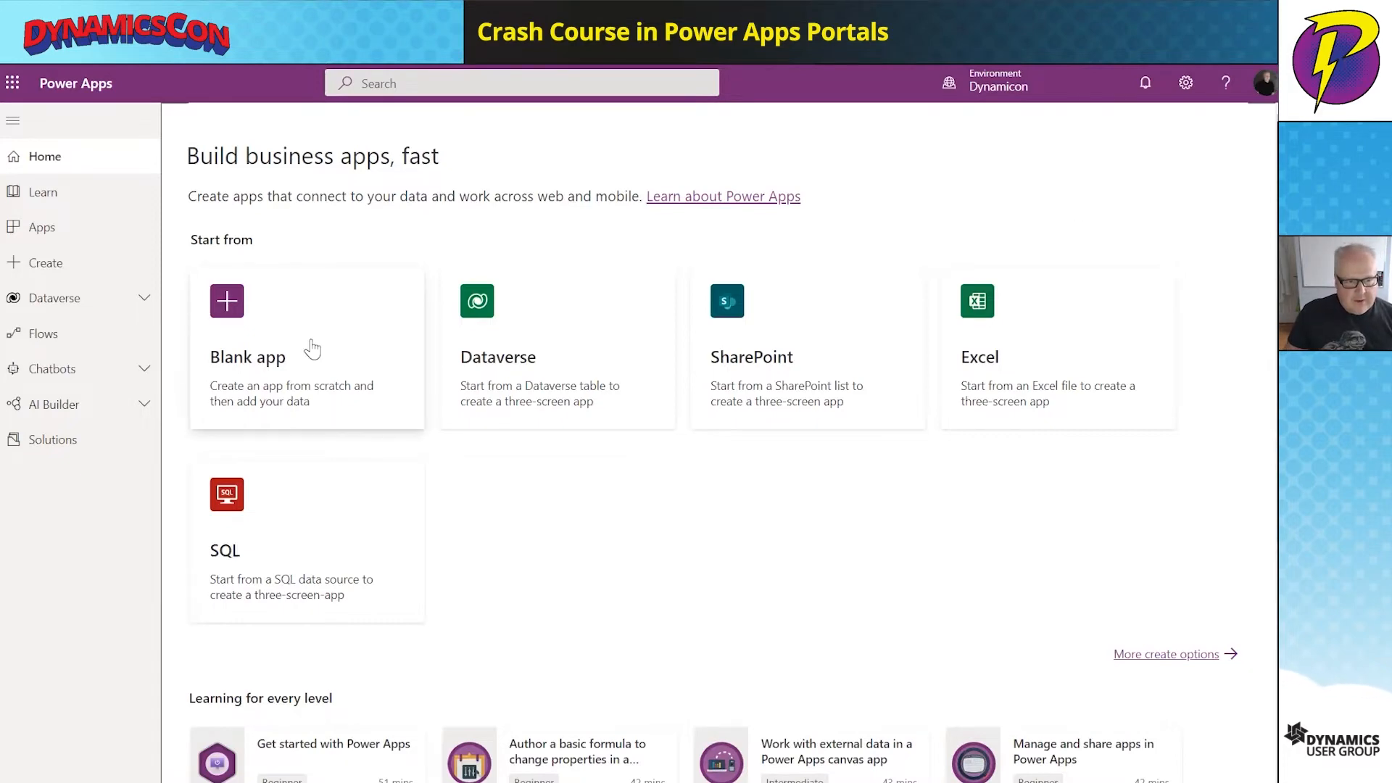
- Start a new blank portal website and name it test
{"action": "left_click", "coordinate": [312, 349]}
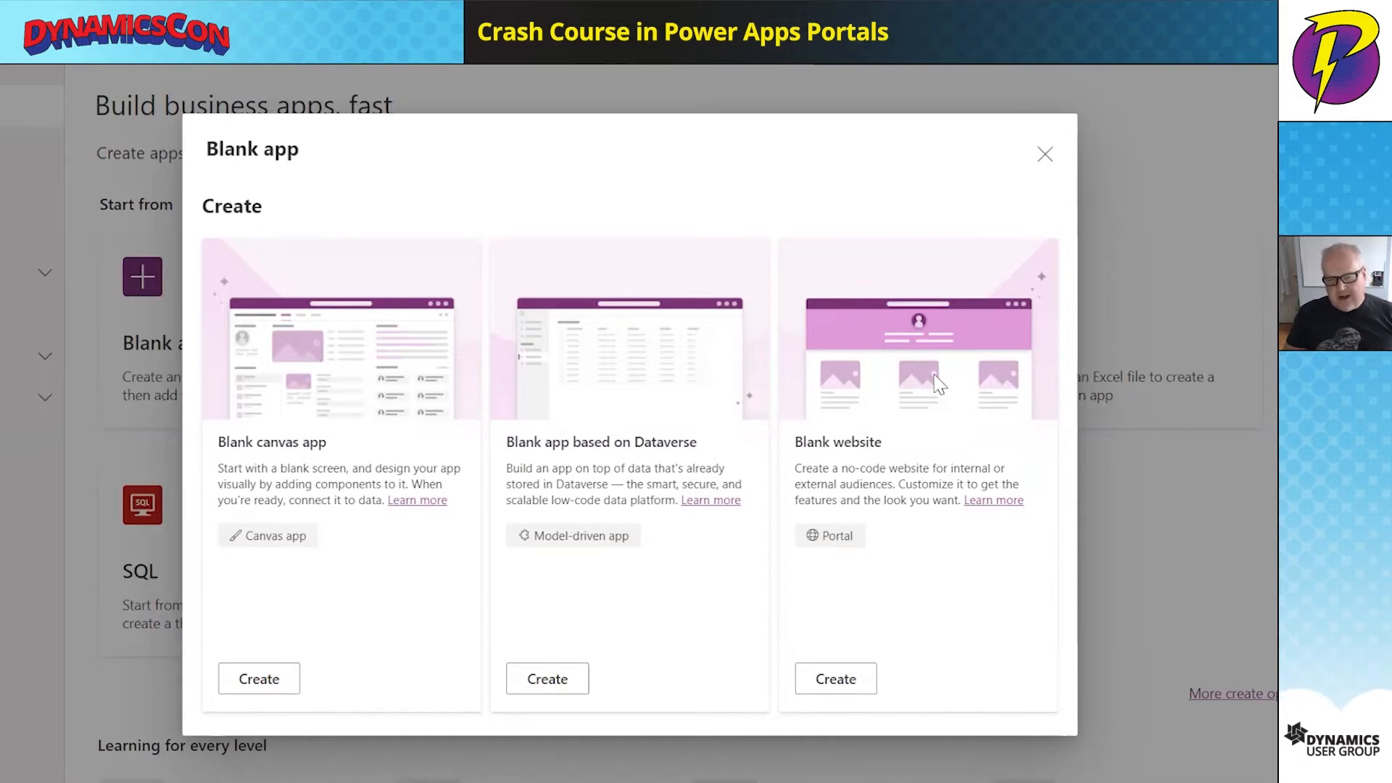
{"action": "left_click", "coordinate": [841, 688]}
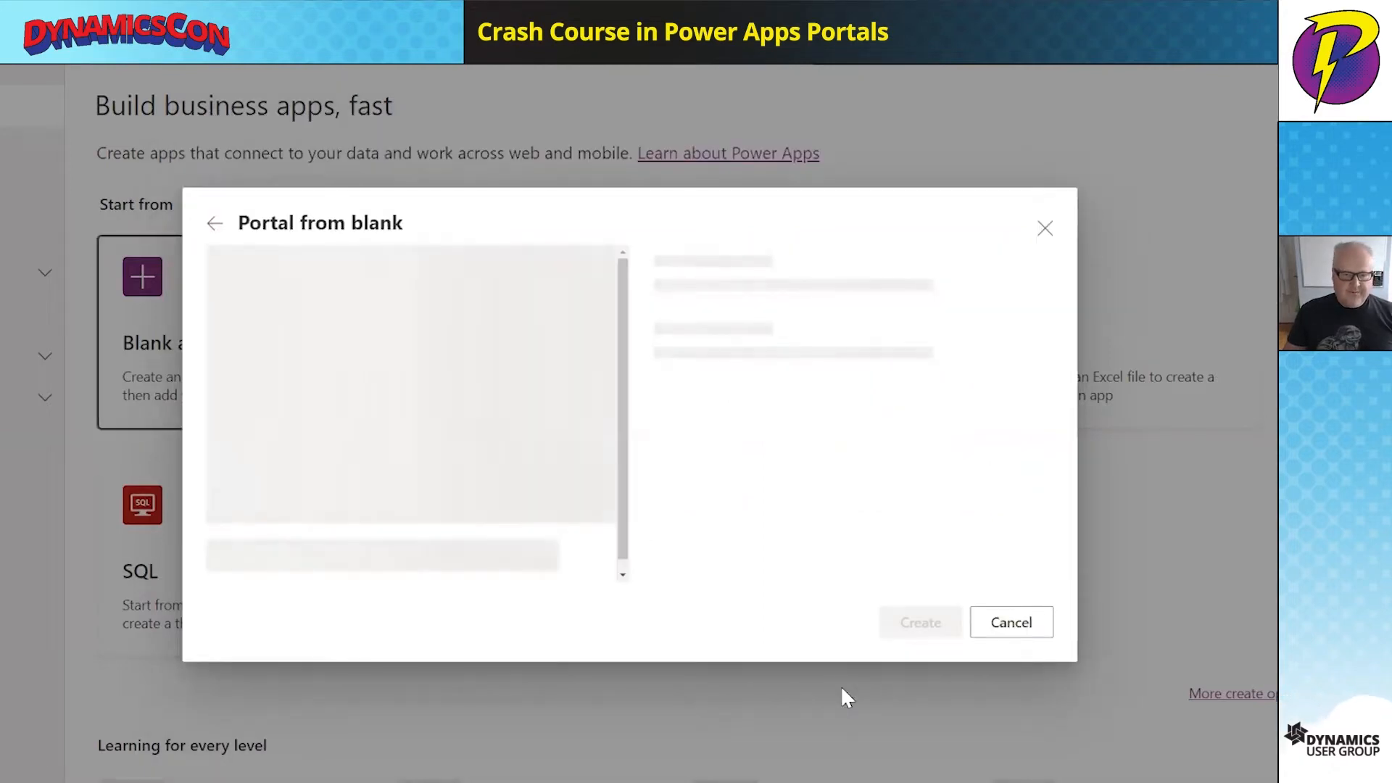
{"action": "left_click", "coordinate": [717, 254]}
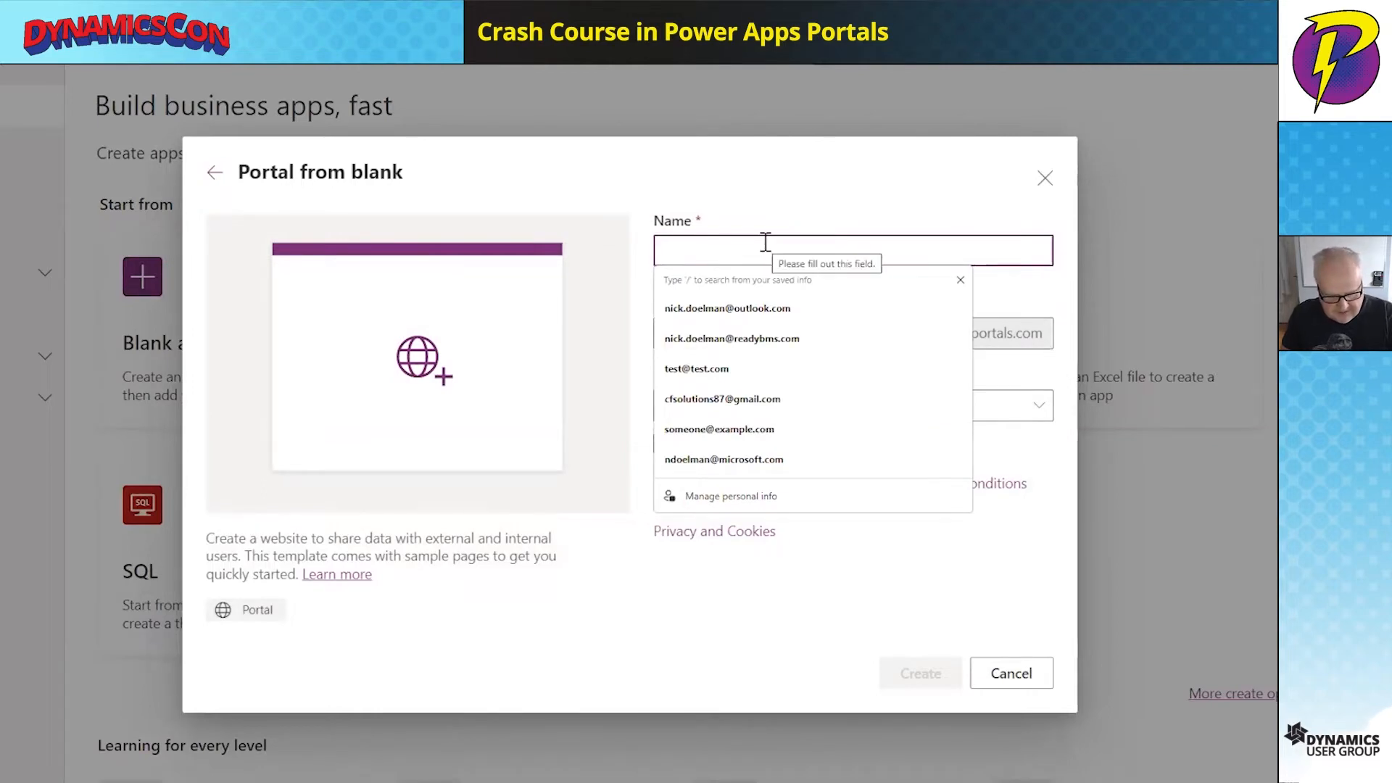
{"action": "type", "text": "test"}
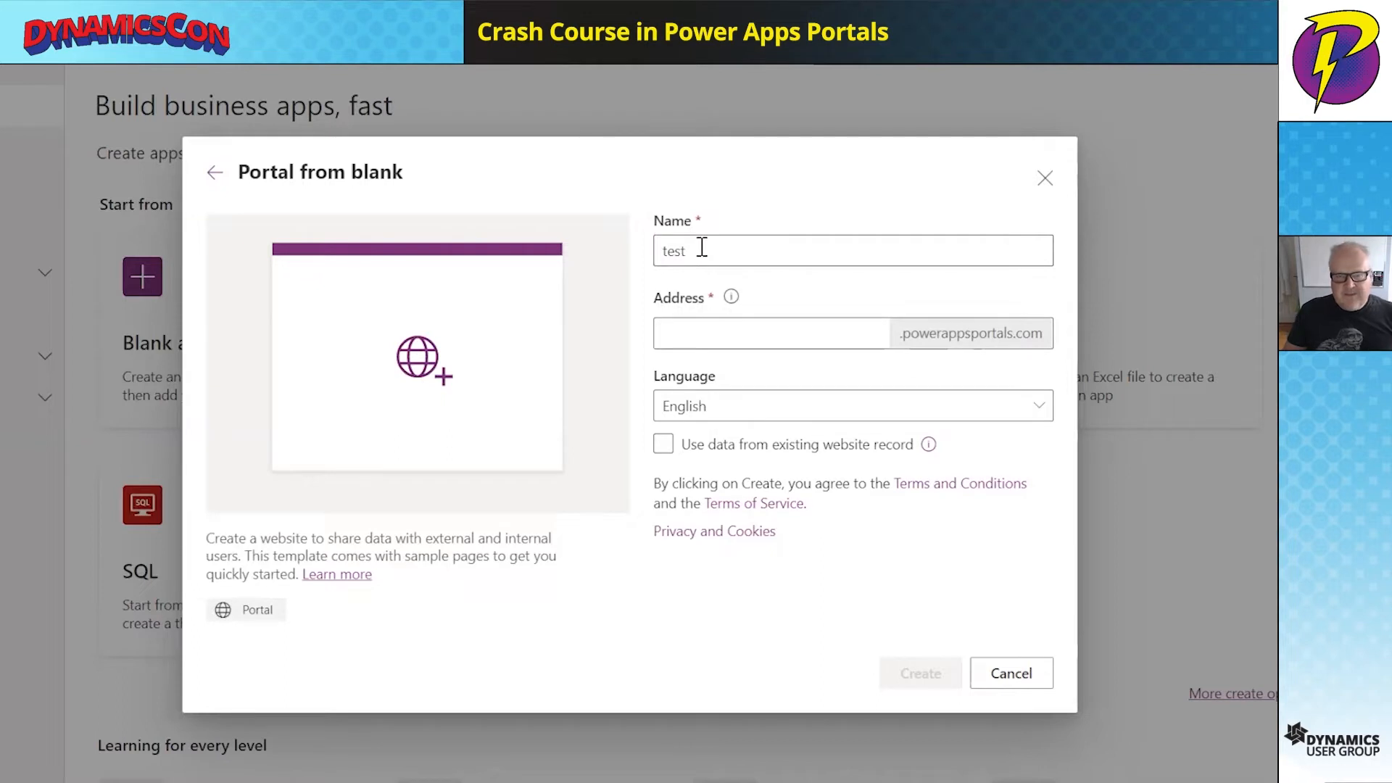
- Enter the portal address dyncon2022, check it is available, and view the language choices
{"action": "left_click", "coordinate": [680, 328]}
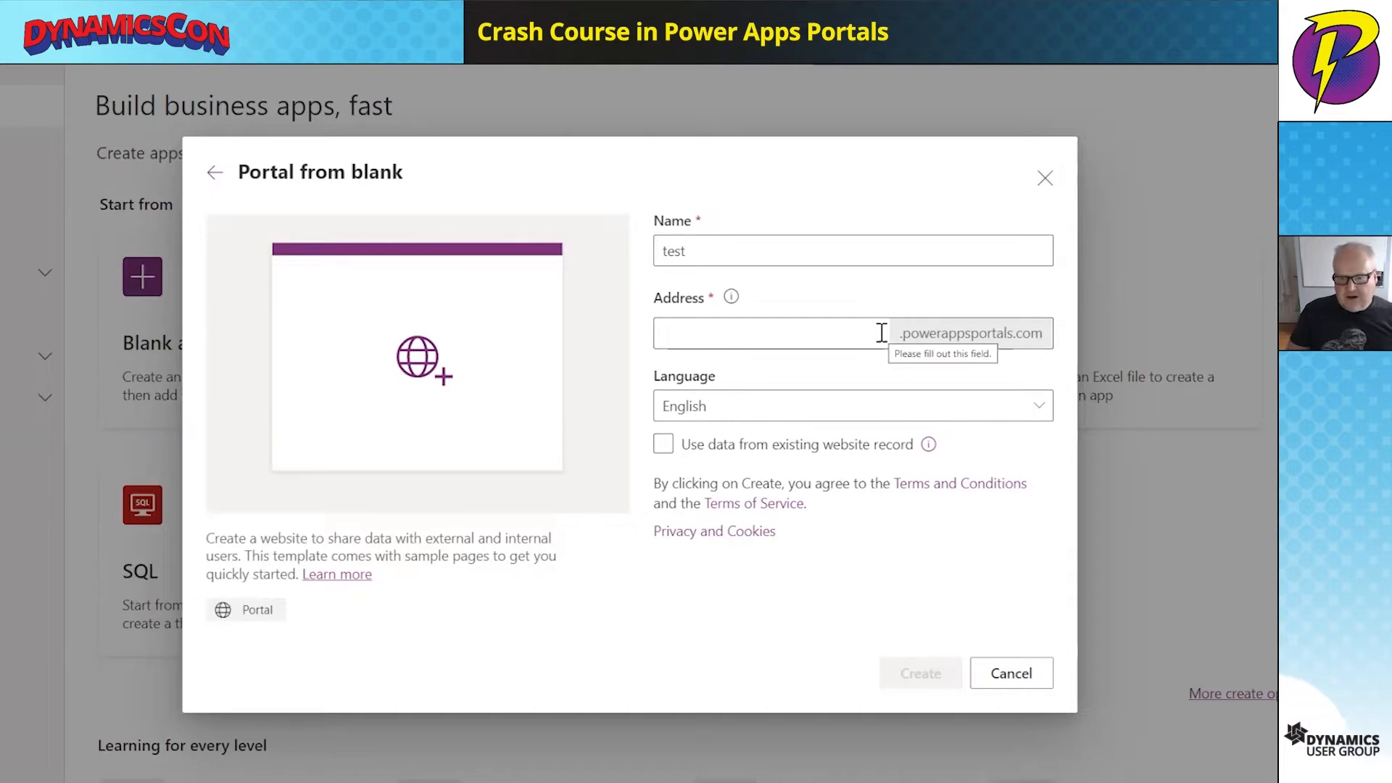
{"action": "left_click", "coordinate": [746, 330]}
{"action": "type", "text": "dynco"}
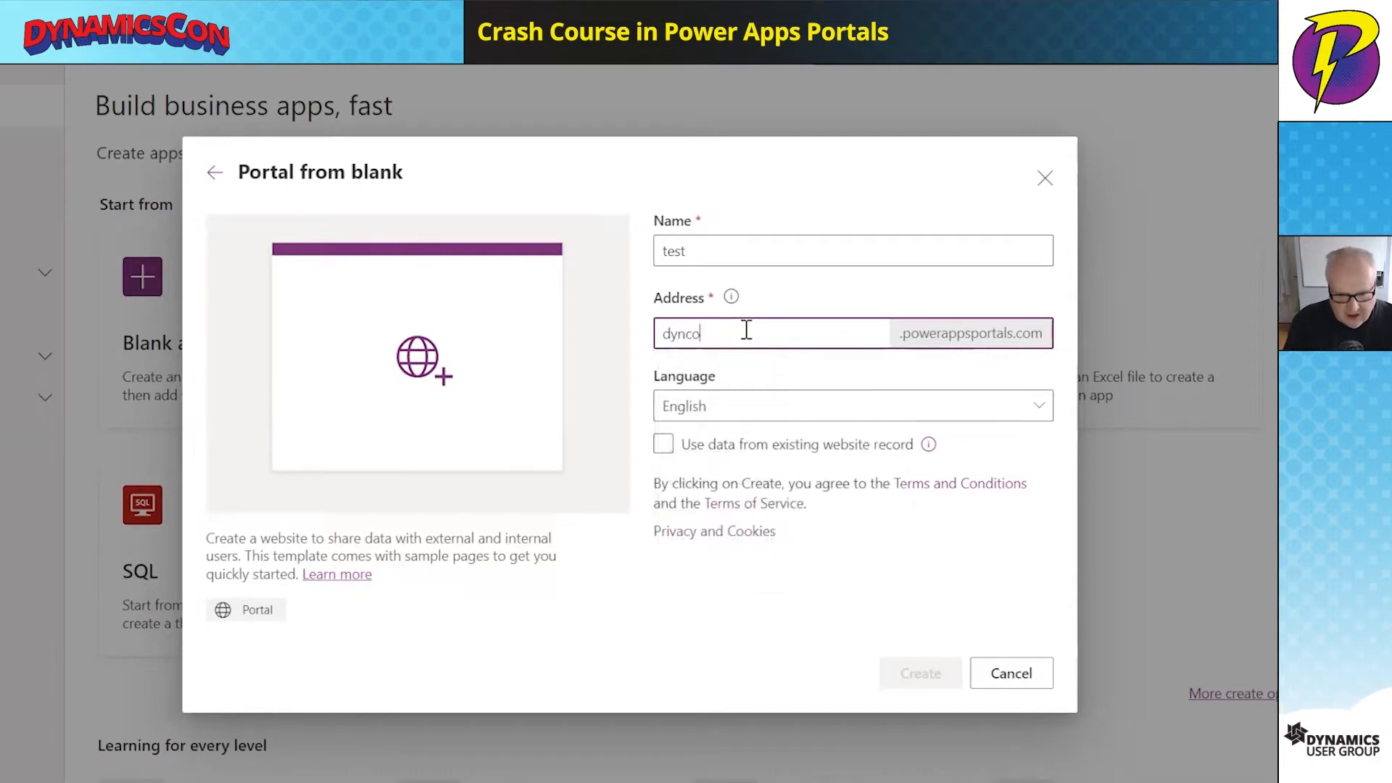
{"action": "type", "text": "n2022"}
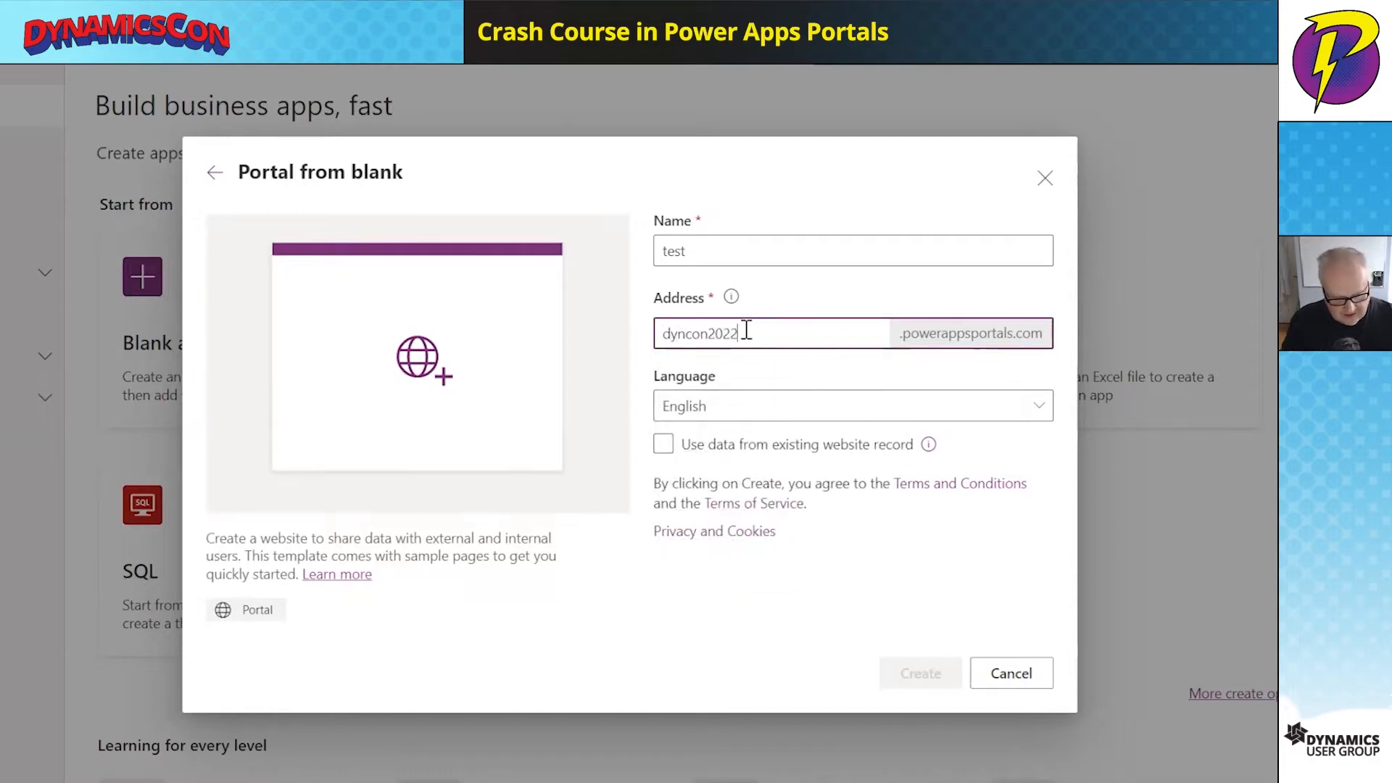
{"action": "key", "text": "Tab"}
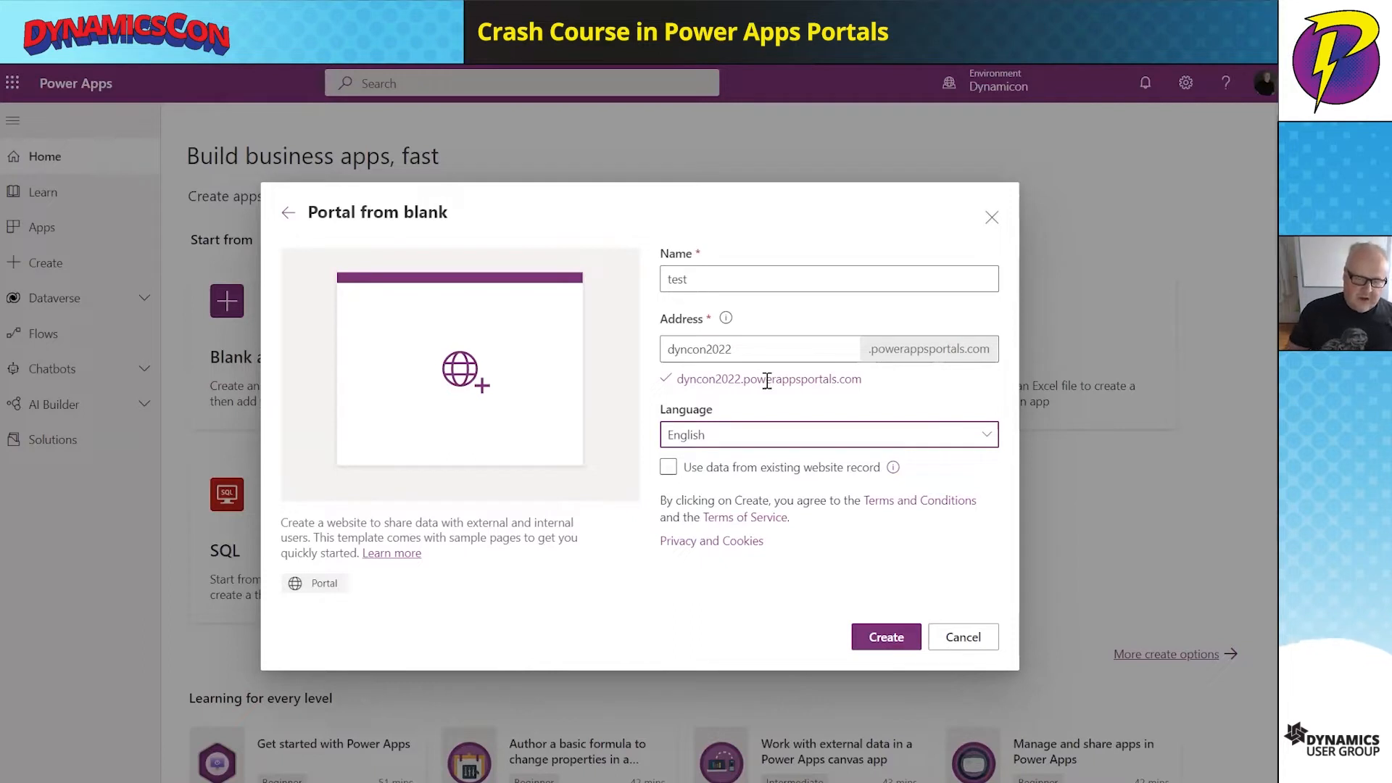
{"action": "left_click", "coordinate": [791, 439]}
- Review the languages, toggle 'Use data from existing website record' on and off, then cancel the portal
{"action": "left_click", "coordinate": [792, 439]}
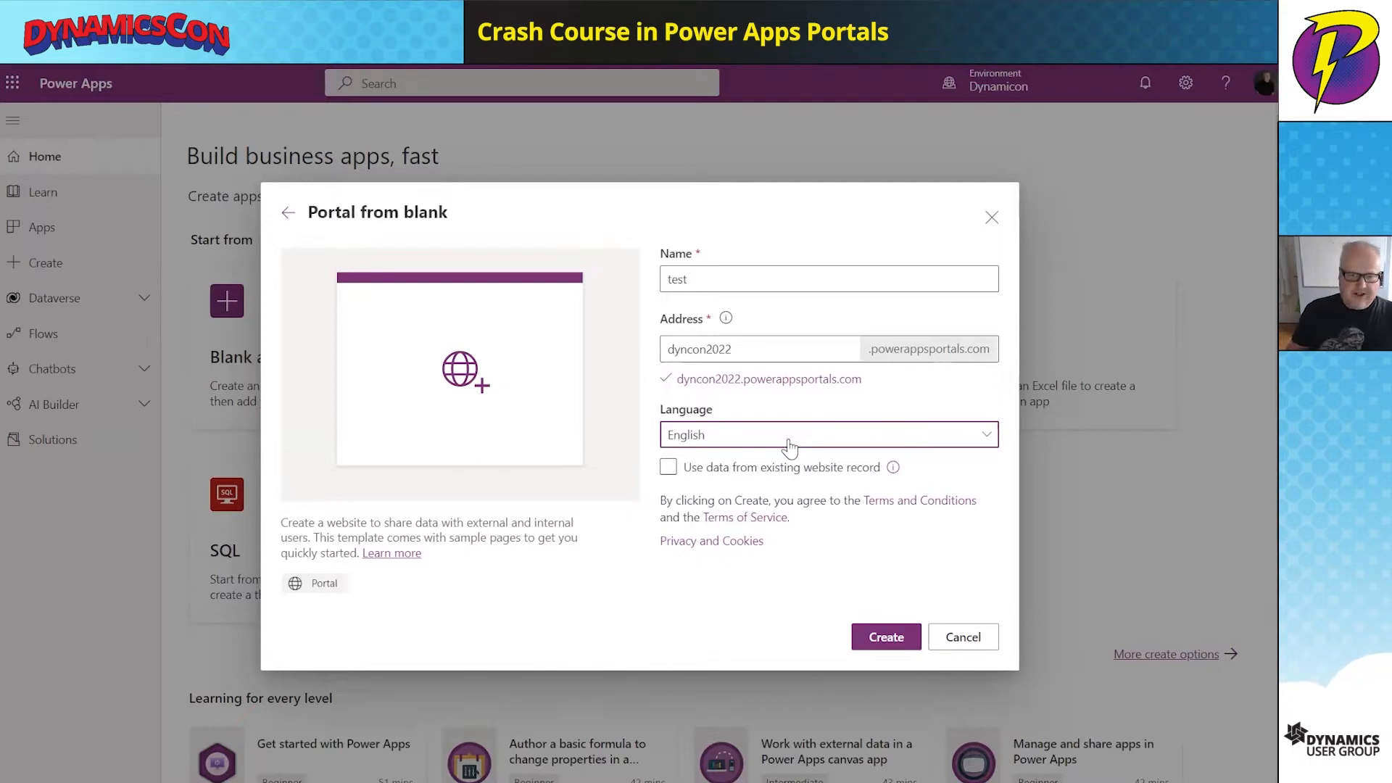
{"action": "left_click", "coordinate": [669, 468]}
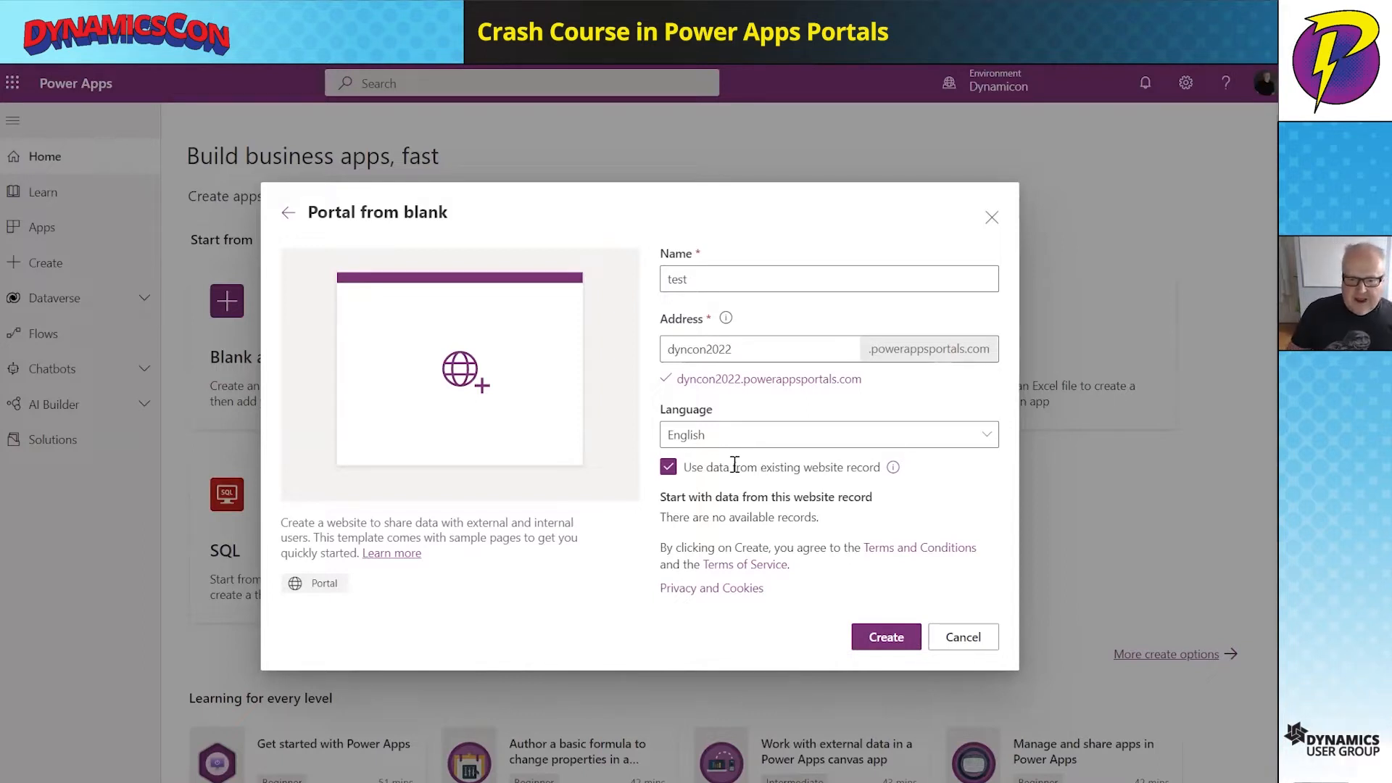
{"action": "left_click", "coordinate": [668, 468]}
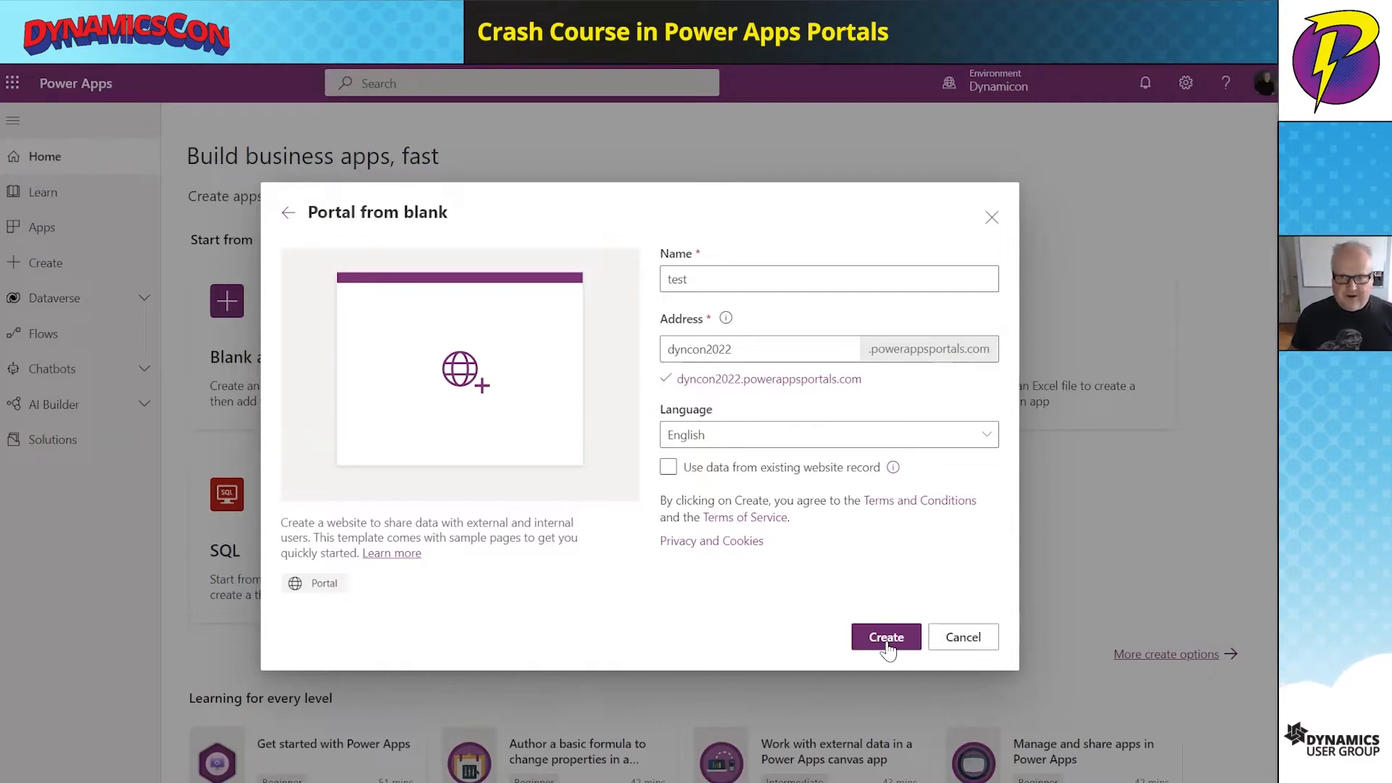
{"action": "left_click", "coordinate": [946, 642]}
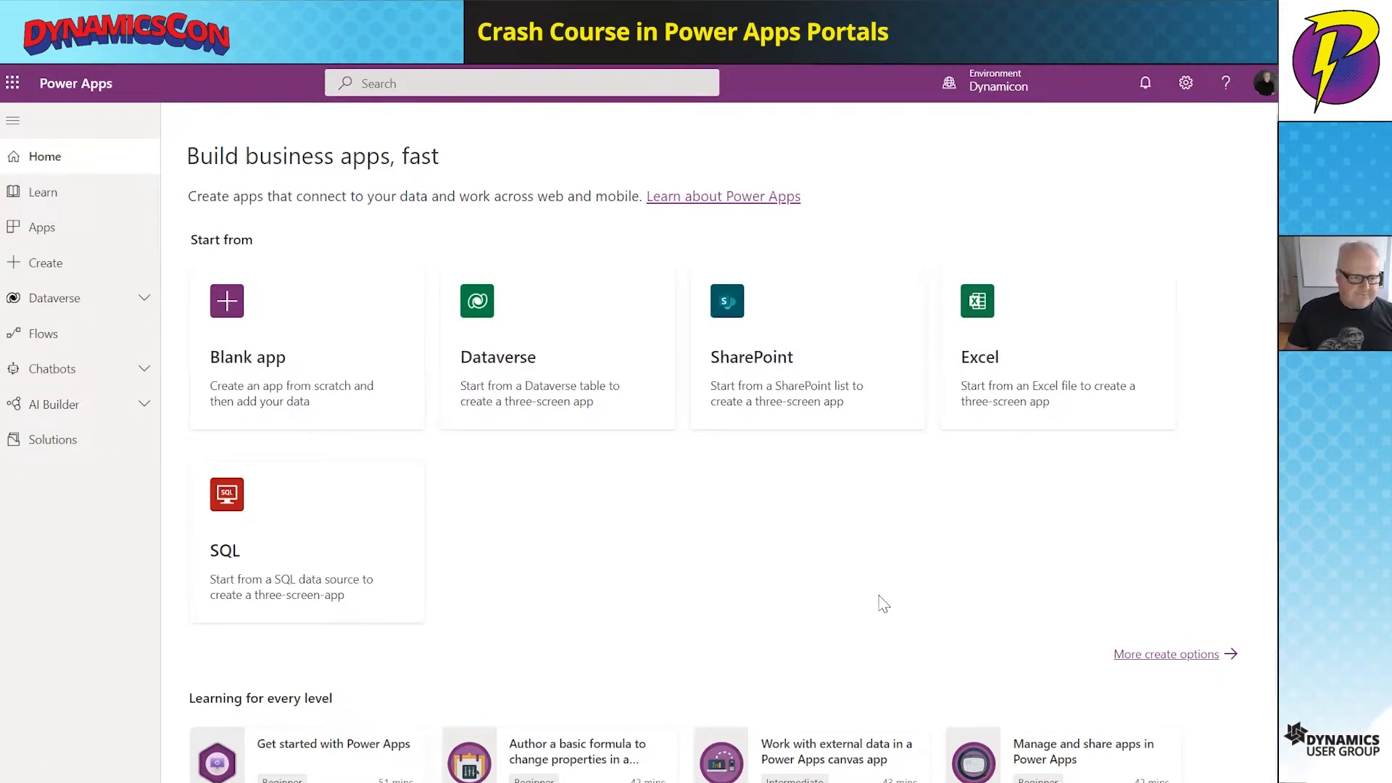
- From the Apps list, open the sasquatch portal in the designer via its Edit command
{"action": "left_click", "coordinate": [103, 229]}
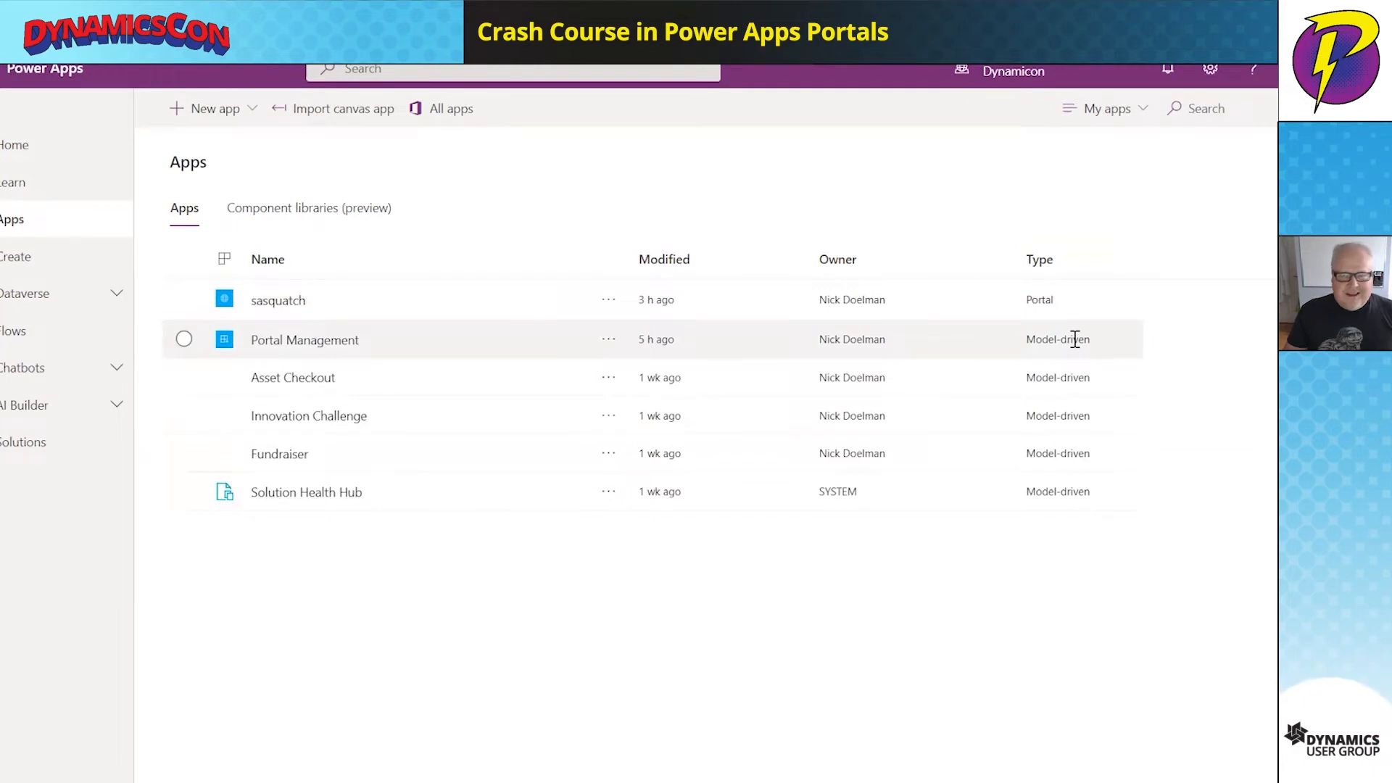
{"action": "left_click", "coordinate": [602, 301]}
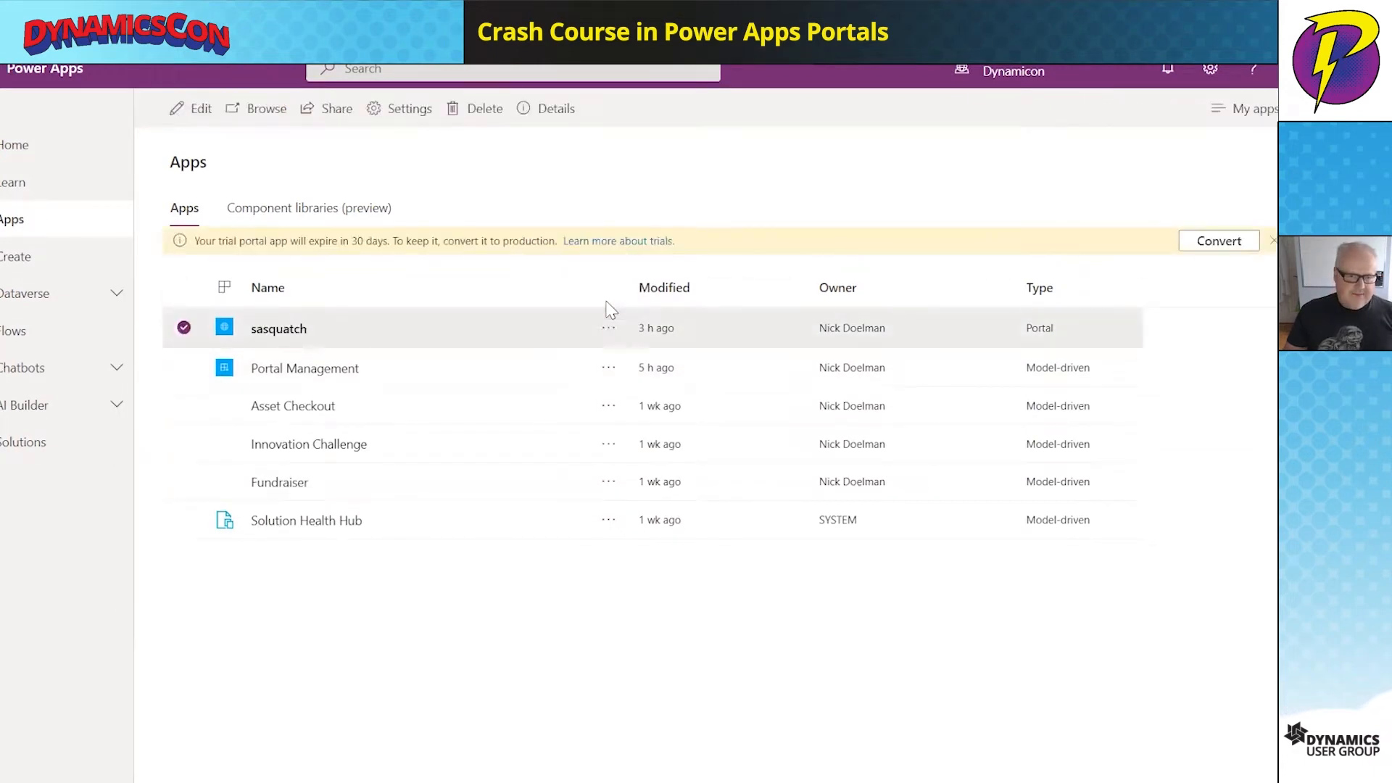
{"action": "left_click", "coordinate": [608, 332]}
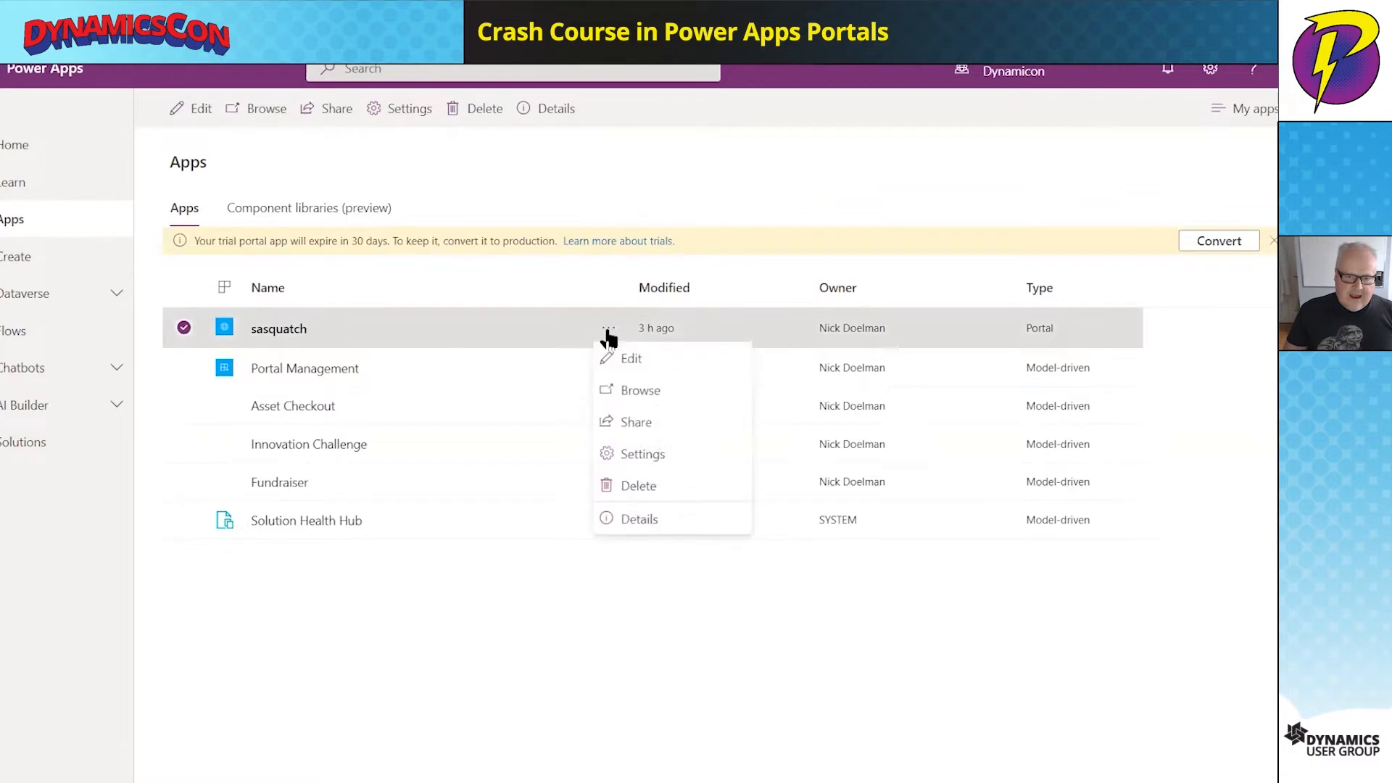
{"action": "left_click", "coordinate": [639, 362]}
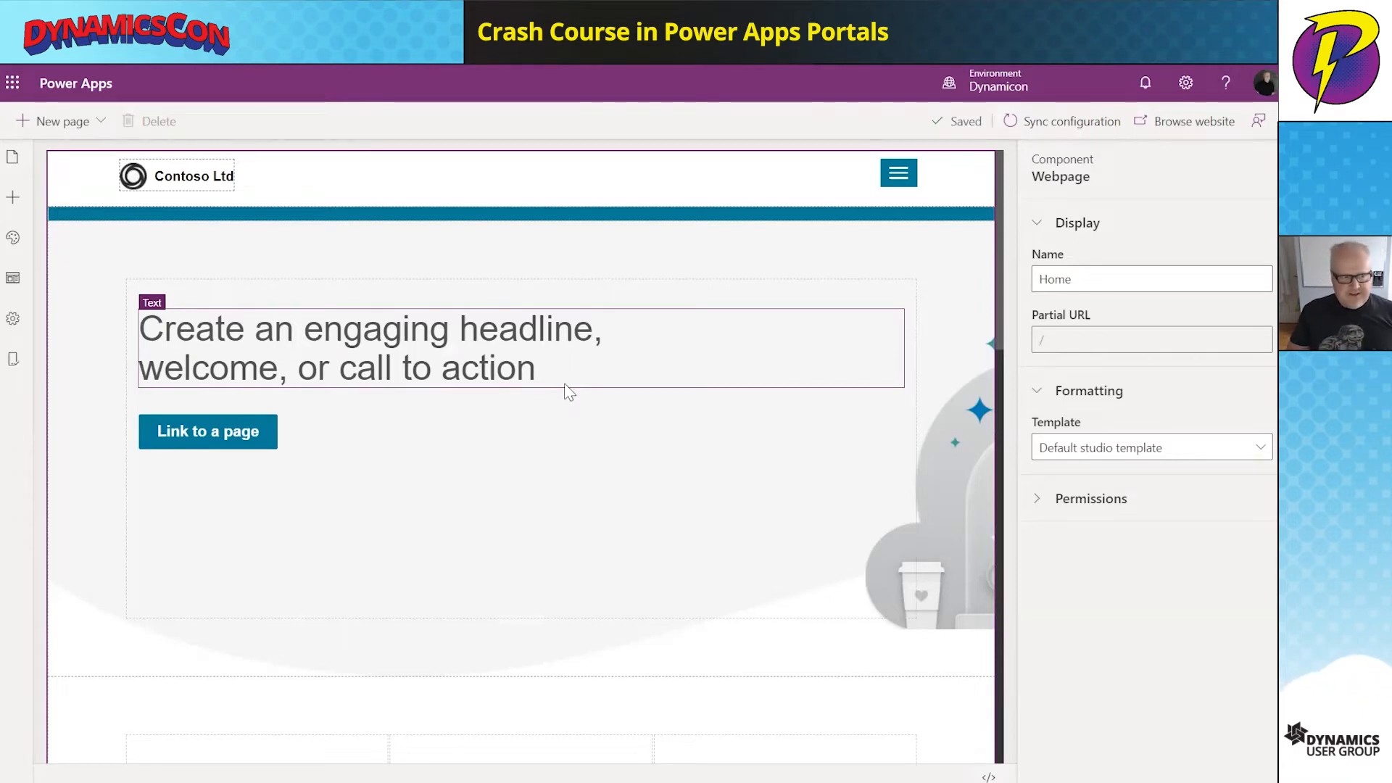
- Open the sasquatch portal's full settings in Portal Management to see its Active Websites
{"action": "left_click", "coordinate": [14, 321]}
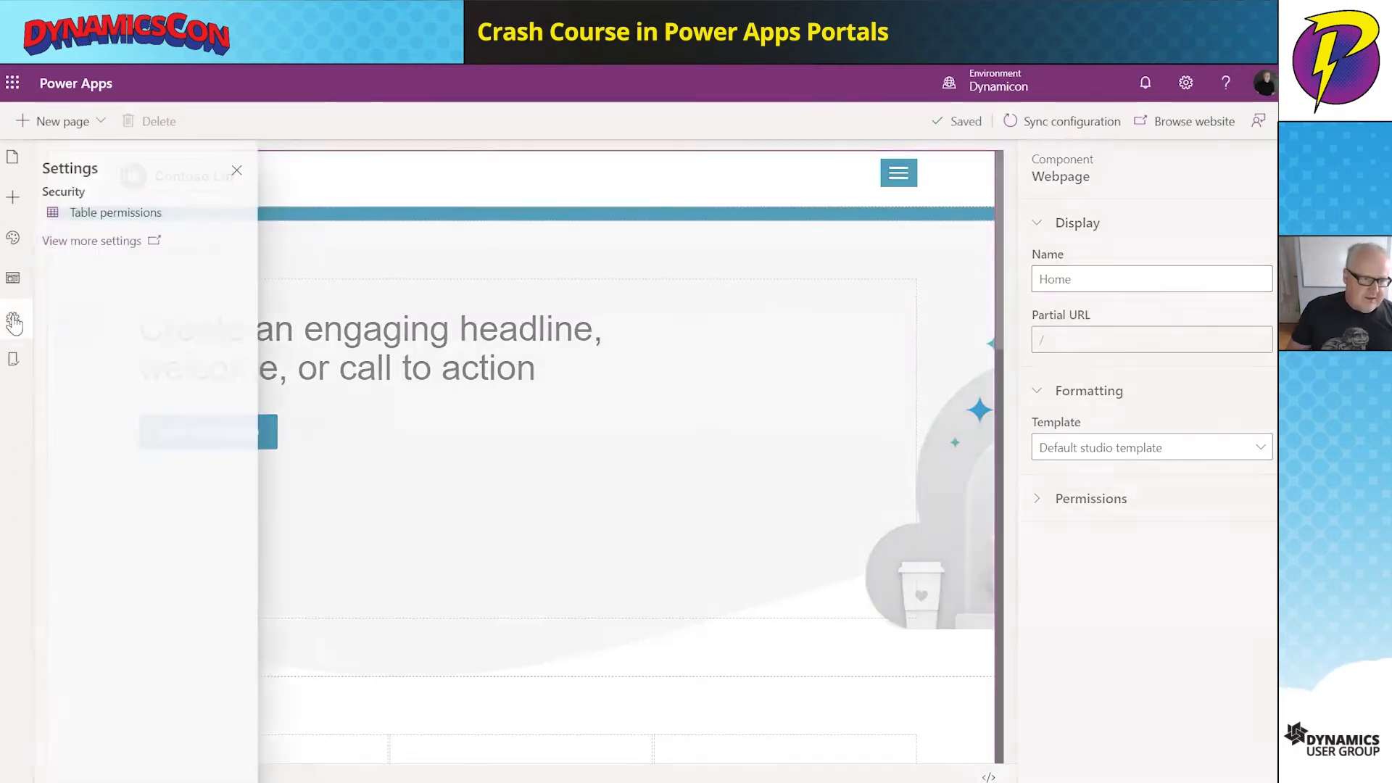
{"action": "left_click", "coordinate": [120, 243]}
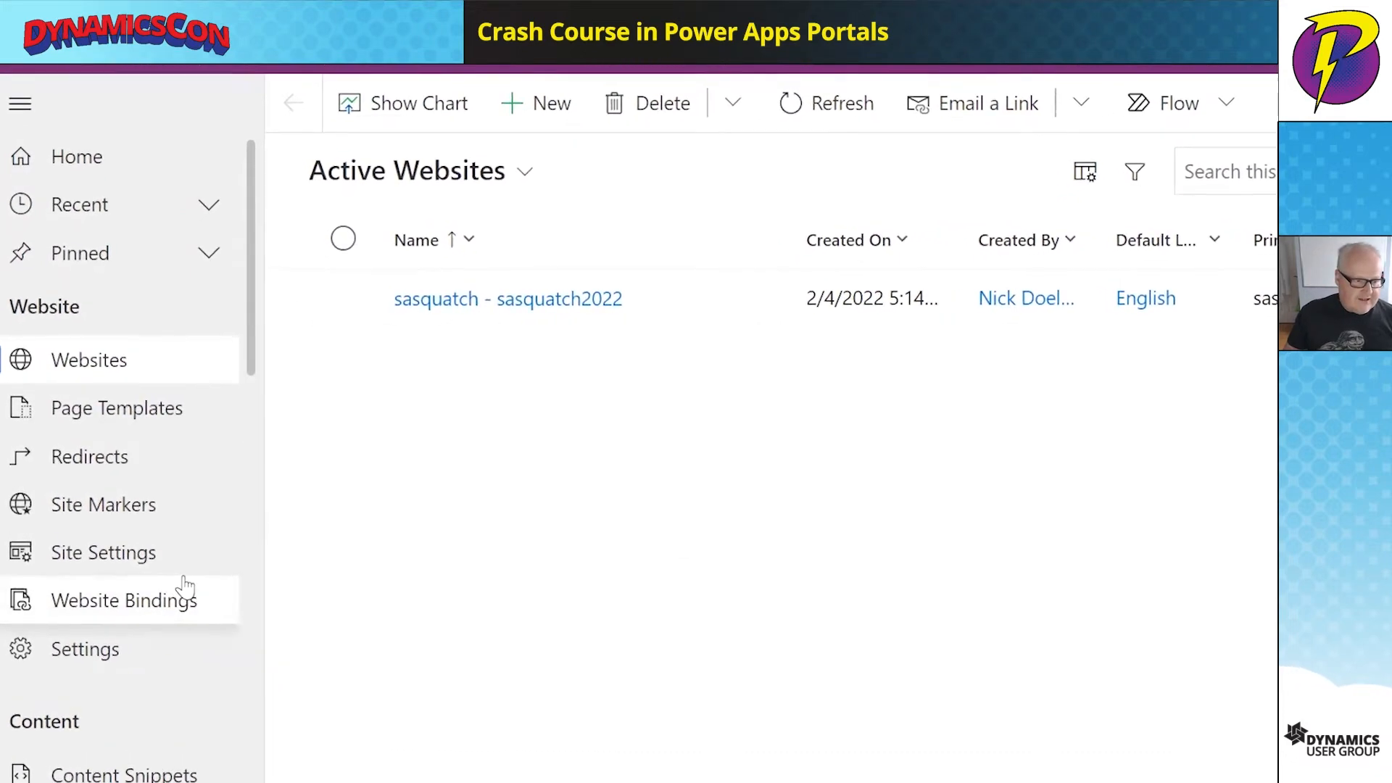
- List the portal's Web Pages in Portal Management, then switch to Visual Studio Code
{"action": "scroll", "coordinate": [187, 589], "scroll_direction": "down", "scroll_amount": 4}
{"action": "scroll", "coordinate": [195, 645], "scroll_direction": "down", "scroll_amount": 4}
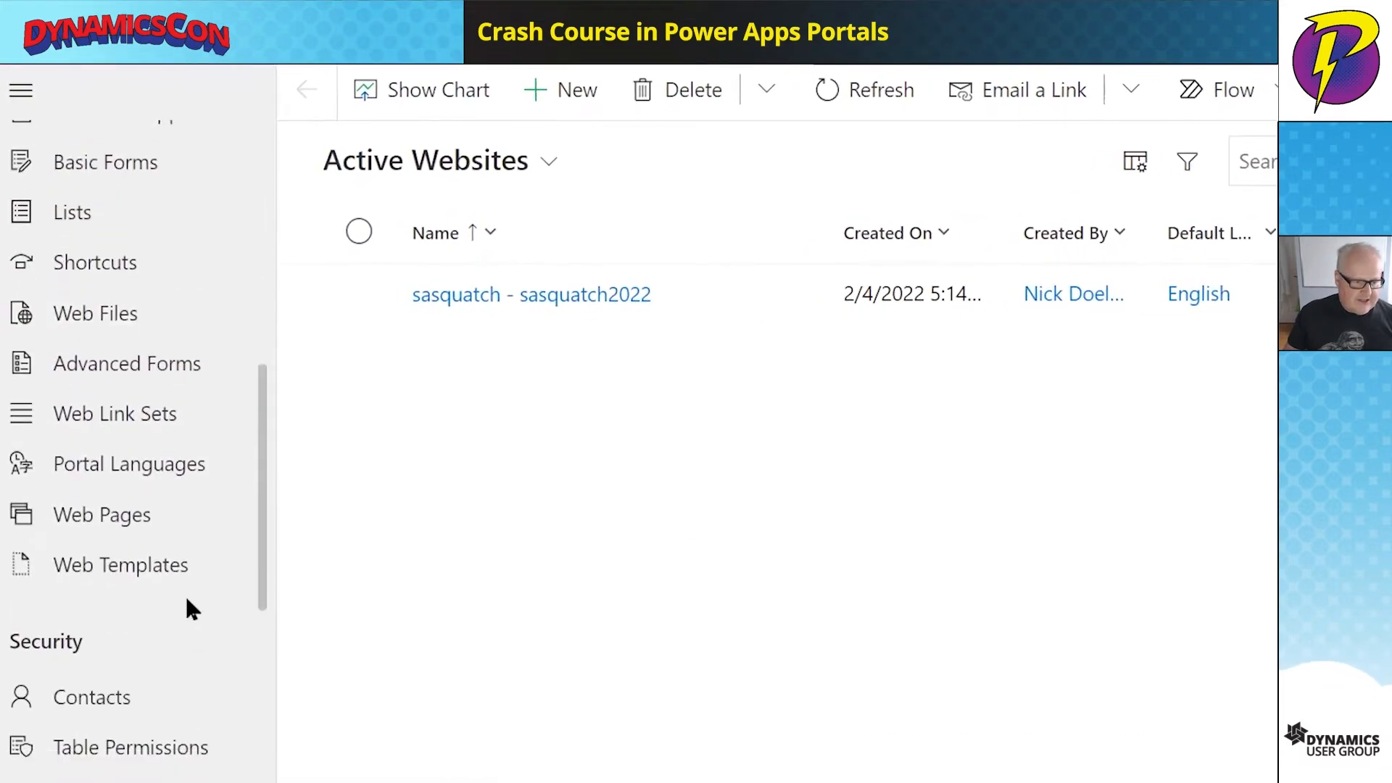
{"action": "left_click", "coordinate": [176, 517]}
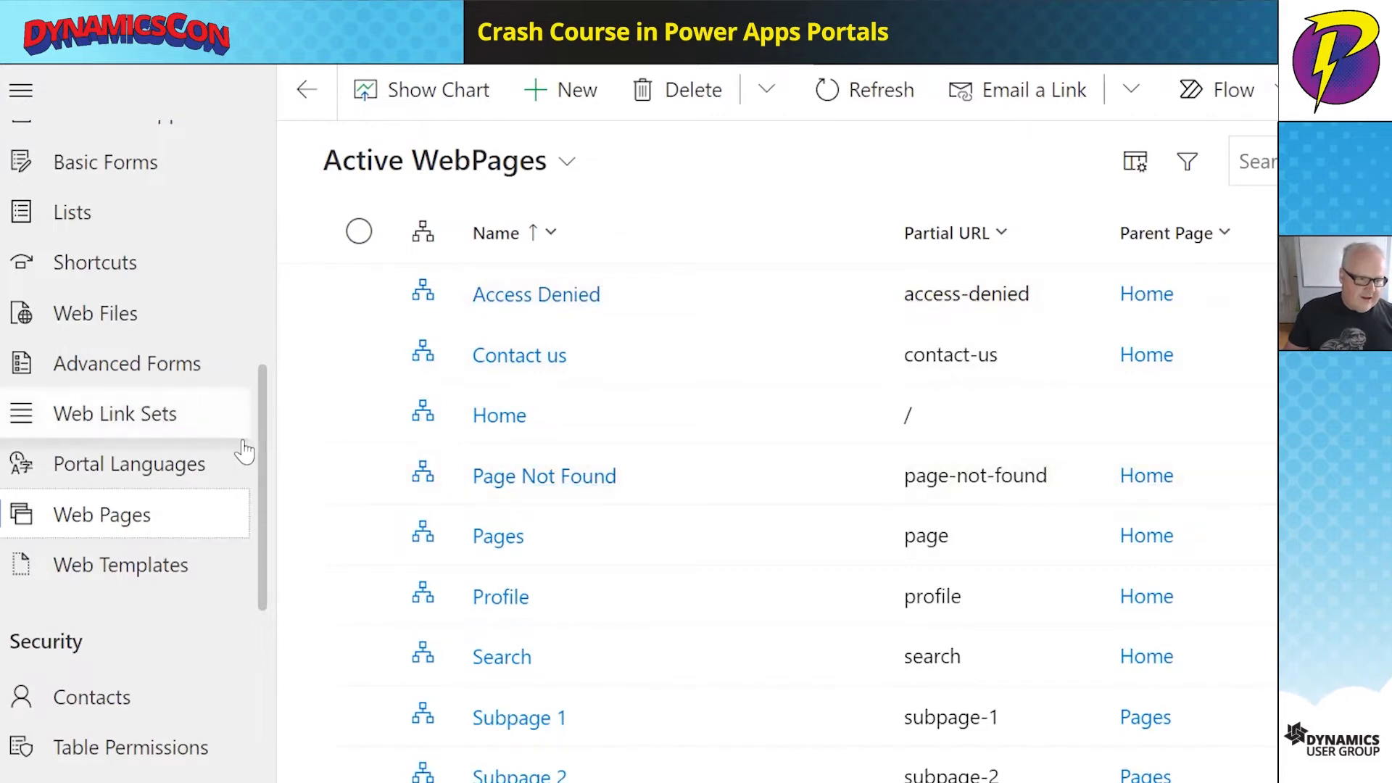
{"action": "left_click_drag", "start_coordinate": [258, 460], "coordinate": [273, 398]}
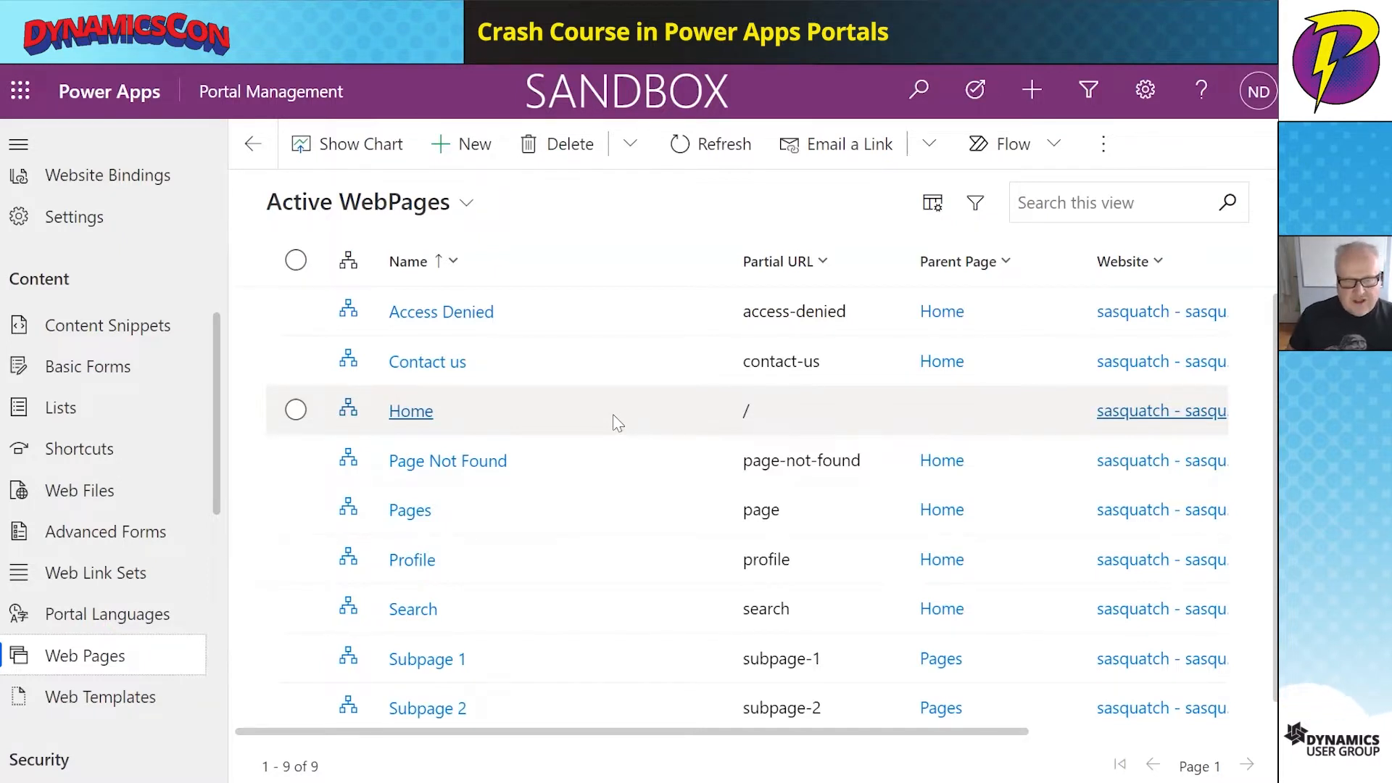
{"action": "key", "text": "alt+Tab"}
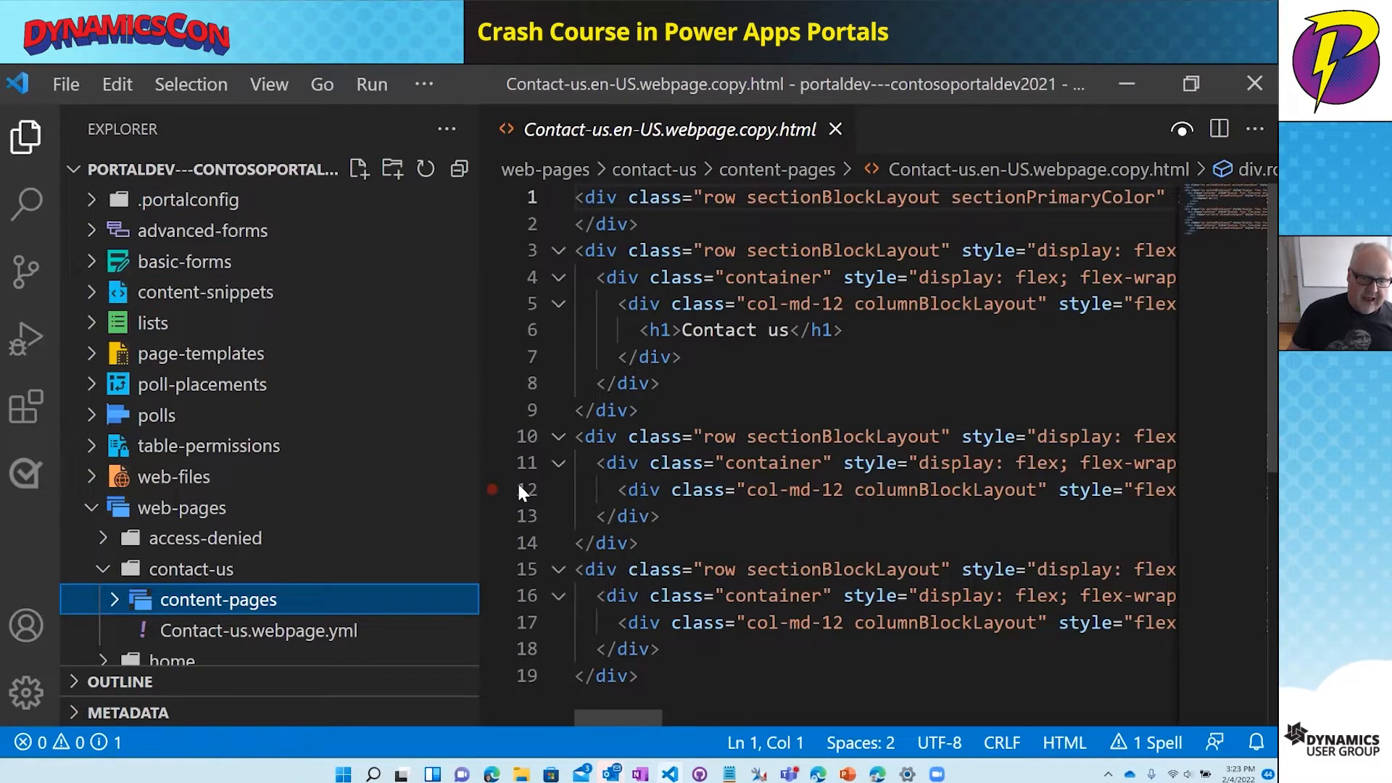
- Widen the code area, open both simple-contact-us-form yml files, and return to the portal designer
{"action": "left_click_drag", "start_coordinate": [479, 455], "coordinate": [398, 460]}
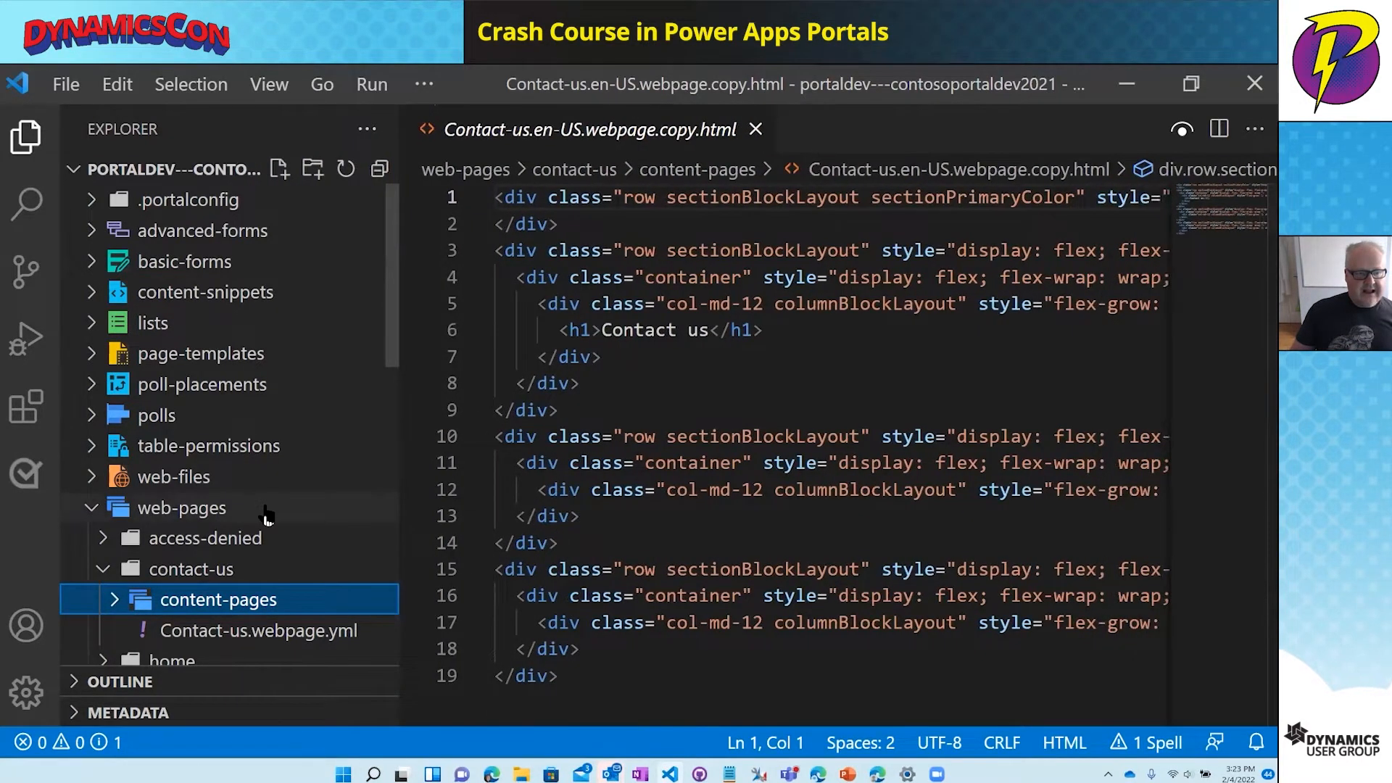
{"action": "left_click", "coordinate": [83, 267]}
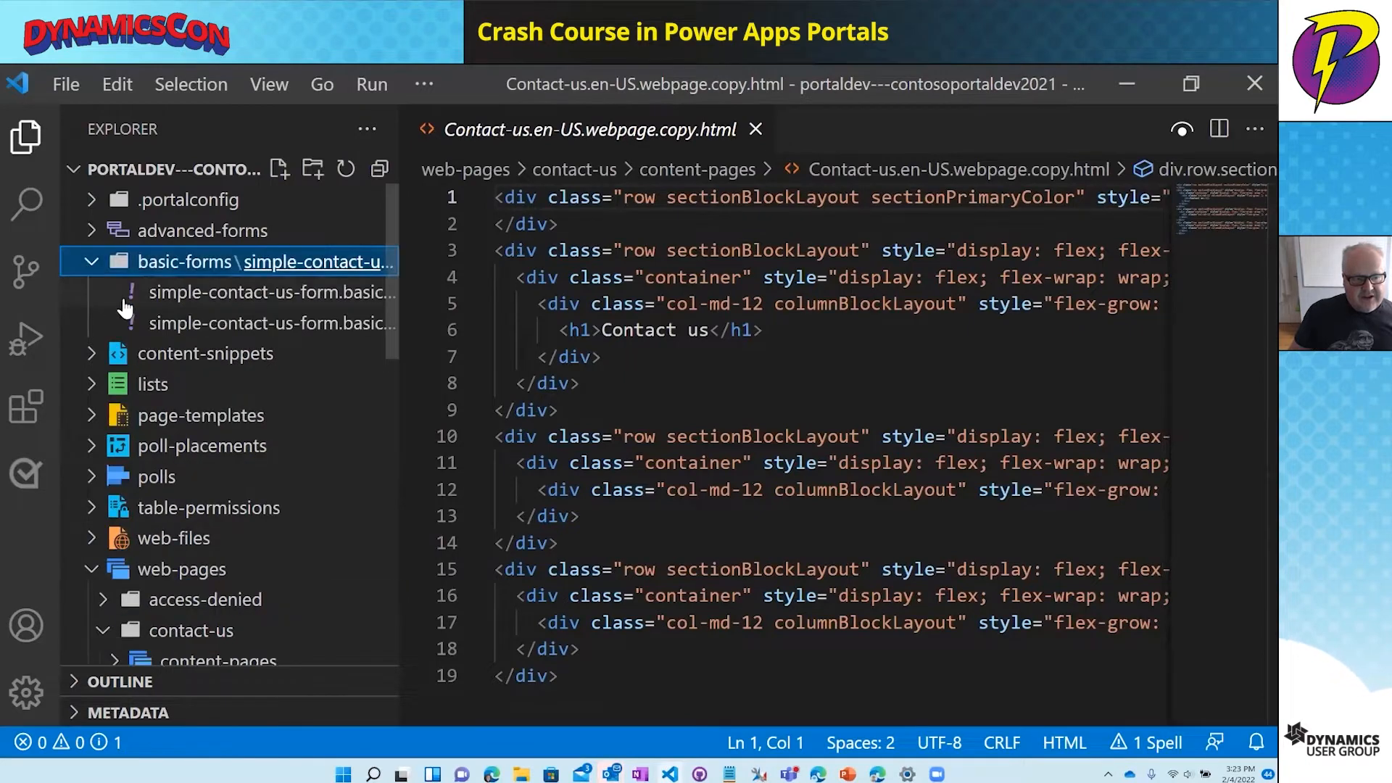
{"action": "left_click", "coordinate": [194, 293]}
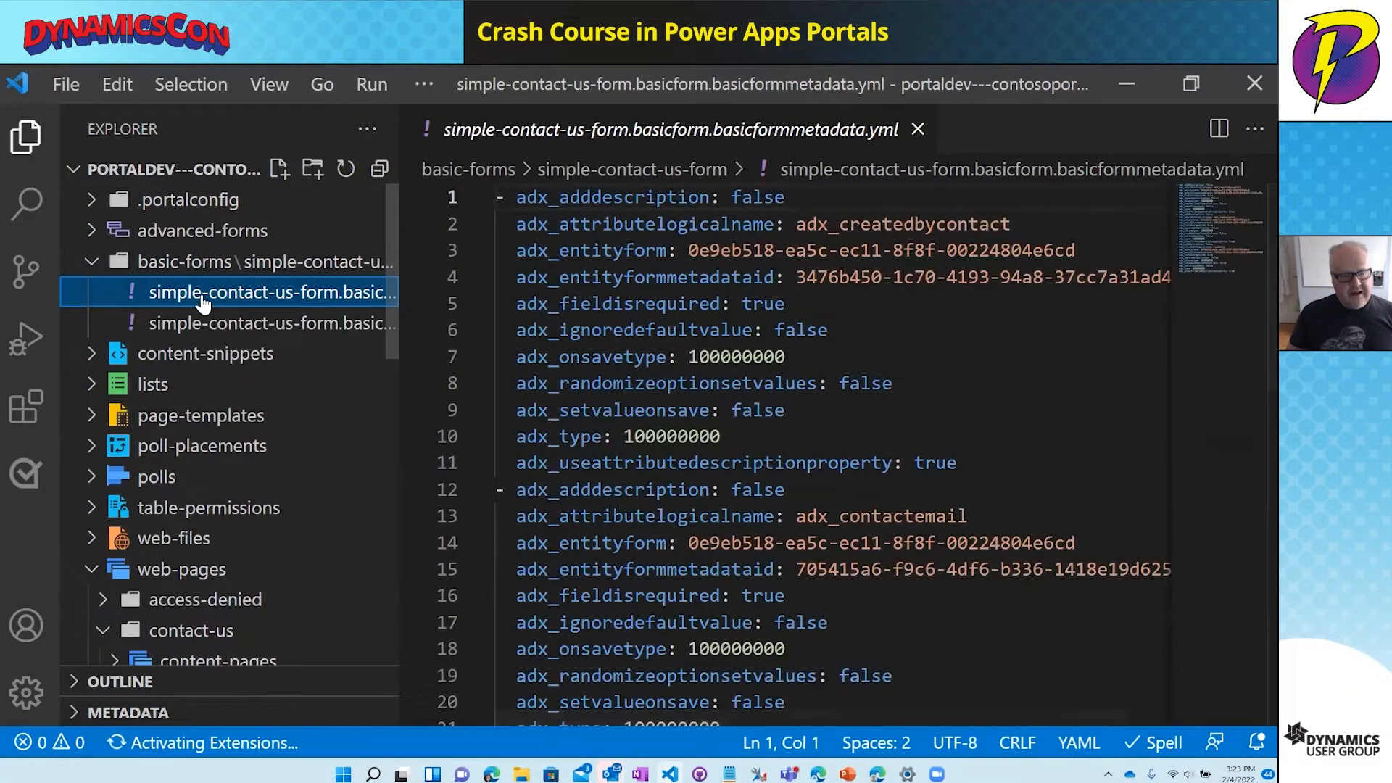
{"action": "left_click", "coordinate": [218, 326]}
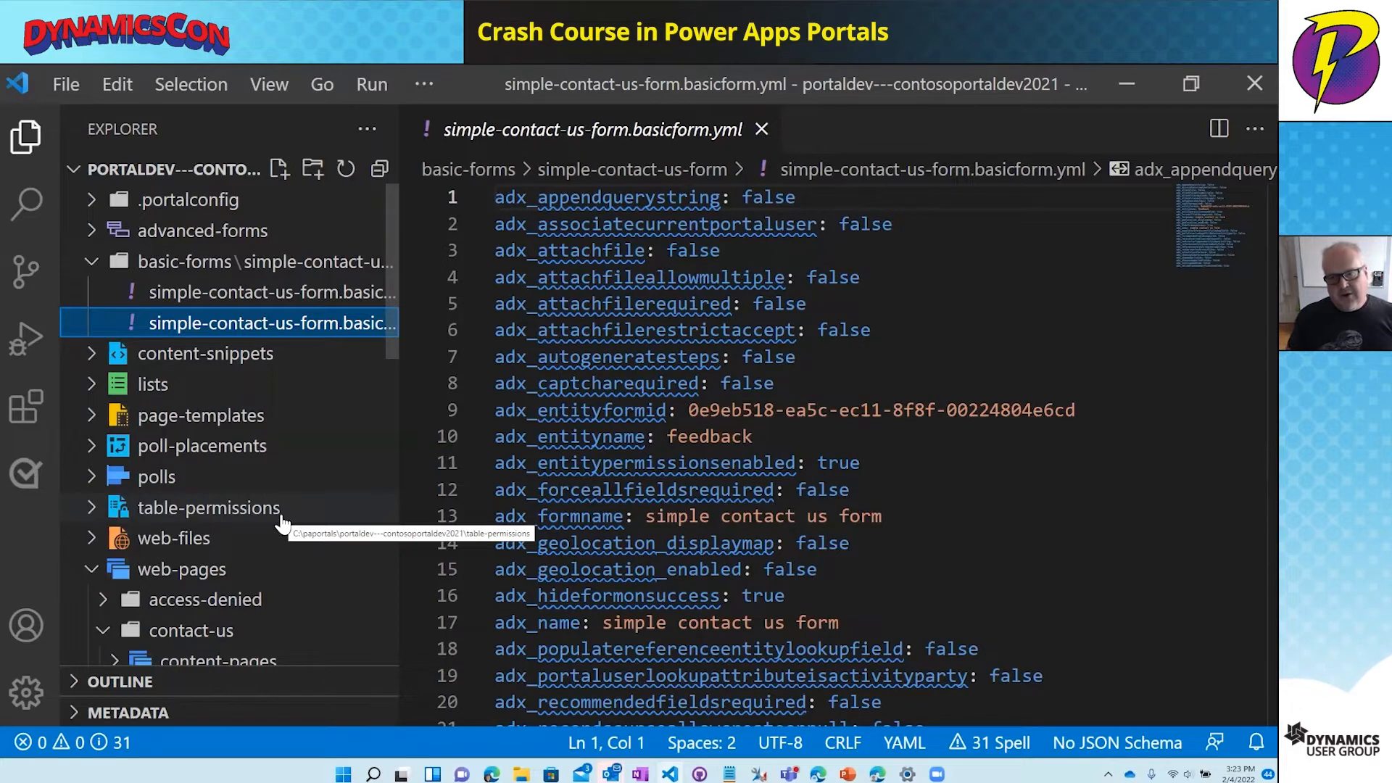
{"action": "left_click", "coordinate": [1119, 80]}
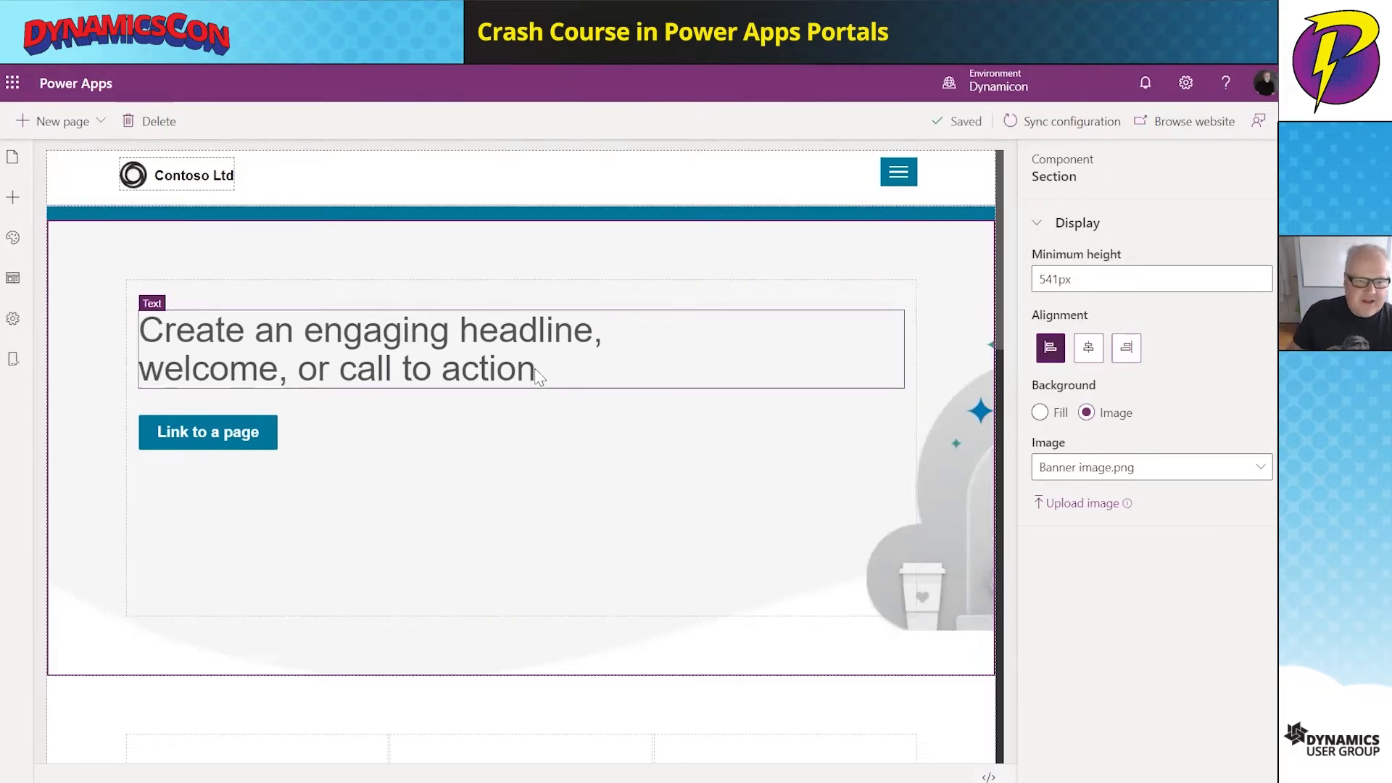
- Upload the sws.png yeti picture as the header logo image
{"action": "left_click", "coordinate": [133, 178]}
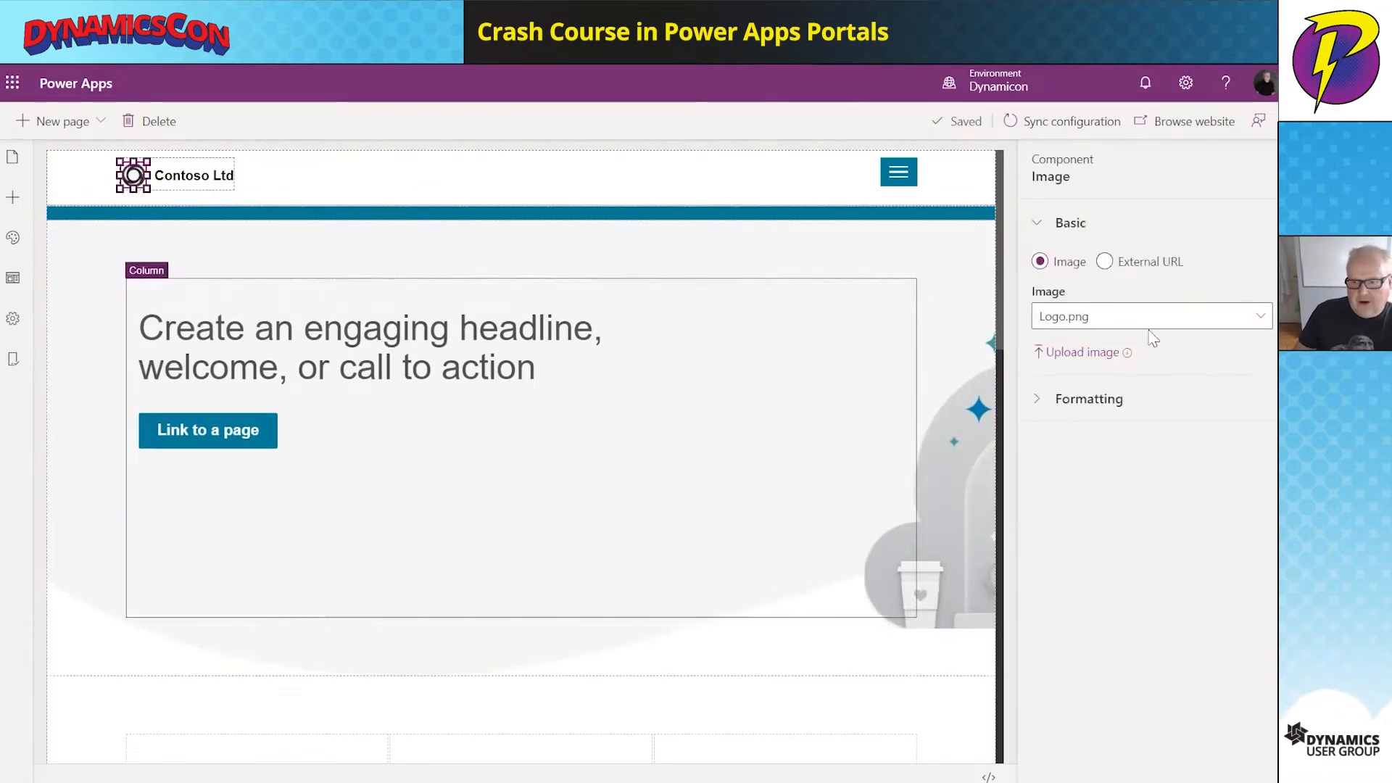
{"action": "left_click", "coordinate": [1092, 355]}
{"action": "left_click", "coordinate": [300, 181]}
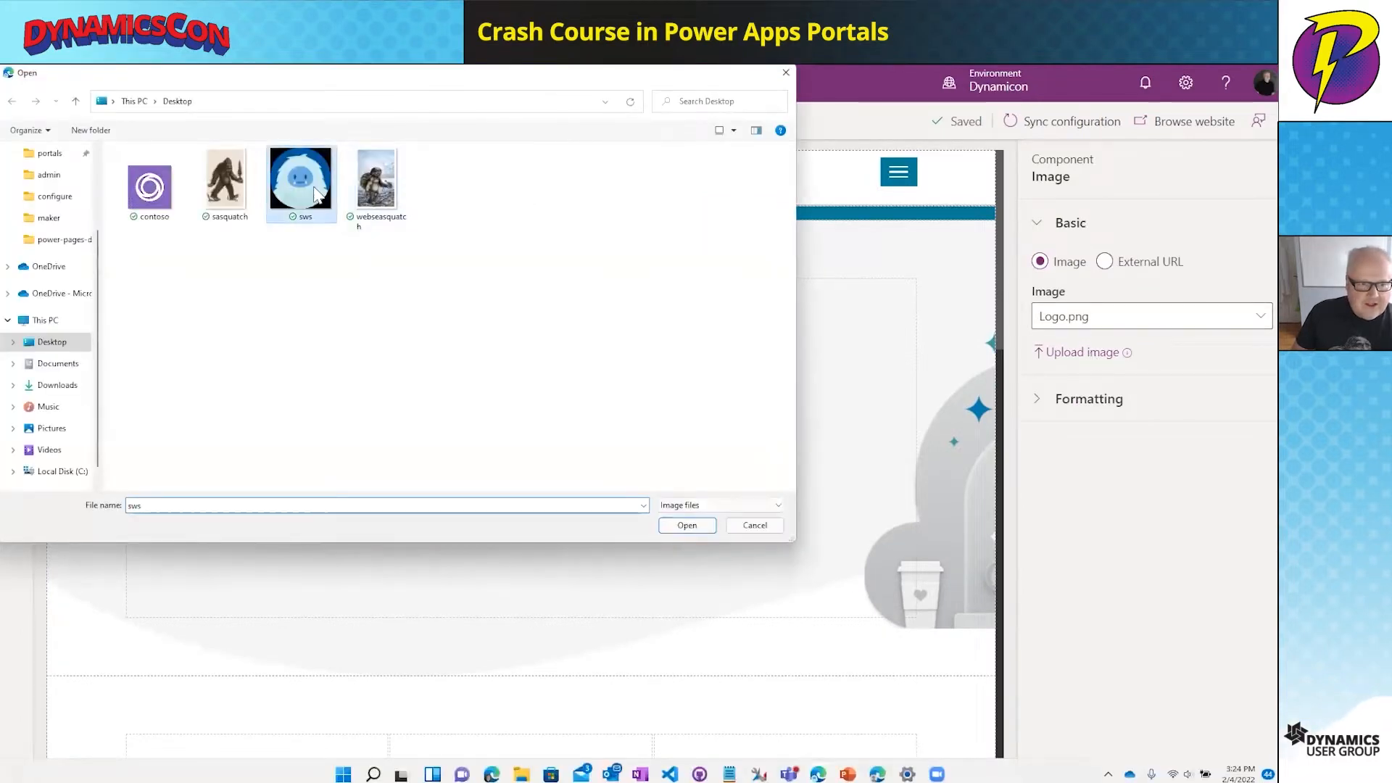
{"action": "left_click", "coordinate": [701, 527]}
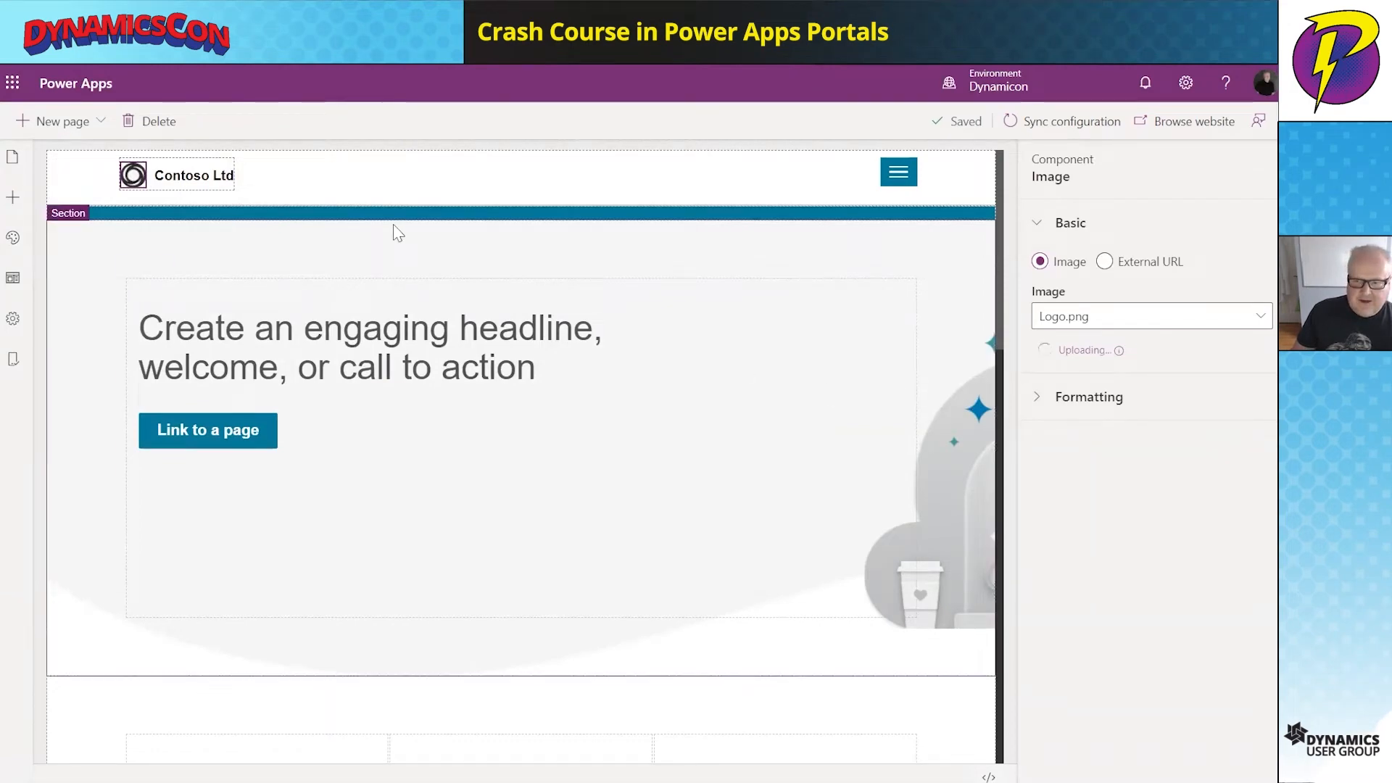
{"action": "left_click", "coordinate": [524, 368]}
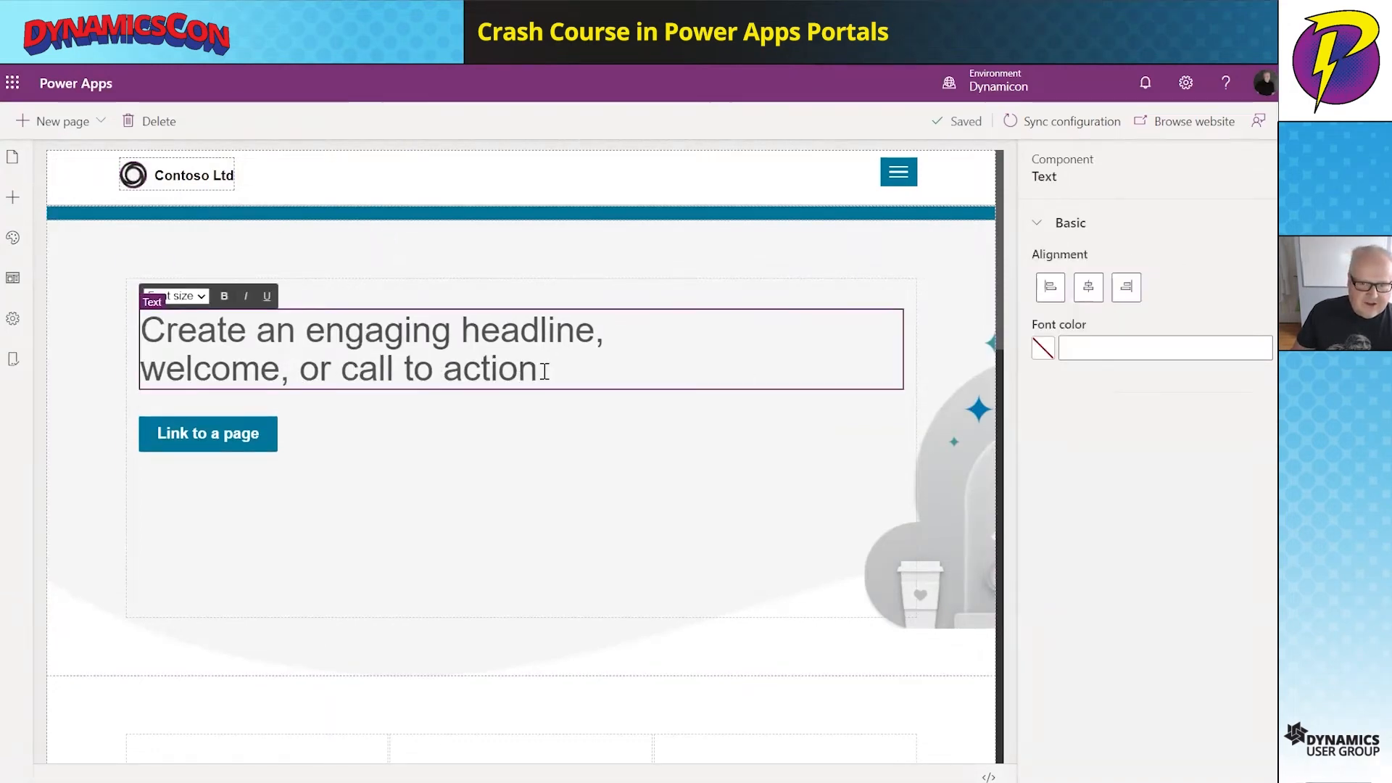
{"action": "left_click_drag", "start_coordinate": [545, 371], "coordinate": [140, 330]}
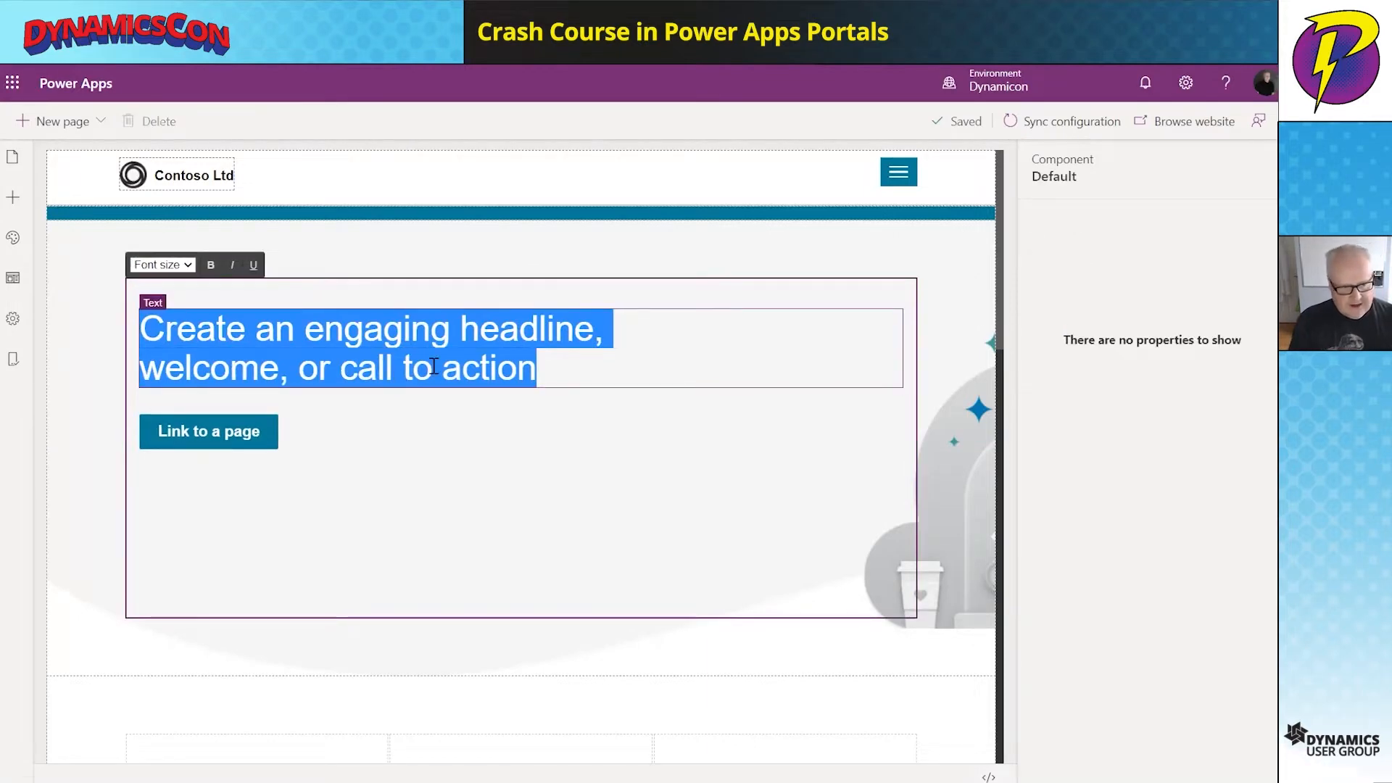
- Replace the header logo with sws.png again and shrink the yeti logo to fit the header
{"action": "left_click", "coordinate": [133, 174]}
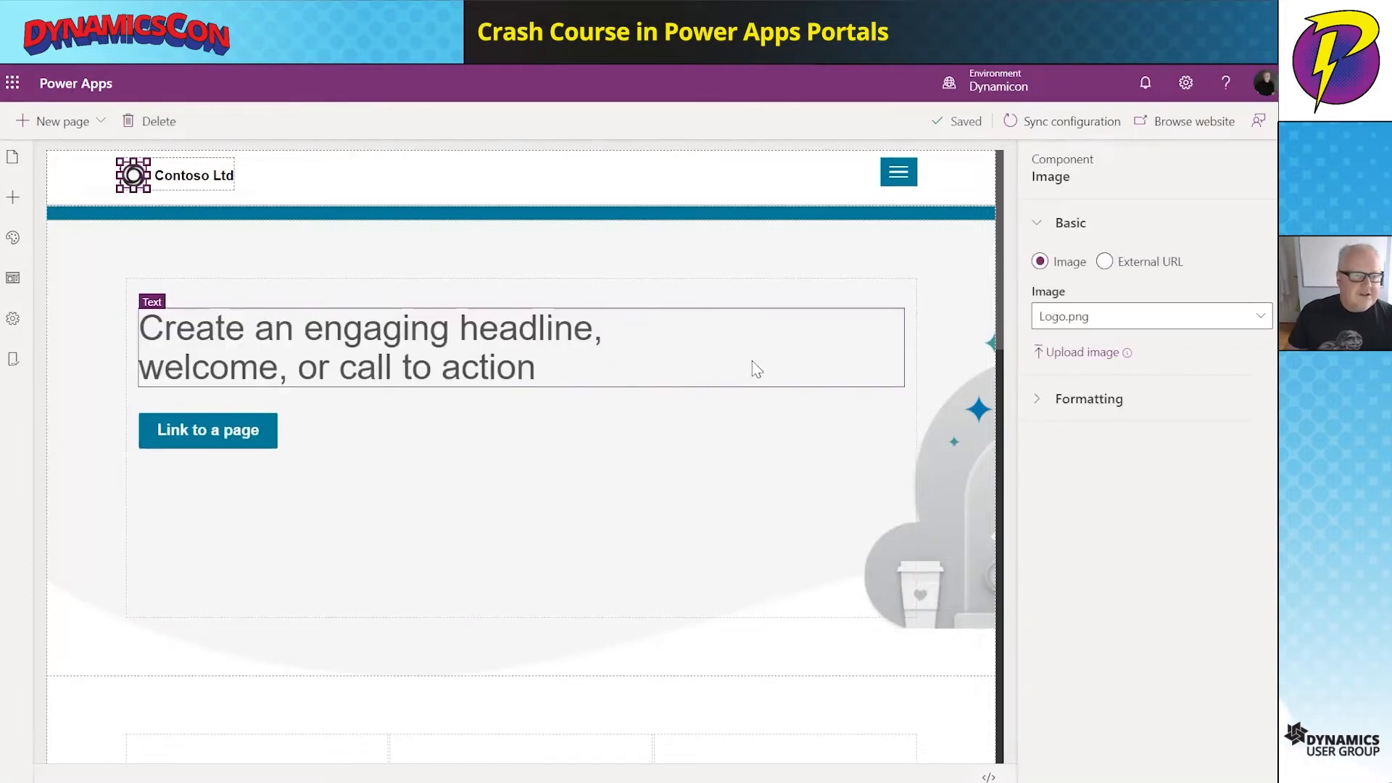
{"action": "left_click", "coordinate": [1092, 351]}
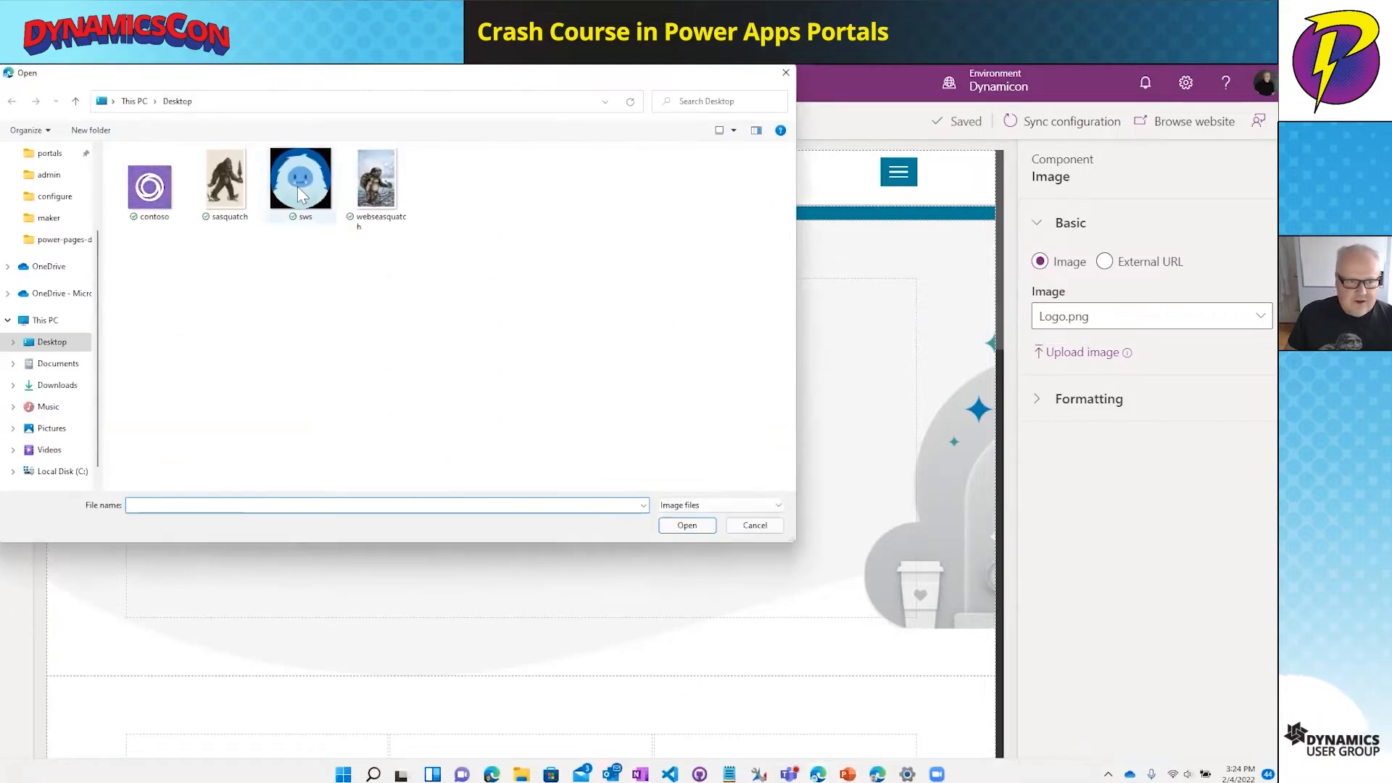
{"action": "left_click", "coordinate": [300, 181]}
{"action": "left_click", "coordinate": [685, 528]}
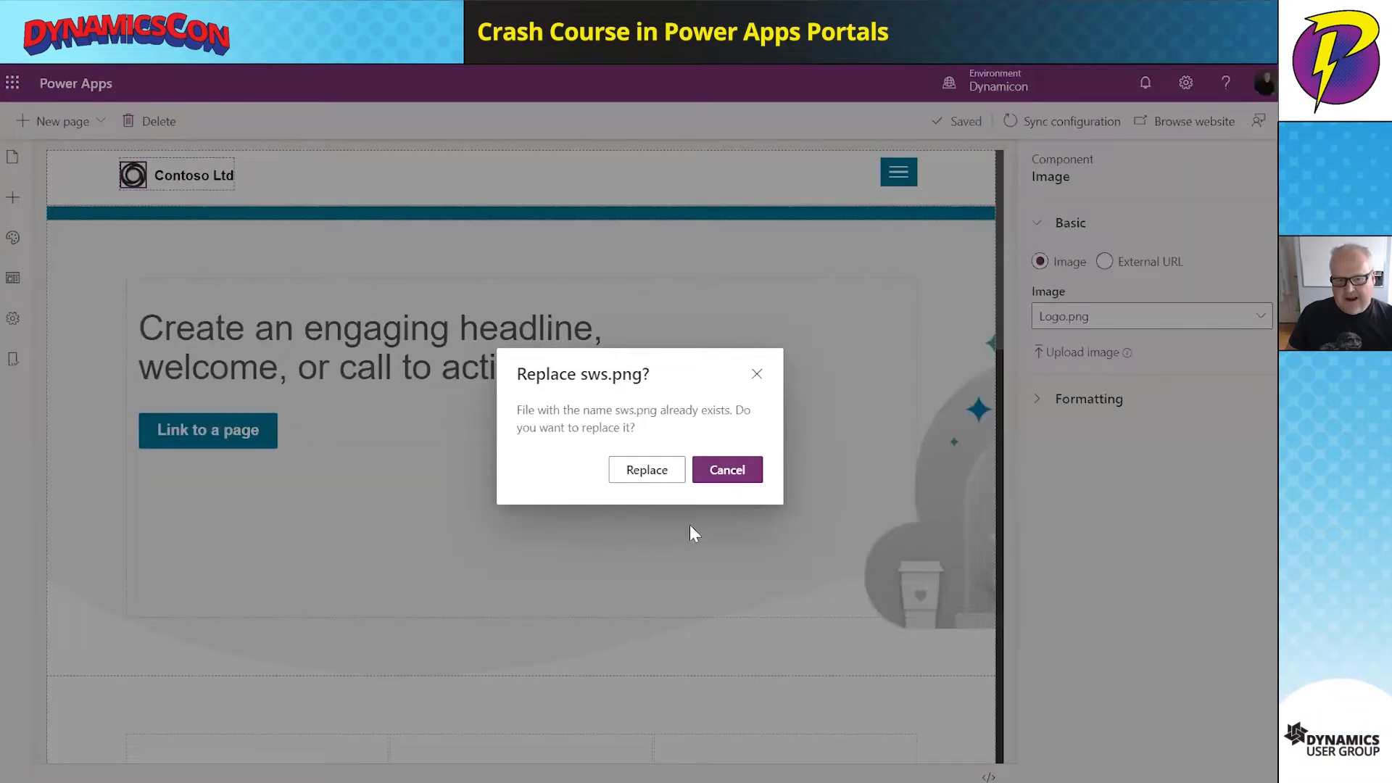
{"action": "left_click", "coordinate": [649, 478]}
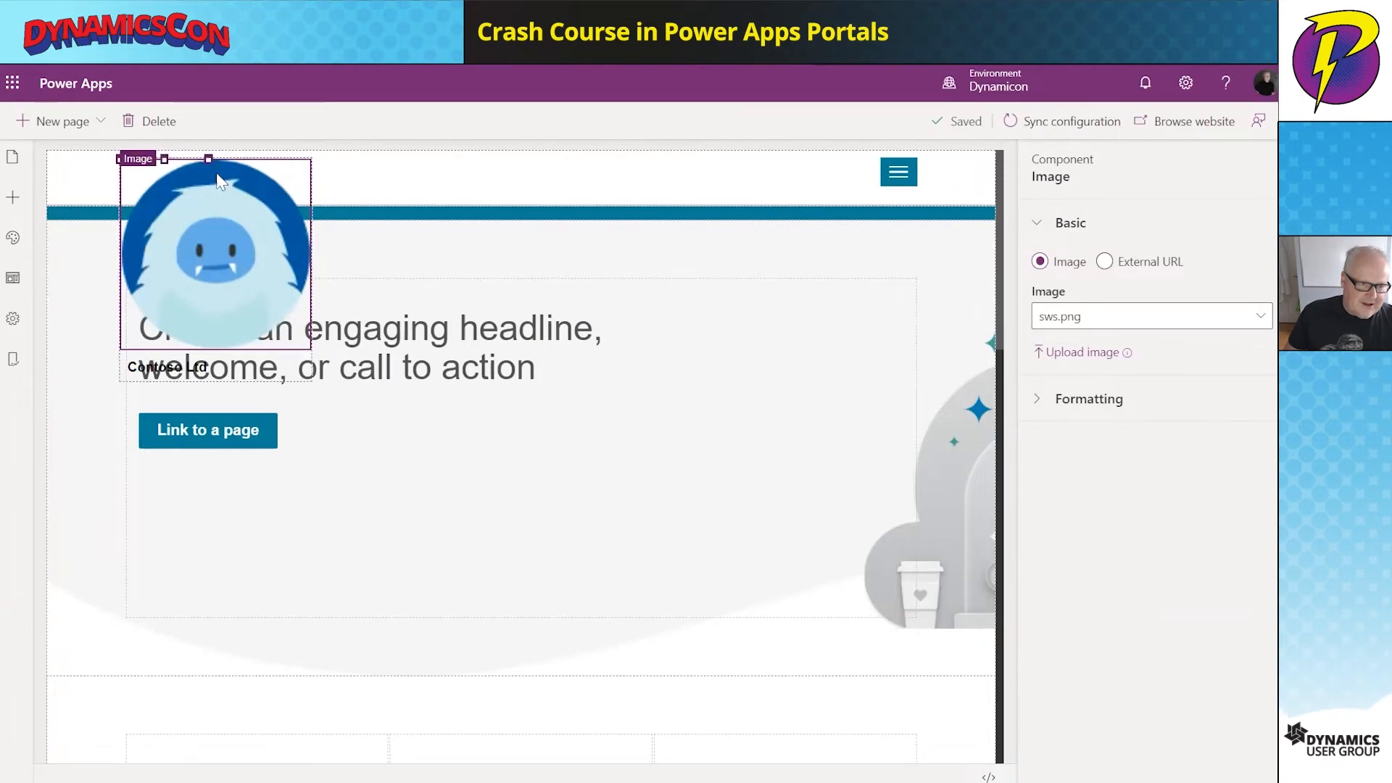
{"action": "left_click_drag", "start_coordinate": [210, 182], "coordinate": [110, 166]}
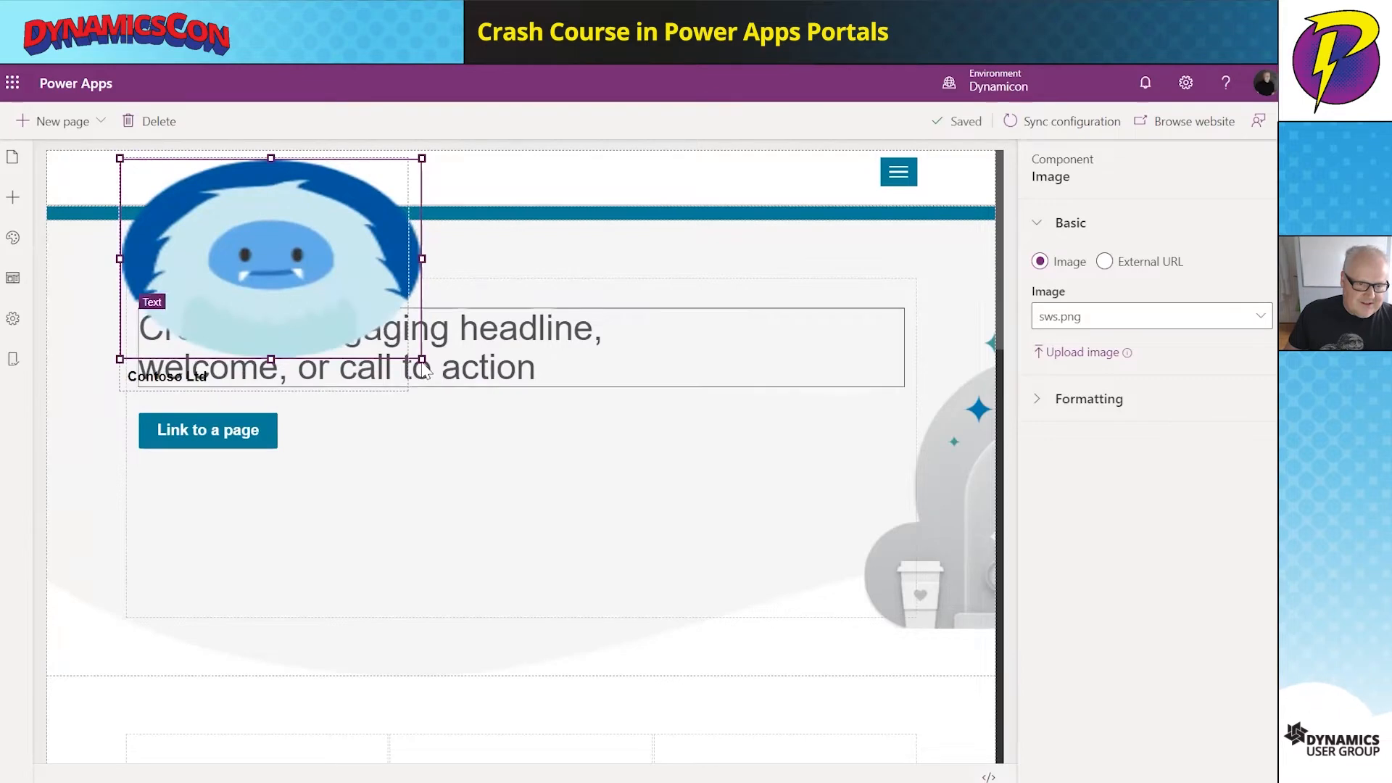
{"action": "left_click_drag", "start_coordinate": [407, 348], "coordinate": [167, 180]}
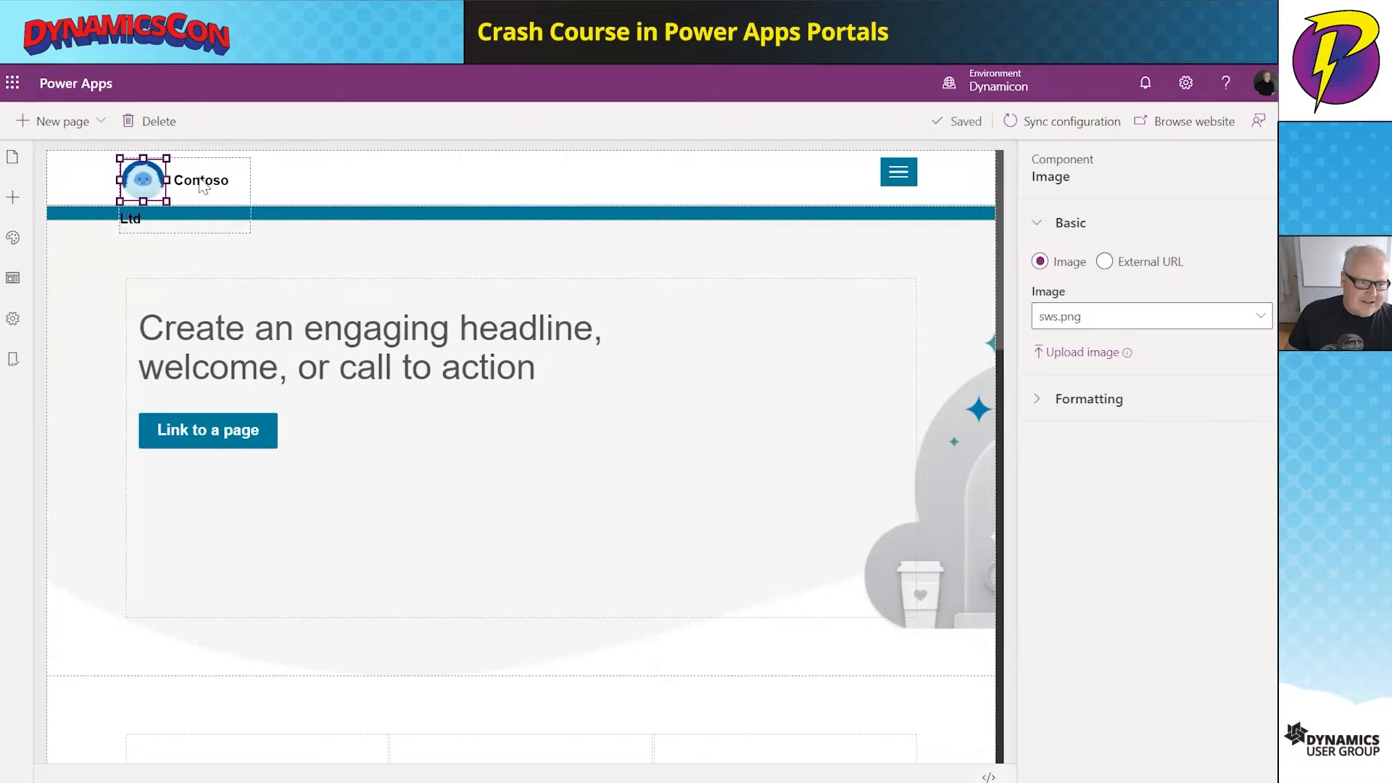
- Change the header site name from Contoso Ltd to SWS Ltd
{"action": "left_click", "coordinate": [206, 182]}
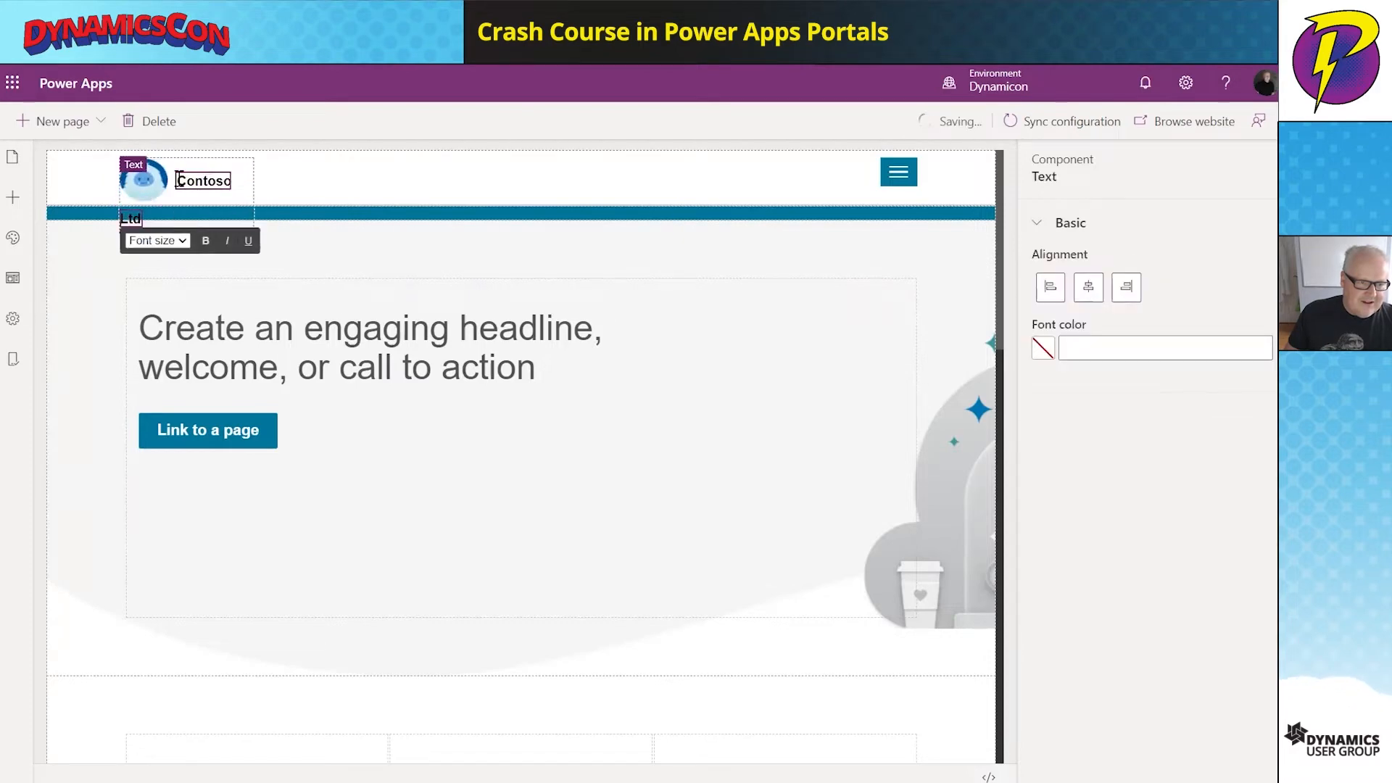
{"action": "left_click_drag", "start_coordinate": [179, 180], "coordinate": [264, 184]}
{"action": "left_click", "coordinate": [264, 183]}
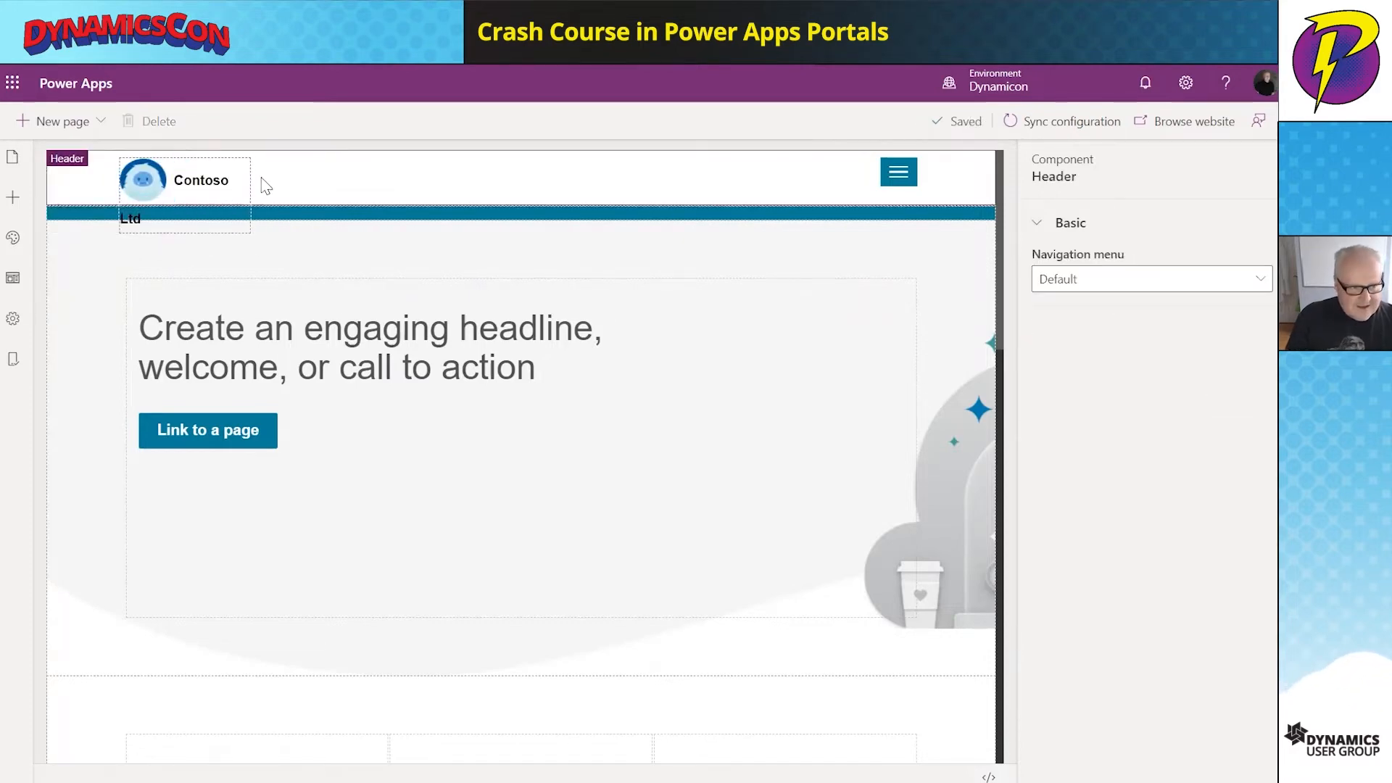
{"action": "left_click", "coordinate": [215, 182]}
{"action": "left_click_drag", "start_coordinate": [177, 181], "coordinate": [233, 178]}
{"action": "type", "text": "SWS"}
{"action": "left_click", "coordinate": [304, 183]}
- Replace the placeholder headline with 'Welcome to the Sasquatch Watching Society'
{"action": "left_click", "coordinate": [344, 368]}
{"action": "left_click_drag", "start_coordinate": [534, 367], "coordinate": [153, 335]}
{"action": "key", "text": "BackSpace"}
{"action": "type", "text": "Welcome to the Sasquatch Watching Society"}
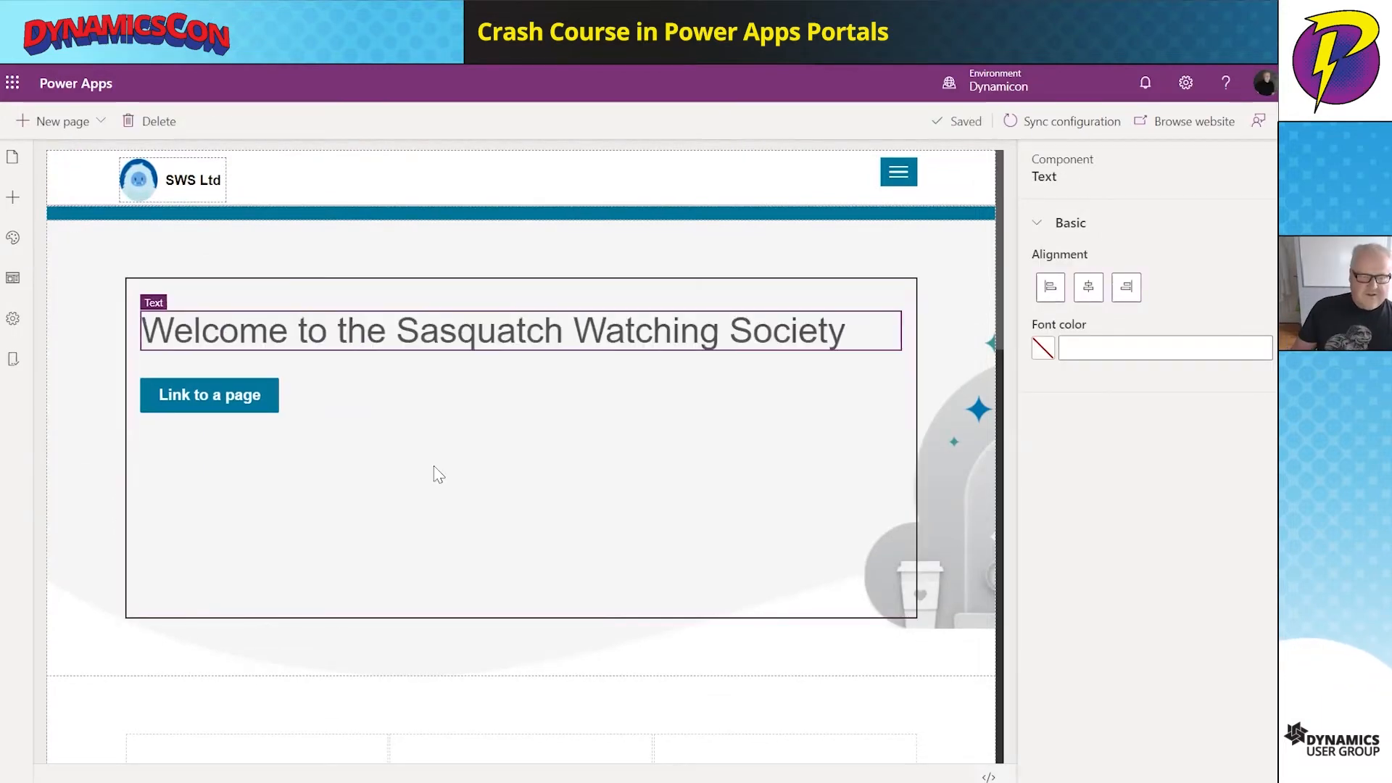
{"action": "left_click", "coordinate": [435, 473]}
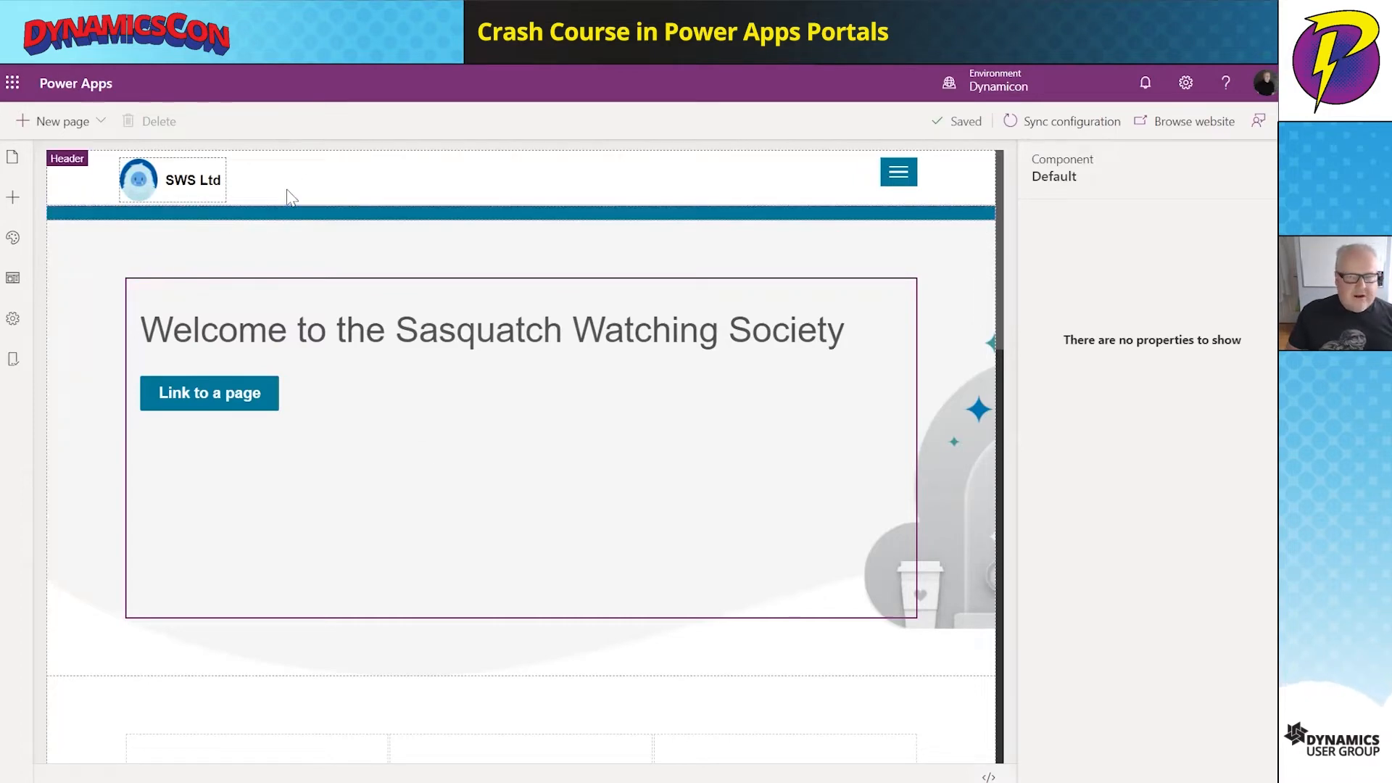
- Apply the Purple preset theme (primary colour #8764b8) to the whole portal
{"action": "left_click", "coordinate": [13, 239]}
{"action": "scroll", "coordinate": [168, 365], "scroll_direction": "down", "scroll_amount": 2}
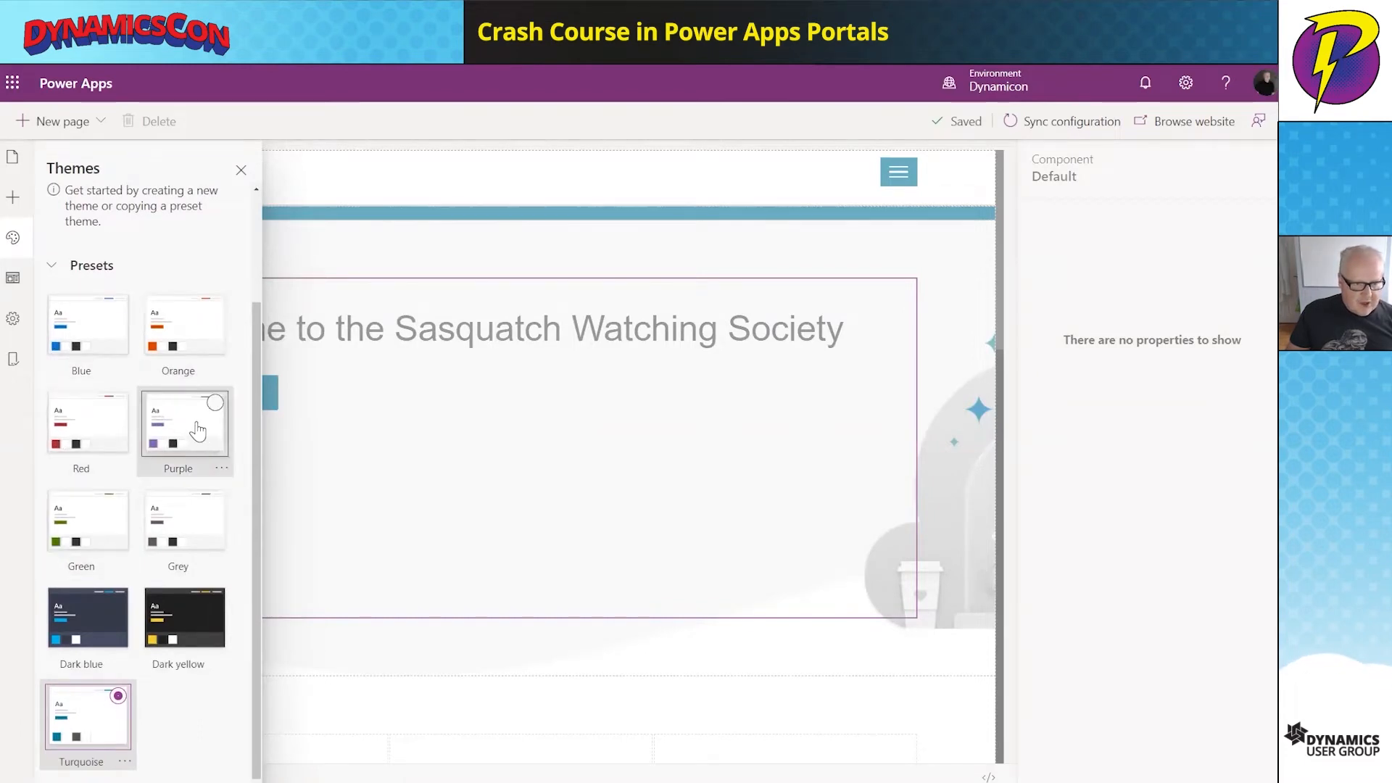
{"action": "key", "text": "Escape"}
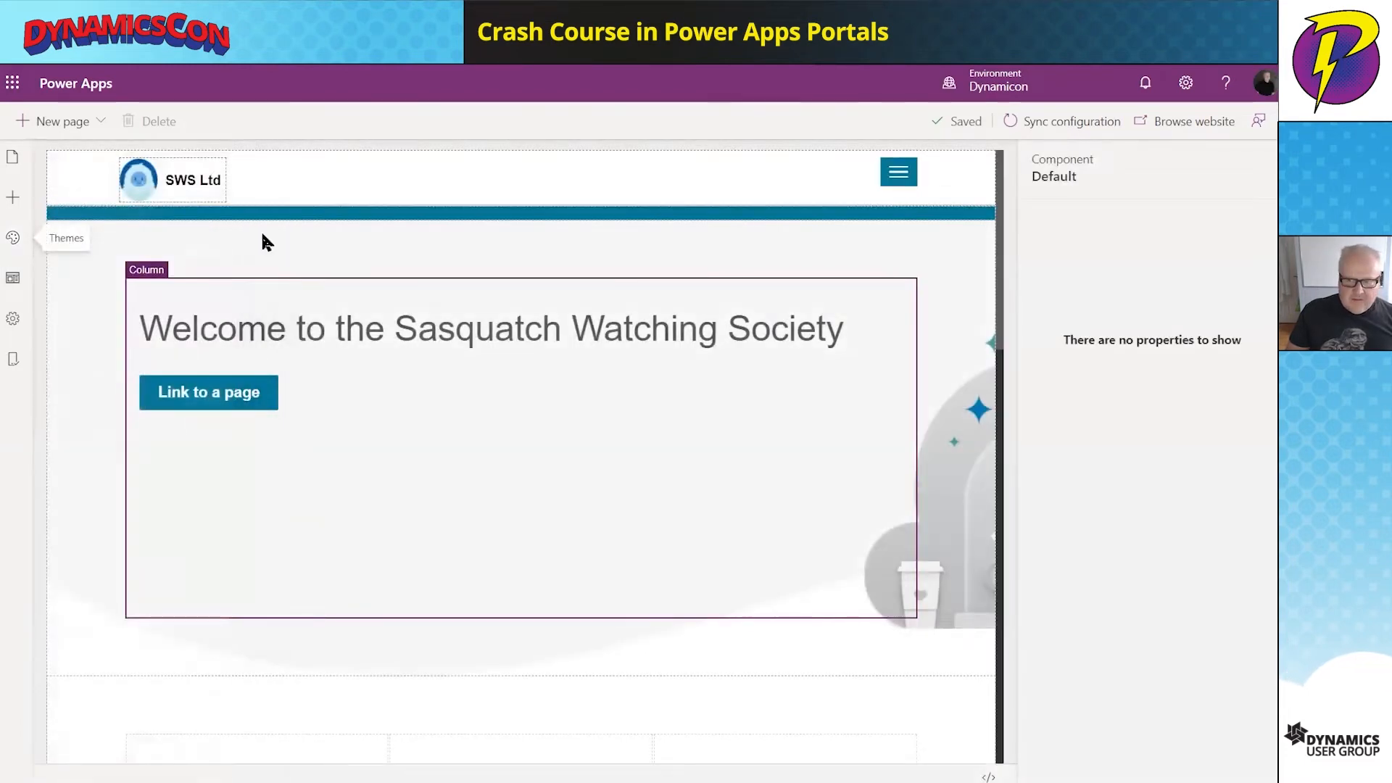
{"action": "left_click", "coordinate": [13, 239]}
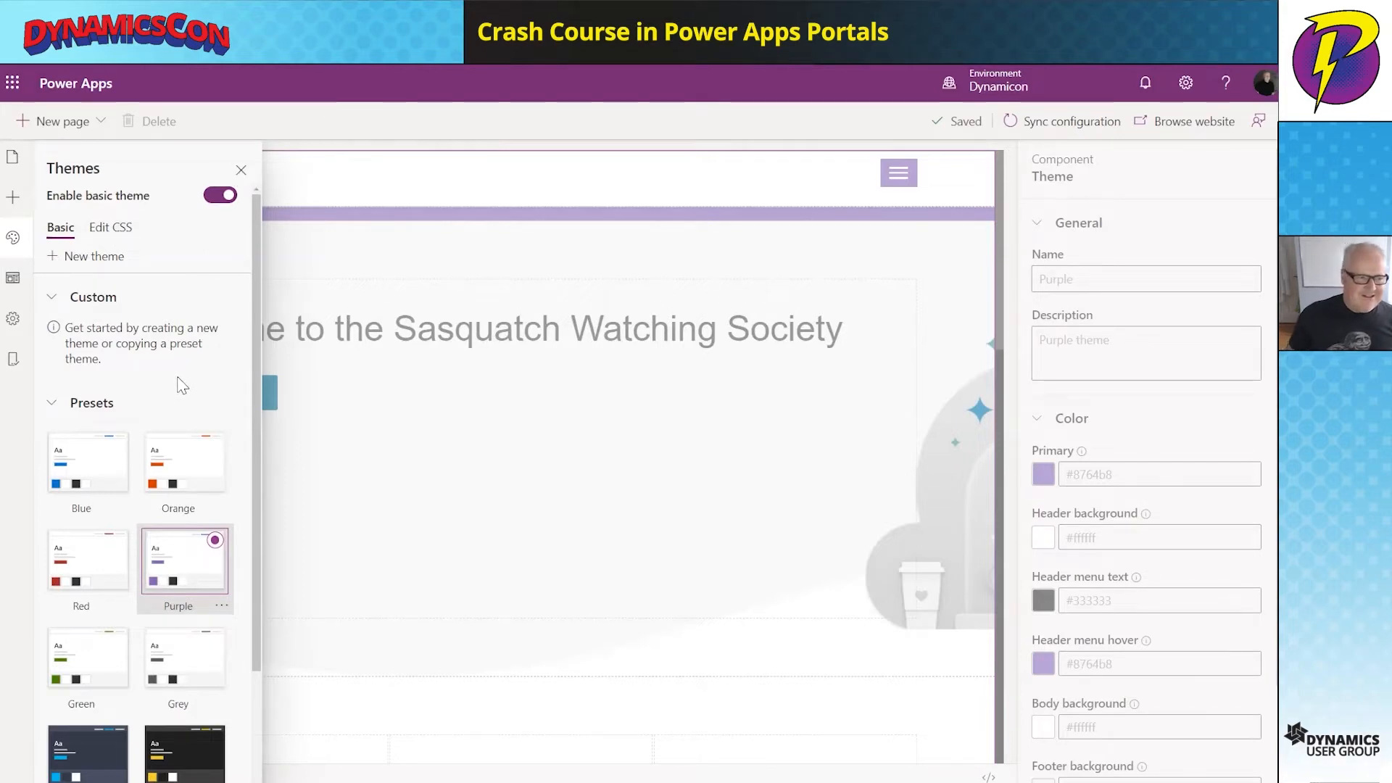
{"action": "left_click", "coordinate": [240, 173]}
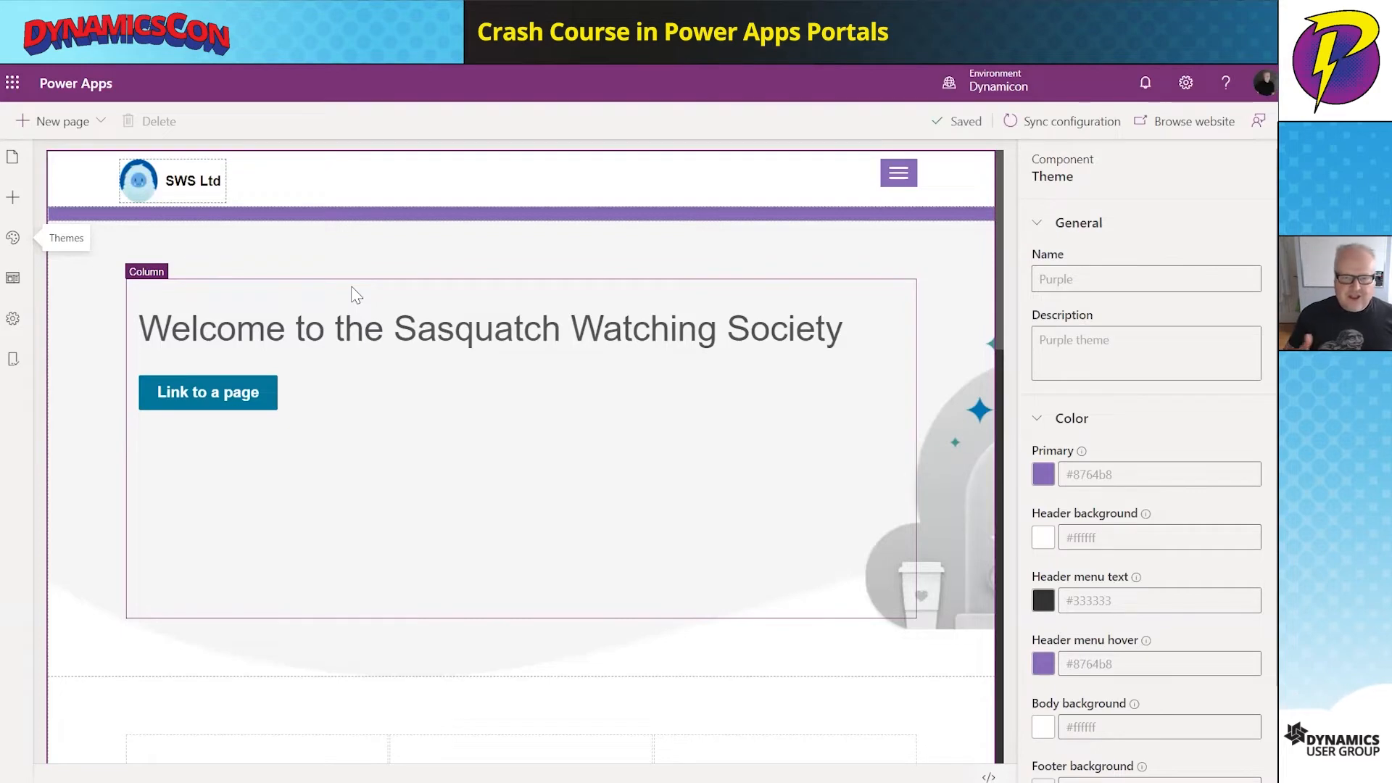
- Add a new page using the Blank layout from Pages and navigation
{"action": "left_click", "coordinate": [13, 158]}
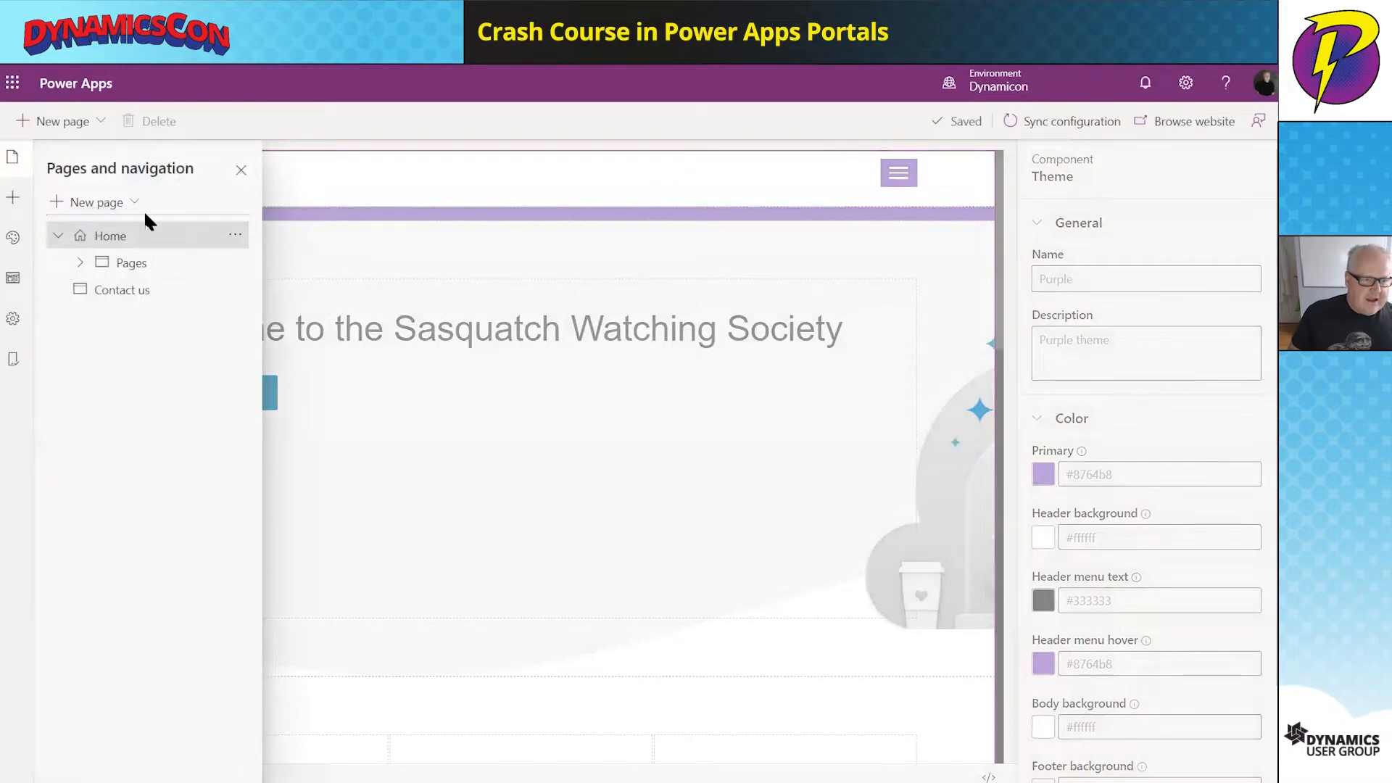
{"action": "left_click", "coordinate": [62, 122]}
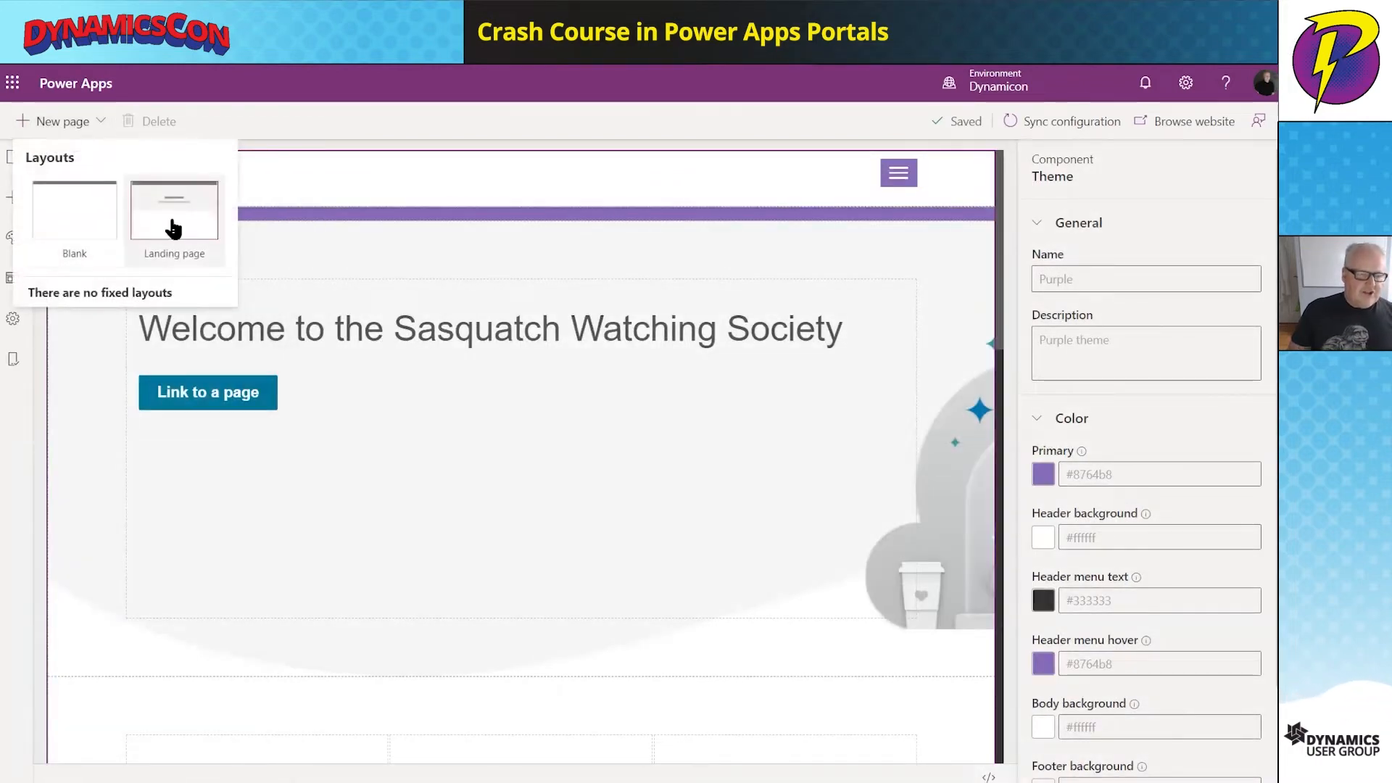
{"action": "left_click", "coordinate": [90, 230]}
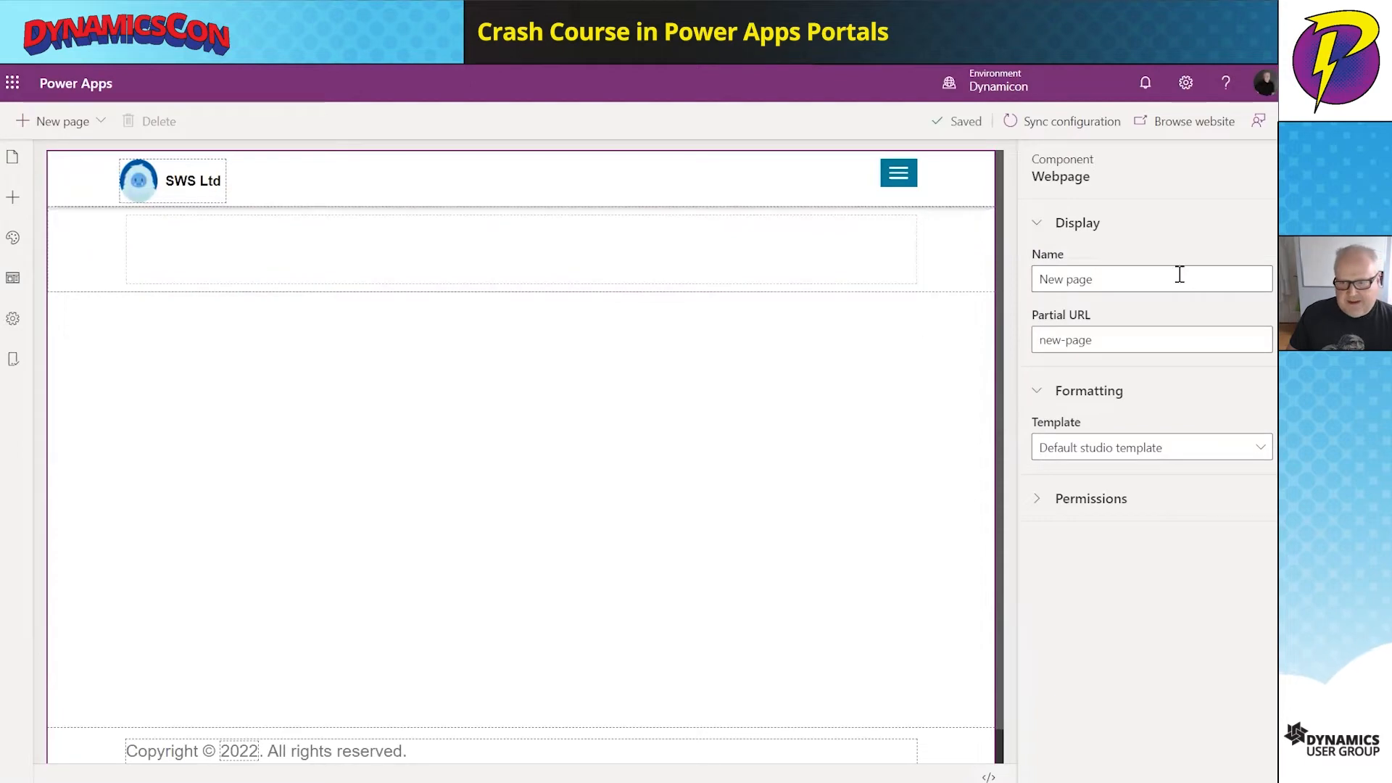
- Name the new page sasquatch with partial URL sasquatch, then select its empty column
{"action": "left_click_drag", "start_coordinate": [1129, 282], "coordinate": [1026, 281]}
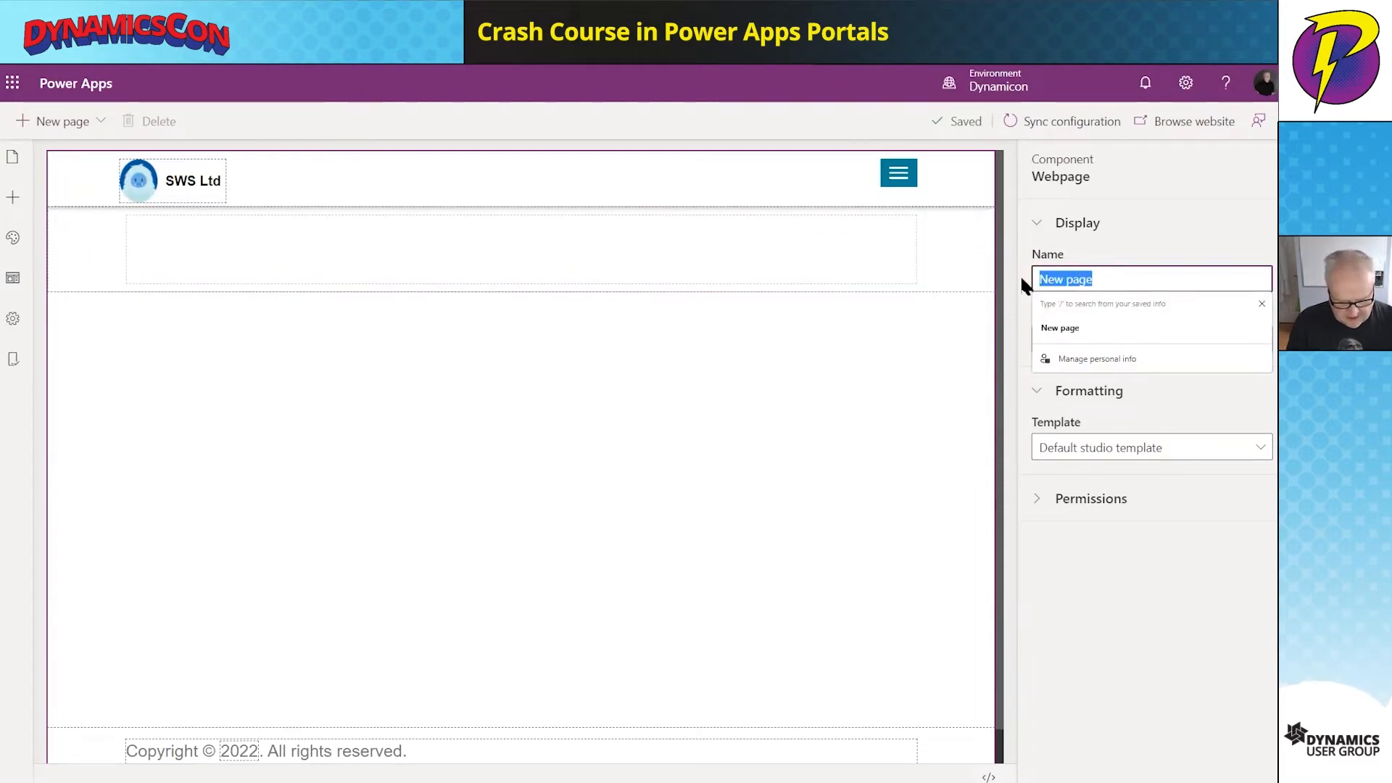
{"action": "type", "text": "sasquatch"}
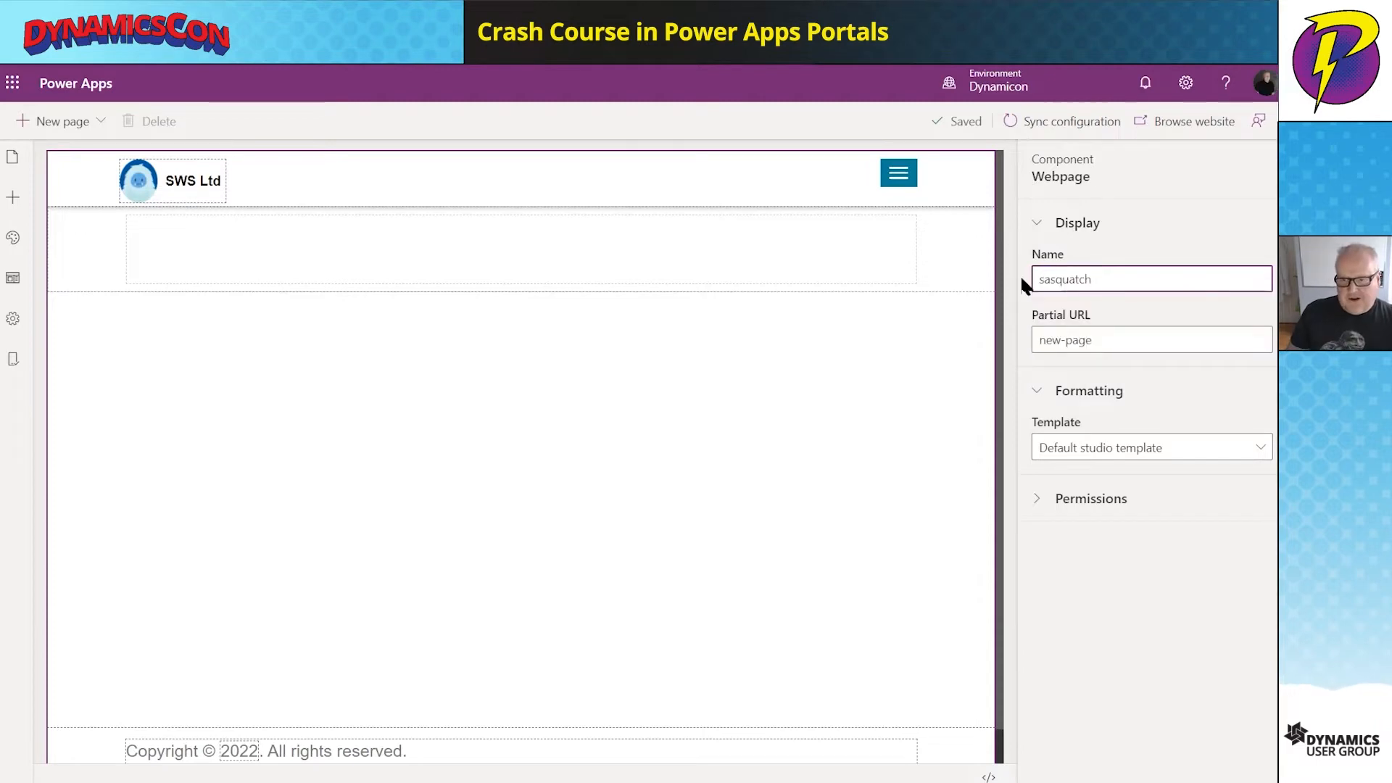
{"action": "left_click", "coordinate": [1087, 340]}
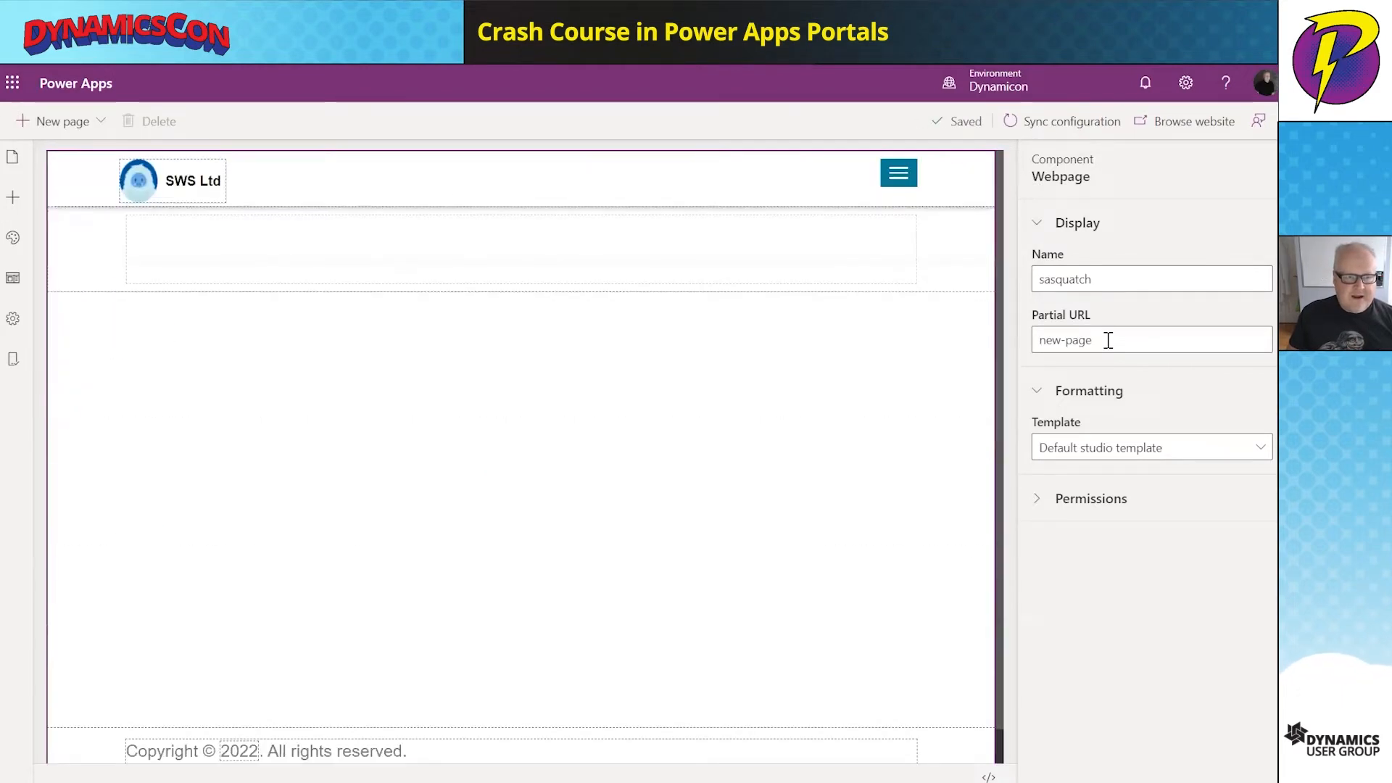
{"action": "left_click_drag", "start_coordinate": [1106, 340], "coordinate": [1025, 347]}
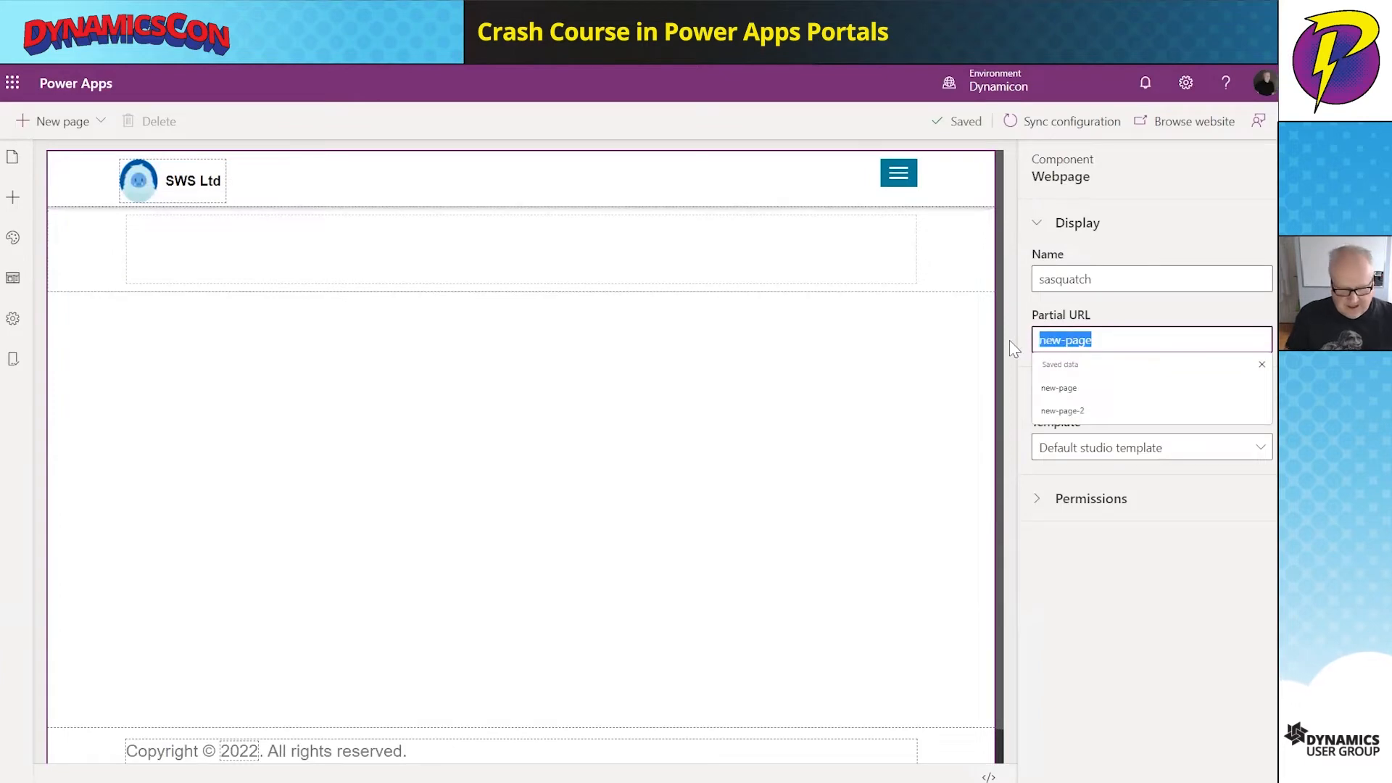
{"action": "type", "text": "sasquatch"}
{"action": "left_click", "coordinate": [1042, 372]}
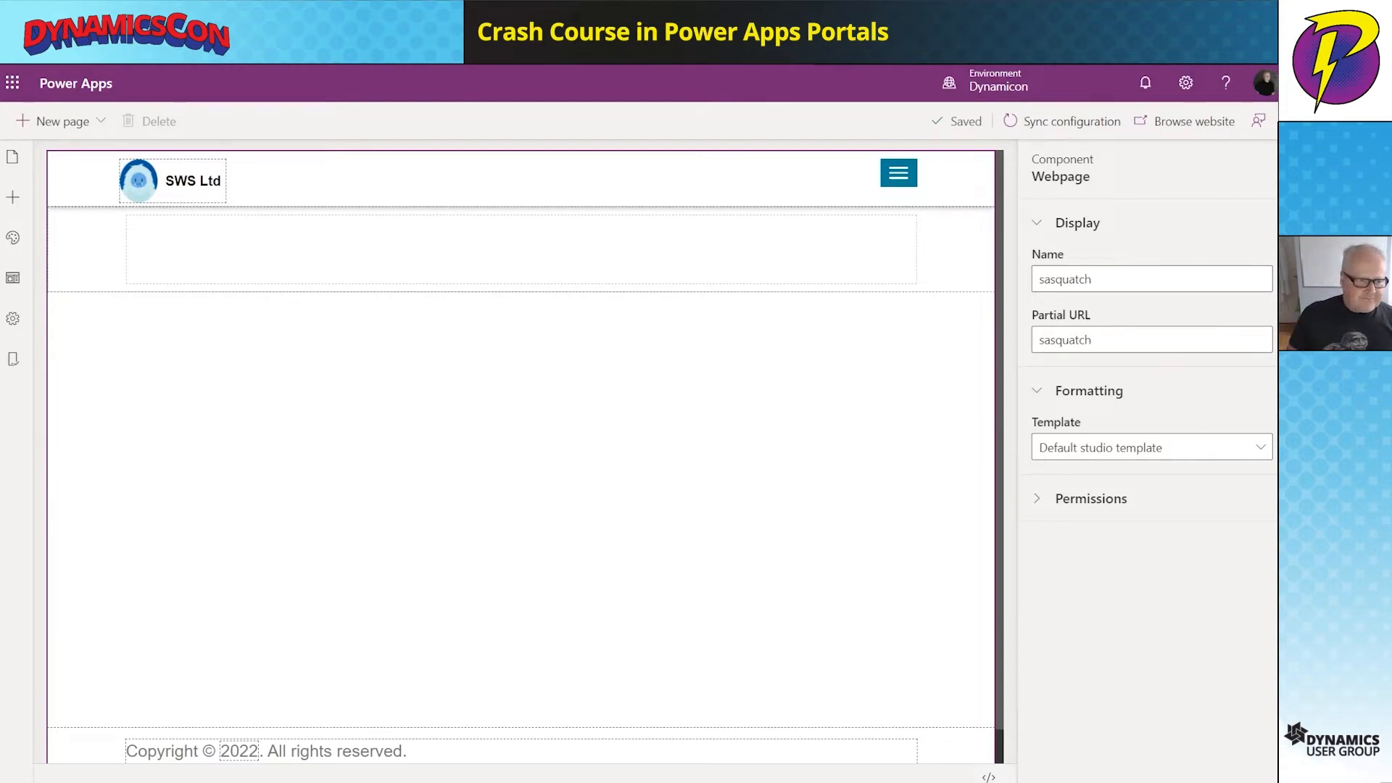
{"action": "left_click", "coordinate": [272, 263]}
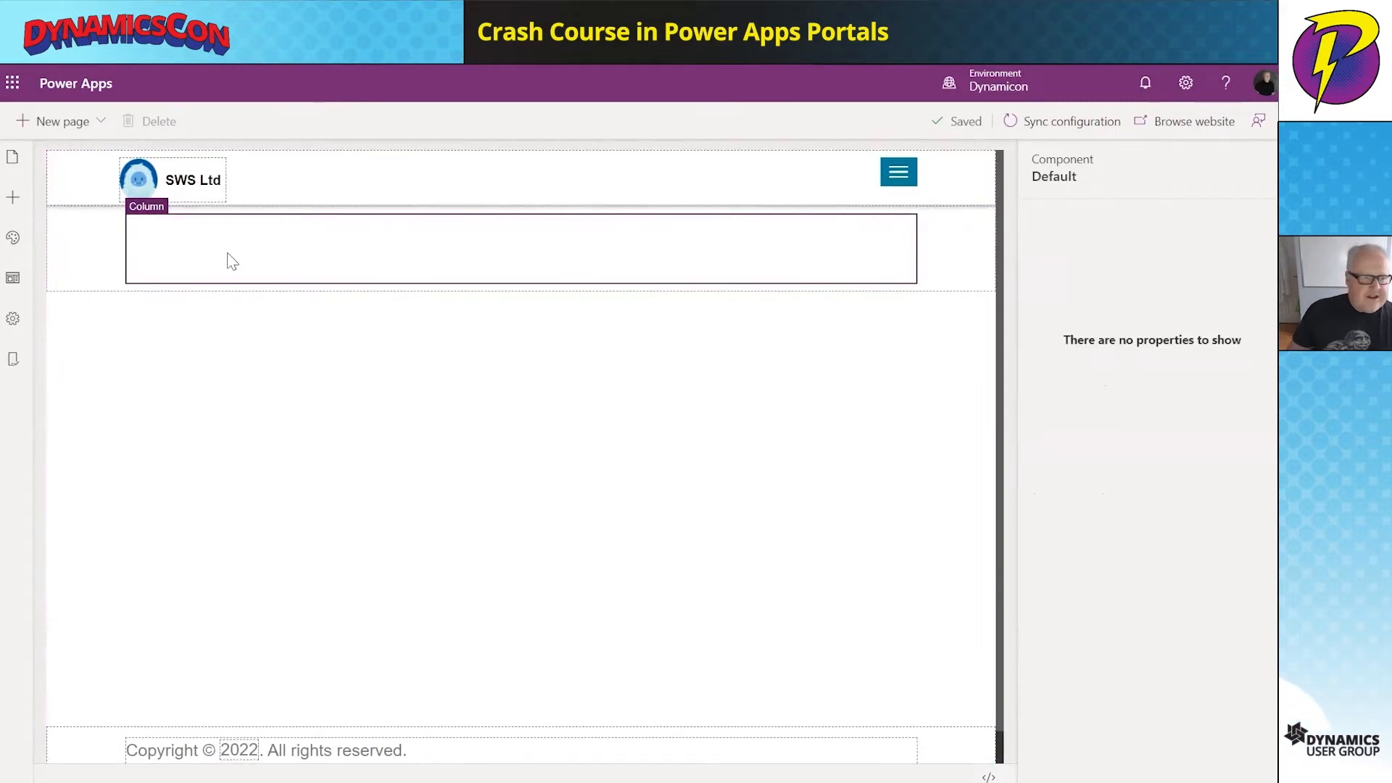
- Add a two-column section at page level, avoiding the nested-section warning, and select its left column
{"action": "left_click", "coordinate": [14, 199]}
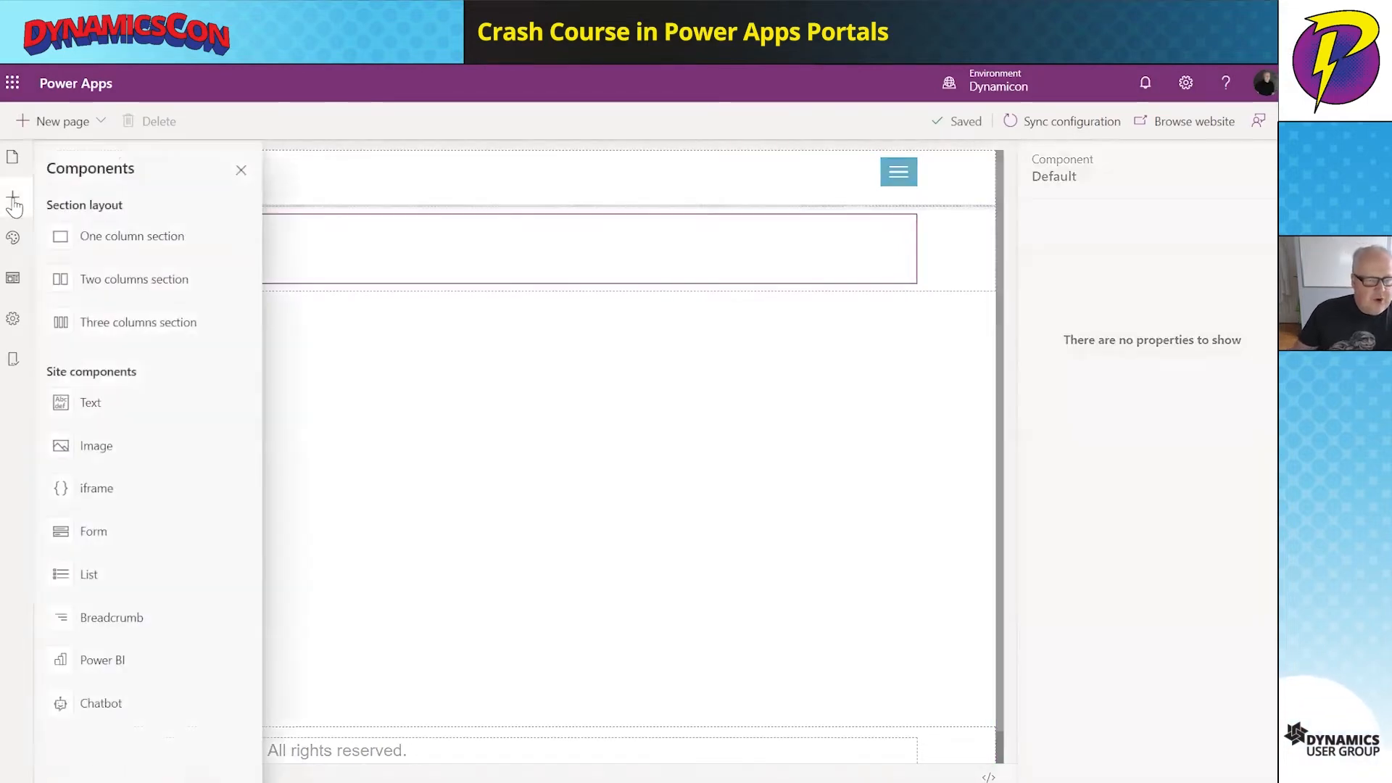
{"action": "left_click", "coordinate": [159, 280]}
{"action": "left_click", "coordinate": [754, 135]}
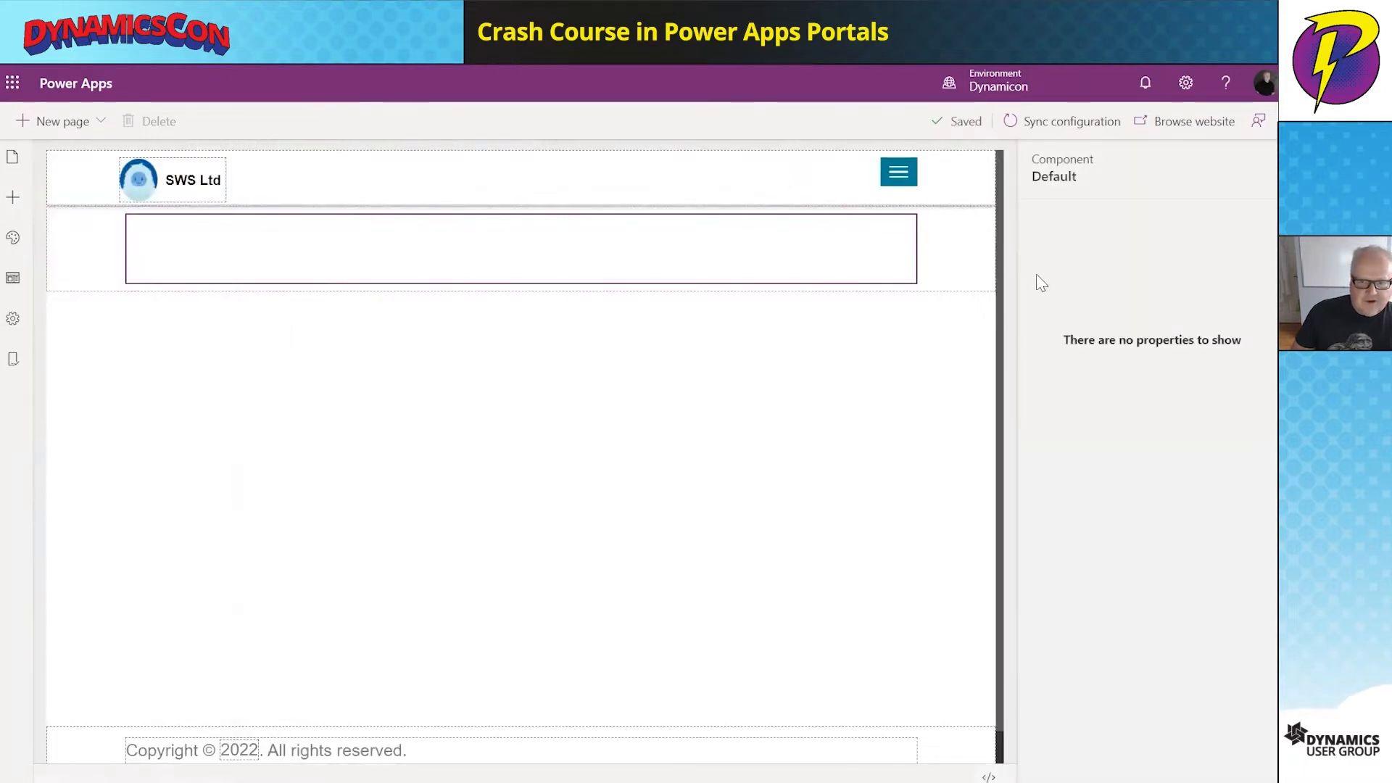
{"action": "left_click", "coordinate": [289, 252]}
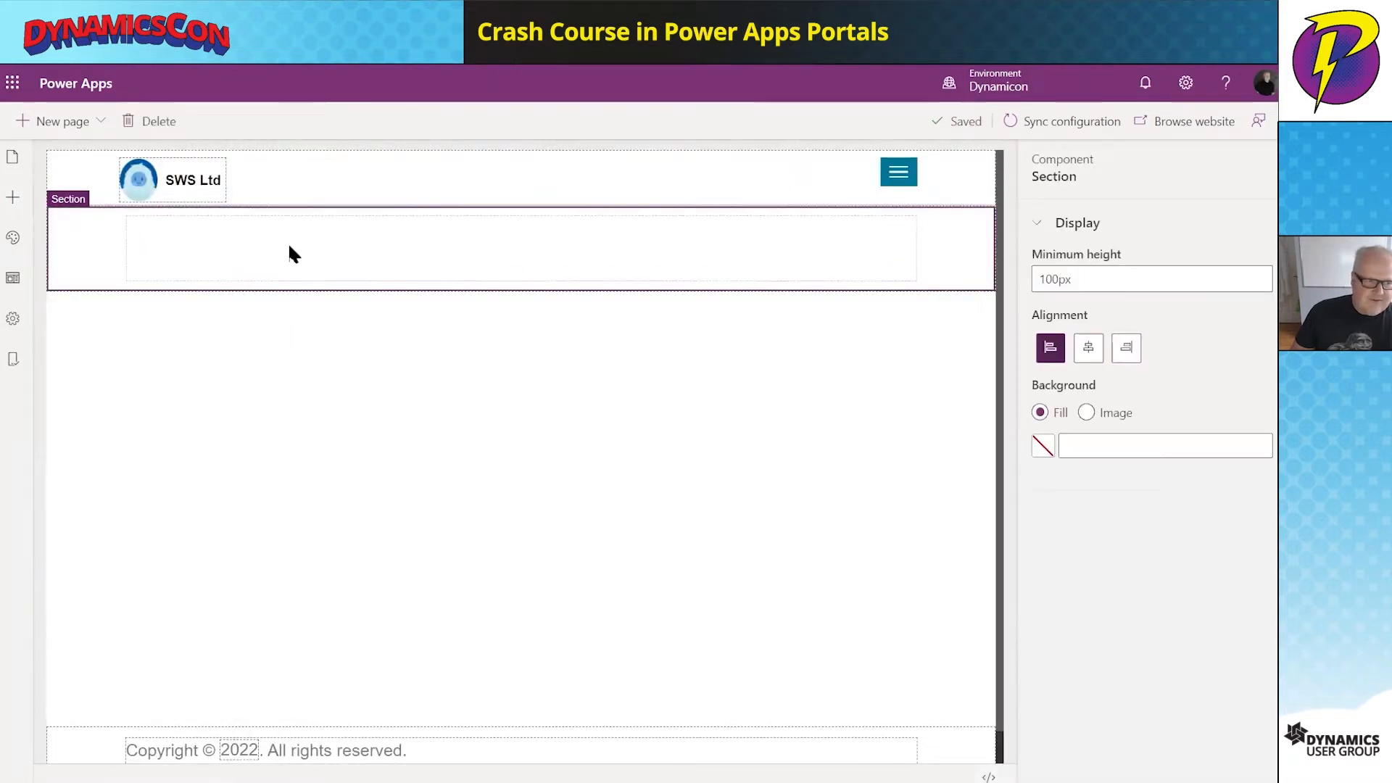
{"action": "left_click", "coordinate": [10, 199]}
{"action": "left_click", "coordinate": [65, 282]}
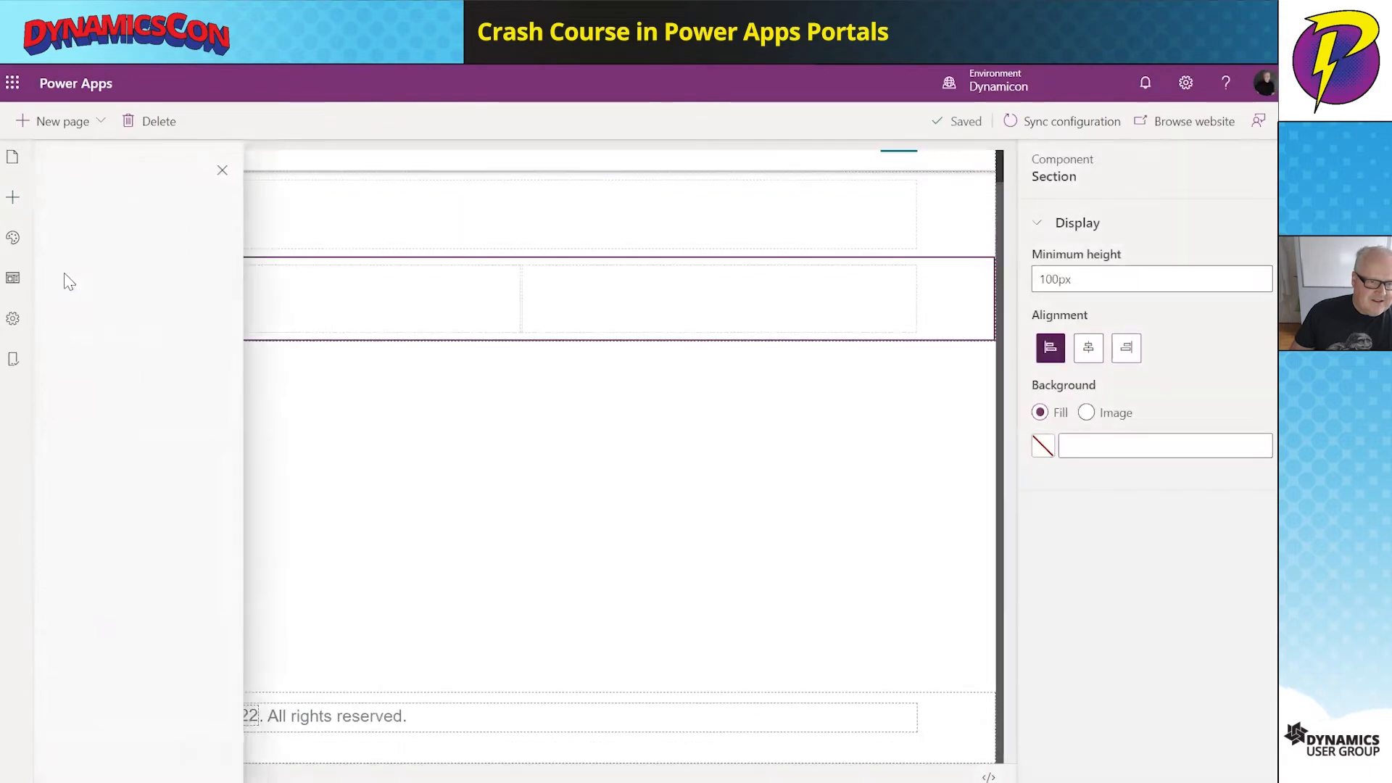
{"action": "left_click", "coordinate": [326, 316]}
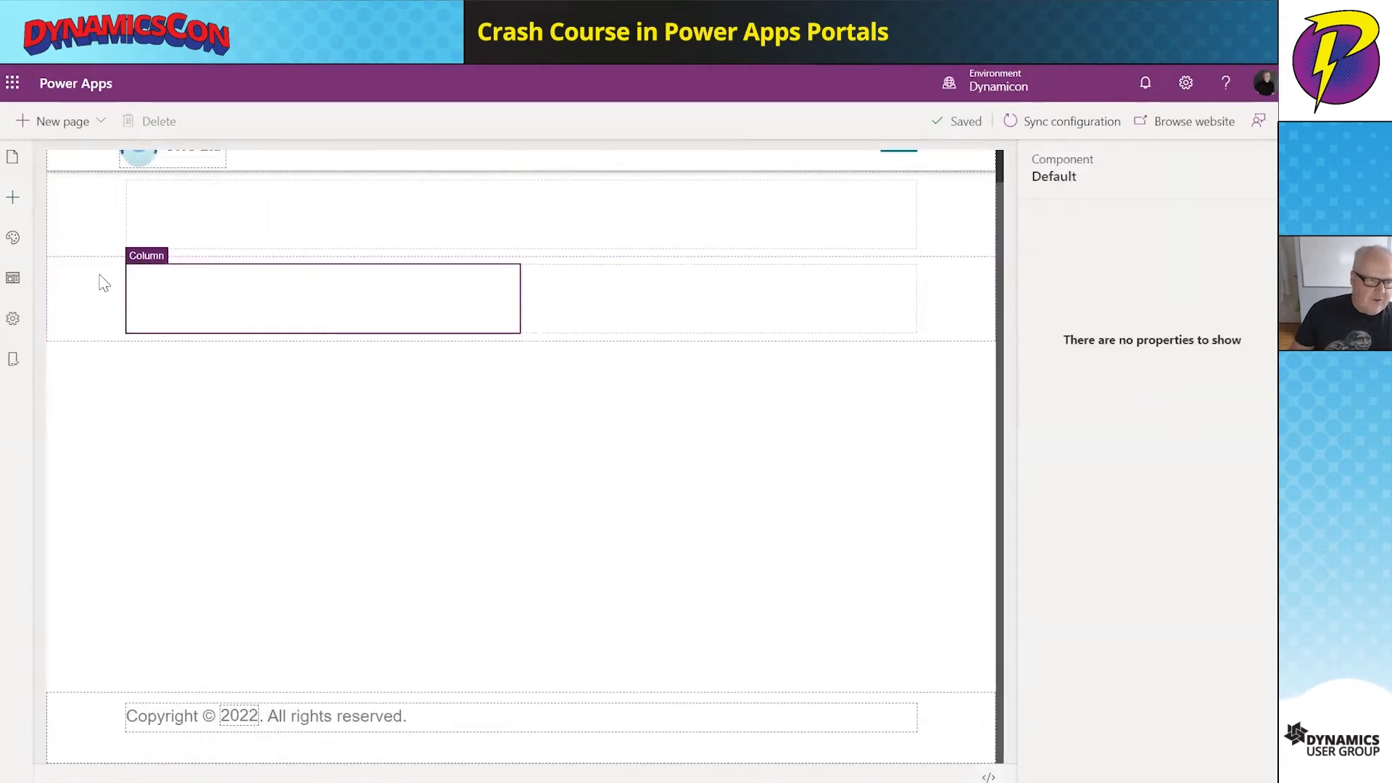
- Add a text block to the left column and paste the Sasquatch description paragraph from clipboard history
{"action": "left_click", "coordinate": [12, 203]}
{"action": "left_click", "coordinate": [135, 405]}
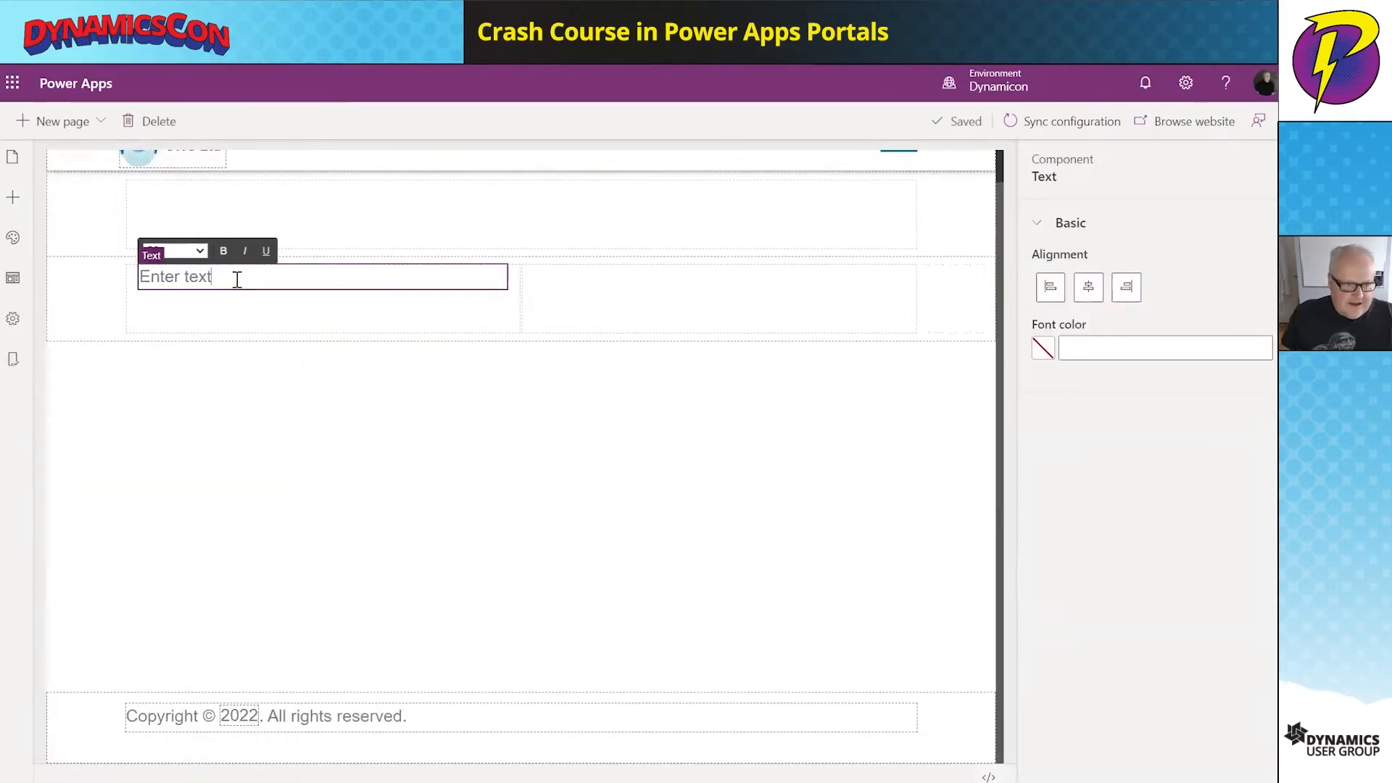
{"action": "left_click_drag", "start_coordinate": [236, 279], "coordinate": [138, 276]}
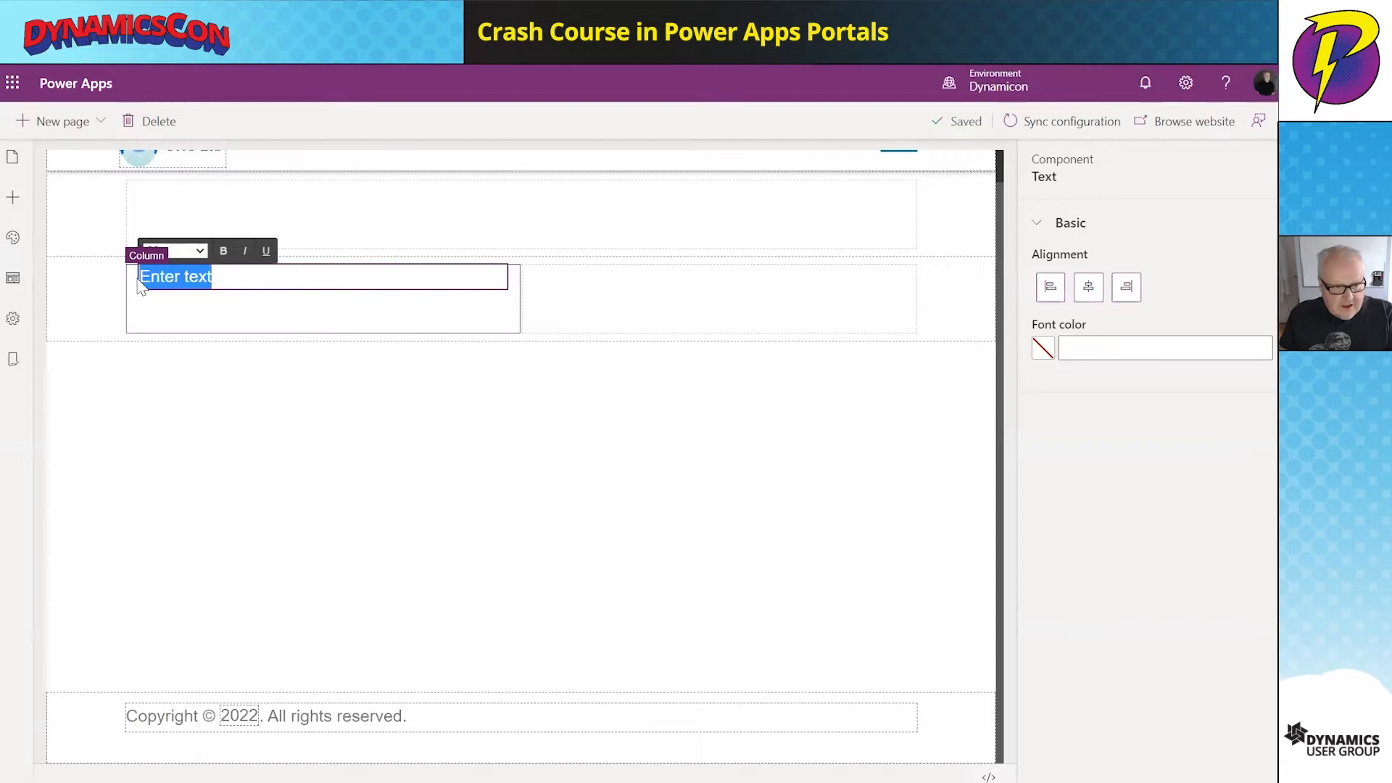
{"action": "key", "text": "super+v"}
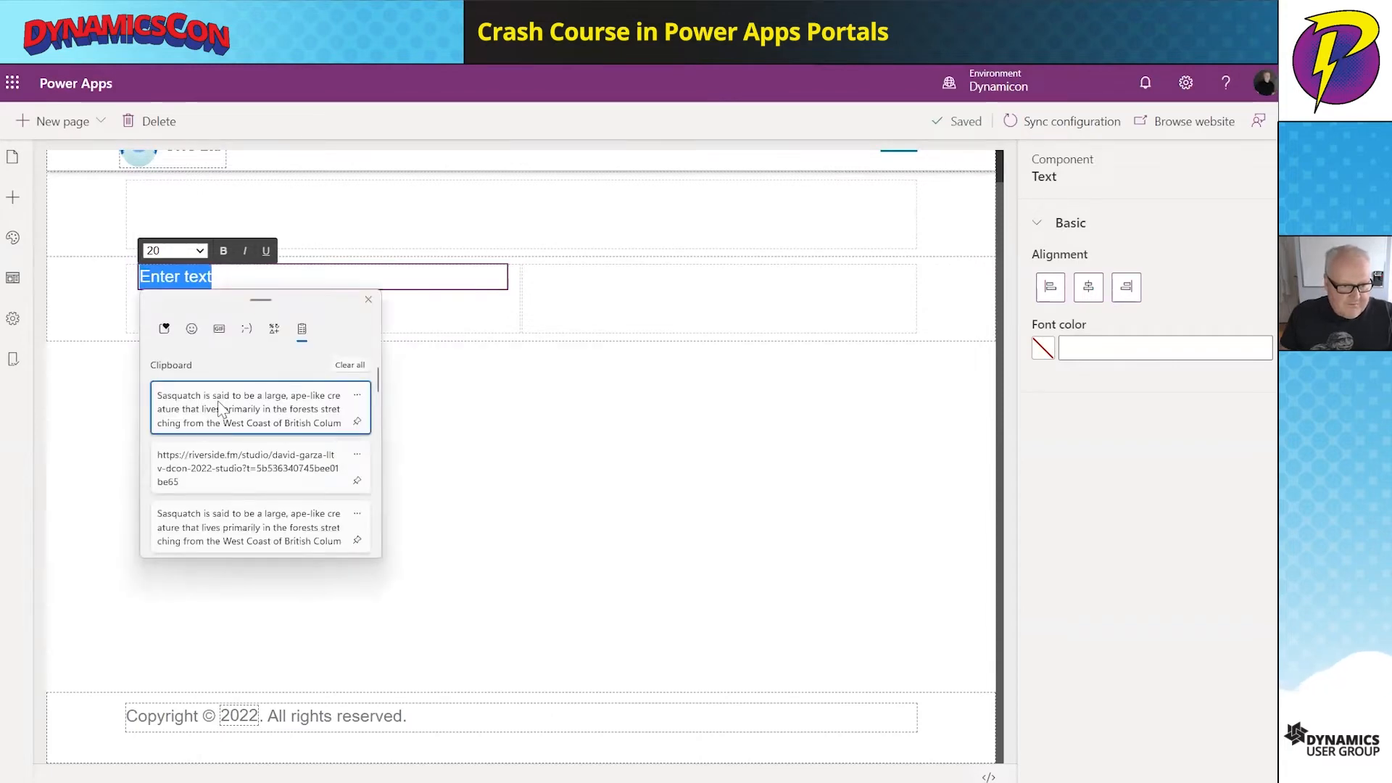
{"action": "left_click", "coordinate": [221, 407]}
{"action": "left_click", "coordinate": [607, 467]}
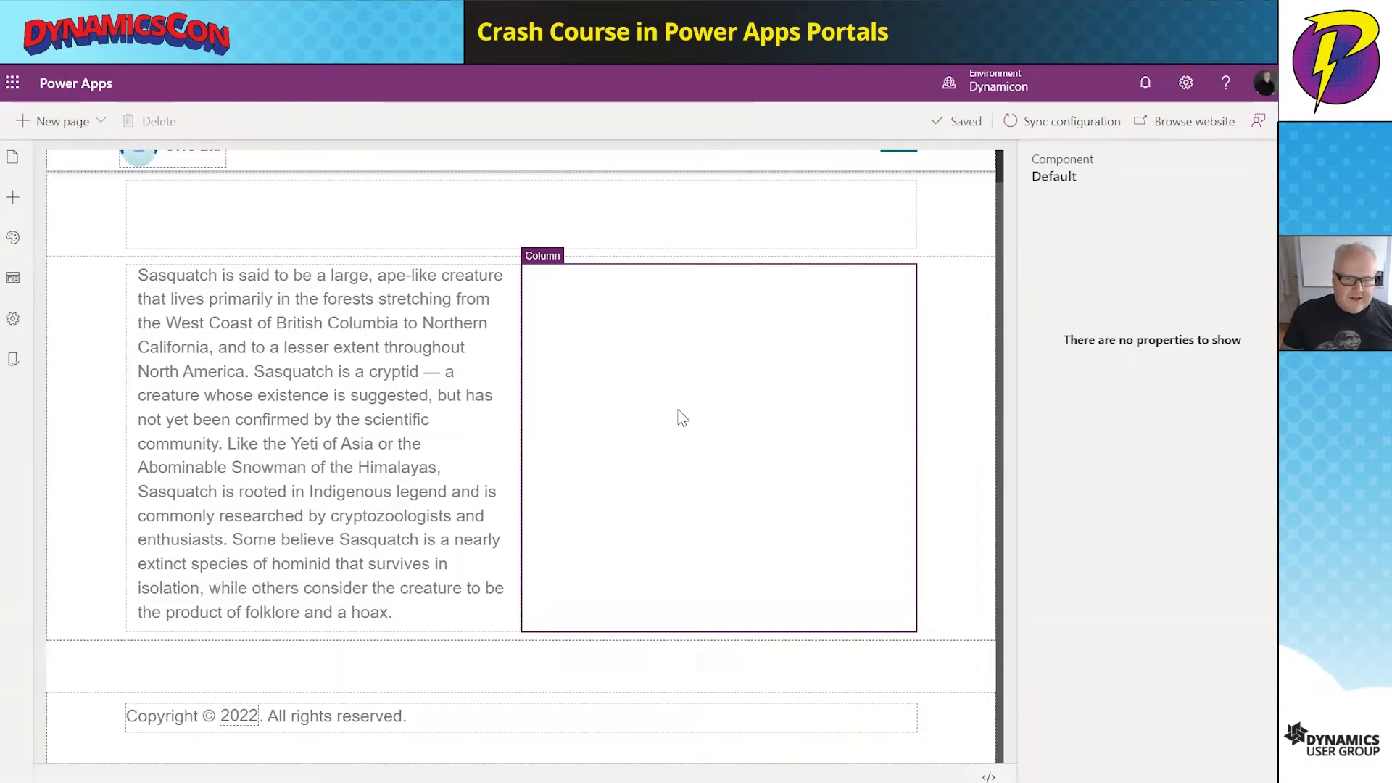
{"action": "left_click", "coordinate": [12, 203]}
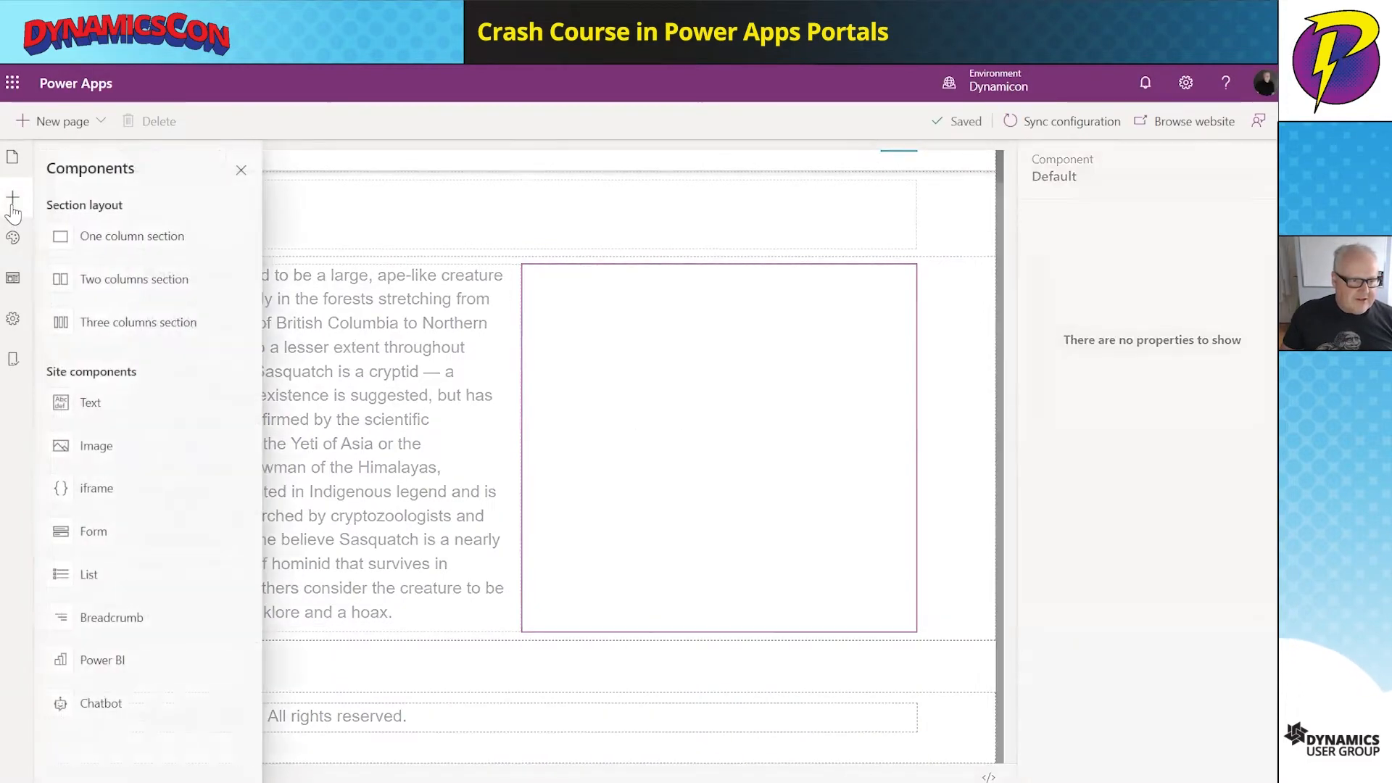
- Upload sasquatch.jpg into an Image component in the right column and shrink it beside the paragraph
{"action": "left_click", "coordinate": [62, 453]}
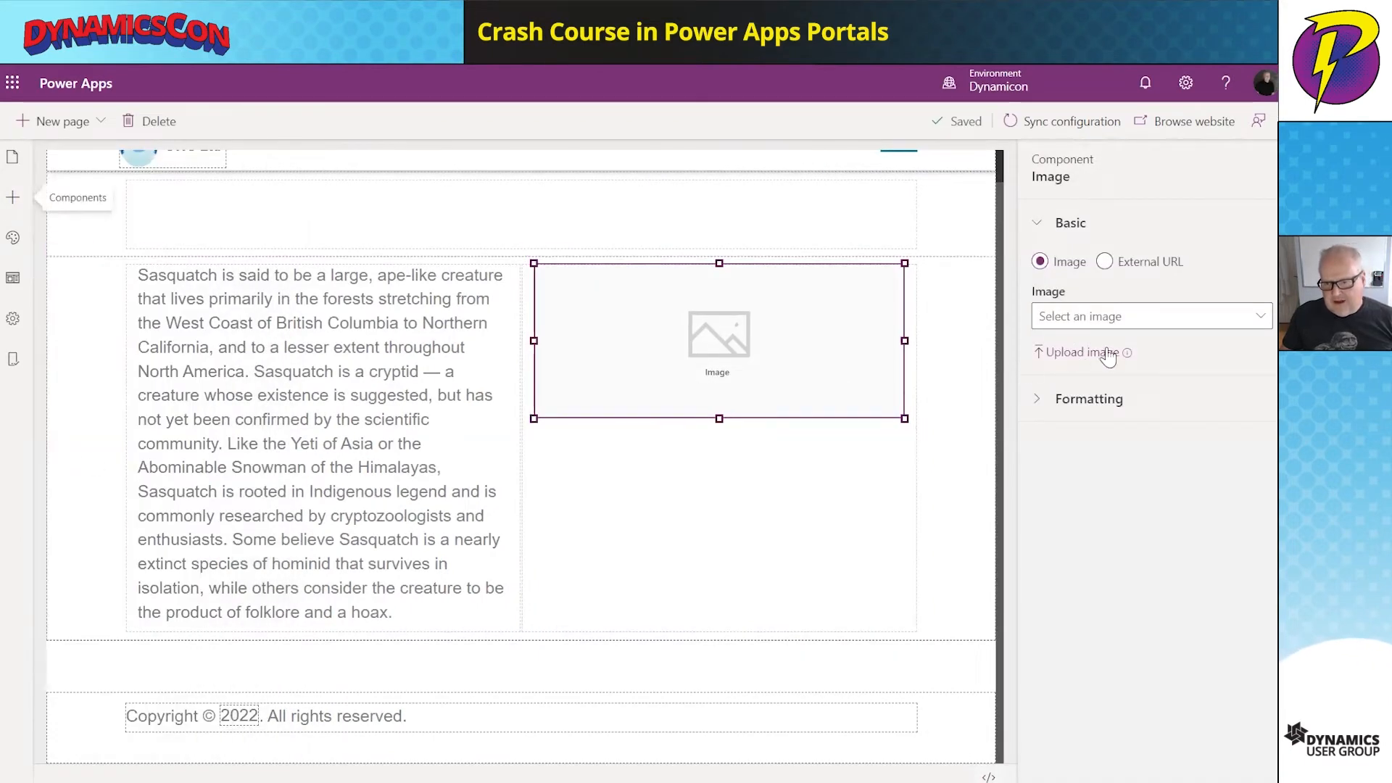
{"action": "left_click", "coordinate": [1104, 354]}
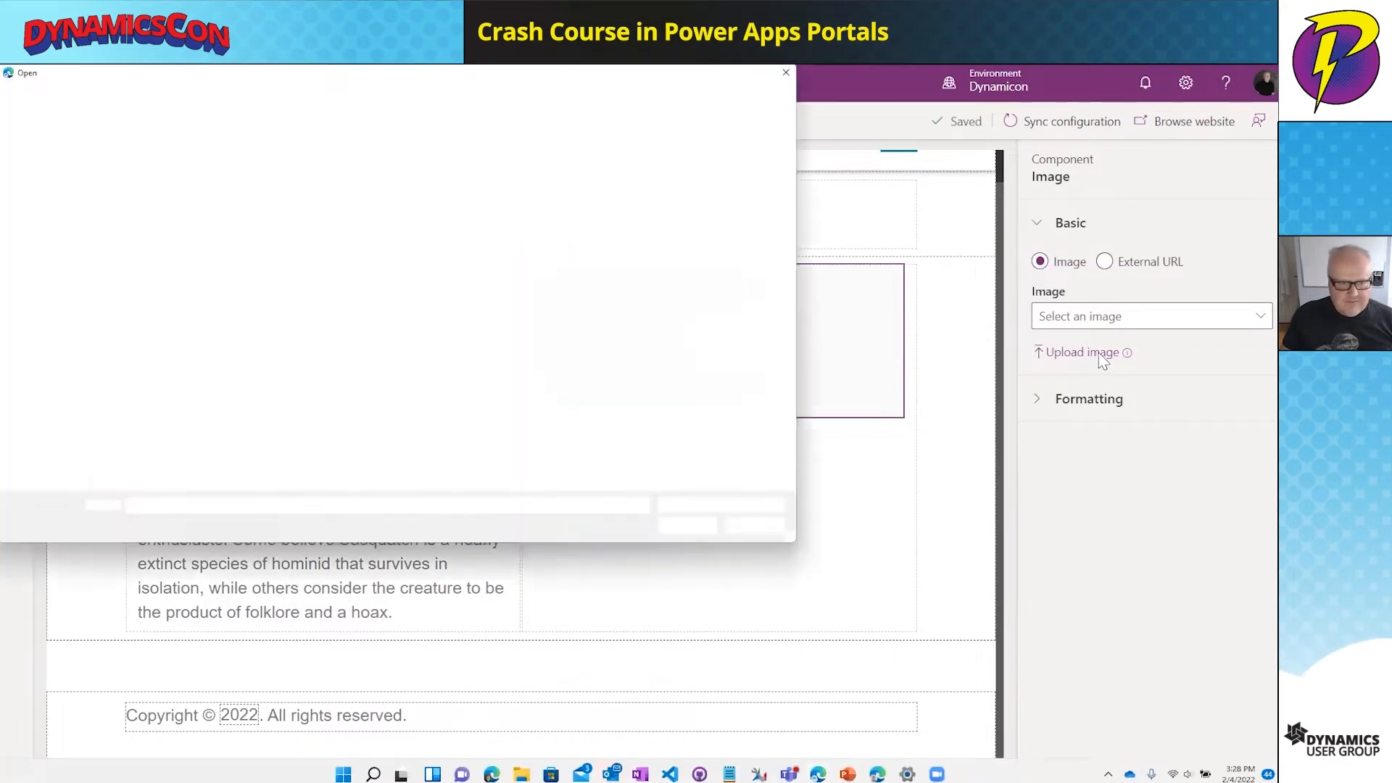
{"action": "left_click", "coordinate": [225, 182]}
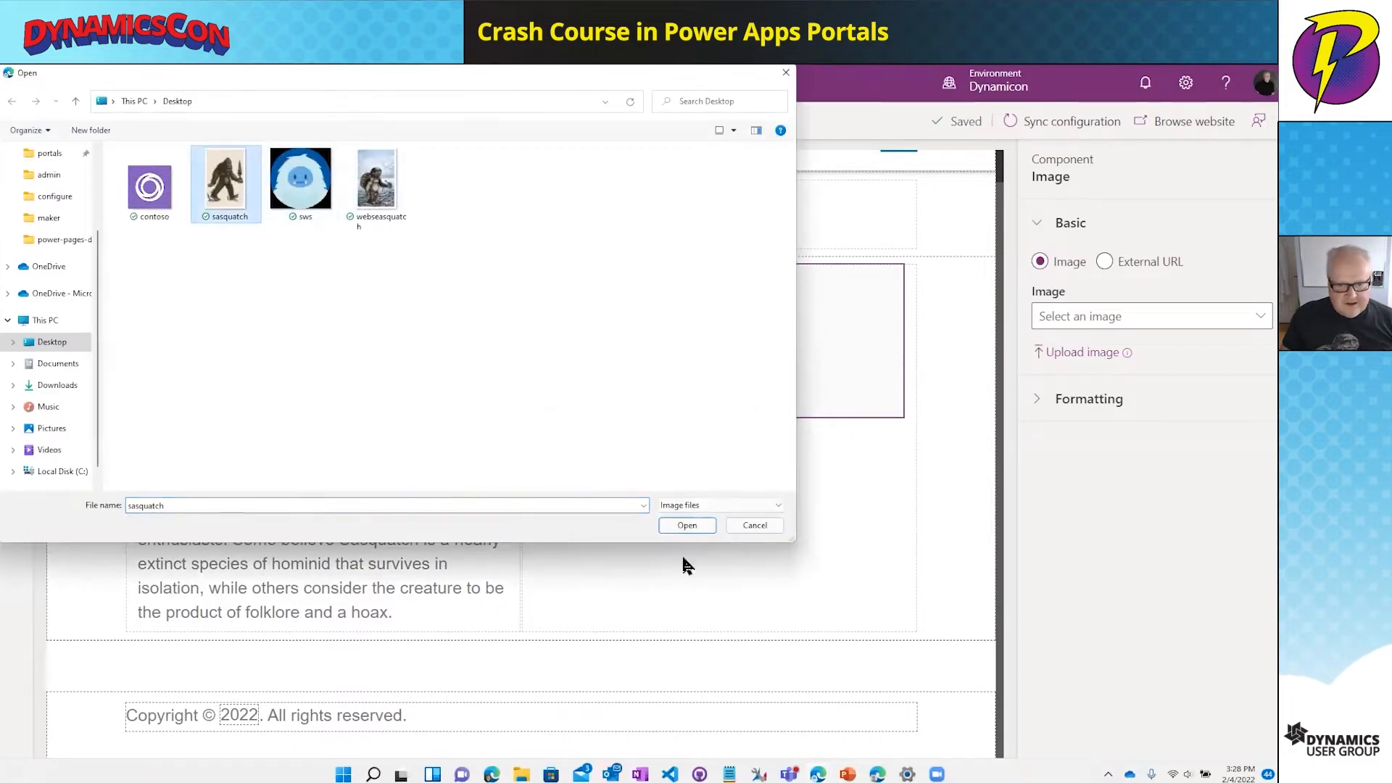
{"action": "left_click", "coordinate": [687, 525]}
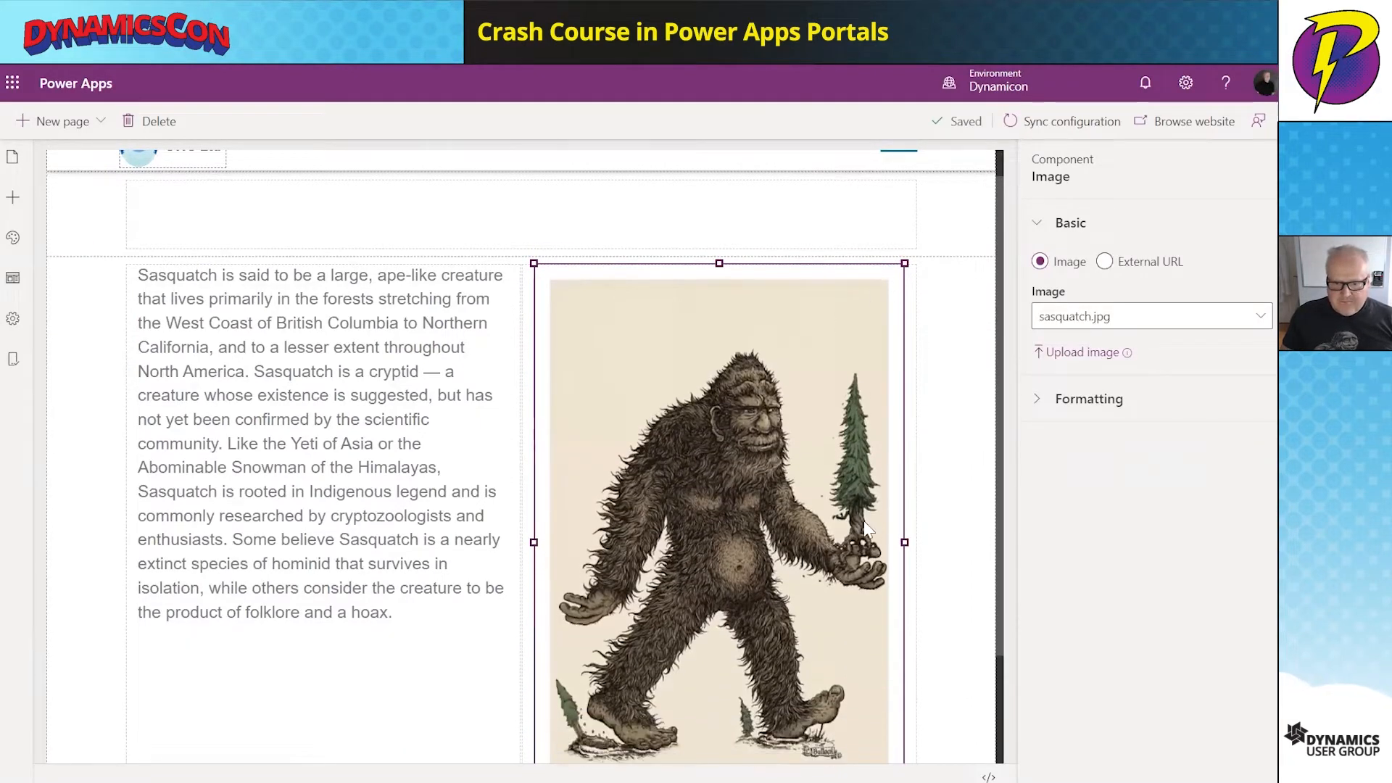
{"action": "scroll", "coordinate": [896, 616], "scroll_direction": "down", "scroll_amount": 2}
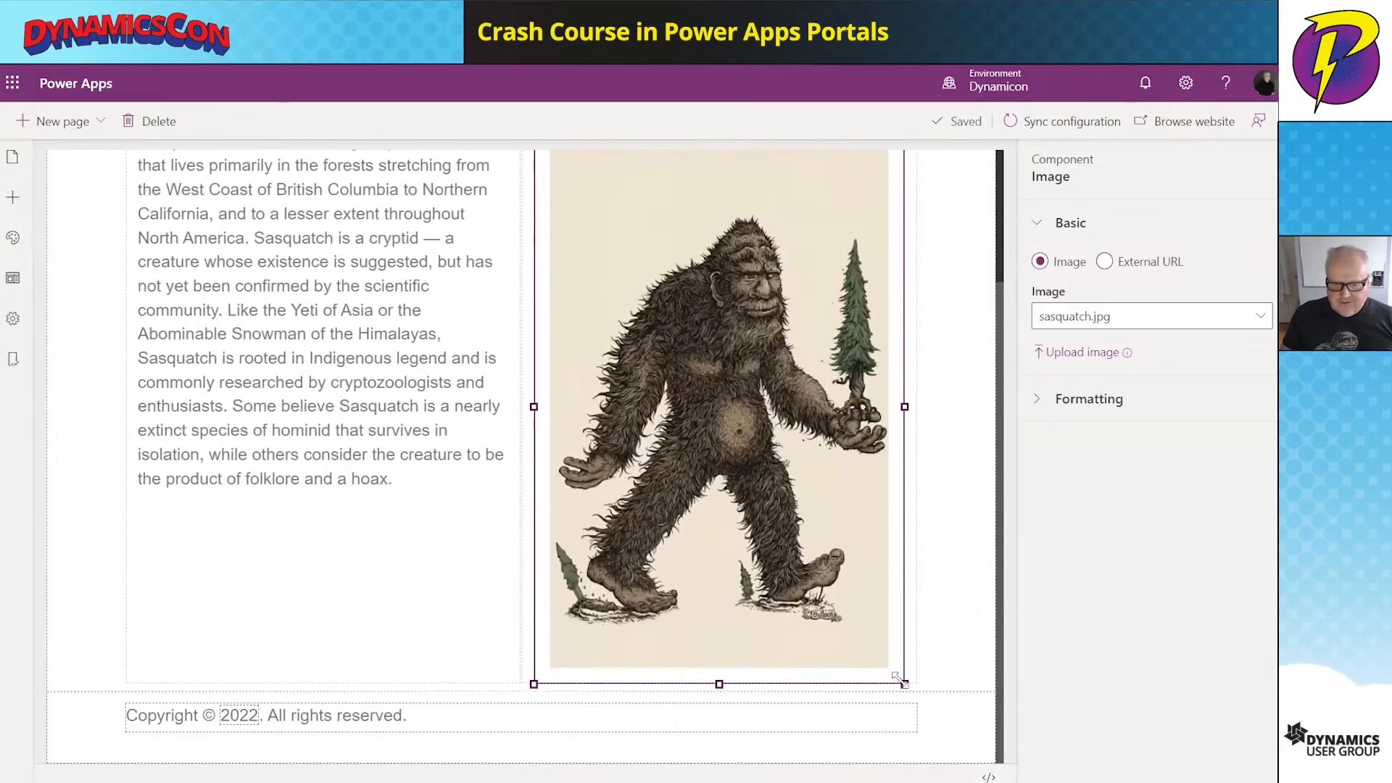
{"action": "left_click_drag", "start_coordinate": [825, 564], "coordinate": [772, 498]}
{"action": "left_click", "coordinate": [941, 490]}
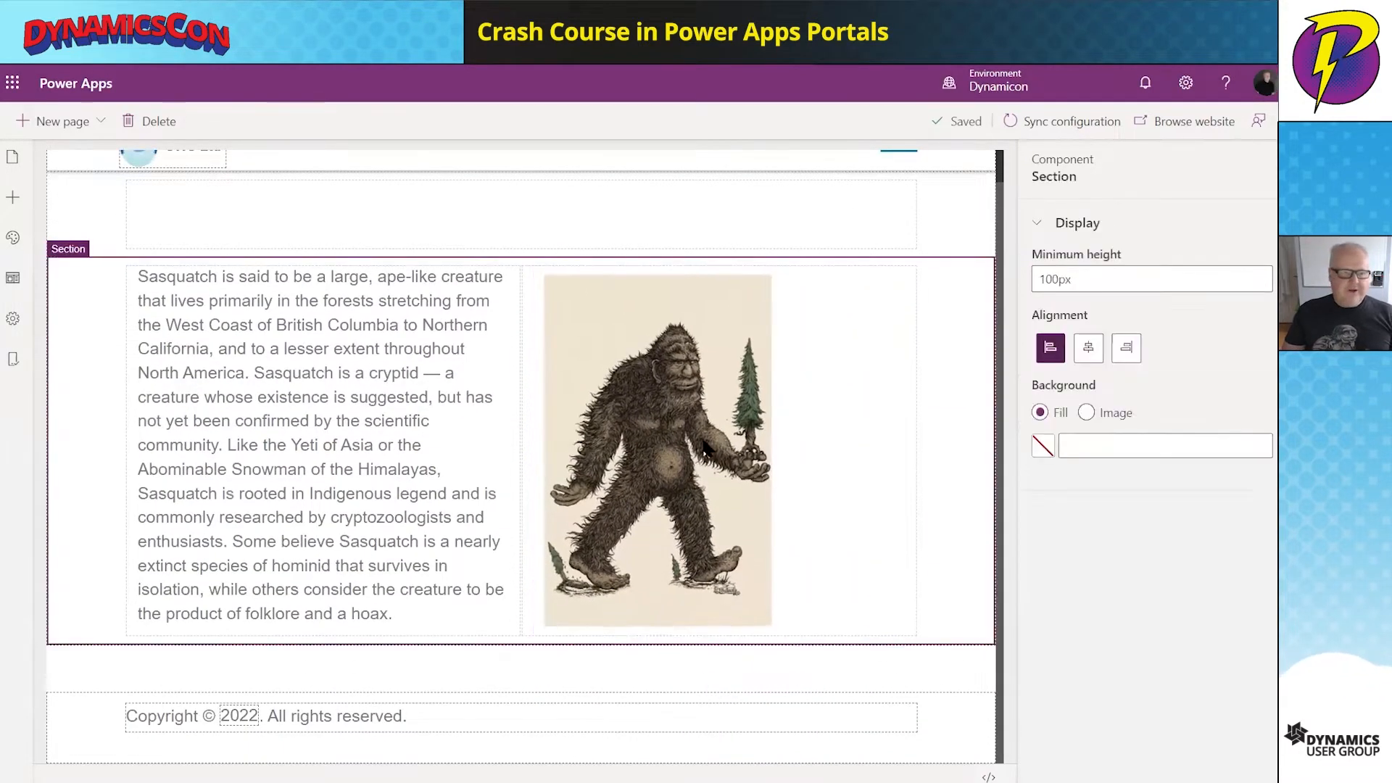
{"action": "left_click", "coordinate": [274, 212]}
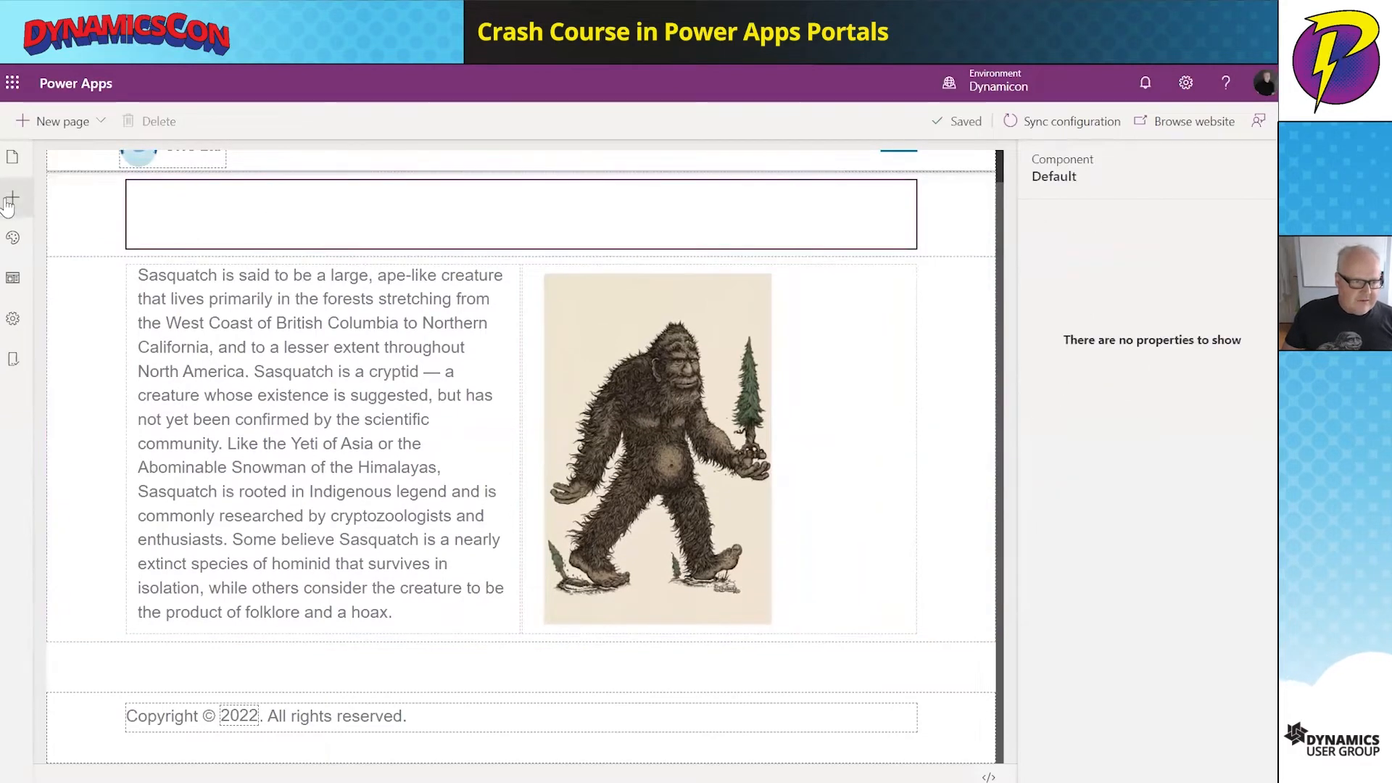
- Add a text block in the top column reading 'What is a Sasquatch', made bold and larger
{"action": "left_click", "coordinate": [12, 205]}
{"action": "left_click", "coordinate": [94, 402]}
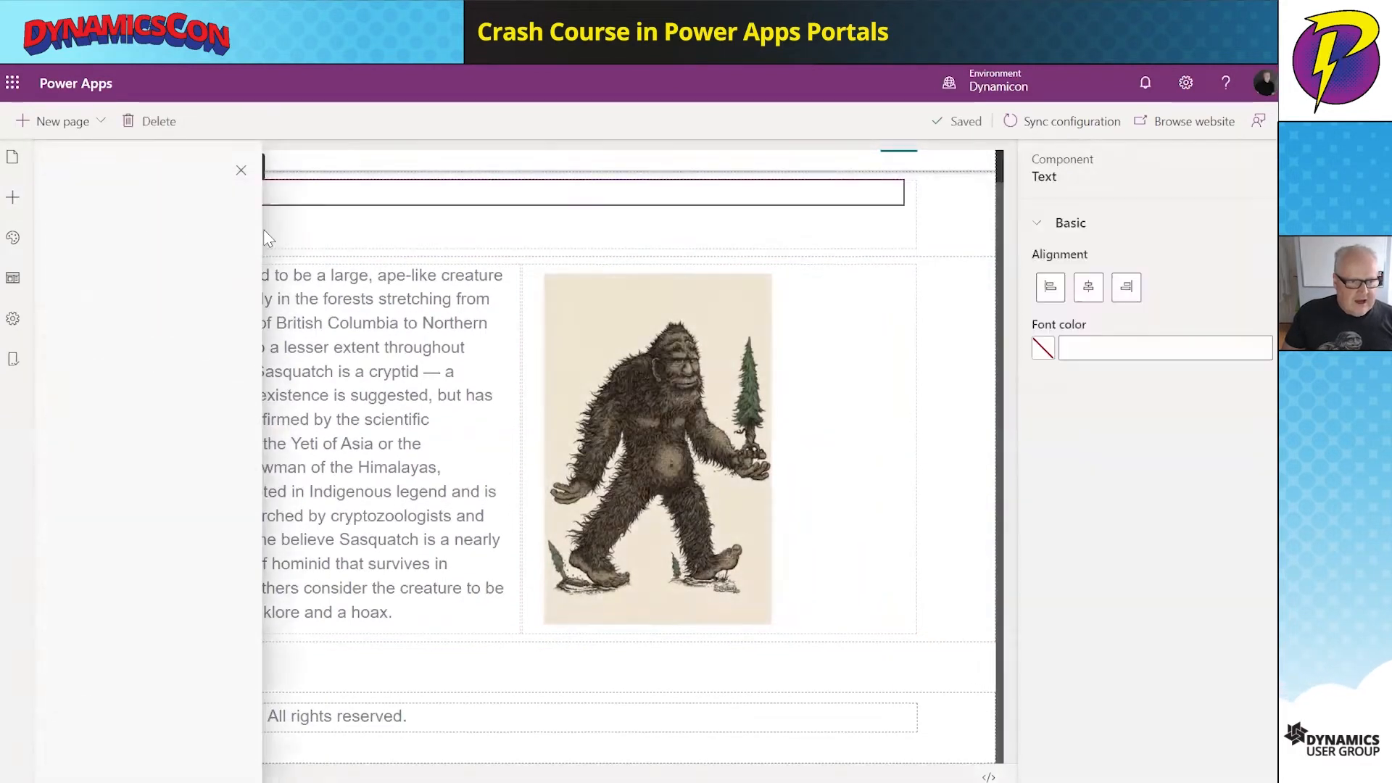
{"action": "left_click_drag", "start_coordinate": [214, 192], "coordinate": [143, 197]}
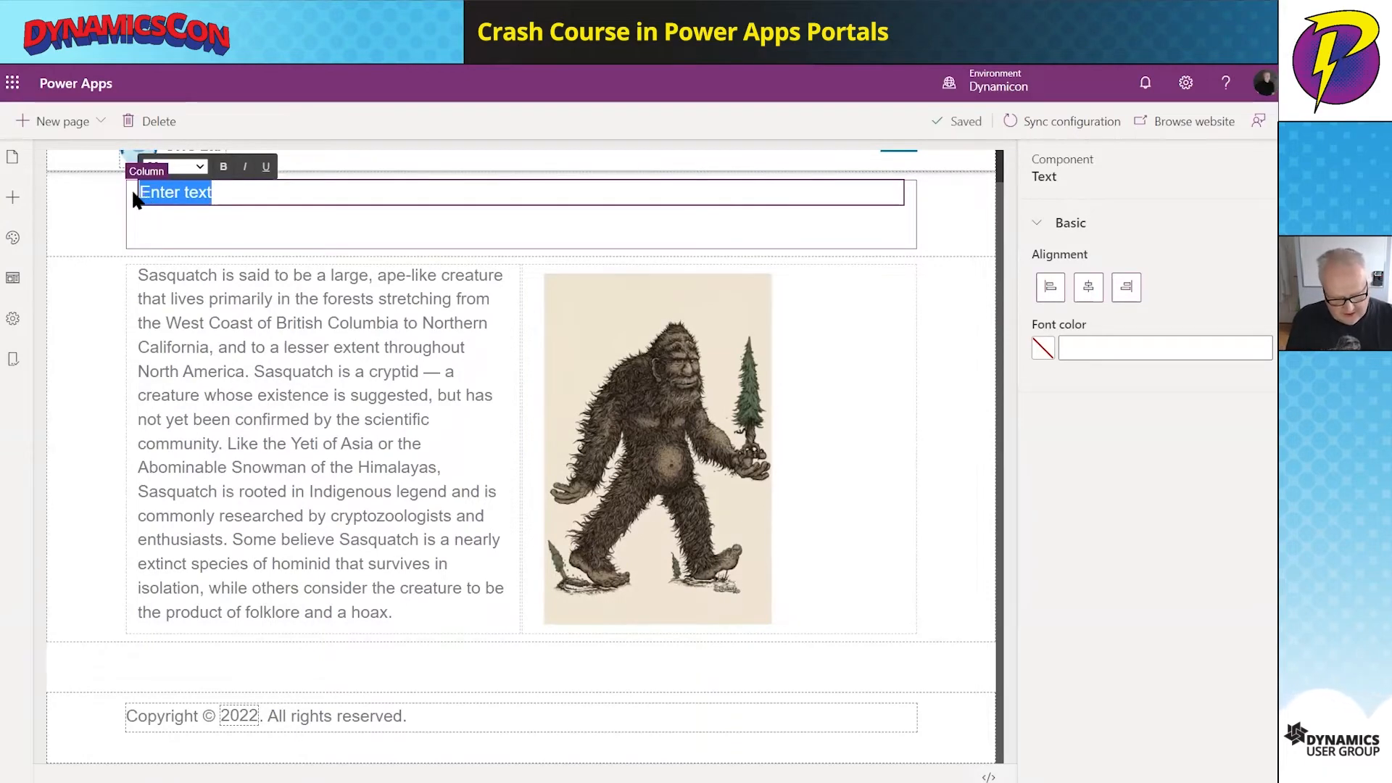
{"action": "type", "text": "What is a Sasquatch"}
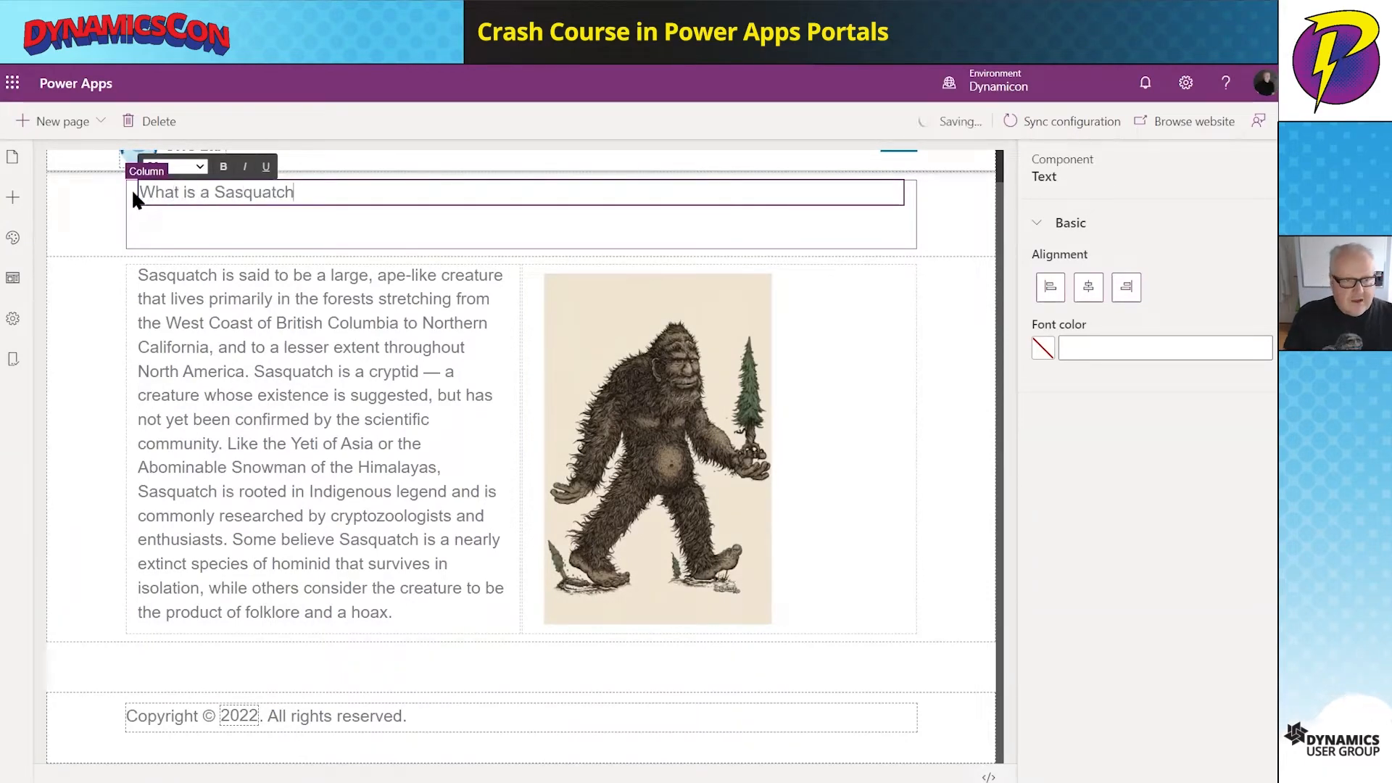
{"action": "left_click_drag", "start_coordinate": [297, 193], "coordinate": [114, 194]}
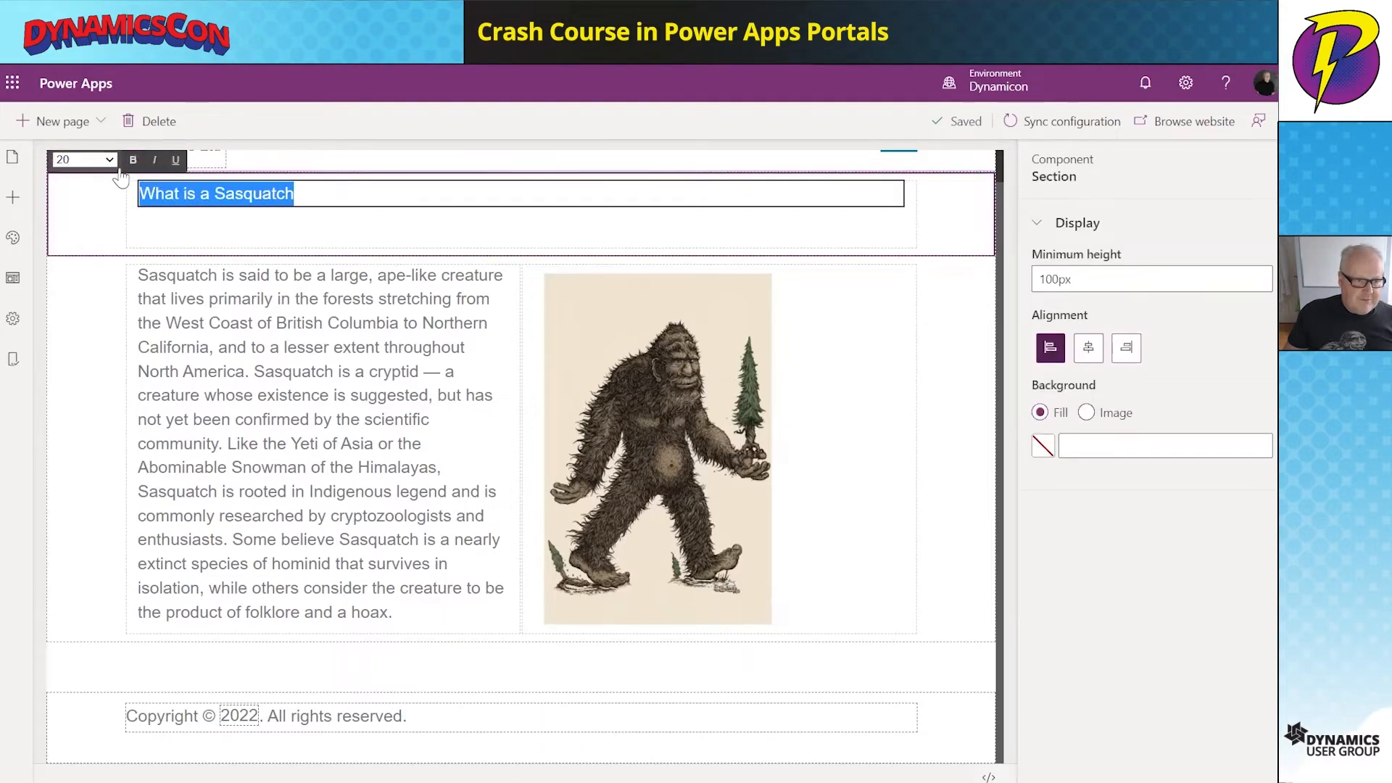
{"action": "left_click", "coordinate": [129, 163]}
{"action": "left_click", "coordinate": [84, 160]}
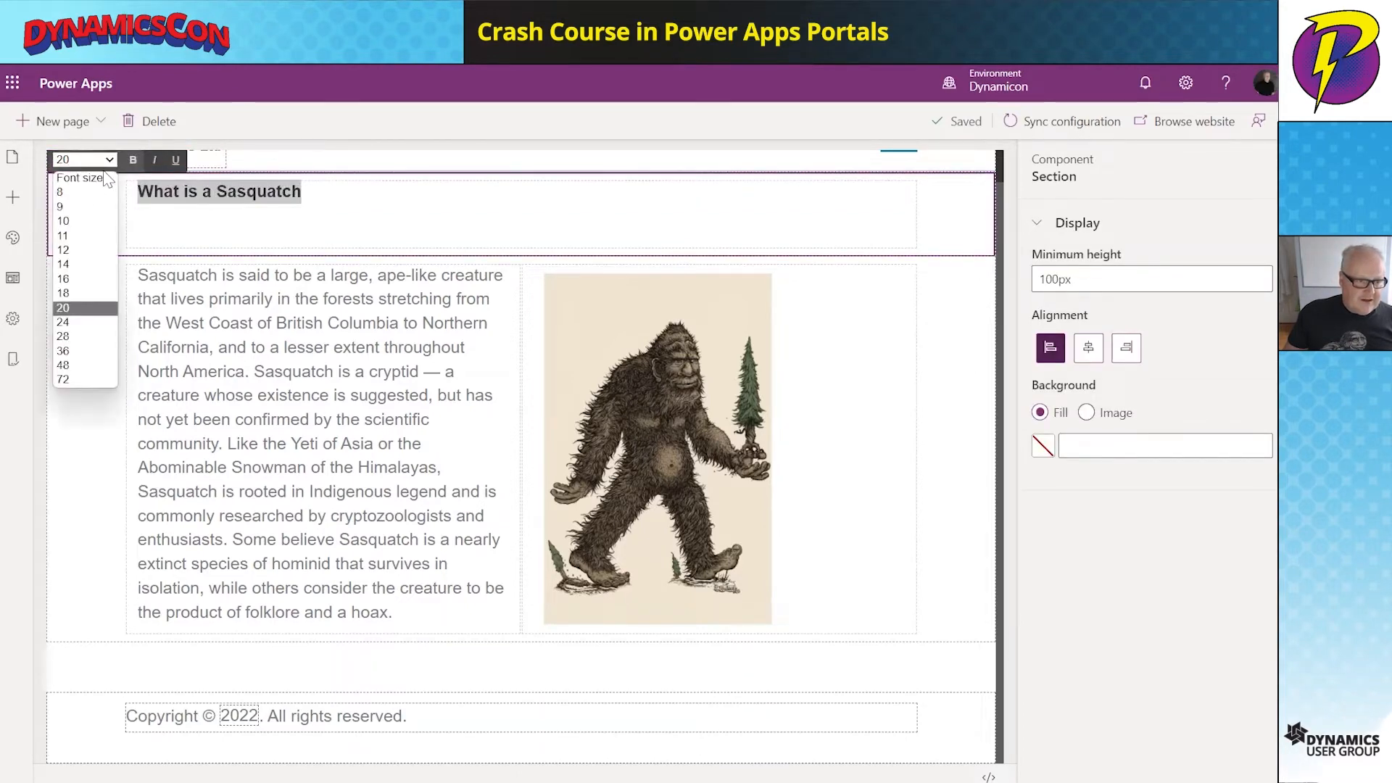
{"action": "left_click", "coordinate": [72, 352]}
{"action": "left_click", "coordinate": [326, 227]}
- Open the live website to preview the sasquatch page
{"action": "left_click", "coordinate": [961, 245]}
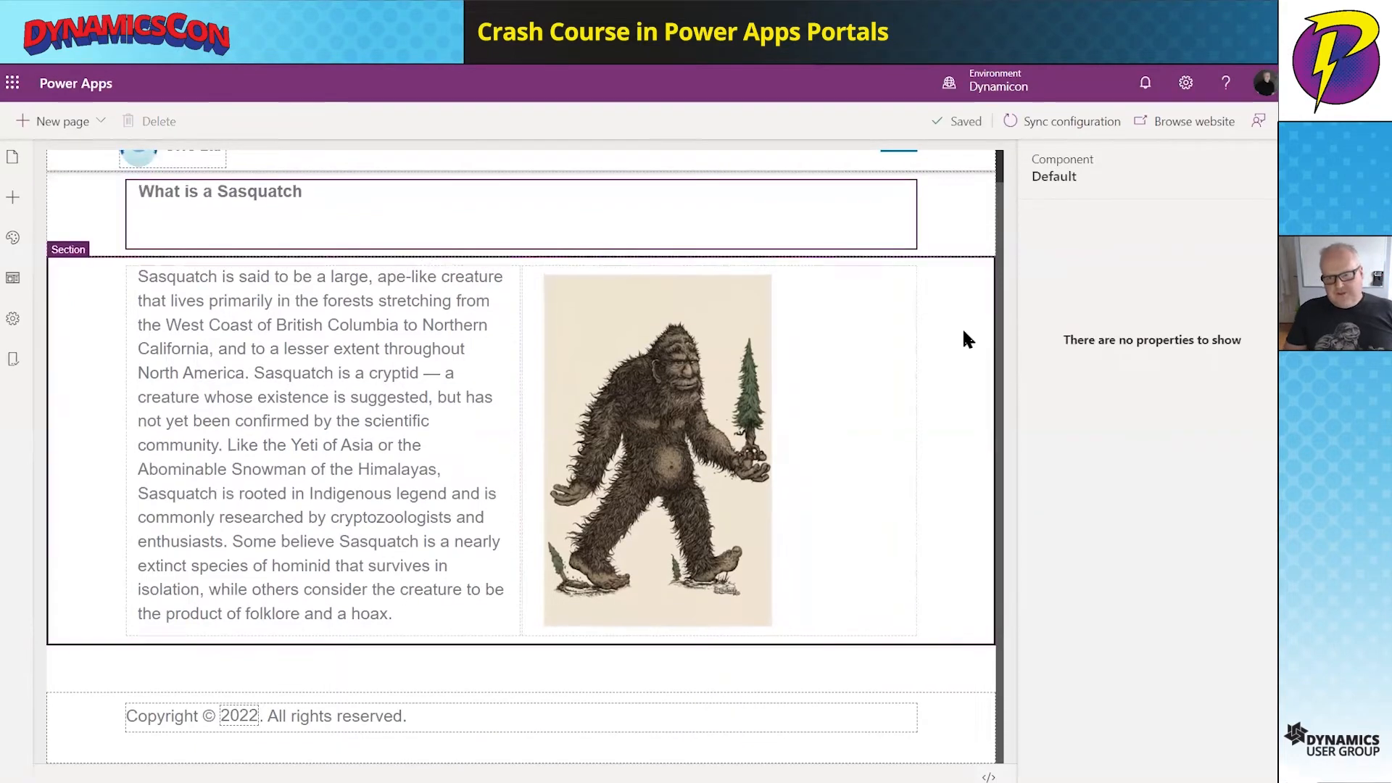
{"action": "scroll", "coordinate": [960, 239], "scroll_direction": "up", "scroll_amount": 1}
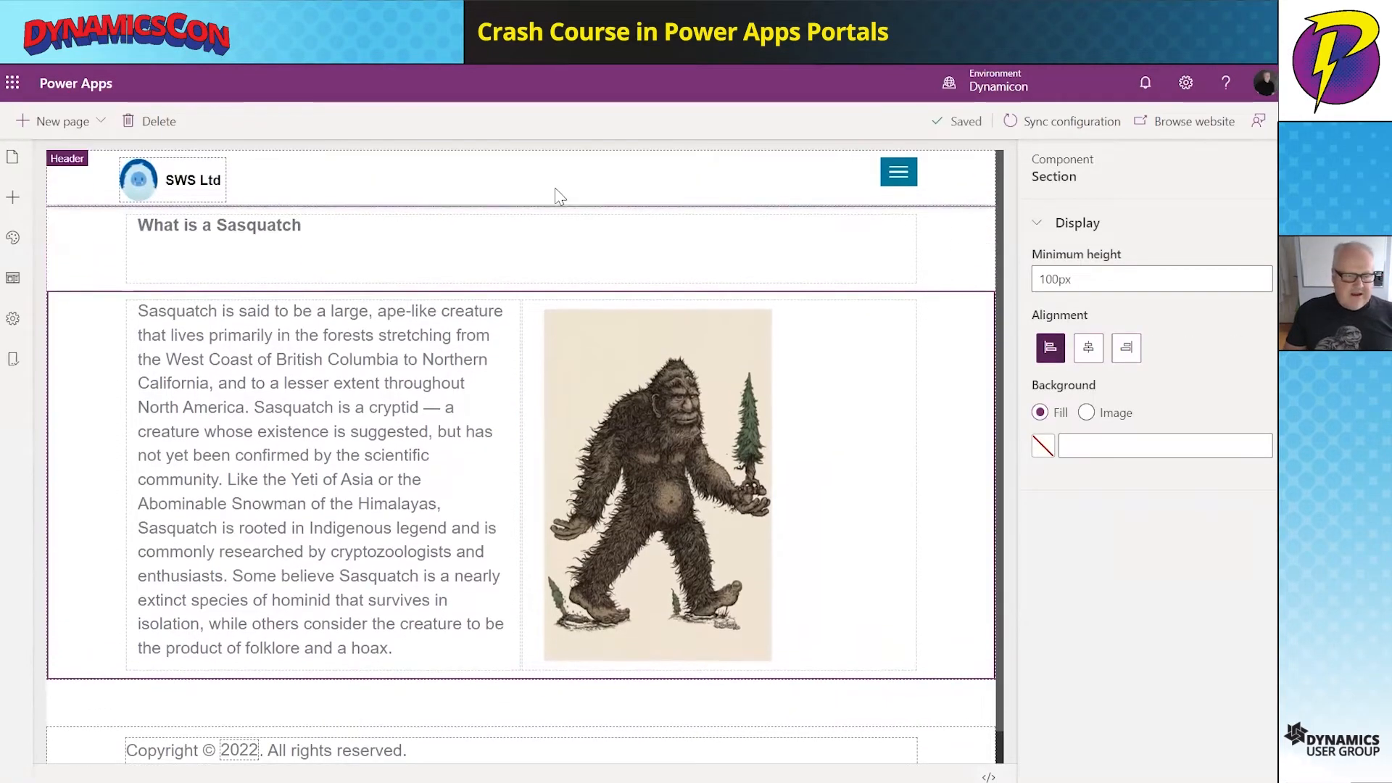
{"action": "left_click", "coordinate": [1187, 123]}
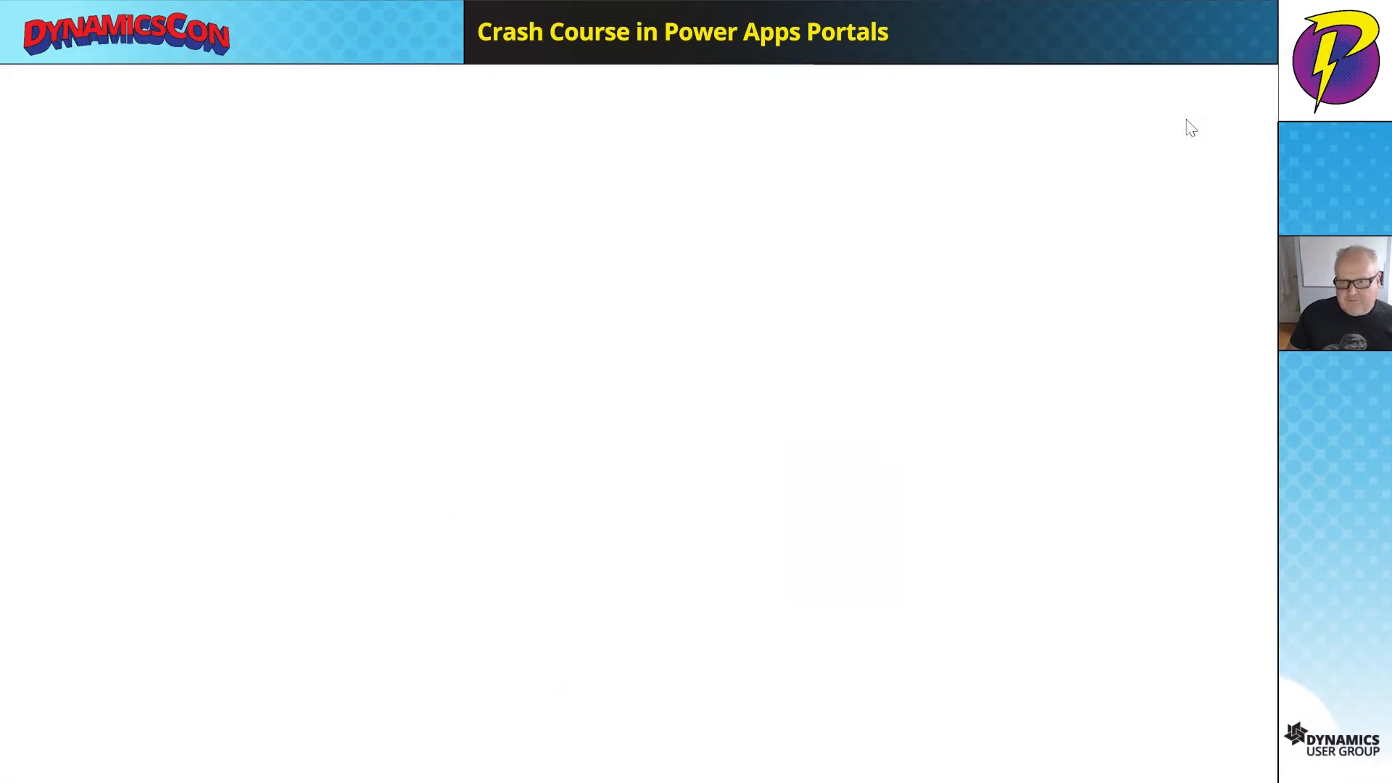
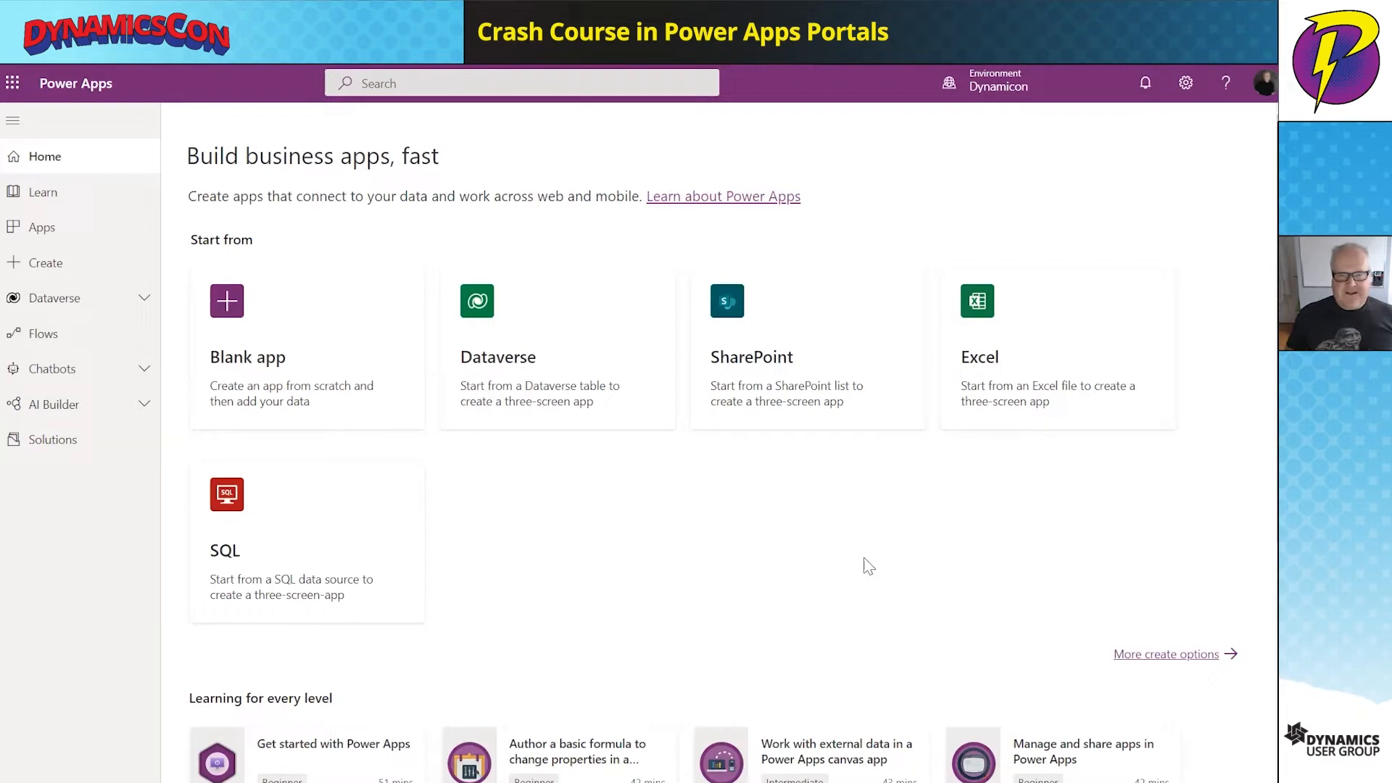
- Open the sasquatch solution and expand its Tables and sighting nodes to select the sighting table
{"action": "left_click", "coordinate": [67, 449]}
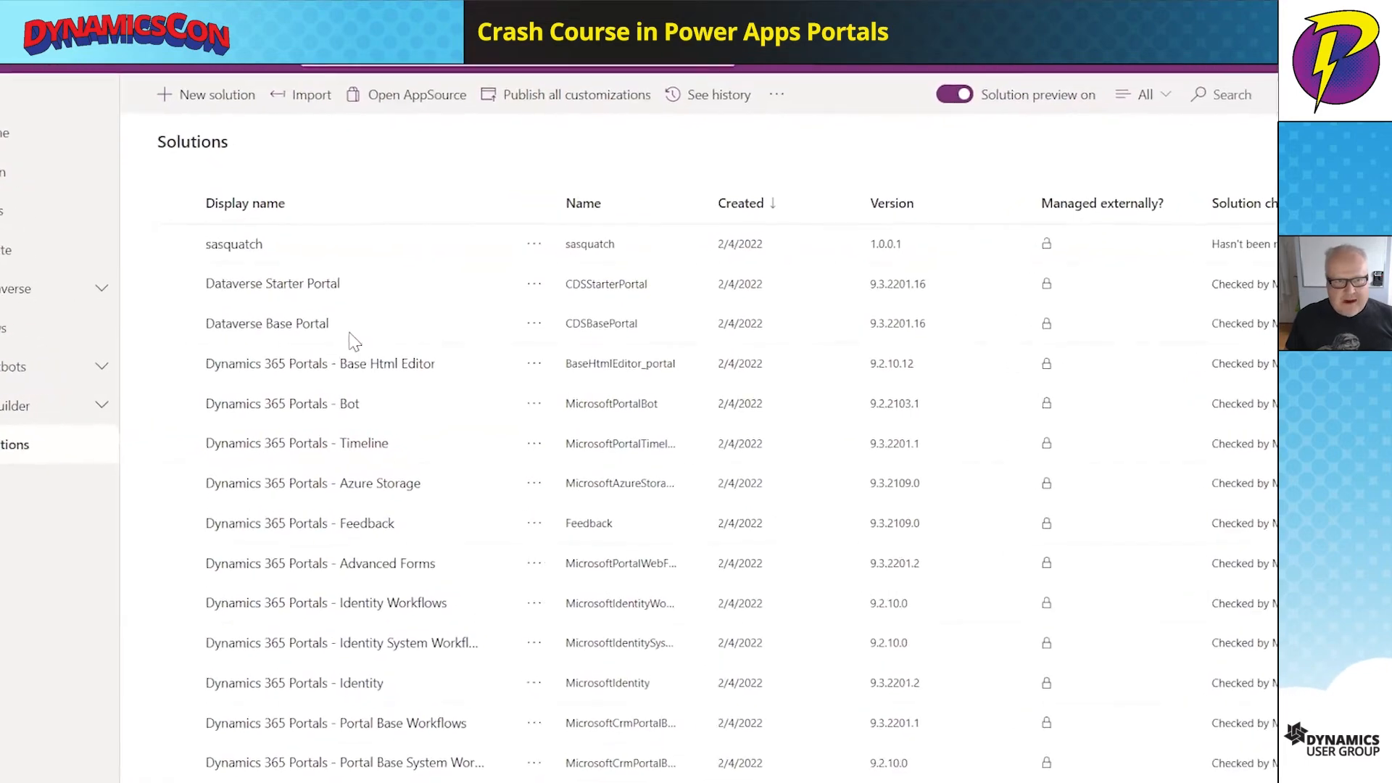
{"action": "left_click", "coordinate": [248, 245]}
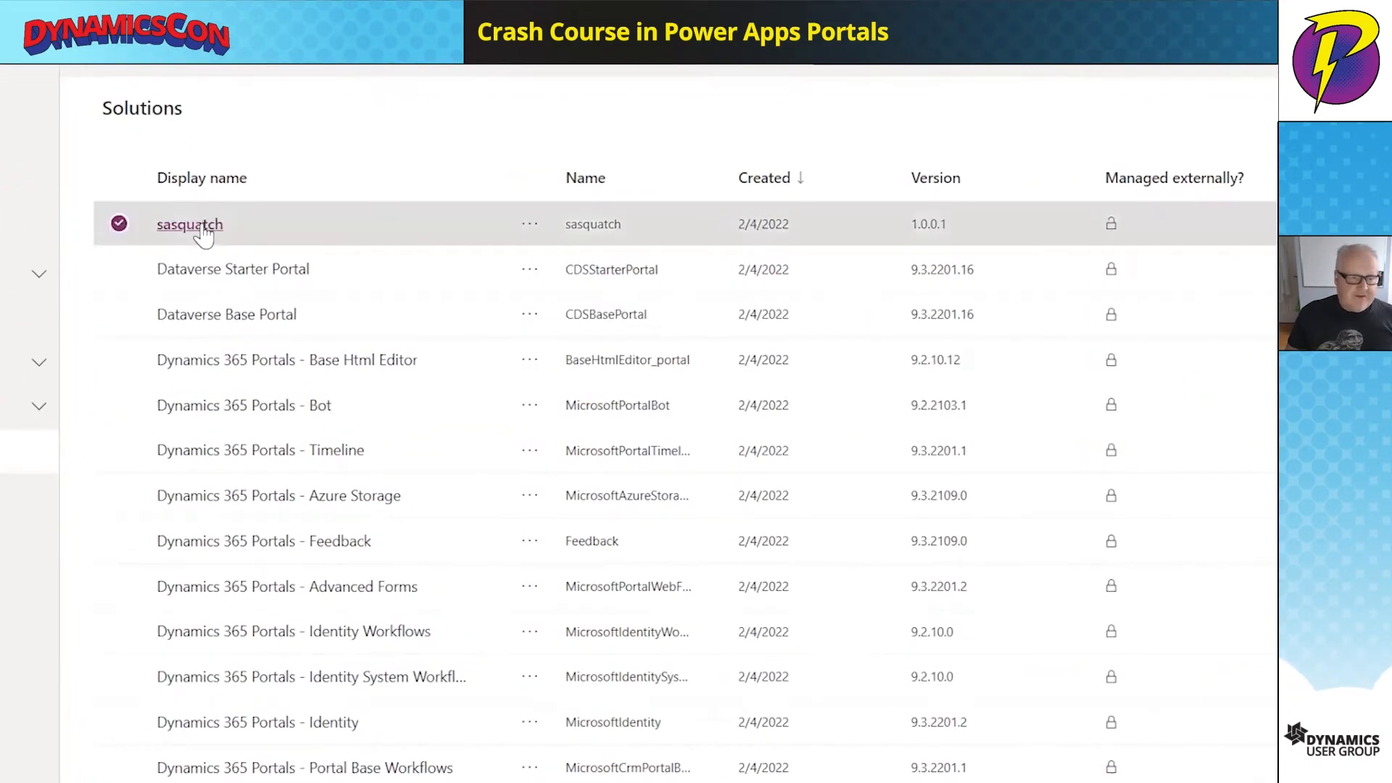
{"action": "left_click", "coordinate": [198, 225]}
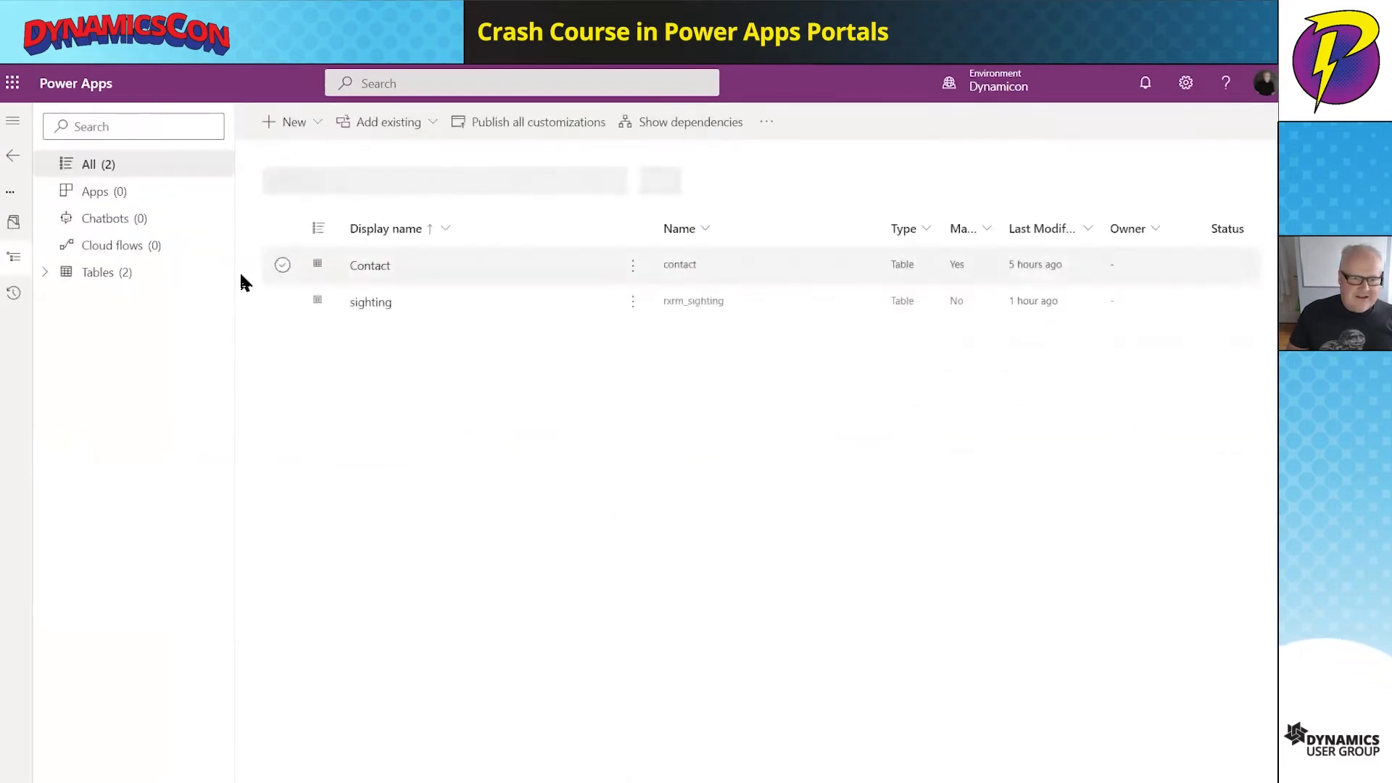
{"action": "left_click", "coordinate": [47, 273]}
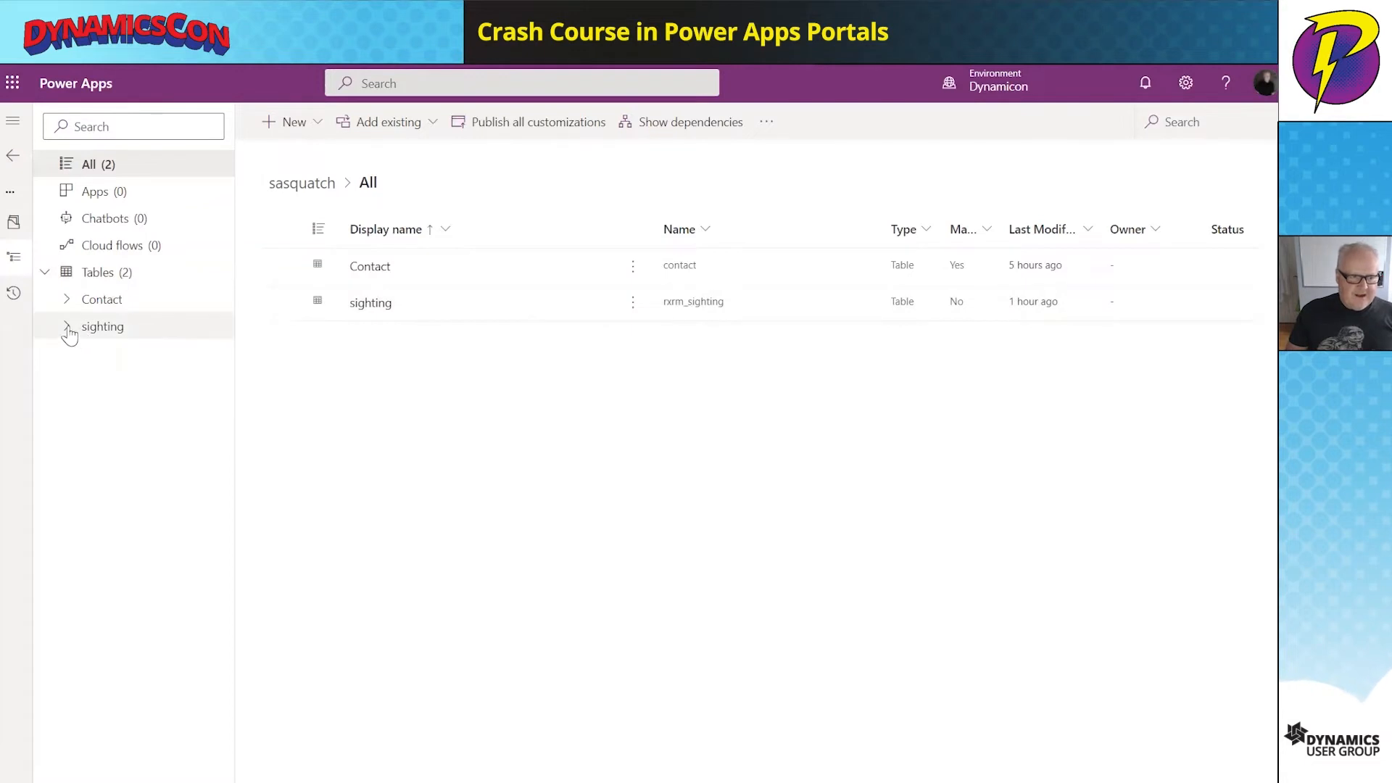
{"action": "left_click", "coordinate": [67, 328]}
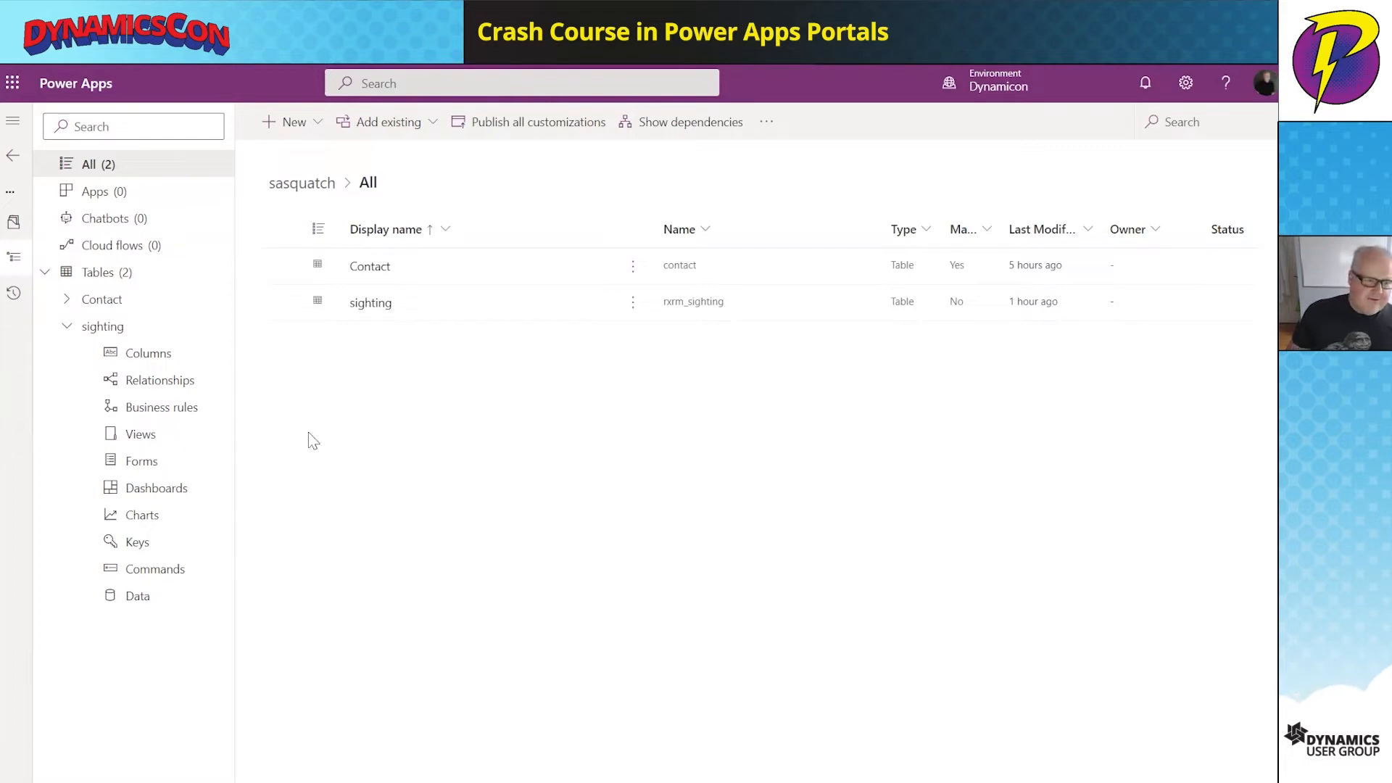
{"action": "left_click", "coordinate": [435, 305]}
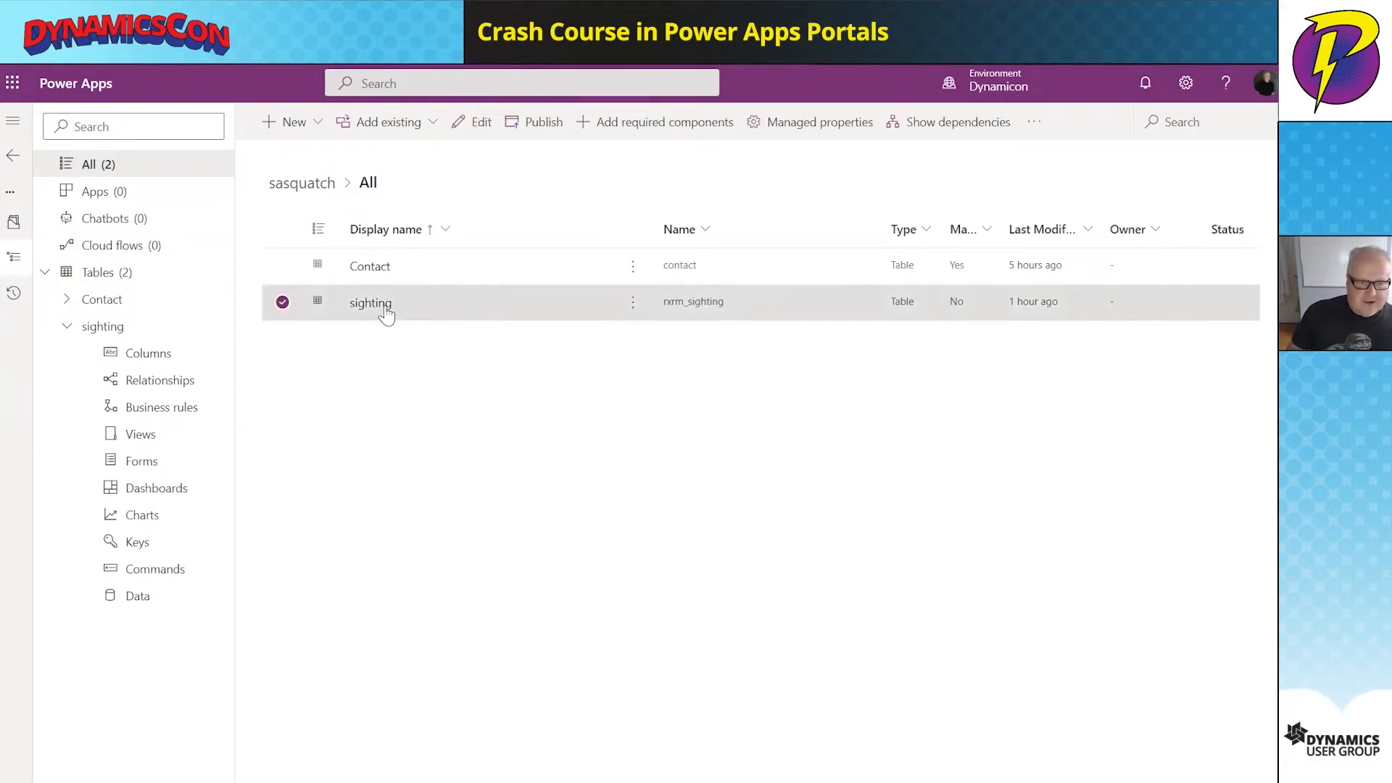
- Open the sighting table, check its relationships, and inspect the Active sightings view
{"action": "left_click", "coordinate": [383, 306]}
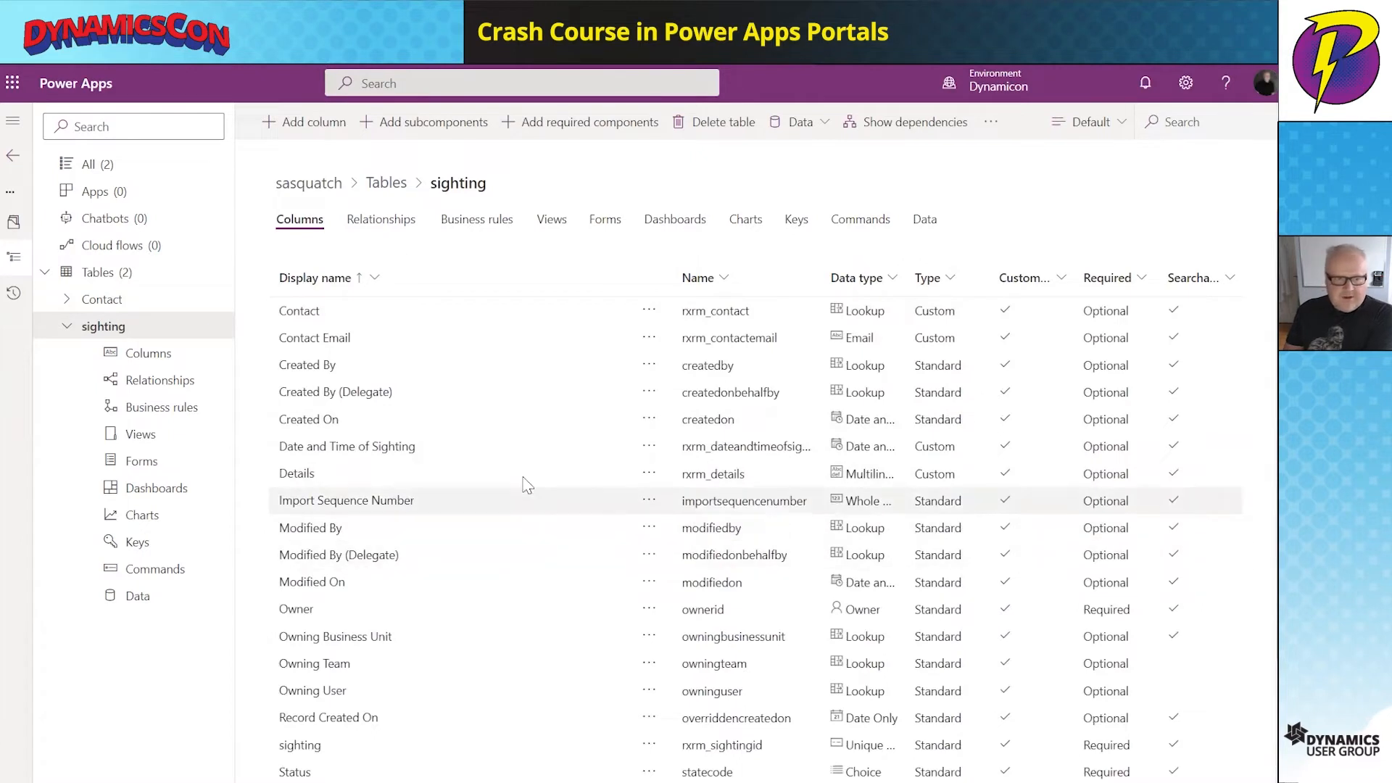
{"action": "left_click", "coordinate": [399, 229]}
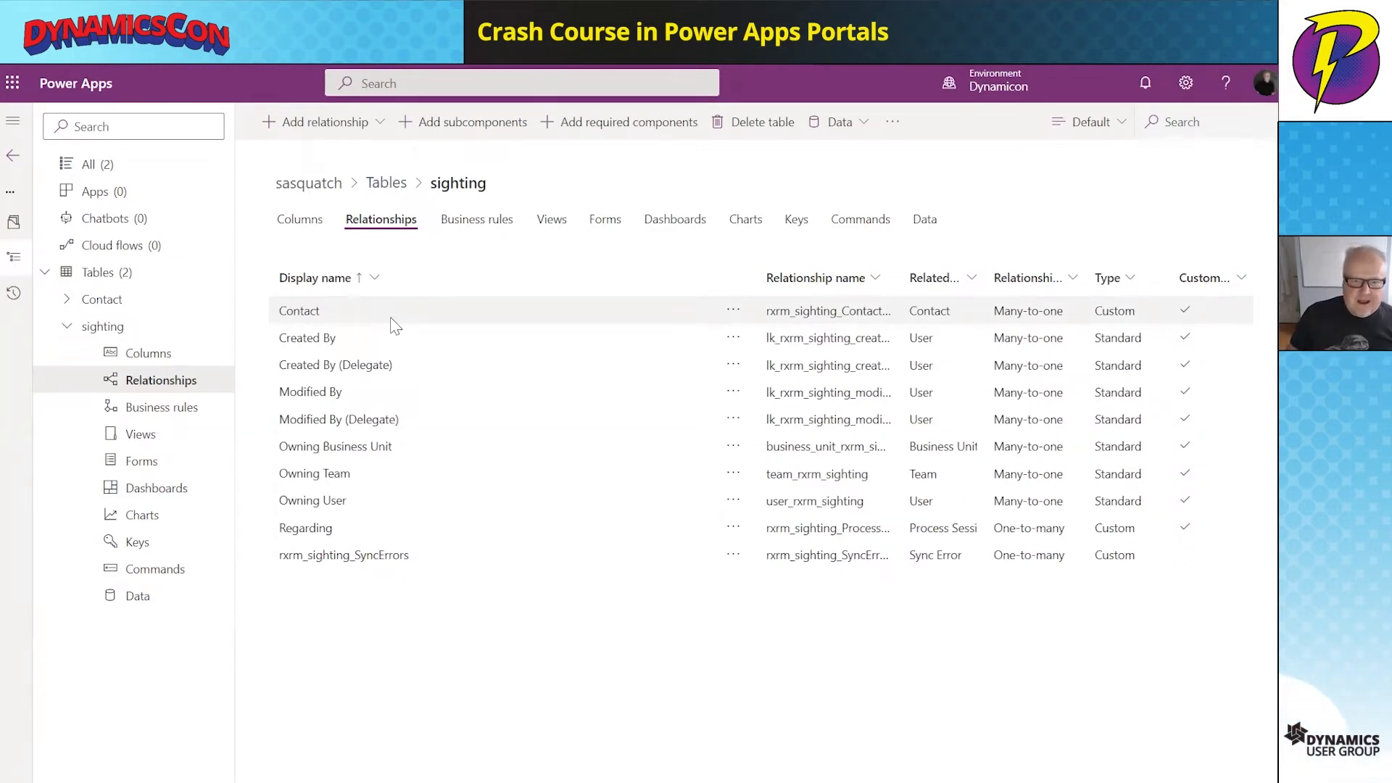
{"action": "left_click", "coordinate": [553, 225]}
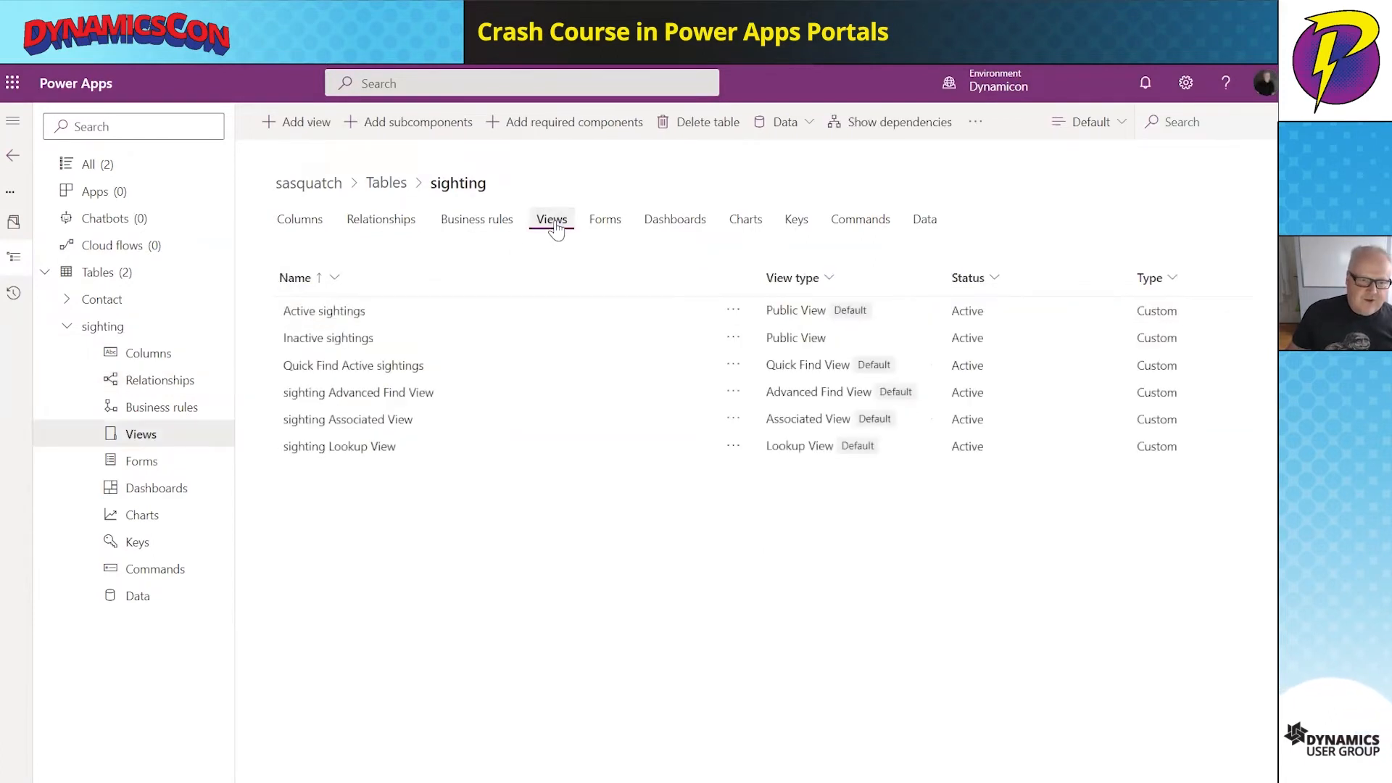
{"action": "left_click", "coordinate": [324, 311]}
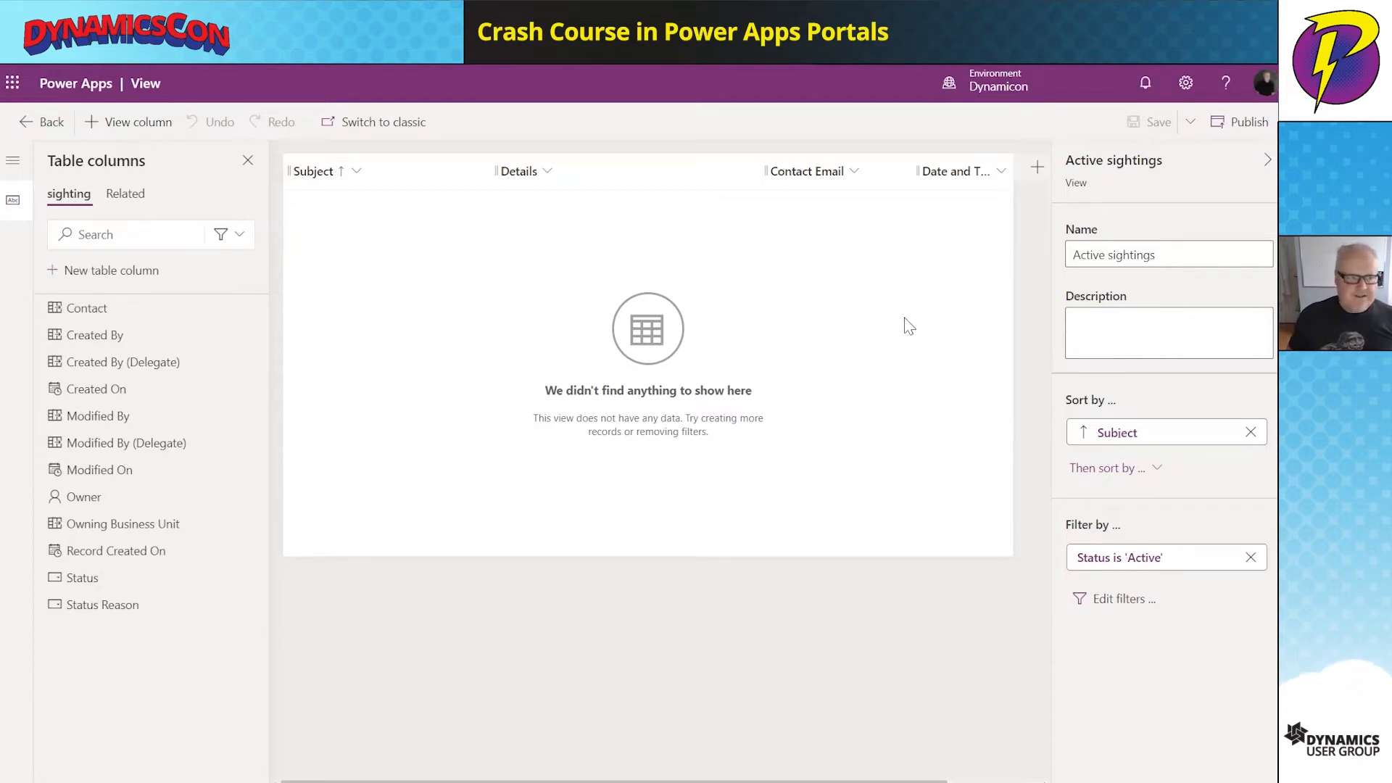
{"action": "left_click", "coordinate": [47, 123]}
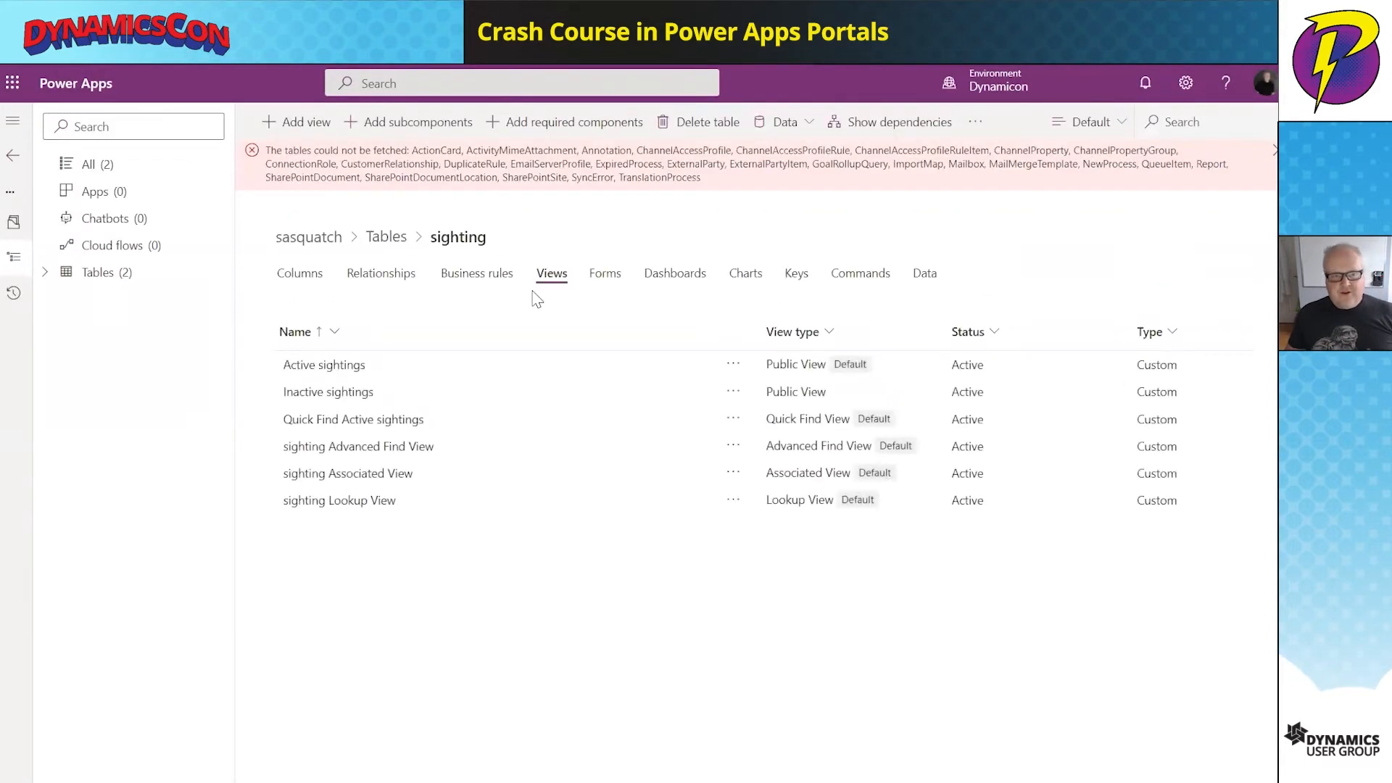
- Open the sighting table's Sighting main form in the form editor, dismissing the fetch error
{"action": "left_click", "coordinate": [606, 273]}
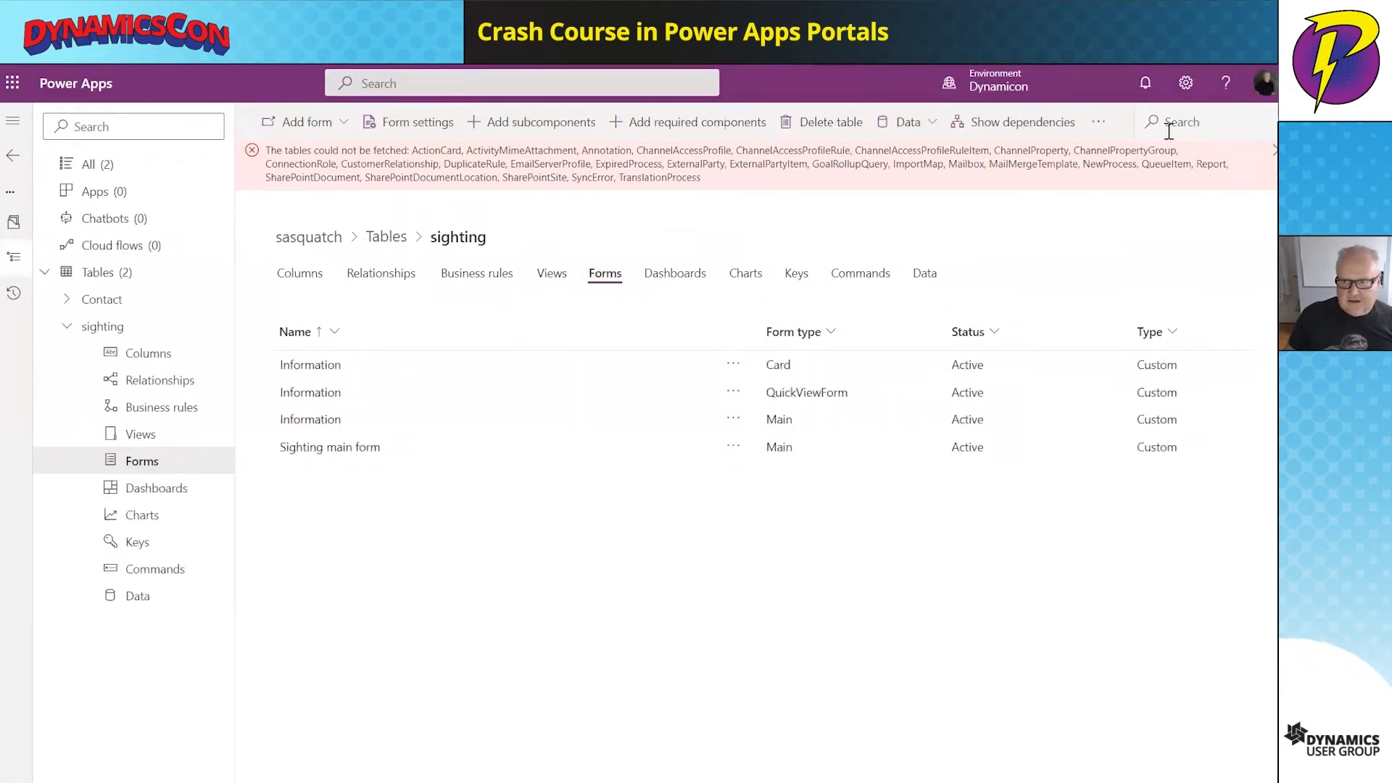
{"action": "left_click", "coordinate": [1273, 151]}
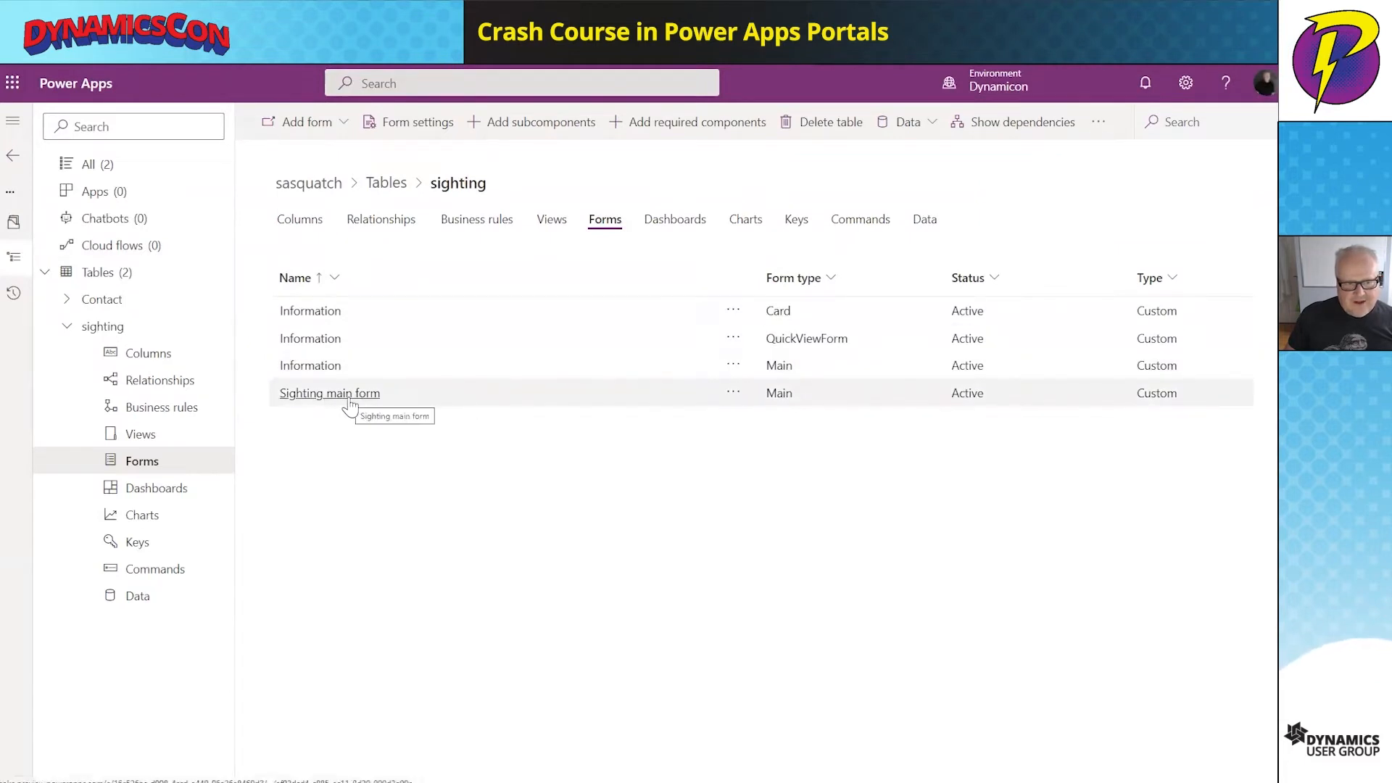
{"action": "left_click", "coordinate": [476, 401]}
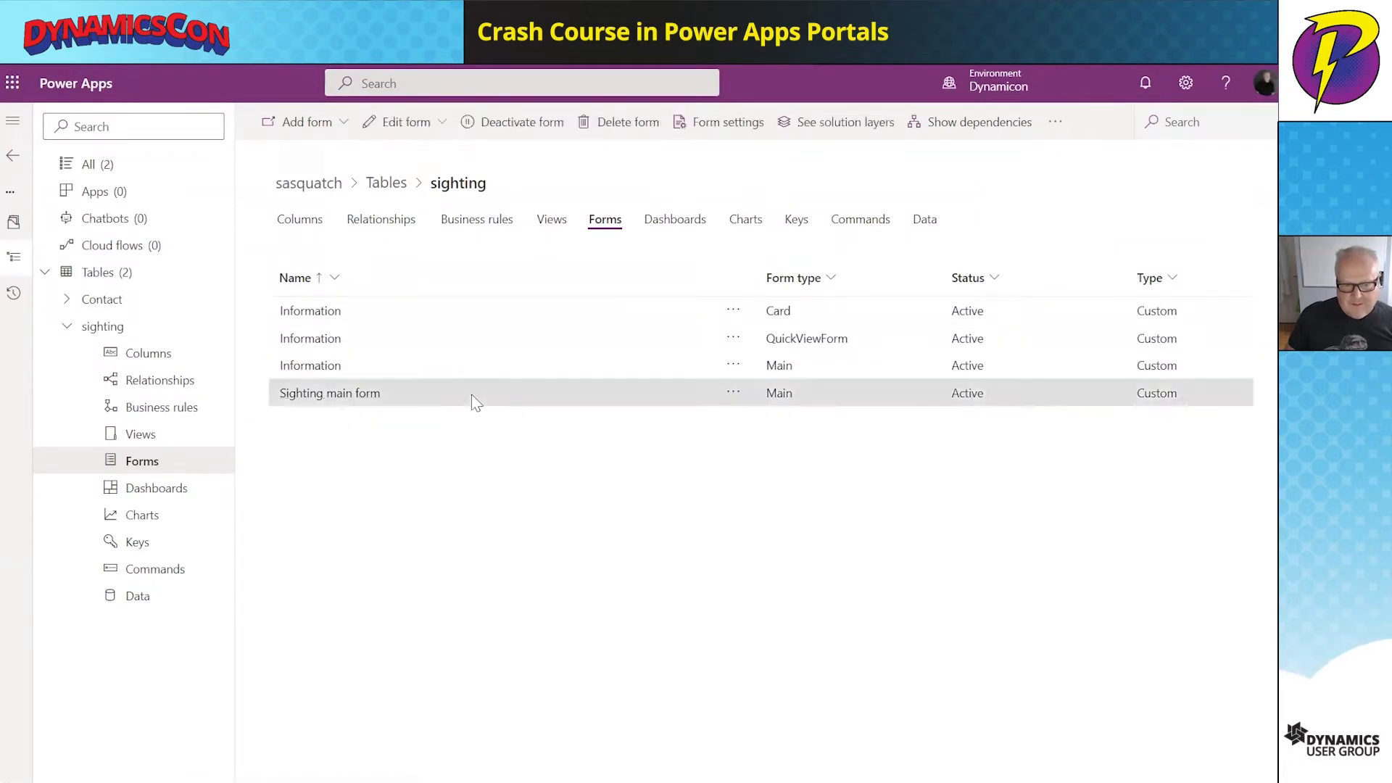
{"action": "left_click", "coordinate": [341, 401]}
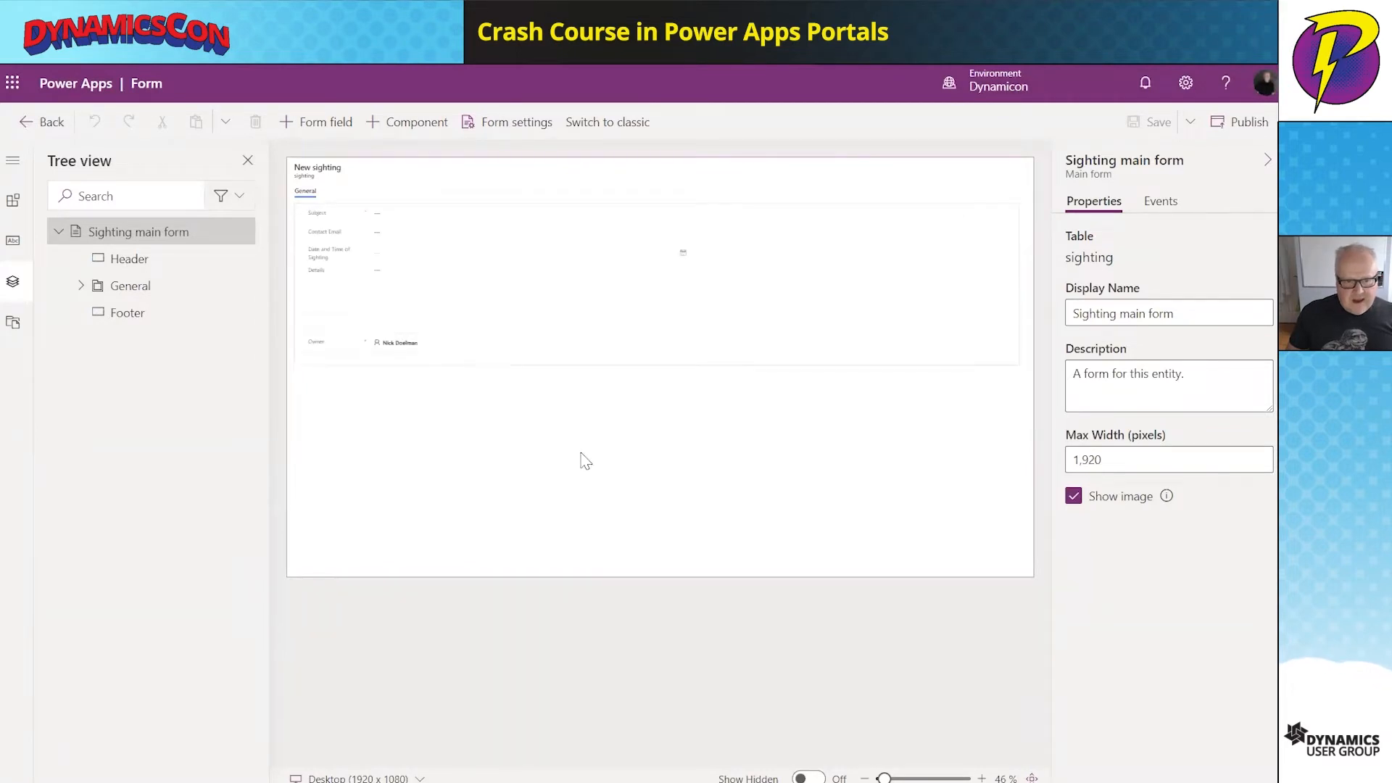
{"action": "left_click_drag", "start_coordinate": [884, 779], "coordinate": [902, 779]}
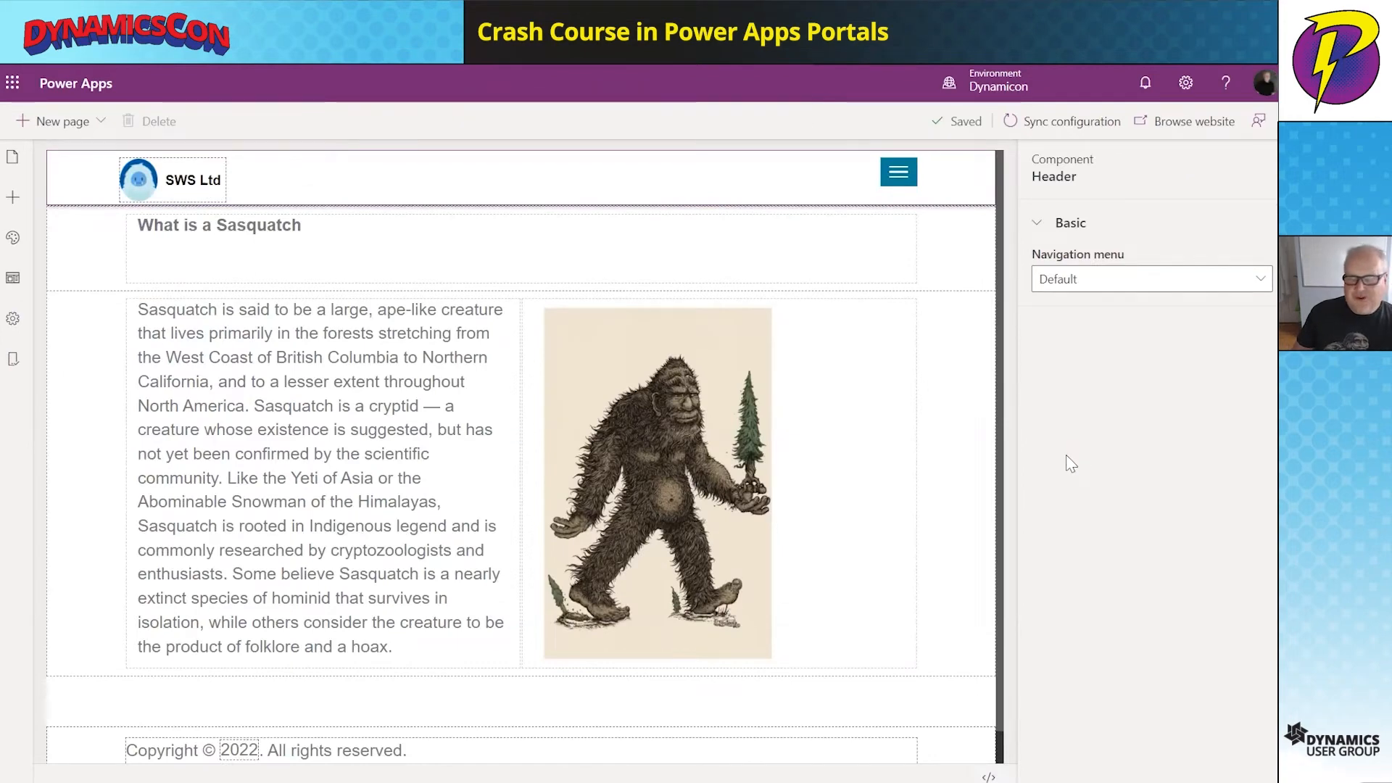
- Add a new blank page under Home named 'logsightings' and select its empty column
{"action": "left_click", "coordinate": [13, 157]}
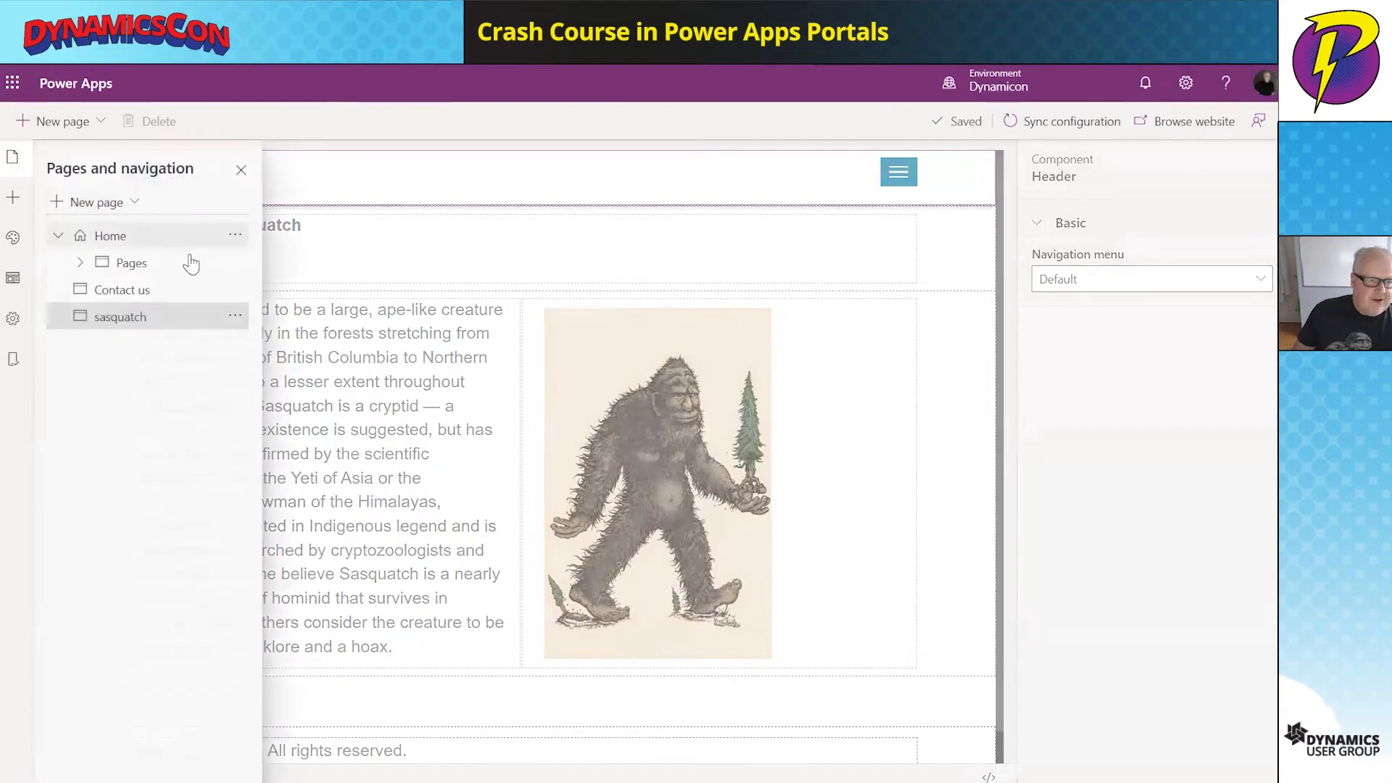
{"action": "left_click", "coordinate": [149, 243]}
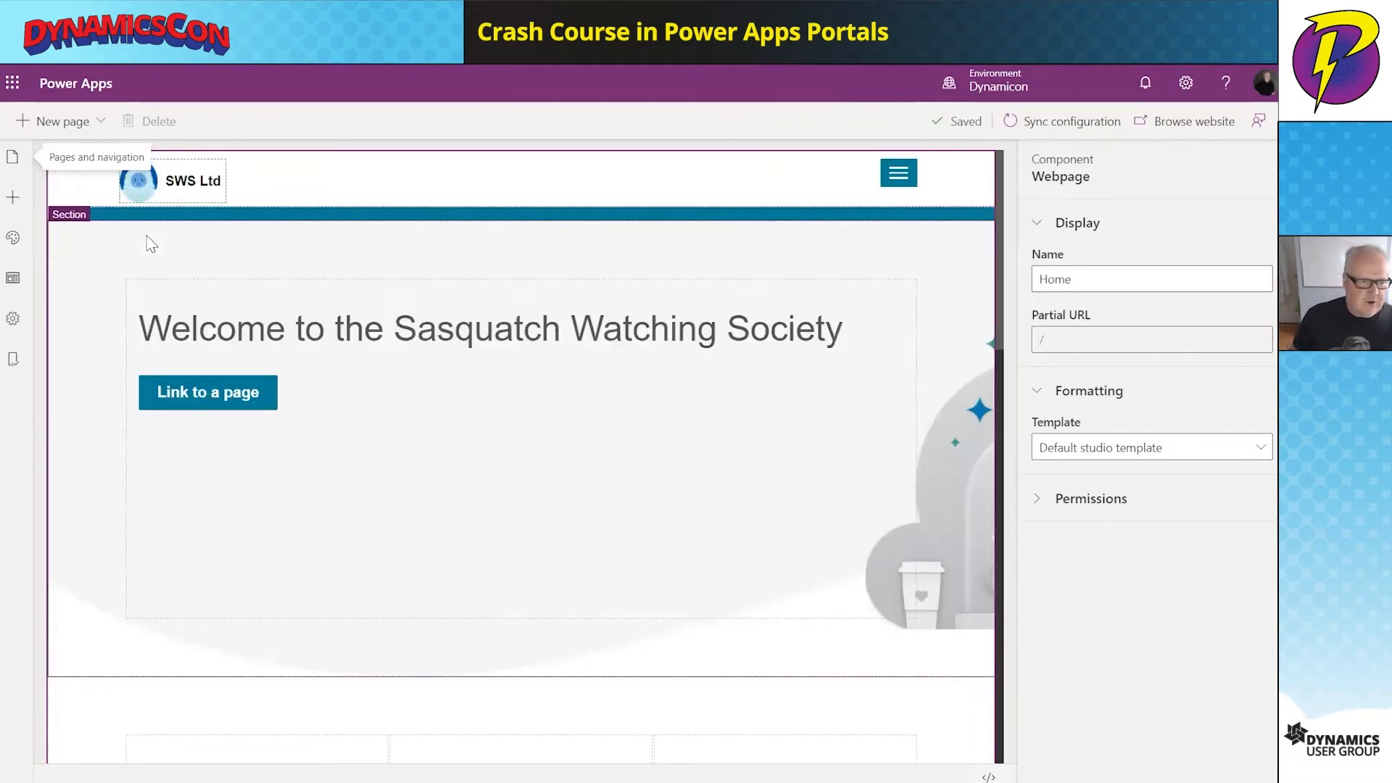
{"action": "left_click", "coordinate": [66, 122]}
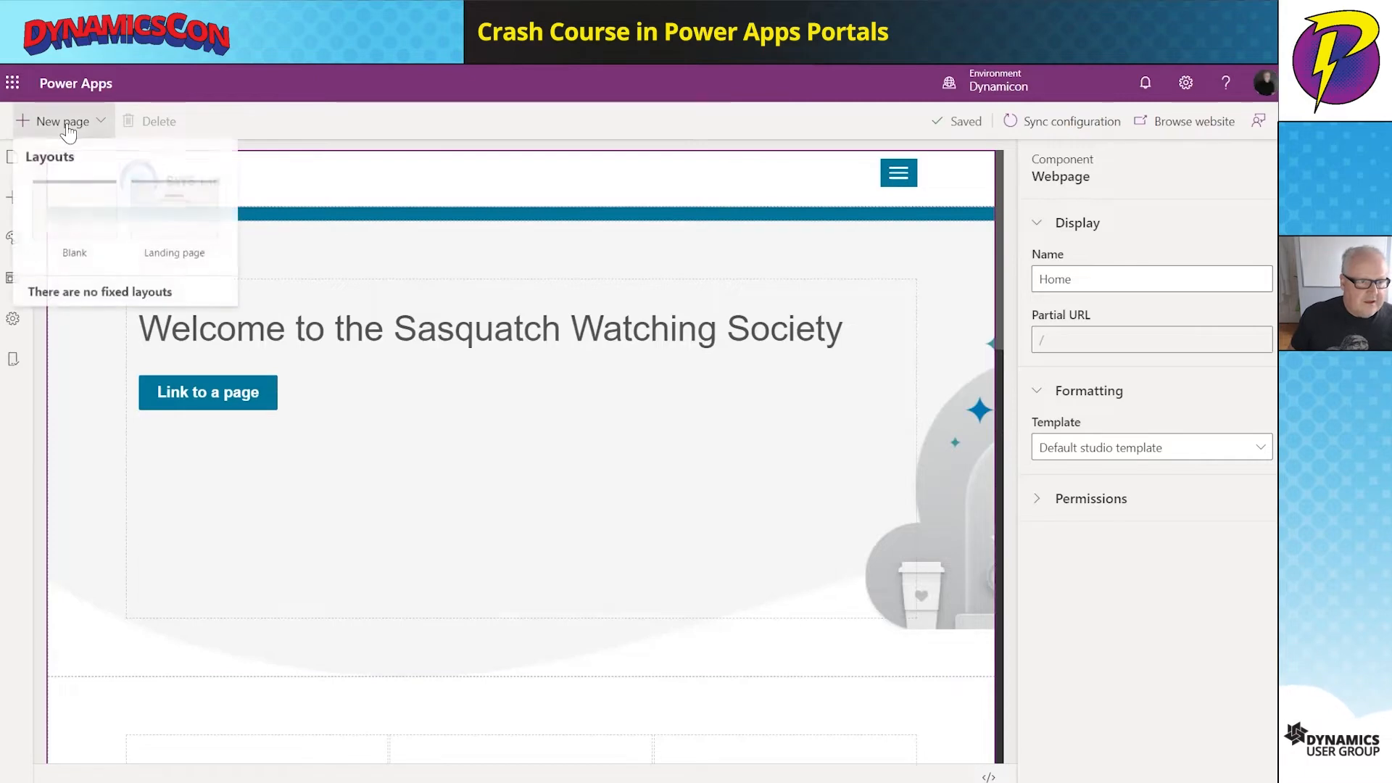
{"action": "left_click", "coordinate": [86, 221]}
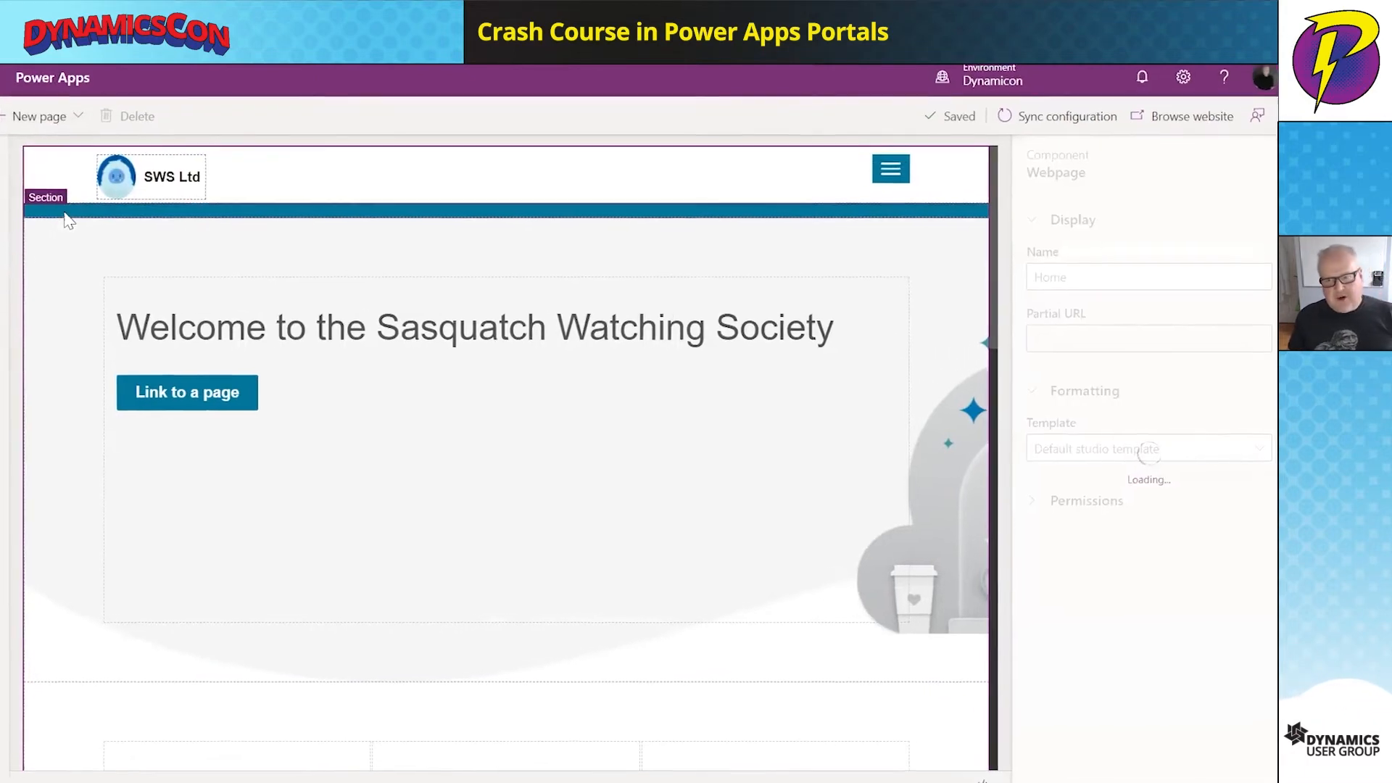
{"action": "left_click_drag", "start_coordinate": [1092, 277], "coordinate": [998, 260]}
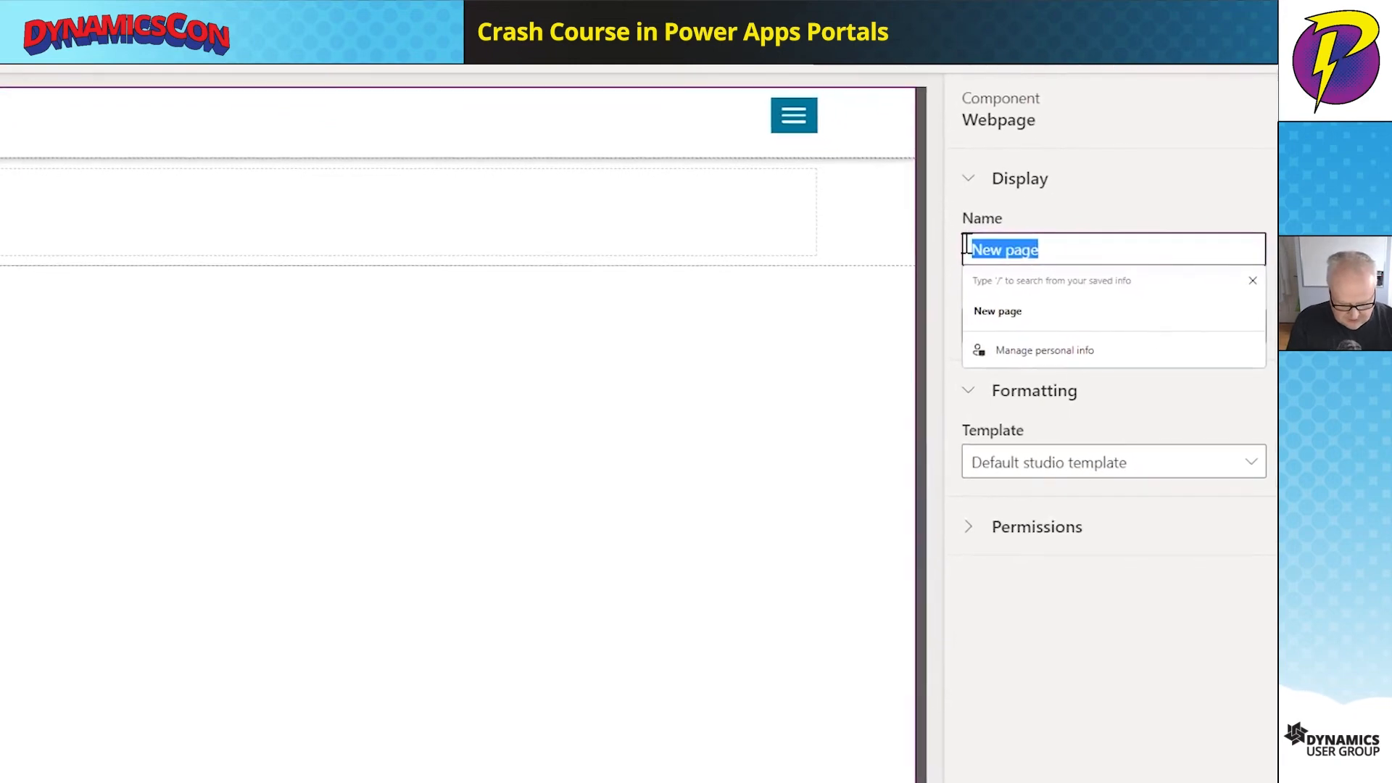
{"action": "type", "text": "Ho"}
{"action": "type", "text": "gsig"}
{"action": "type", "text": "s"}
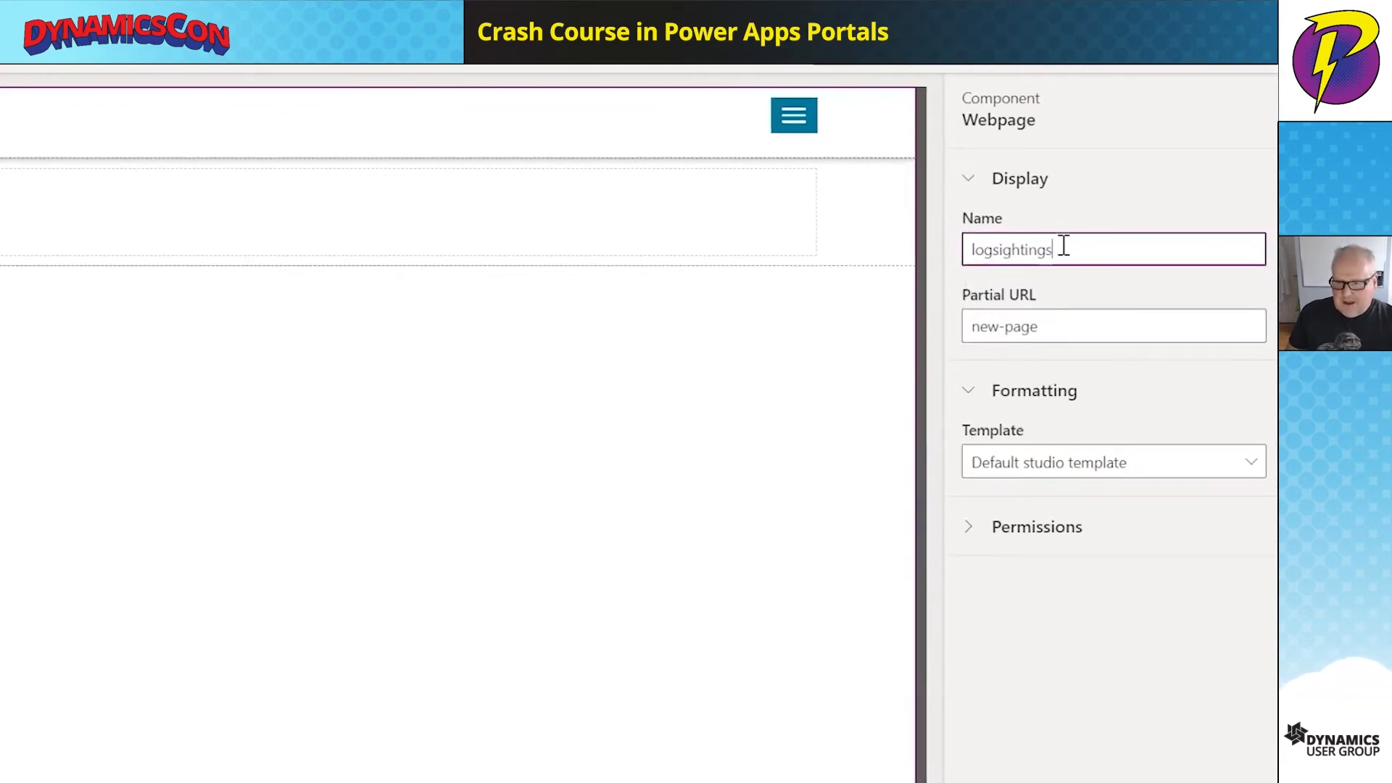
{"action": "left_click_drag", "start_coordinate": [1063, 247], "coordinate": [951, 258]}
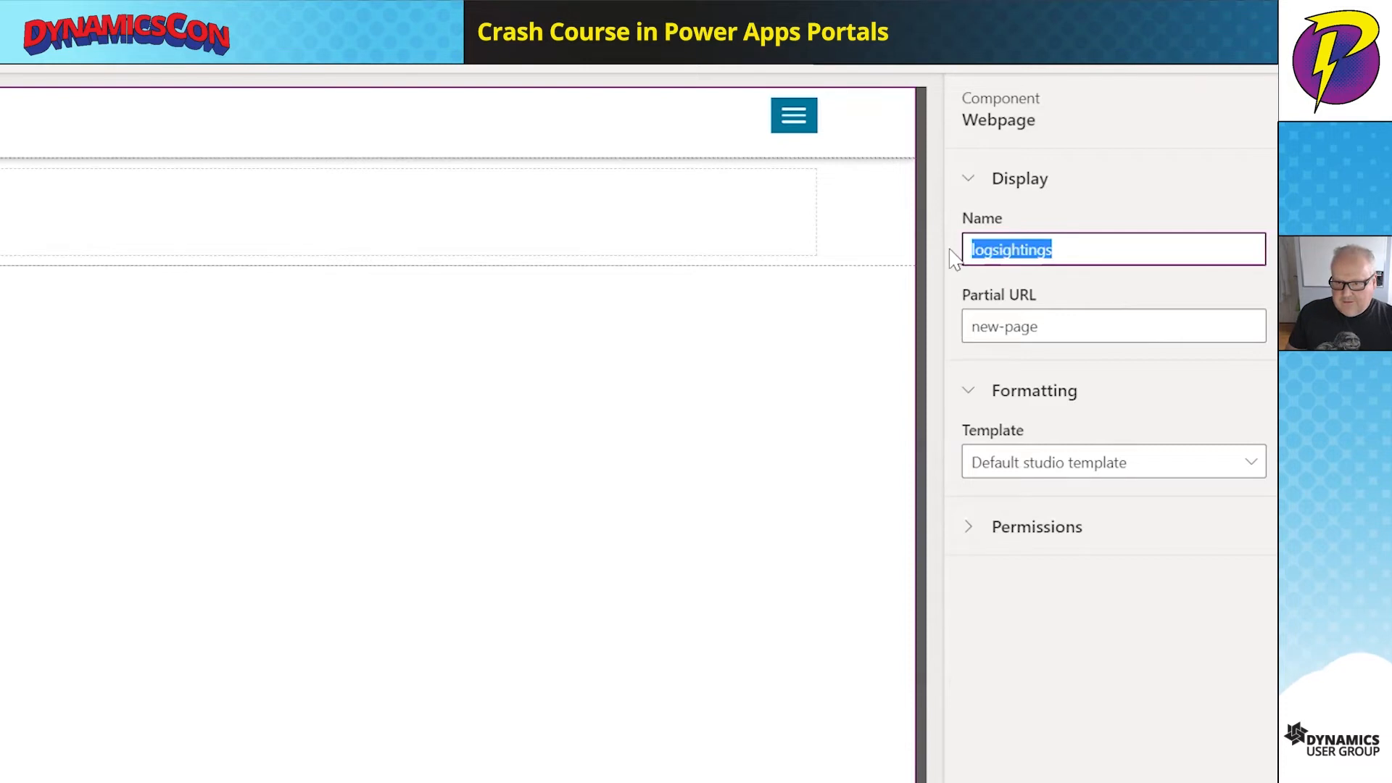
{"action": "left_click", "coordinate": [1067, 324]}
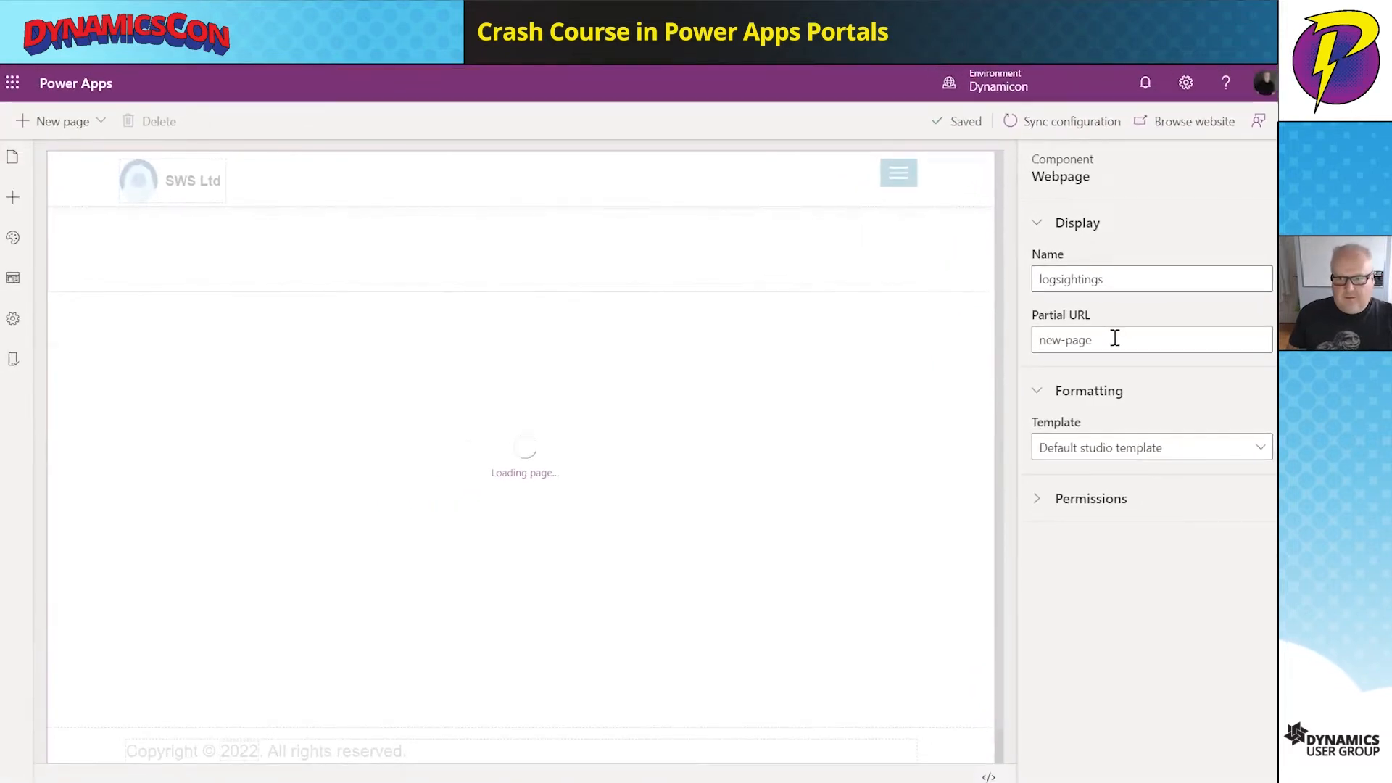
{"action": "left_click", "coordinate": [409, 279]}
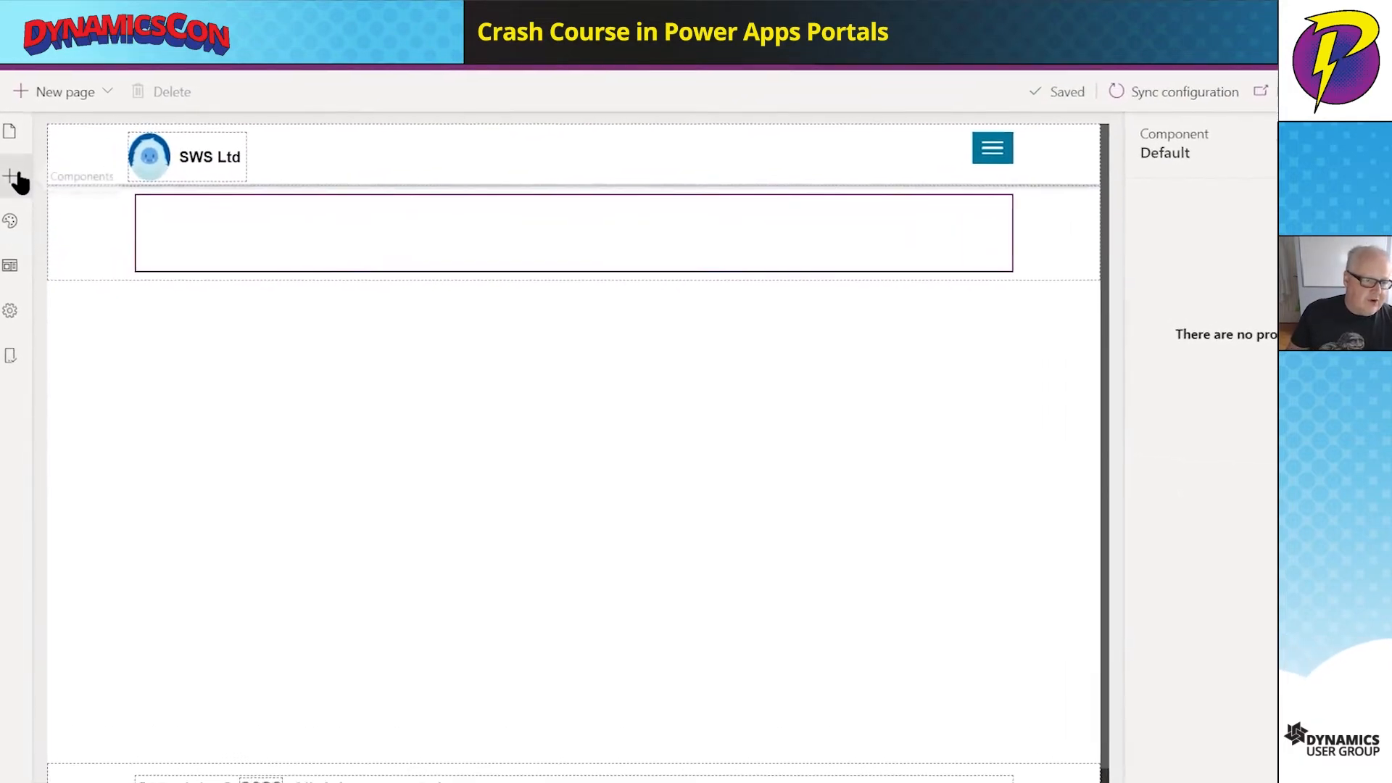
- Insert a form named 'Add Sighting' using the sighting table and Sighting main form layout
{"action": "left_click", "coordinate": [17, 179]}
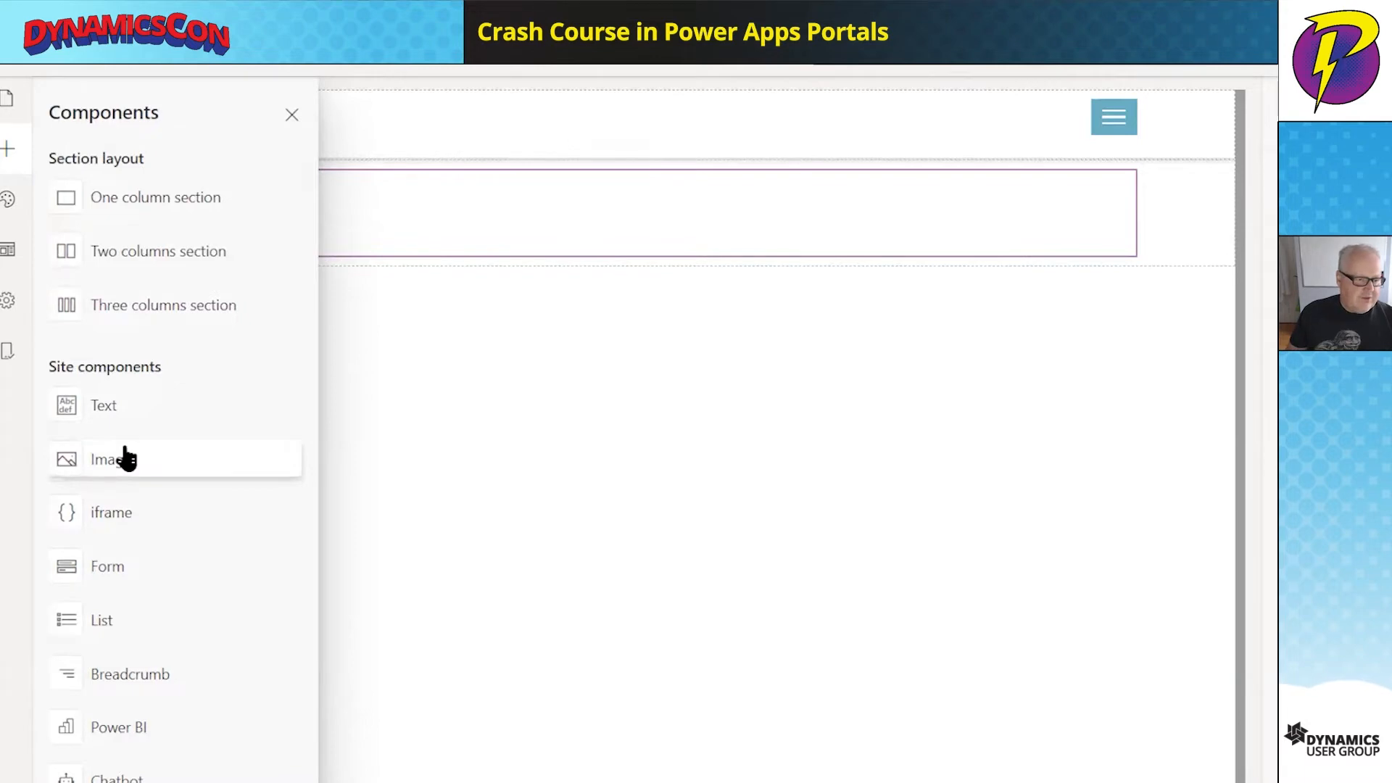
{"action": "left_click", "coordinate": [163, 578]}
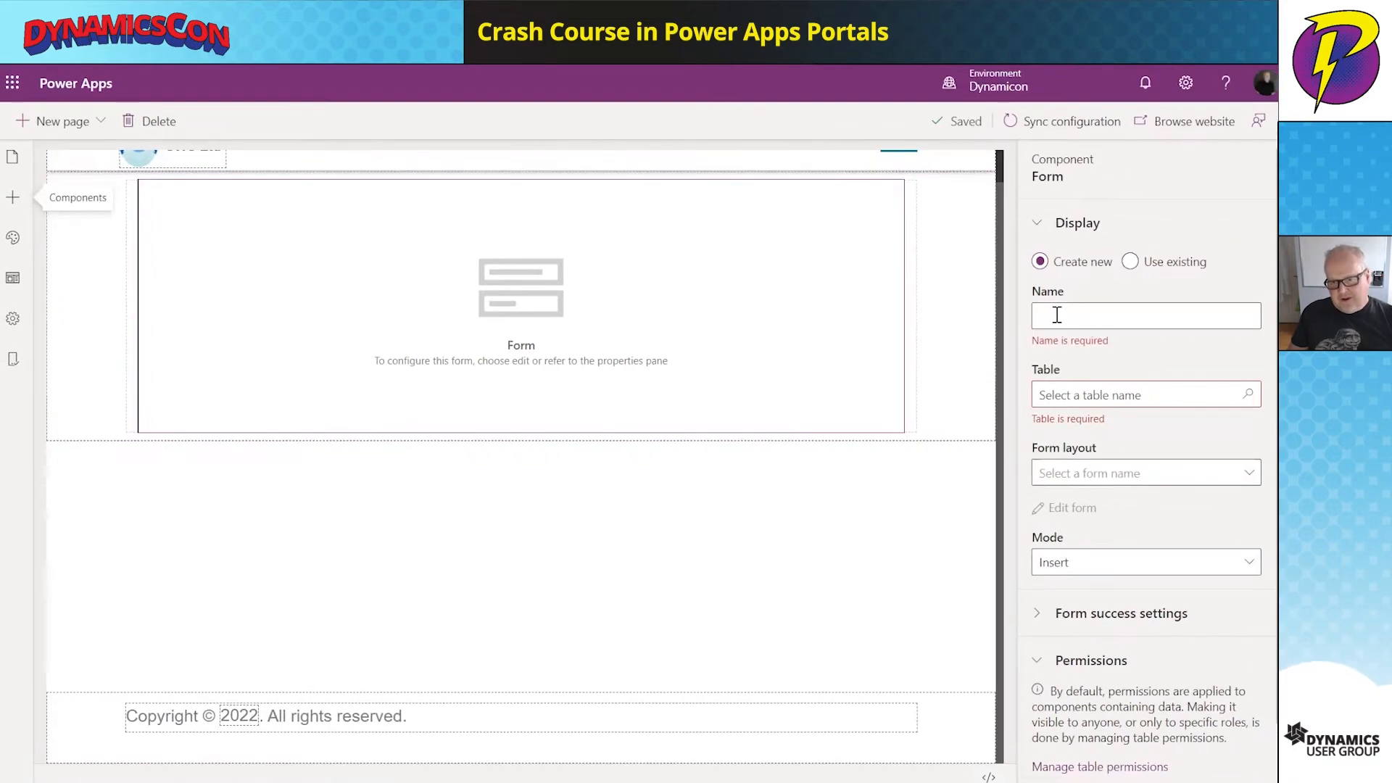
{"action": "left_click", "coordinate": [1057, 314]}
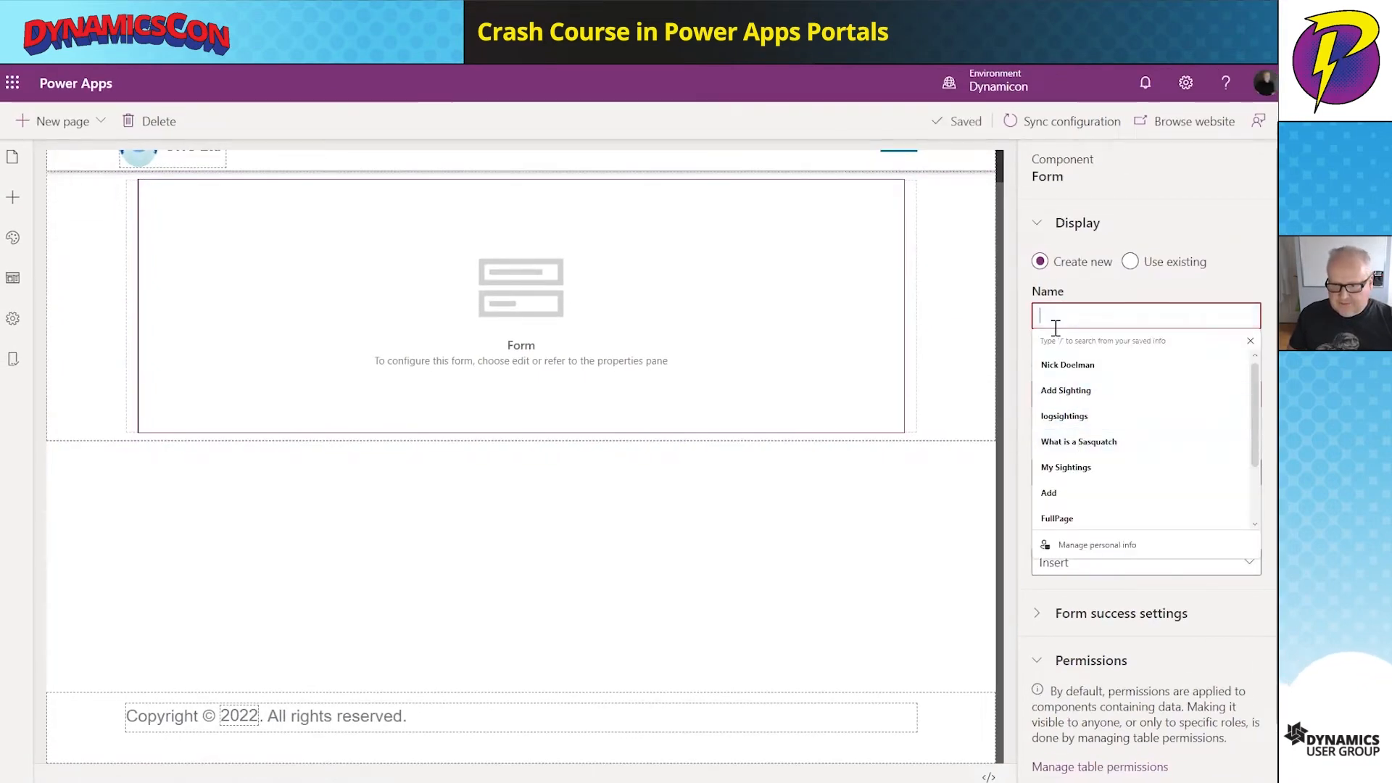
{"action": "left_click", "coordinate": [1070, 391]}
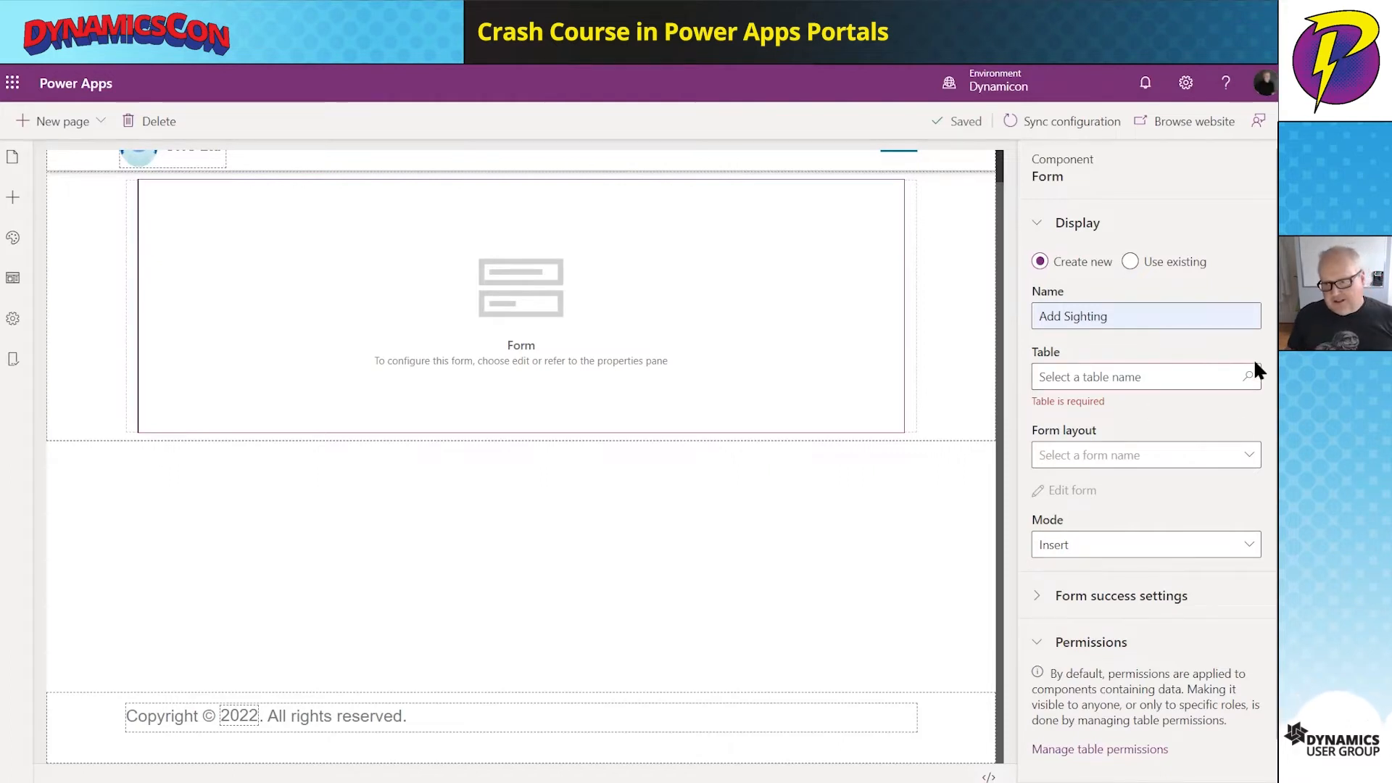
{"action": "left_click", "coordinate": [1183, 378]}
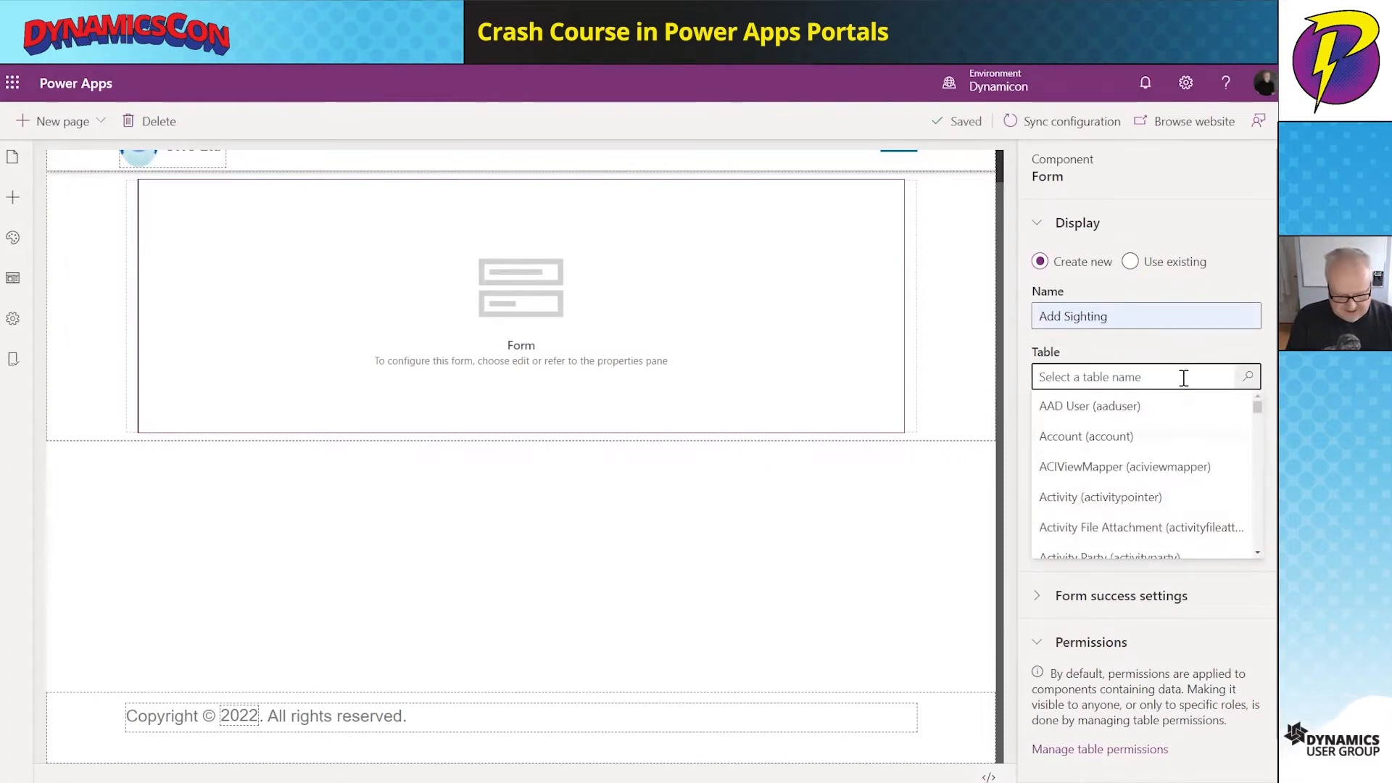
{"action": "type", "text": "sighting (rxrm_sighting"}
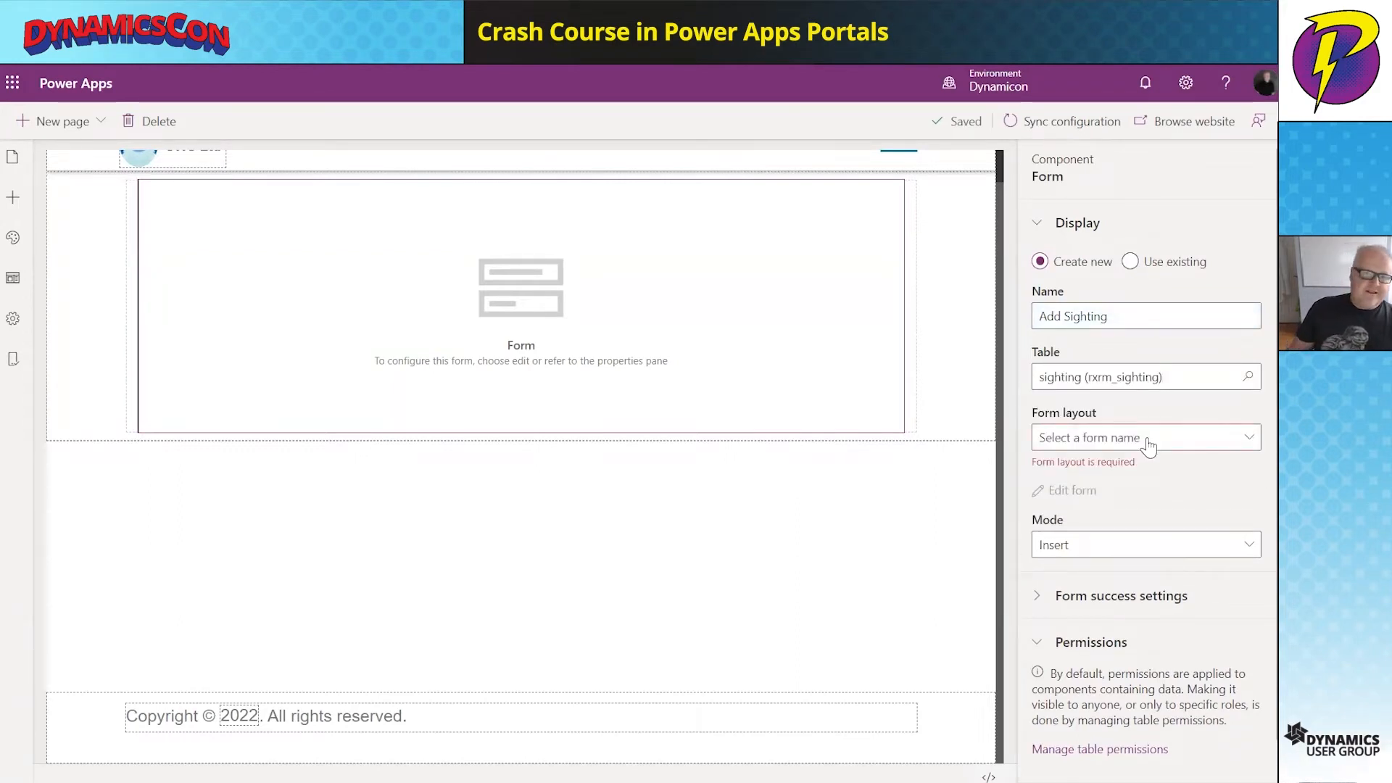
{"action": "left_click", "coordinate": [1147, 442]}
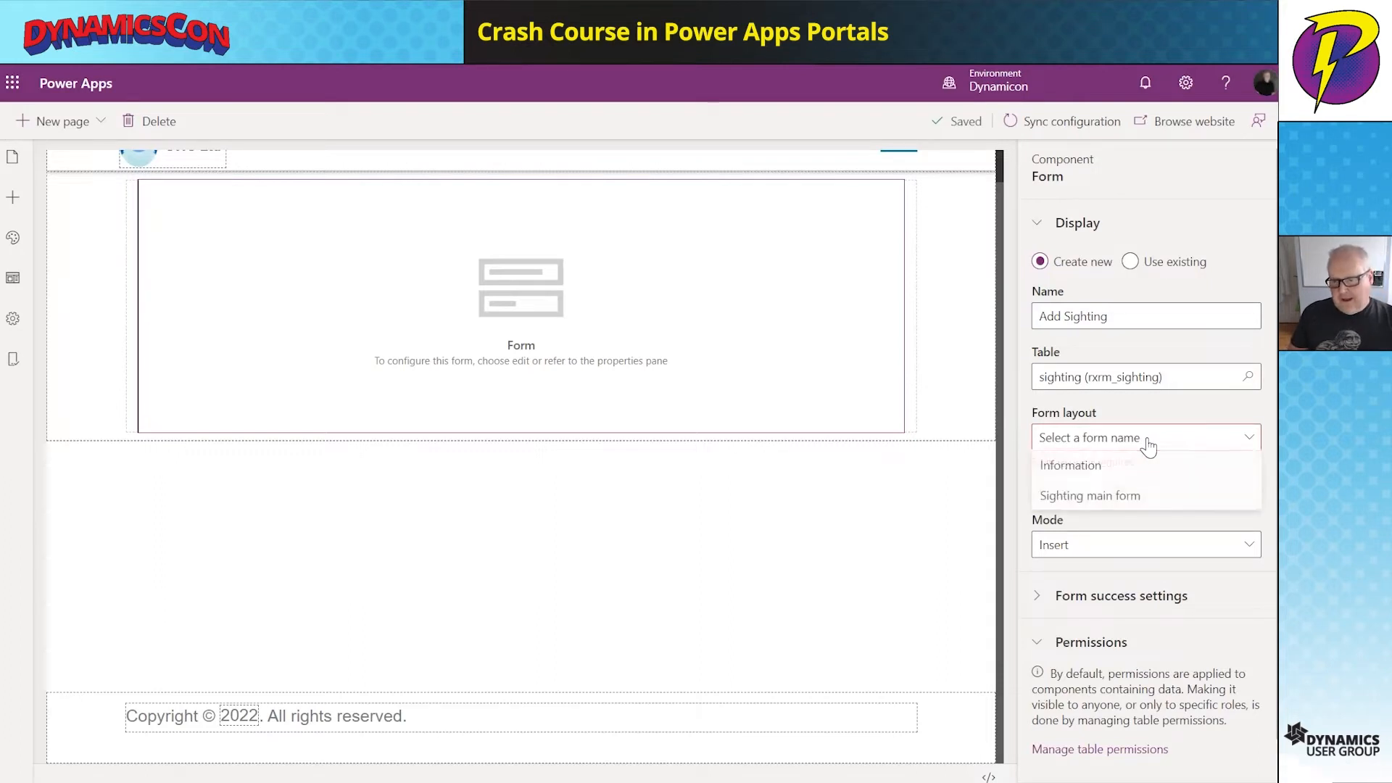
{"action": "left_click", "coordinate": [1125, 495]}
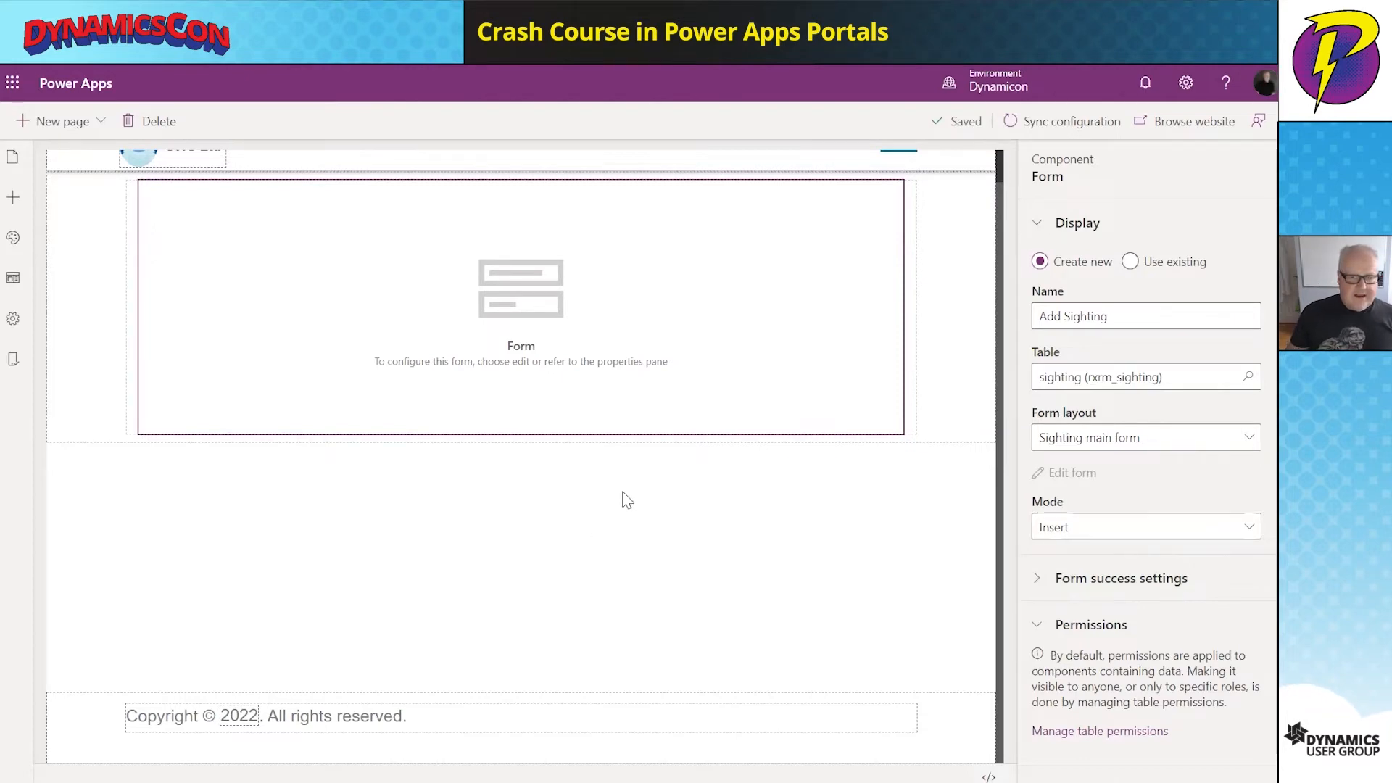
{"action": "scroll", "coordinate": [725, 493], "scroll_direction": "up", "scroll_amount": 2}
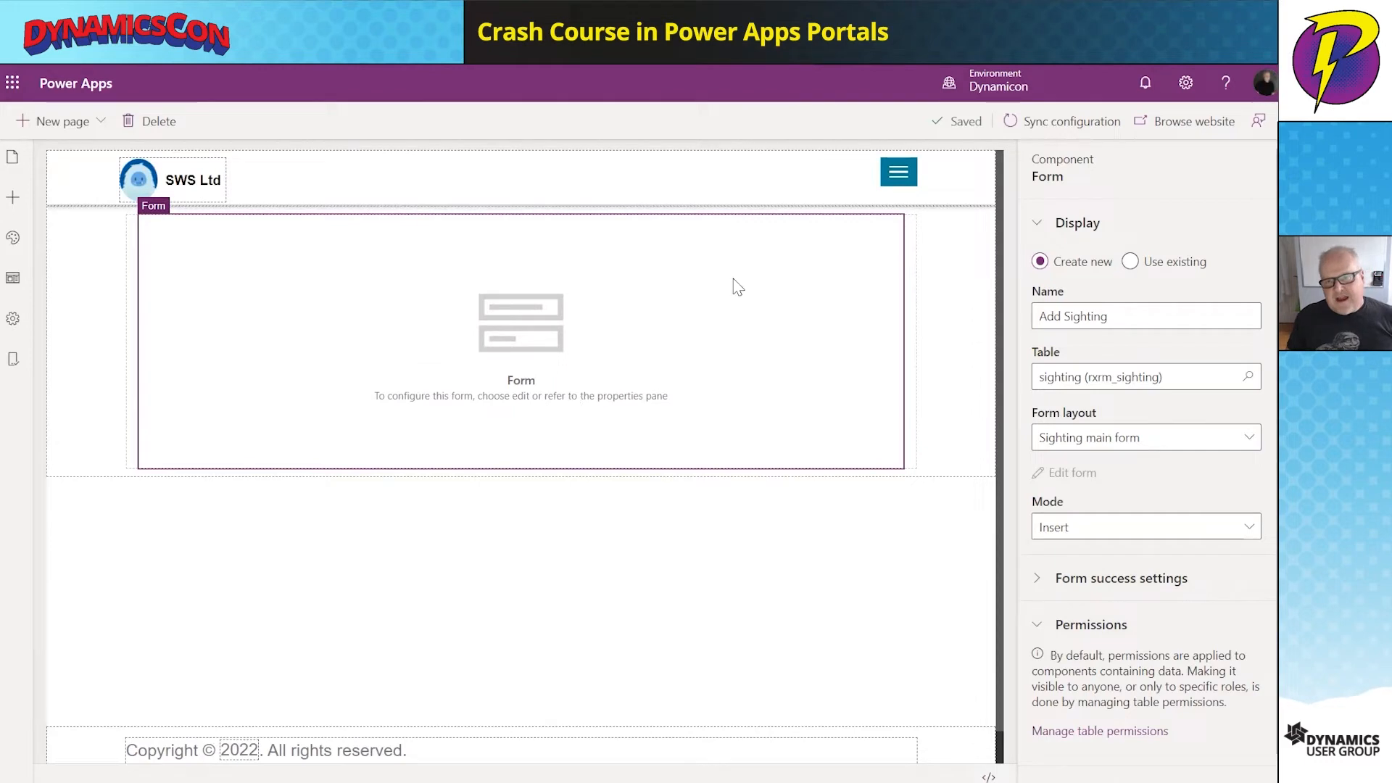
- Preview logsightings on the live site, noting the missing-permissions message, then return to the designer
{"action": "left_click", "coordinate": [1187, 134]}
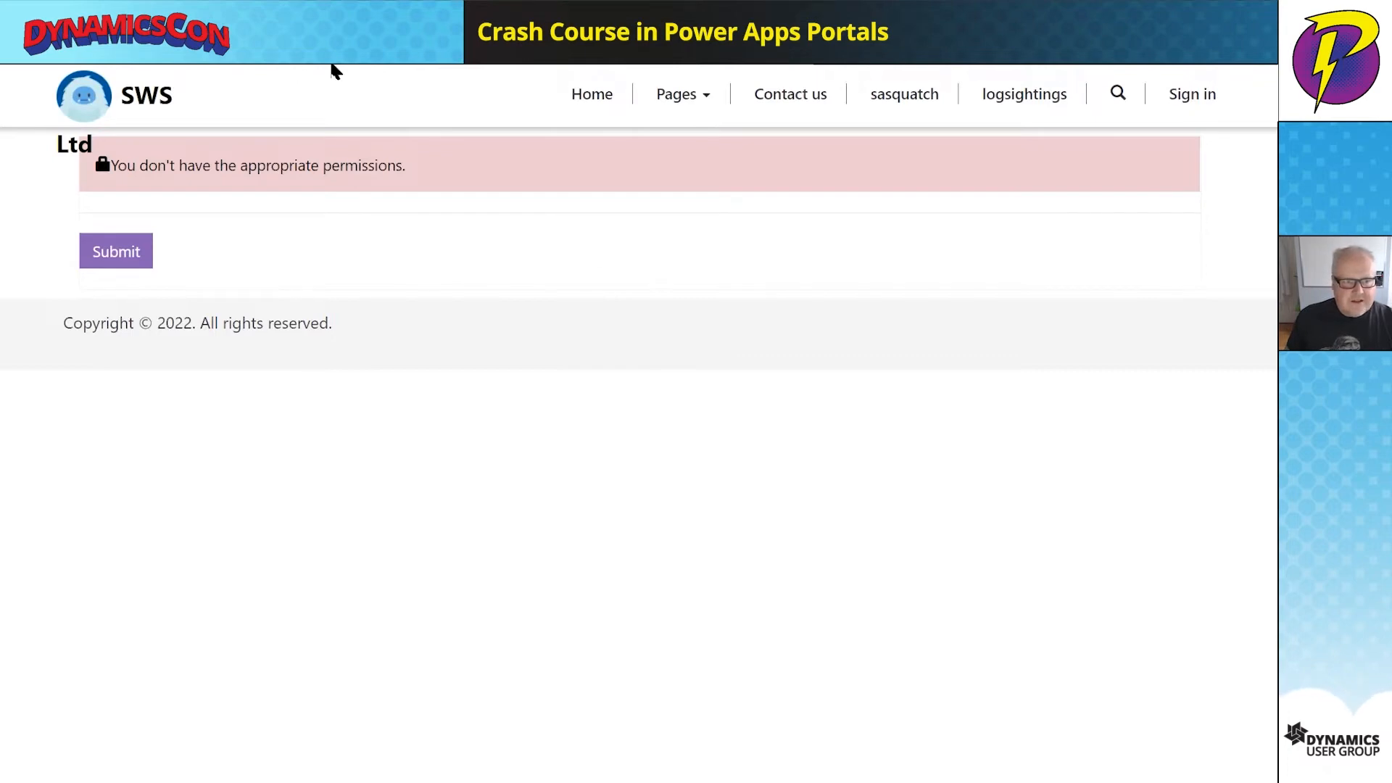
{"action": "mouse_move", "coordinate": [332, 63]}
{"action": "left_click", "coordinate": [84, 76]}
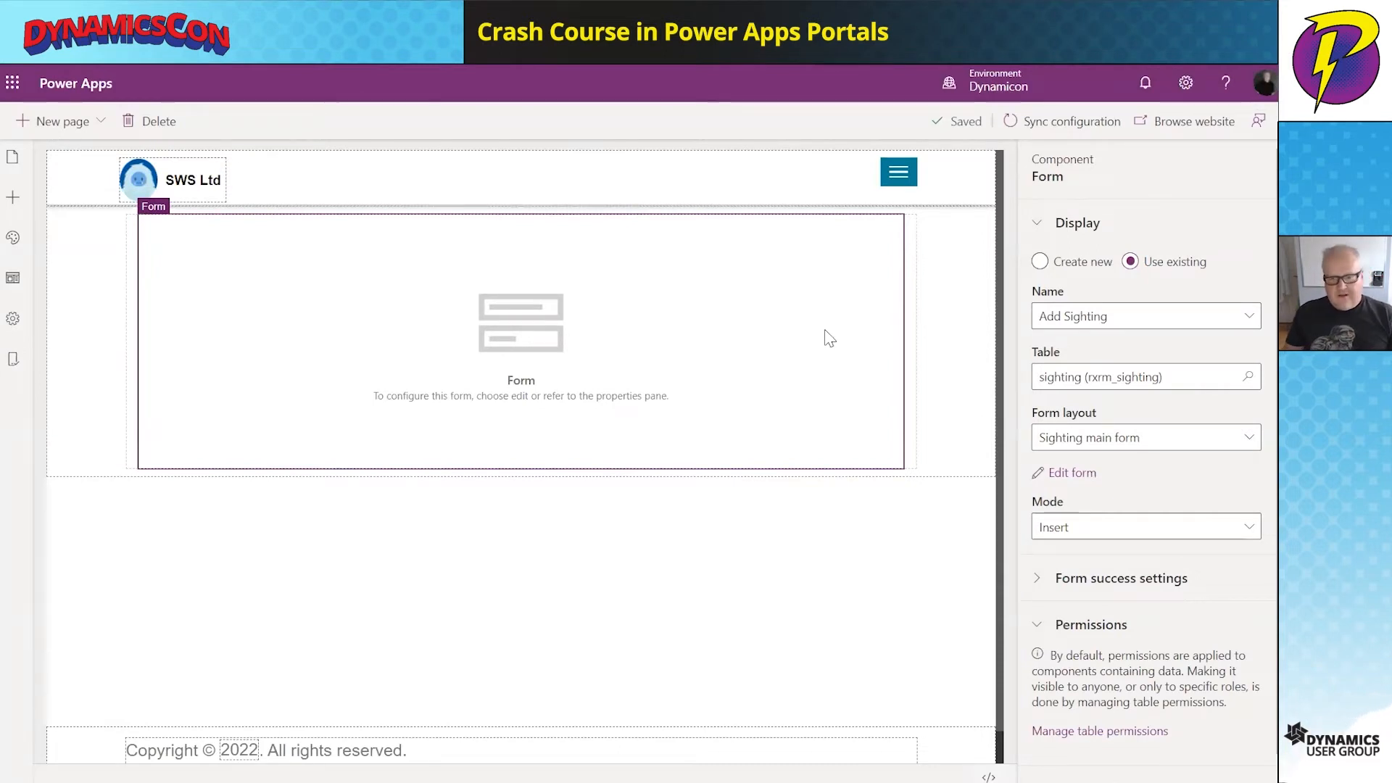
- Start a new table permission named 'AddSighting' from the site's table permissions
{"action": "scroll", "coordinate": [1144, 460], "scroll_direction": "down", "scroll_amount": 1}
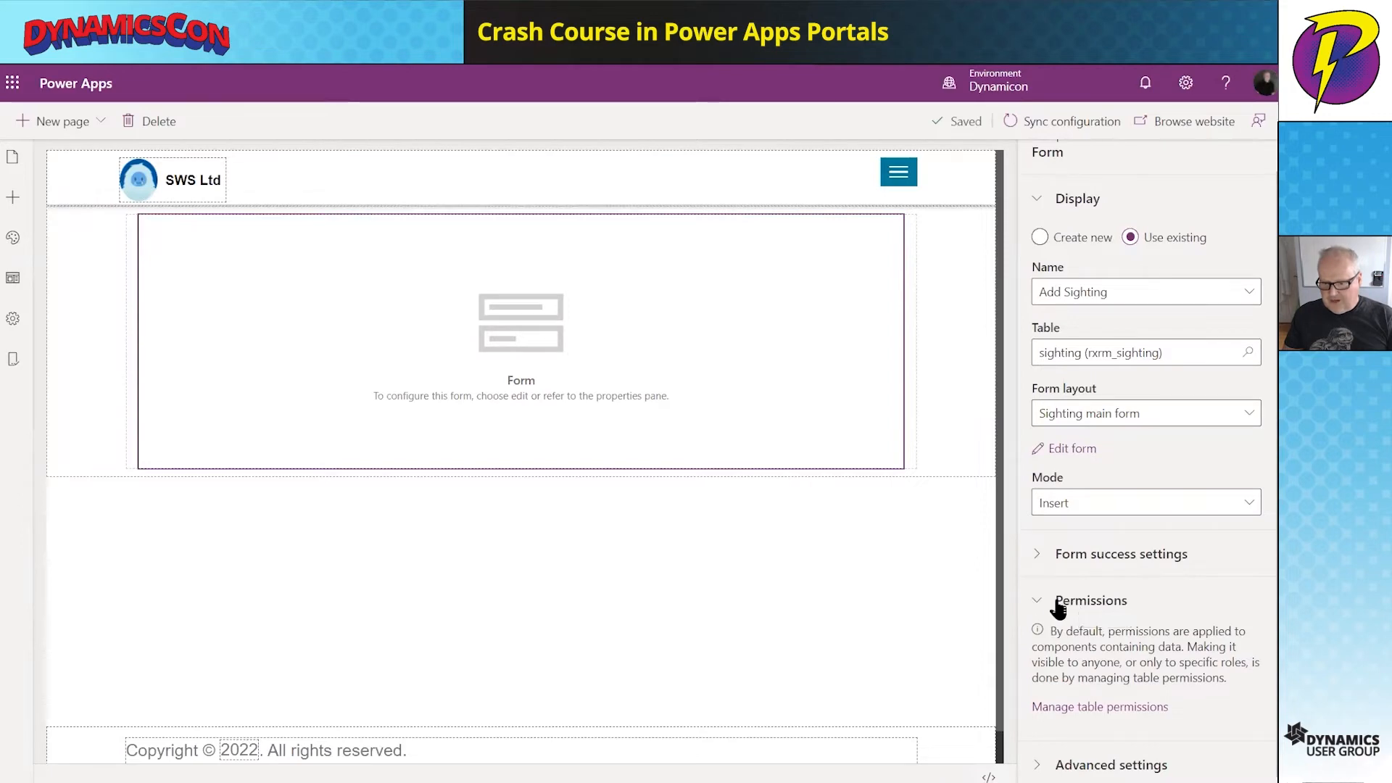
{"action": "left_click", "coordinate": [1086, 712]}
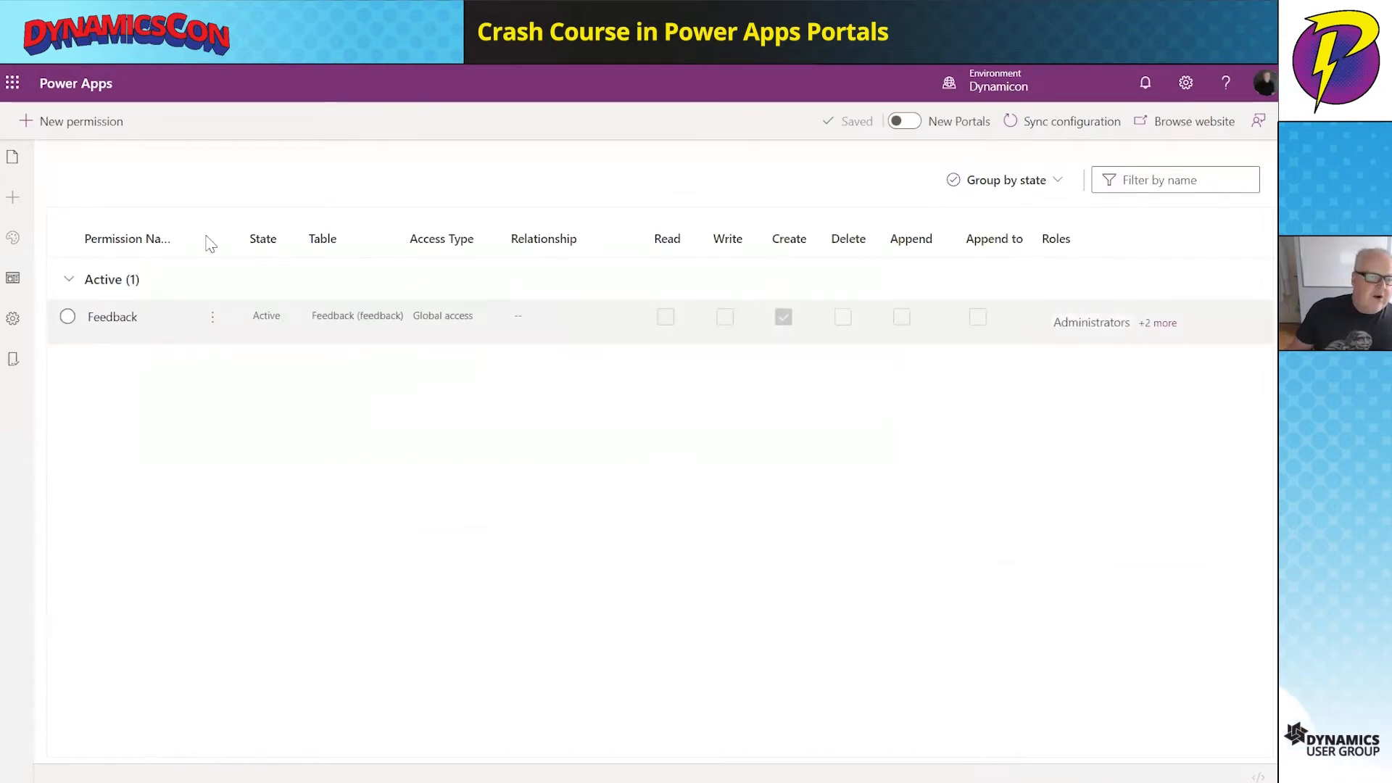
{"action": "left_click", "coordinate": [81, 122]}
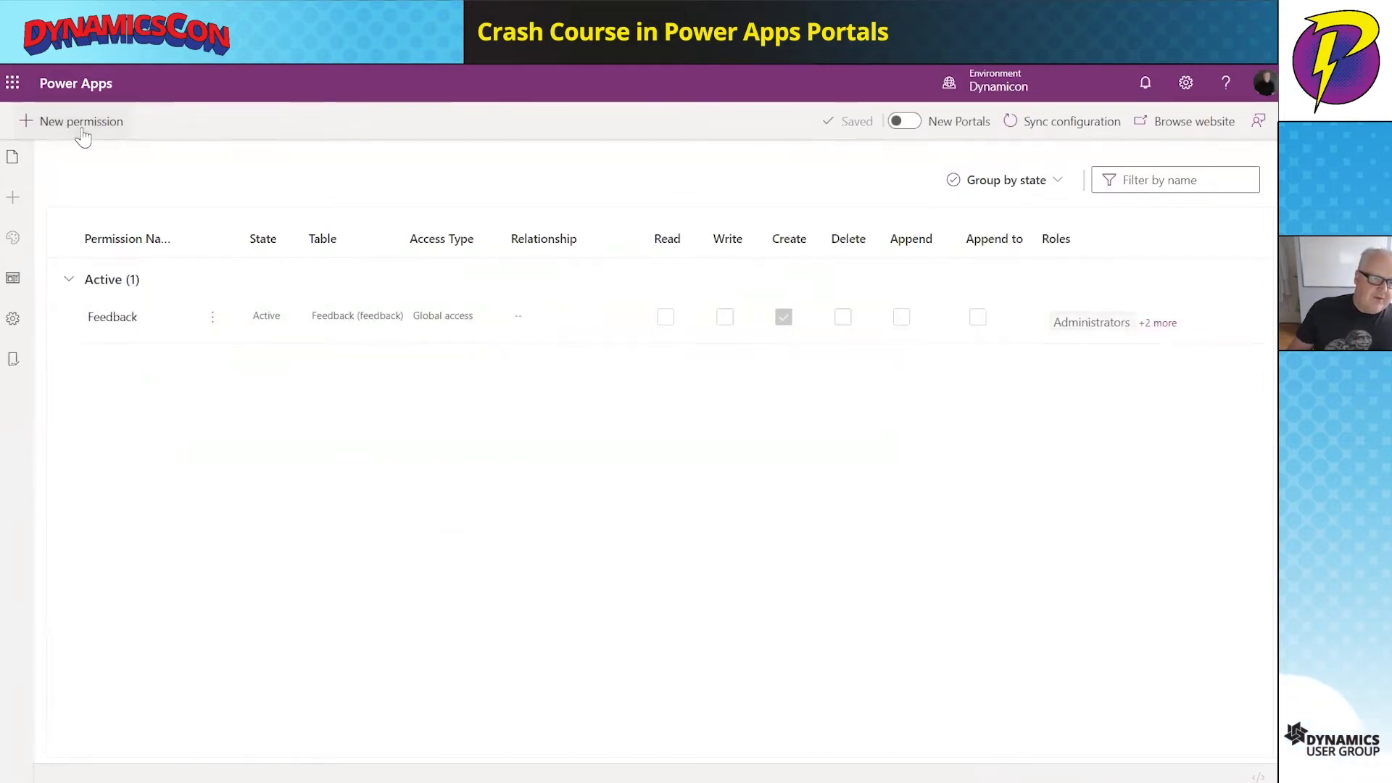
{"action": "left_click", "coordinate": [859, 278]}
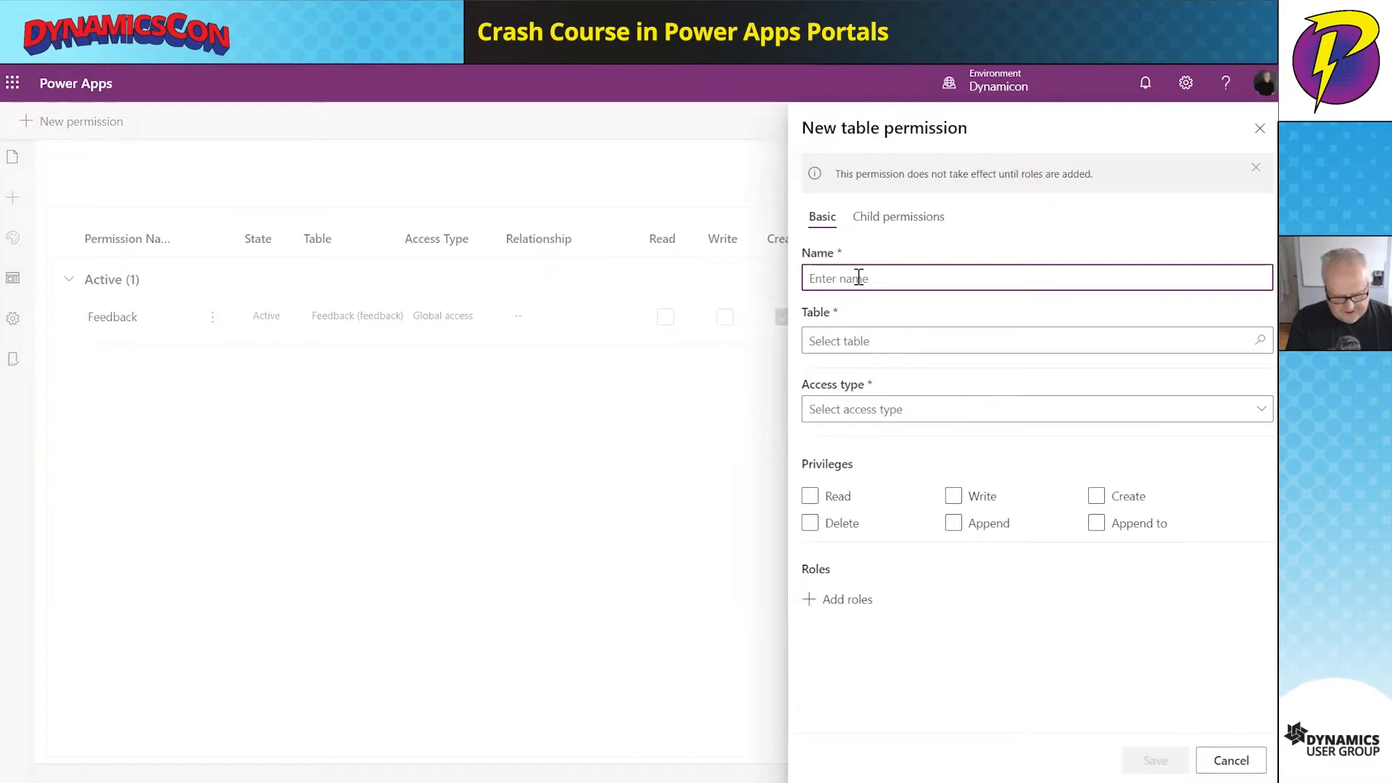
{"action": "type", "text": "AddS"}
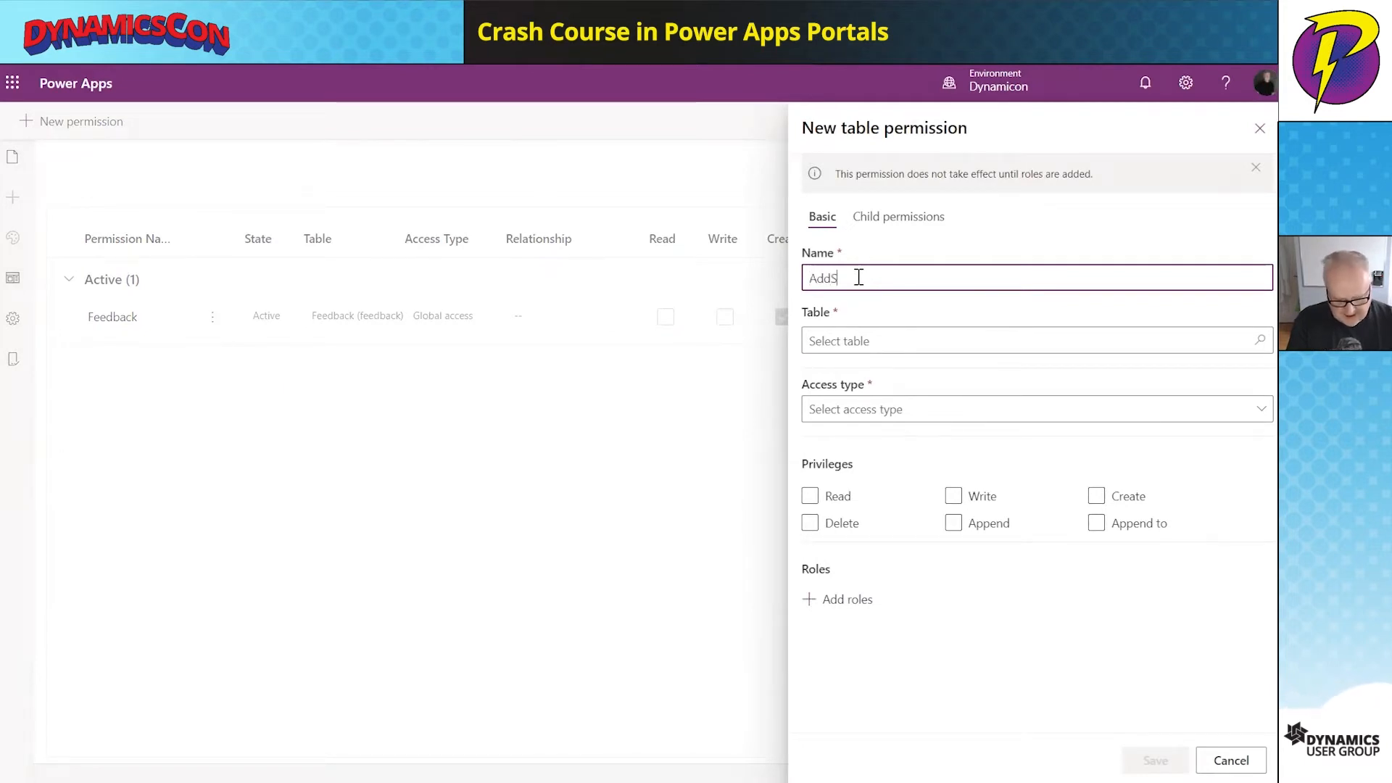
{"action": "type", "text": "ighting"}
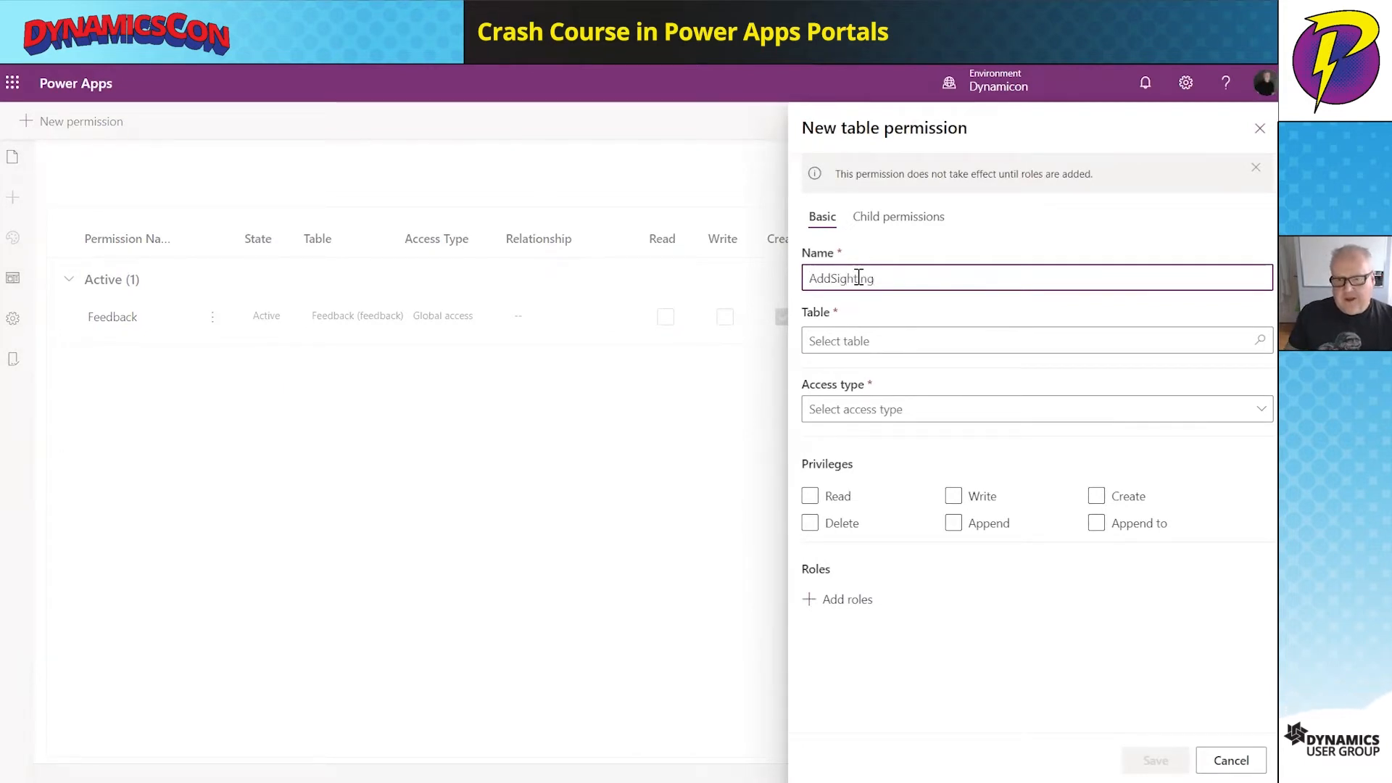
- Set AddSighting to the sighting table with Global access and only the Create privilege
{"action": "left_click", "coordinate": [887, 341]}
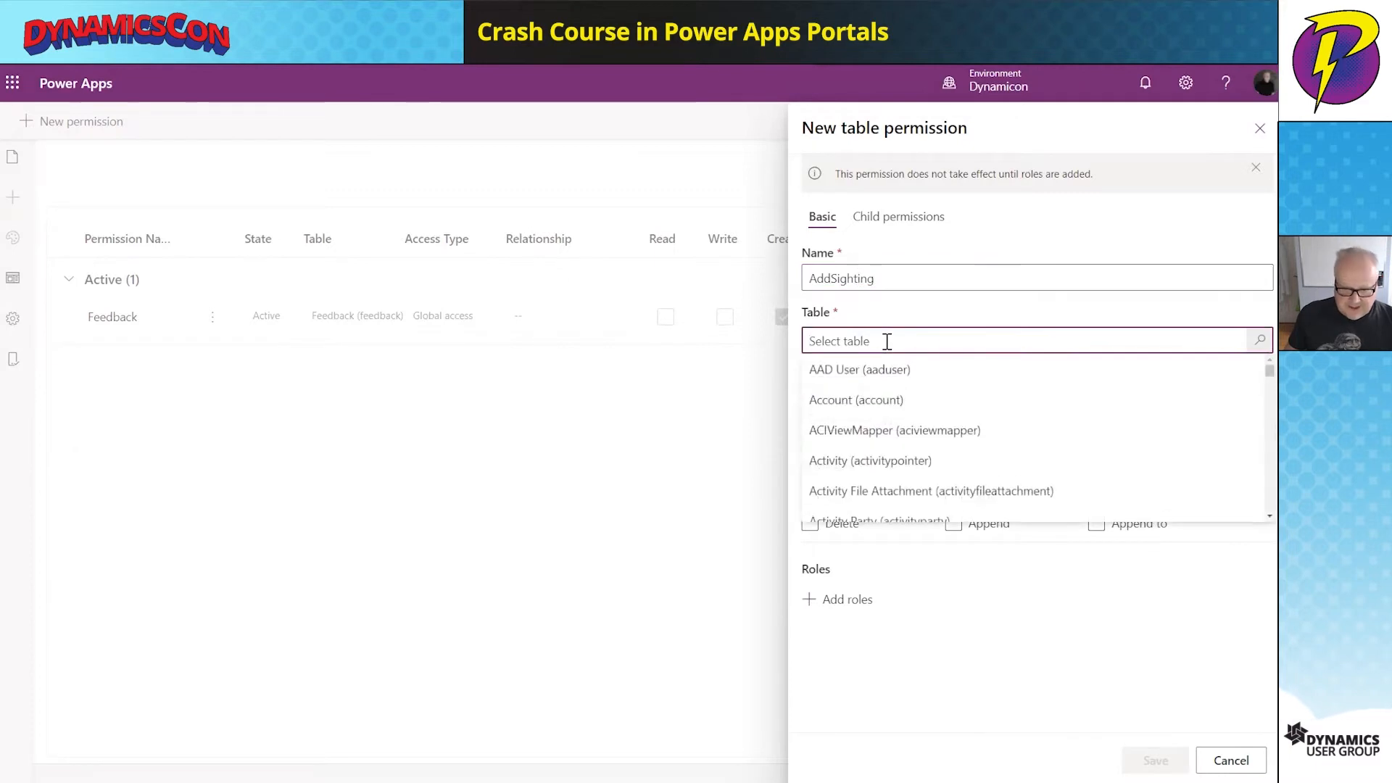
{"action": "type", "text": "sight"}
{"action": "left_click", "coordinate": [941, 431]}
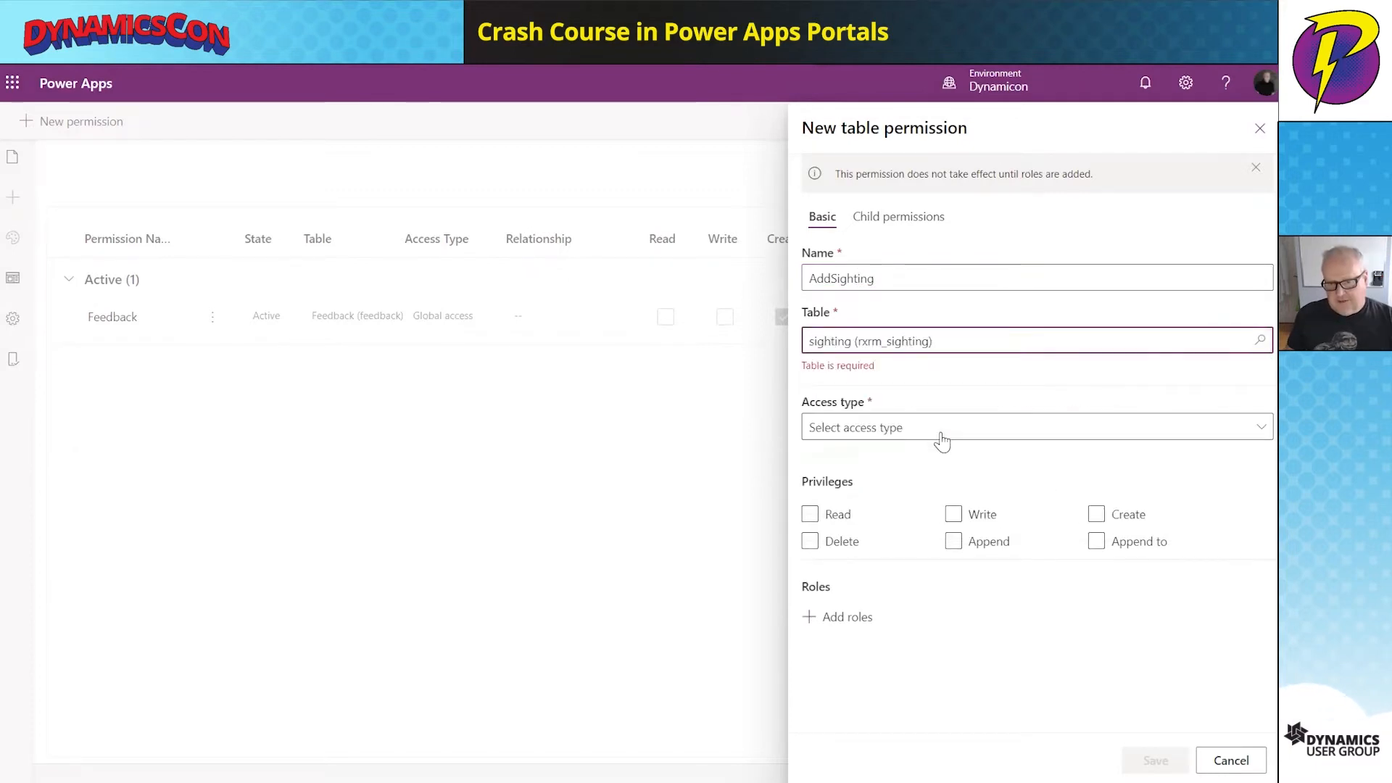
{"action": "left_click", "coordinate": [927, 432]}
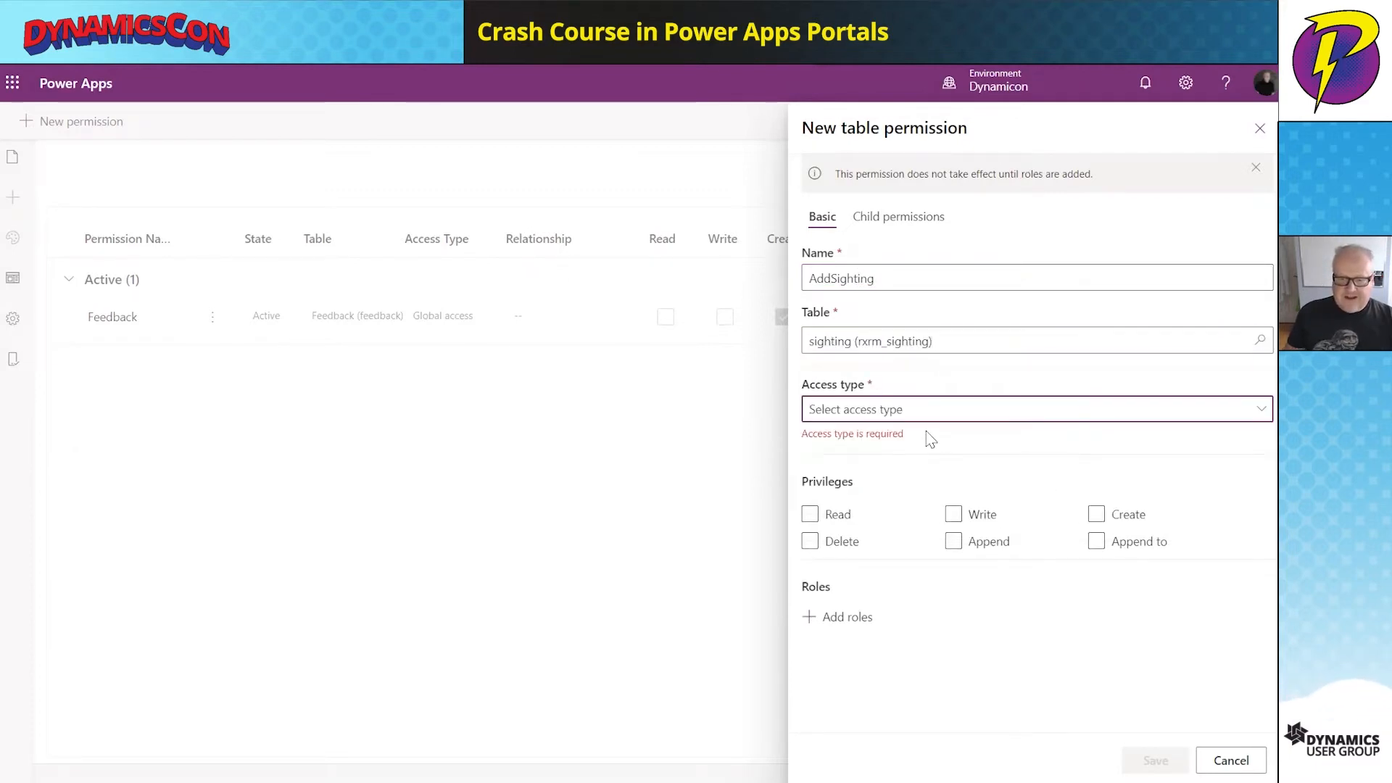
{"action": "left_click", "coordinate": [930, 411]}
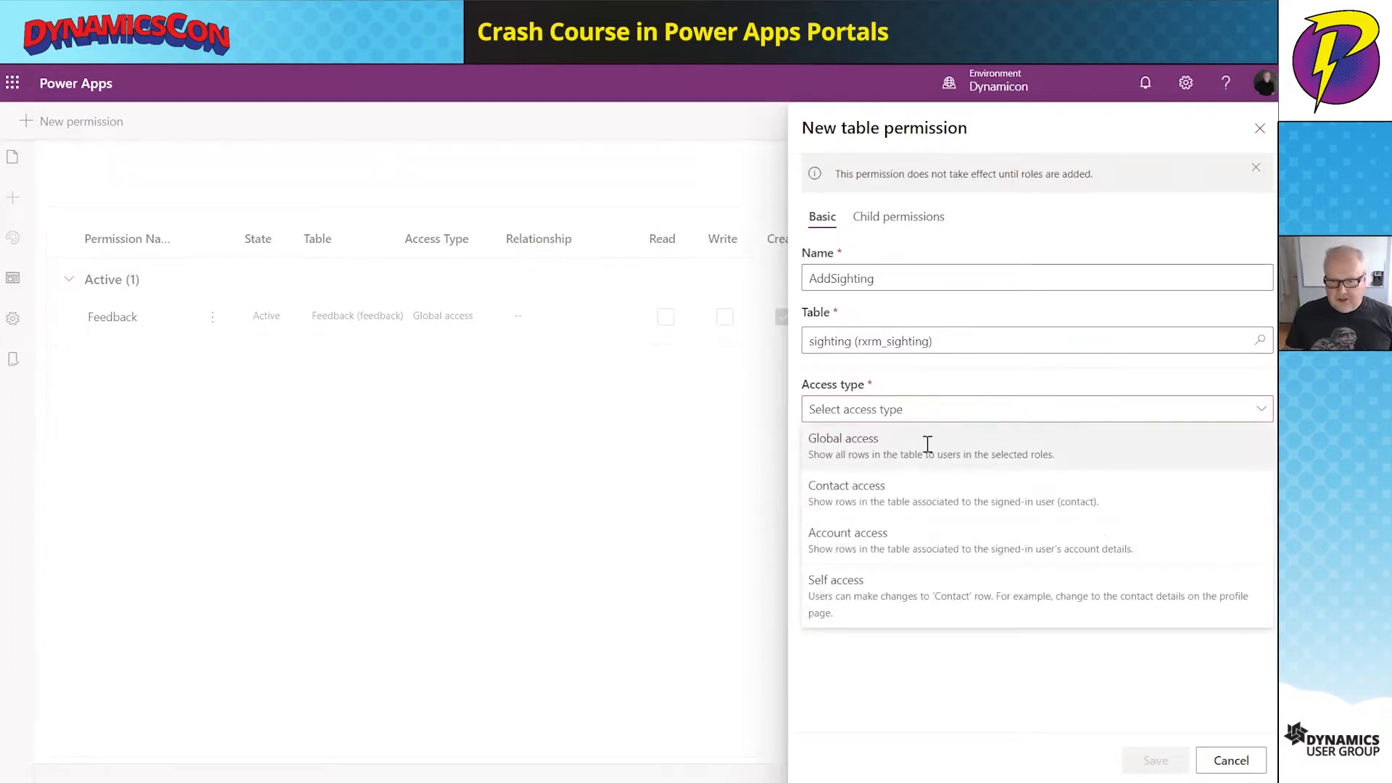
{"action": "left_click", "coordinate": [927, 445]}
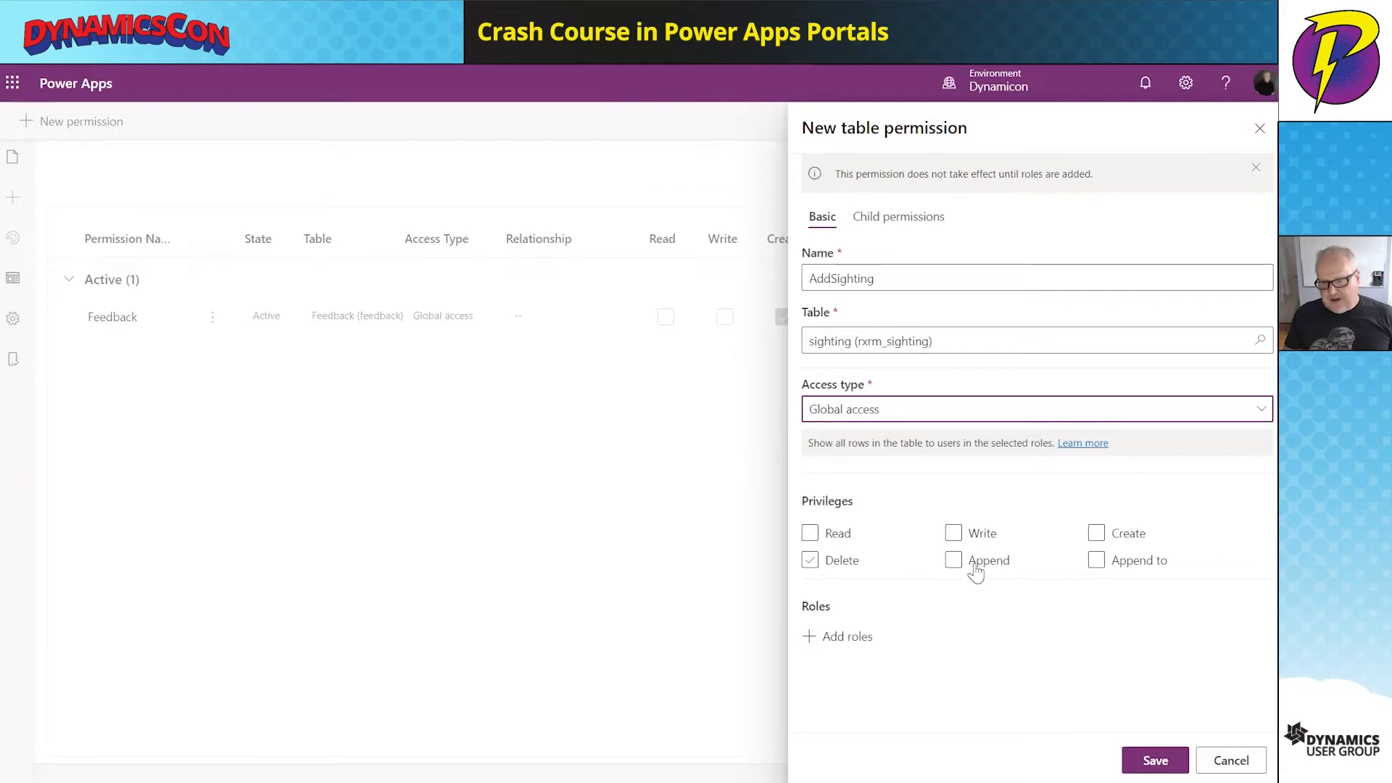
{"action": "left_click", "coordinate": [1097, 536]}
{"action": "left_click", "coordinate": [1097, 537]}
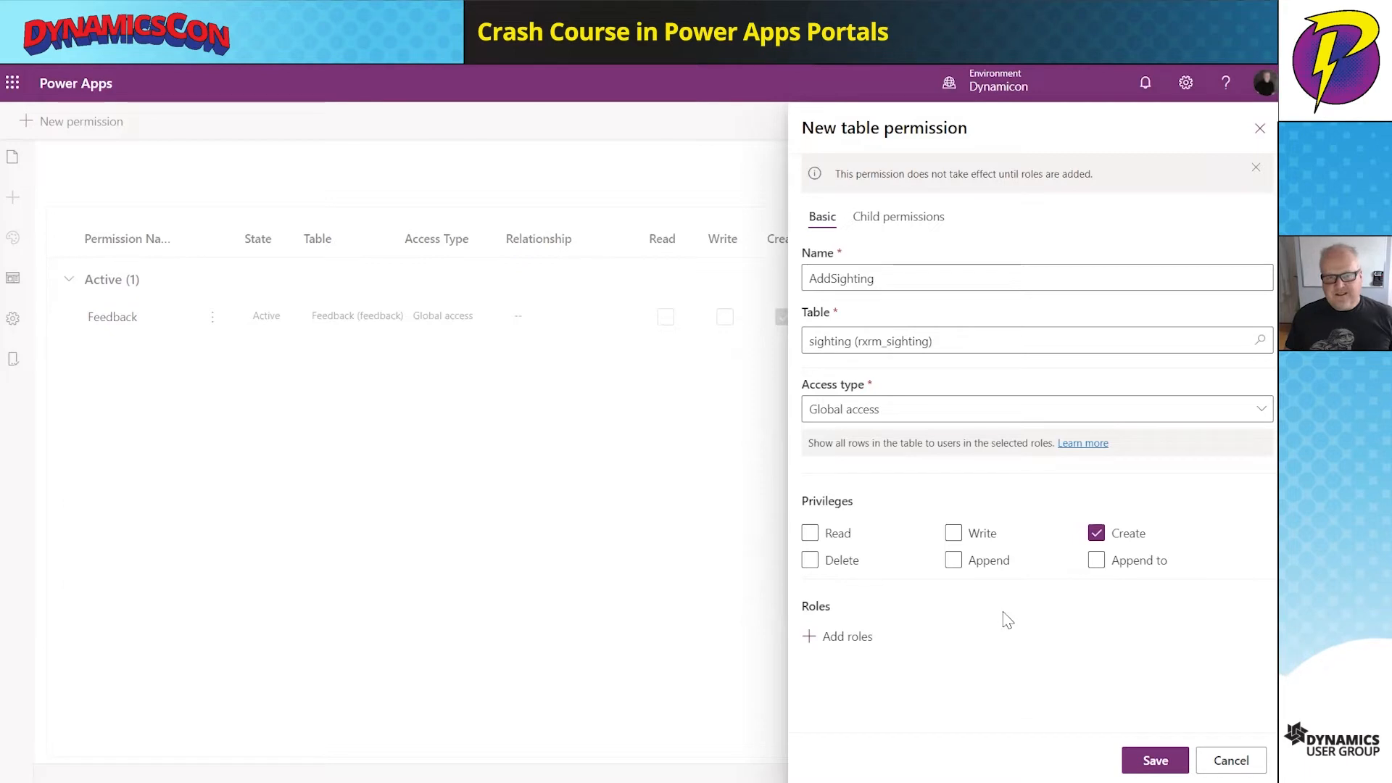
{"action": "left_click", "coordinate": [843, 638]}
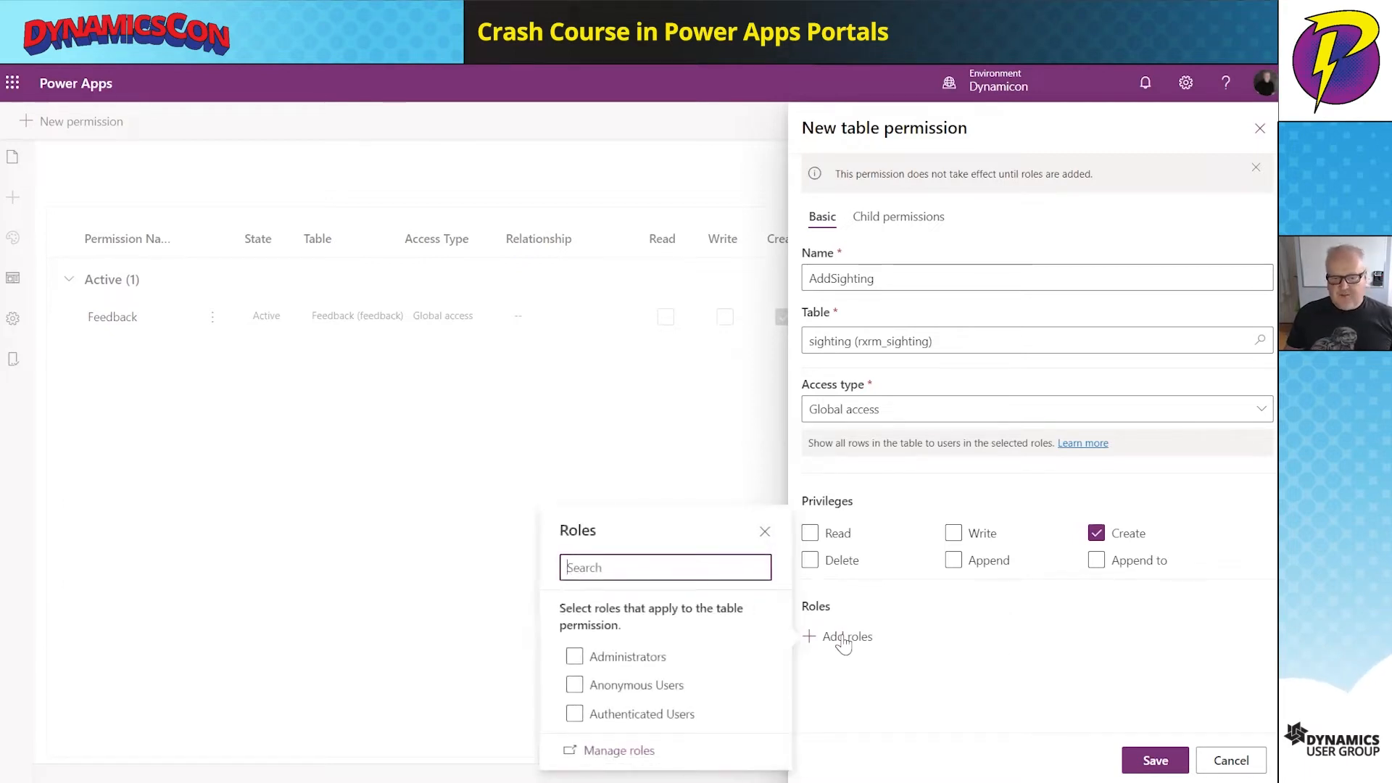
- Assign AddSighting to Anonymous Users and Authenticated Users and save it
{"action": "left_click", "coordinate": [575, 687]}
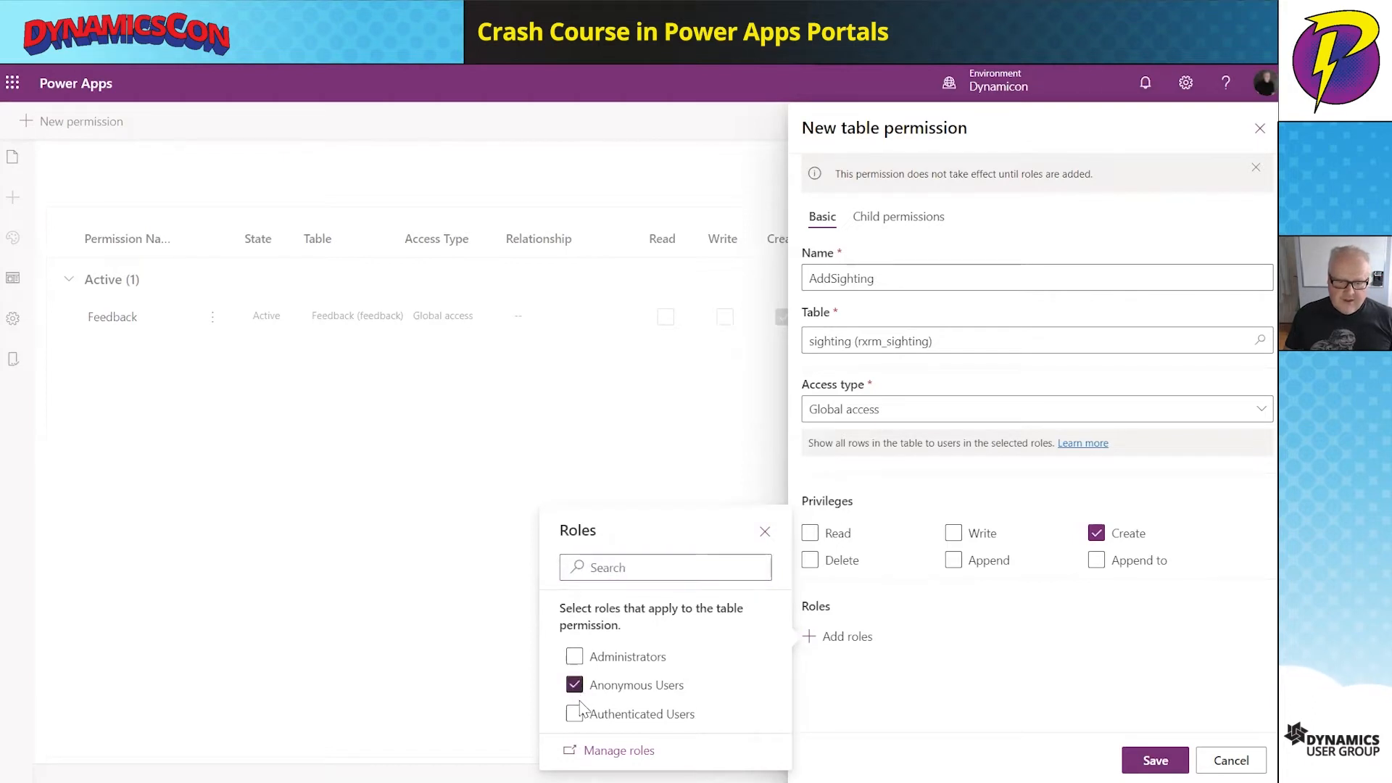
{"action": "left_click", "coordinate": [575, 716]}
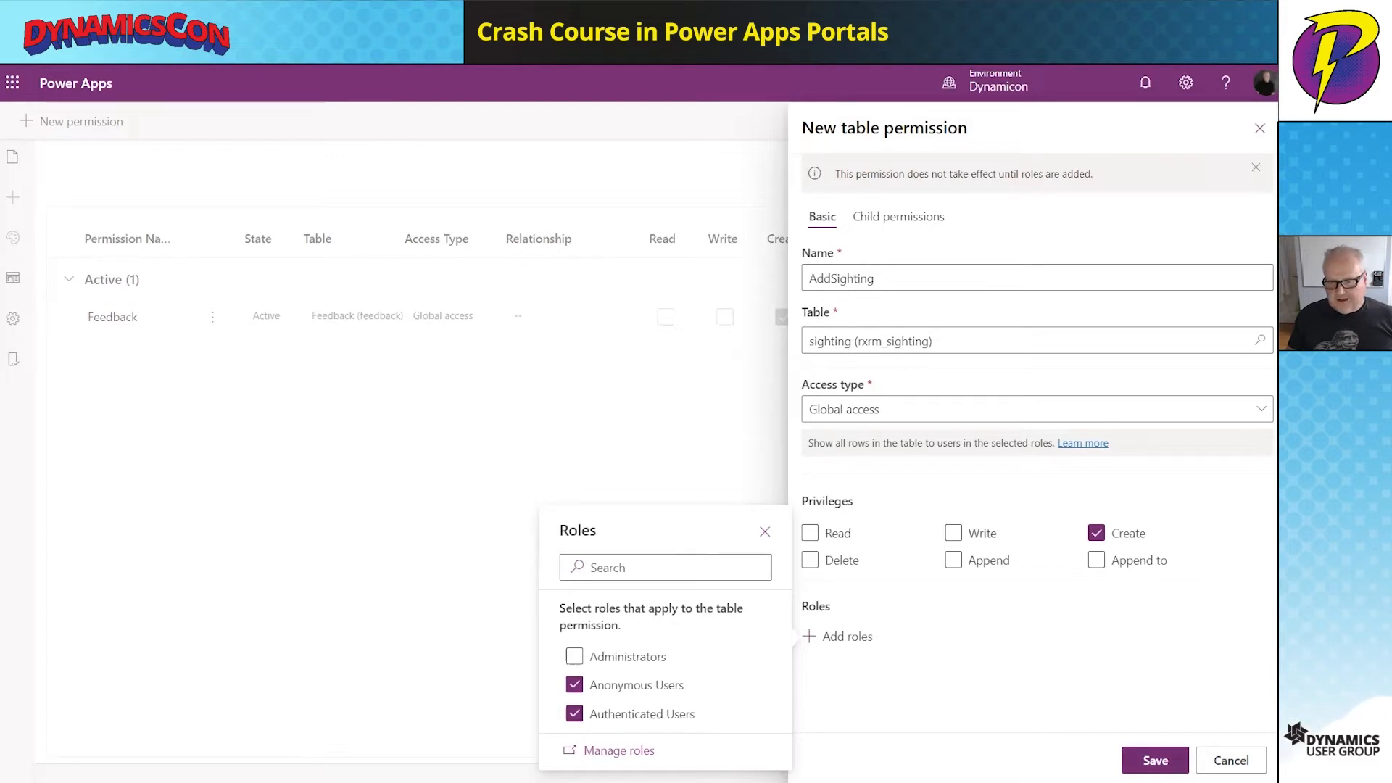
{"action": "left_click", "coordinate": [1154, 760]}
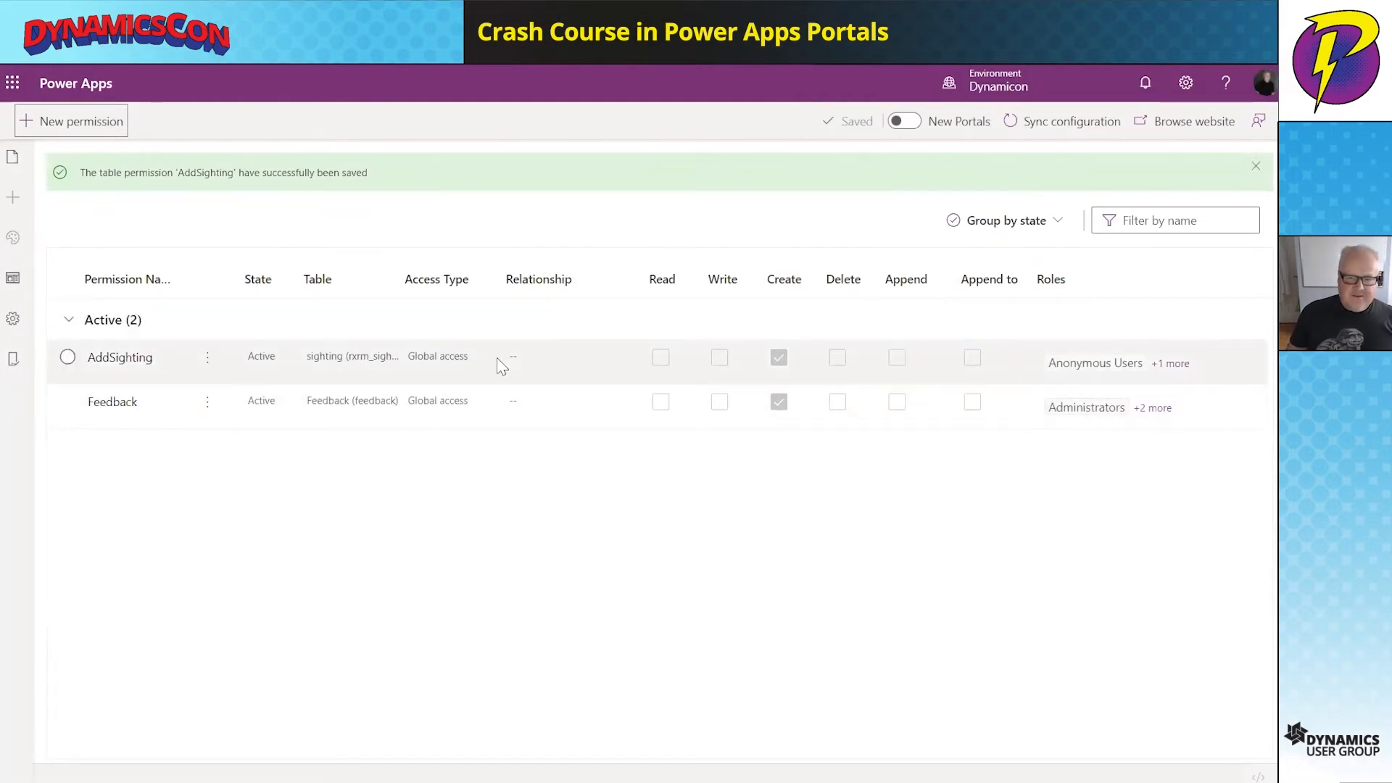
- Select the Add Sighting form on logsightings and review its table permissions
{"action": "left_click", "coordinate": [14, 163]}
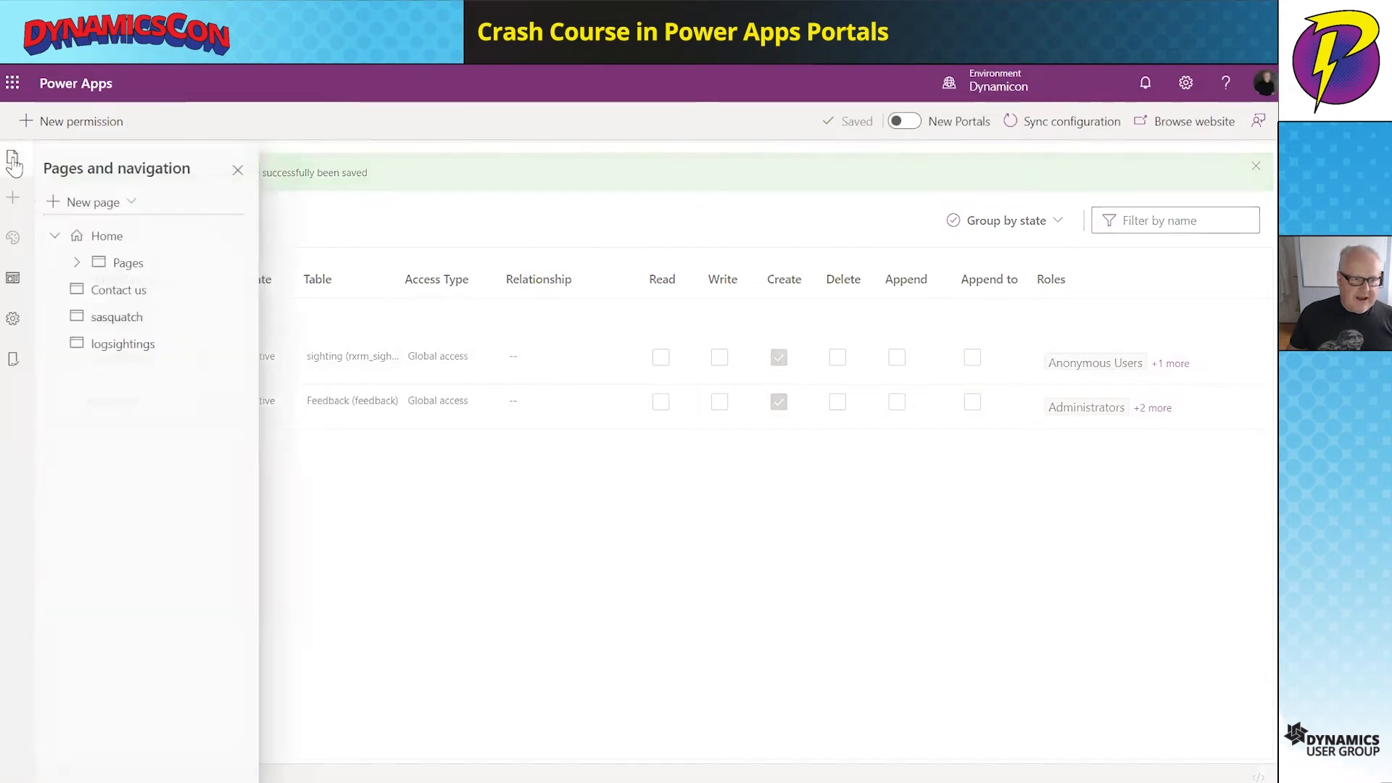
{"action": "left_click", "coordinate": [166, 347]}
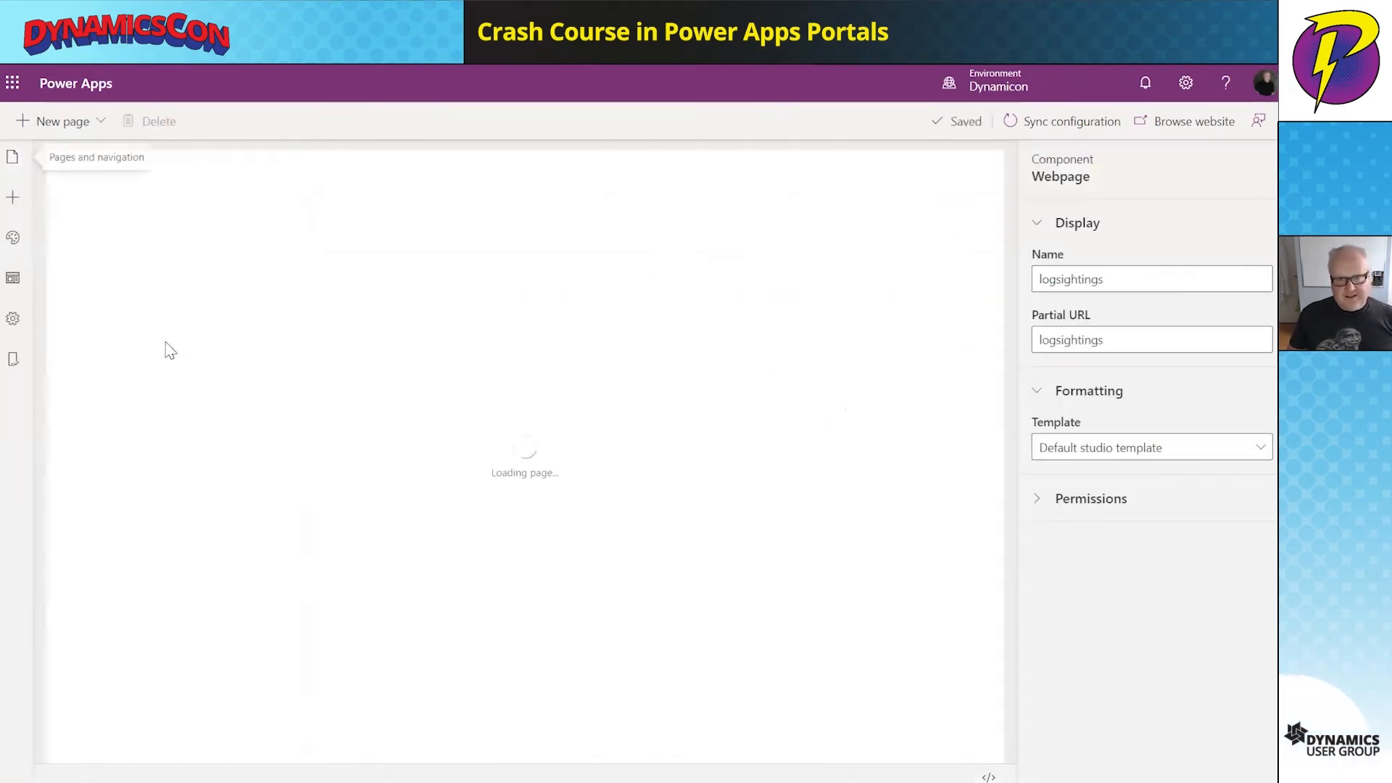
{"action": "left_click", "coordinate": [841, 389]}
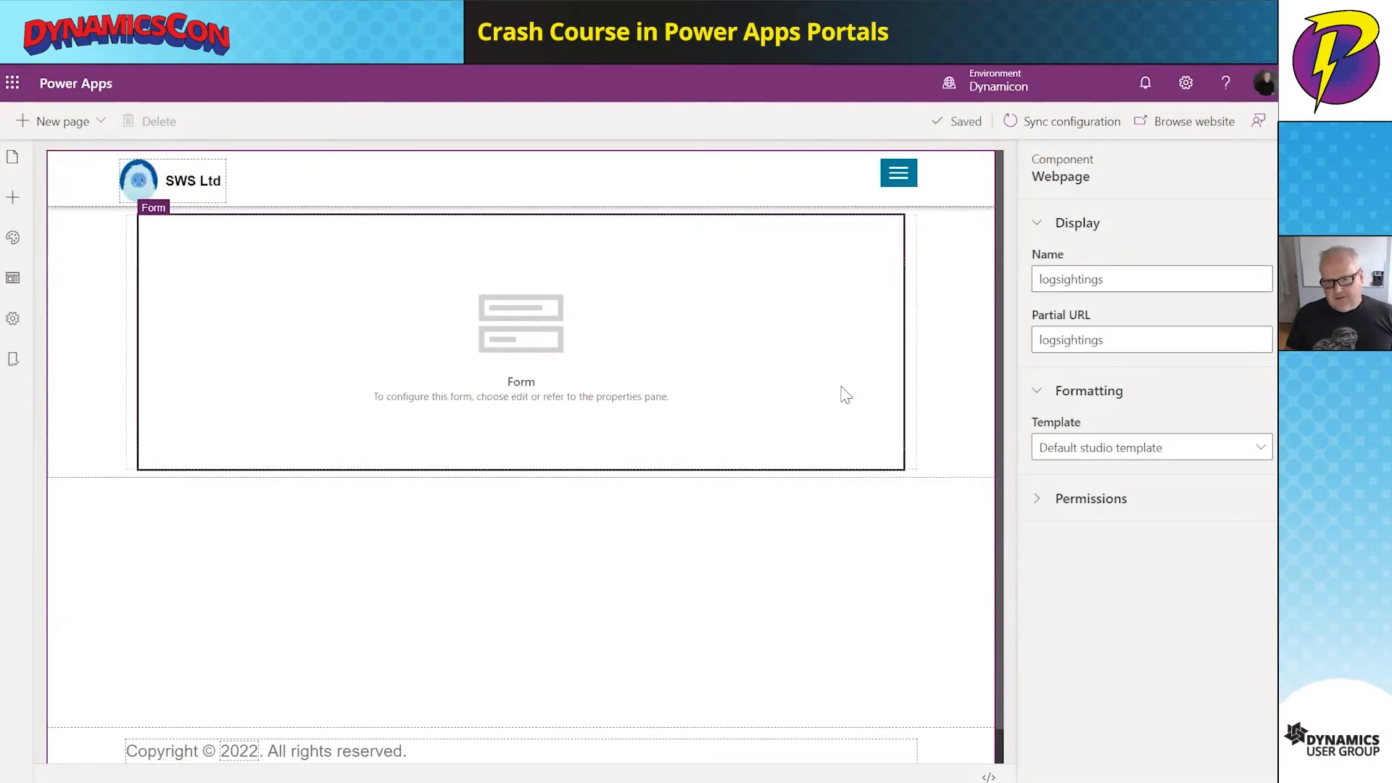
{"action": "scroll", "coordinate": [1069, 602], "scroll_direction": "down", "scroll_amount": 1}
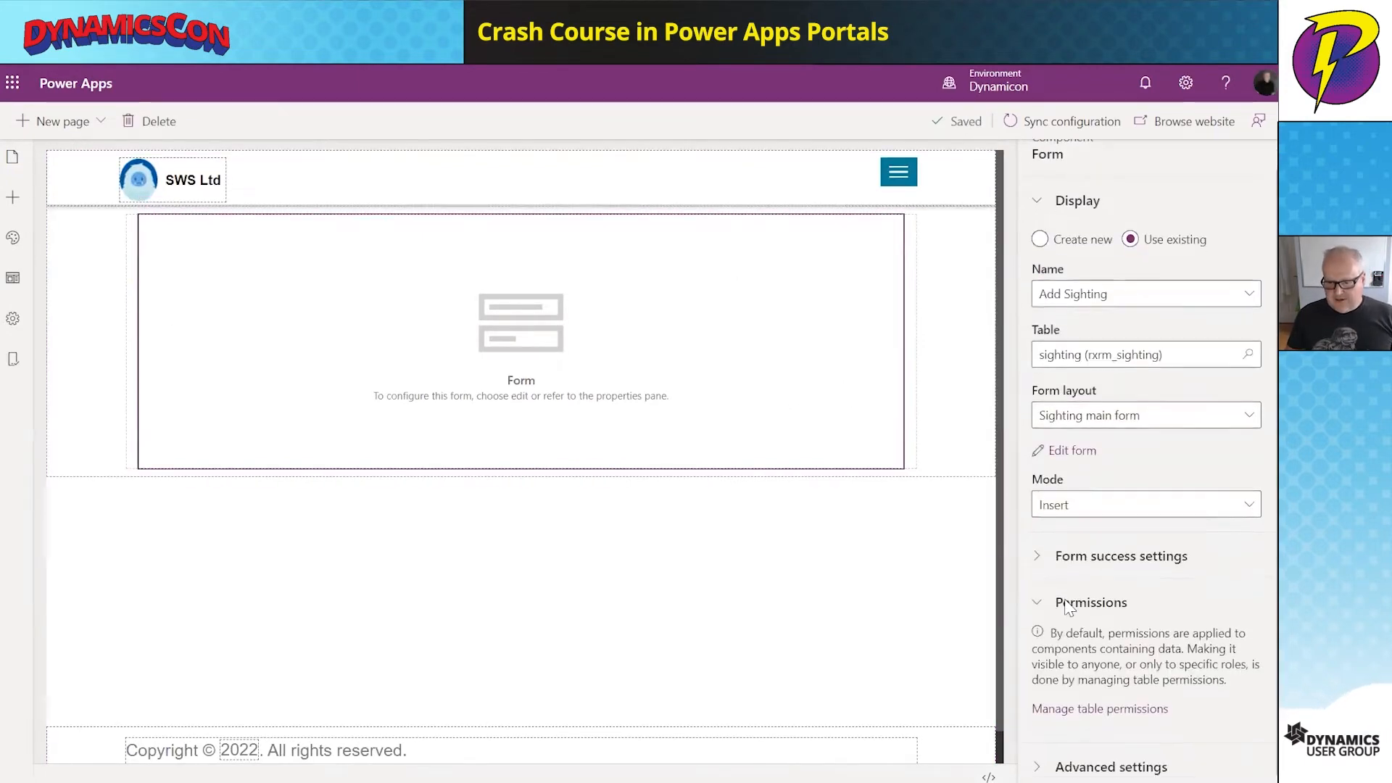
{"action": "left_click", "coordinate": [1085, 708]}
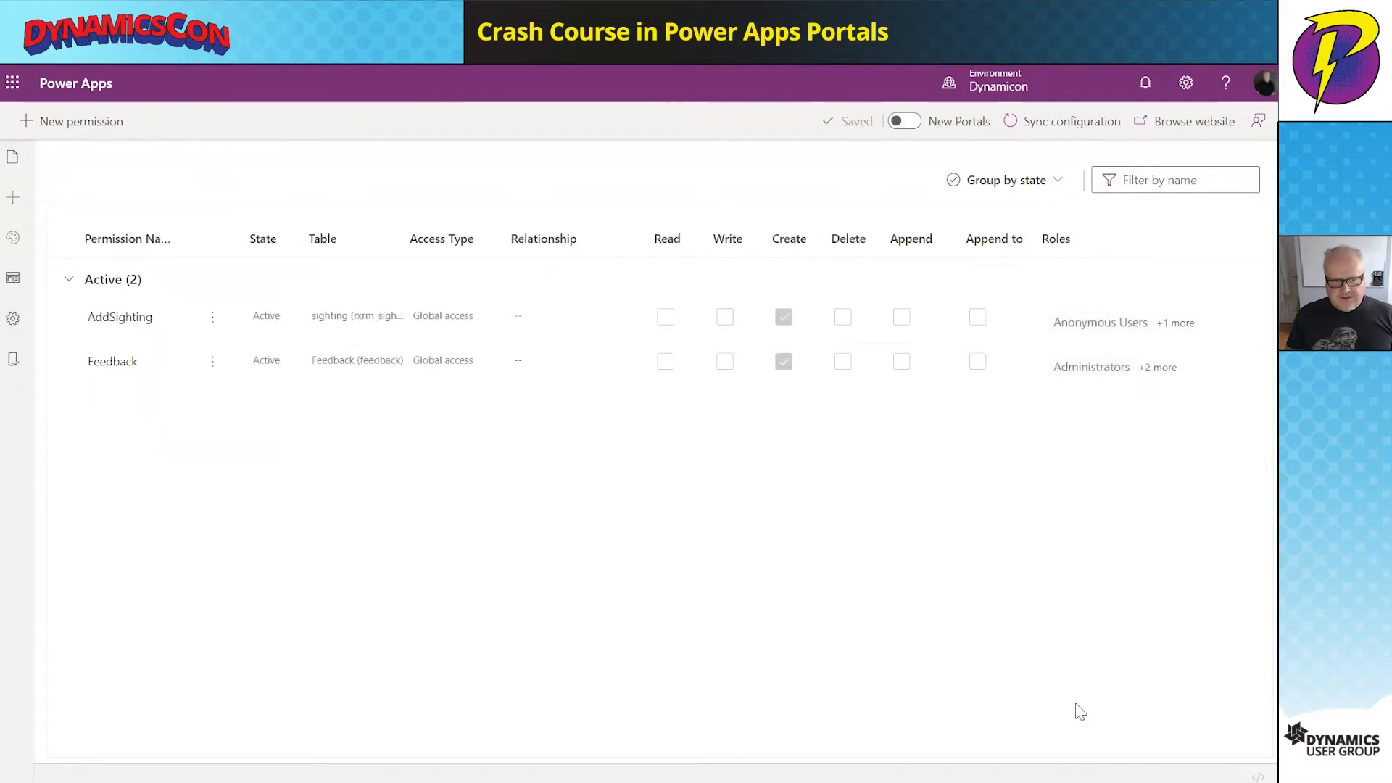
{"action": "left_click", "coordinate": [16, 167]}
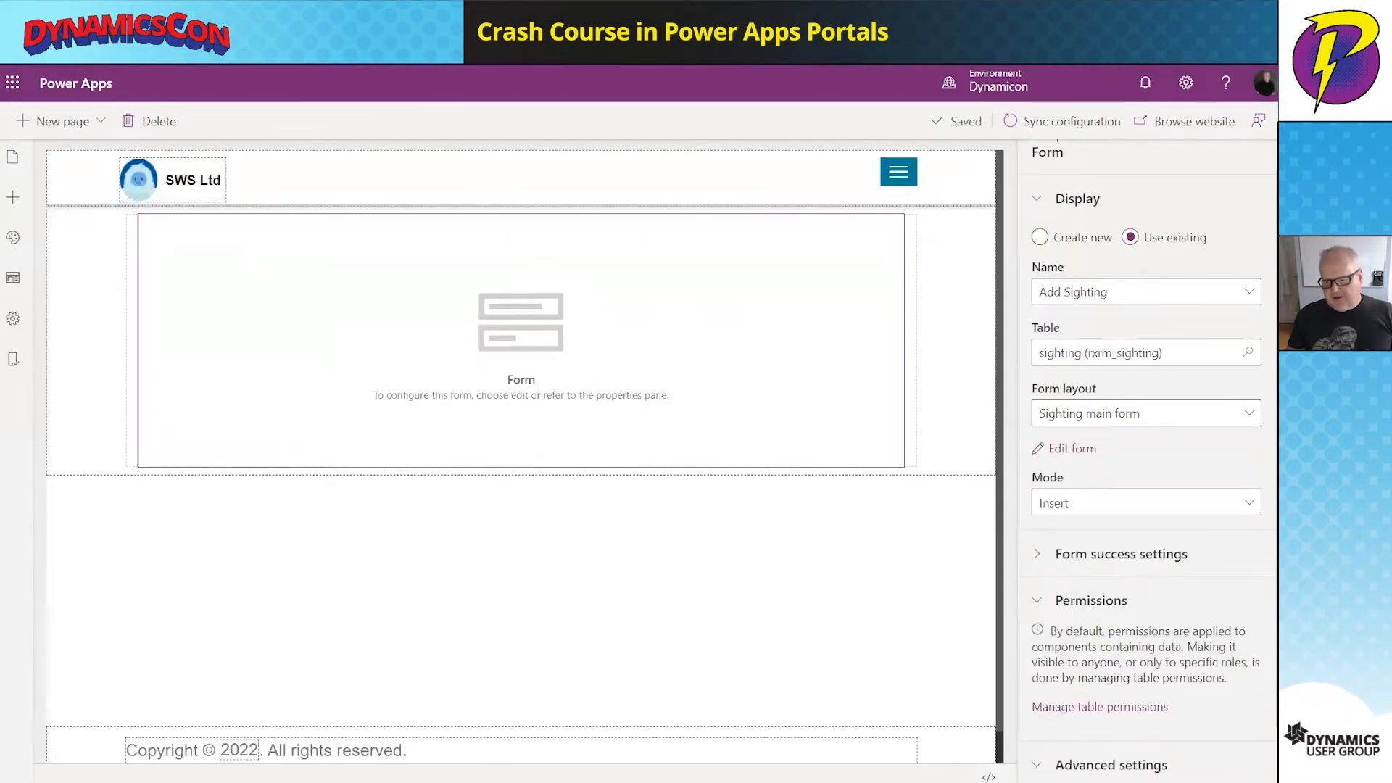
- Turn off Show CAPTCHA for anonymous and authenticated users, then preview the live site
{"action": "scroll", "coordinate": [1152, 665], "scroll_direction": "down", "scroll_amount": 1}
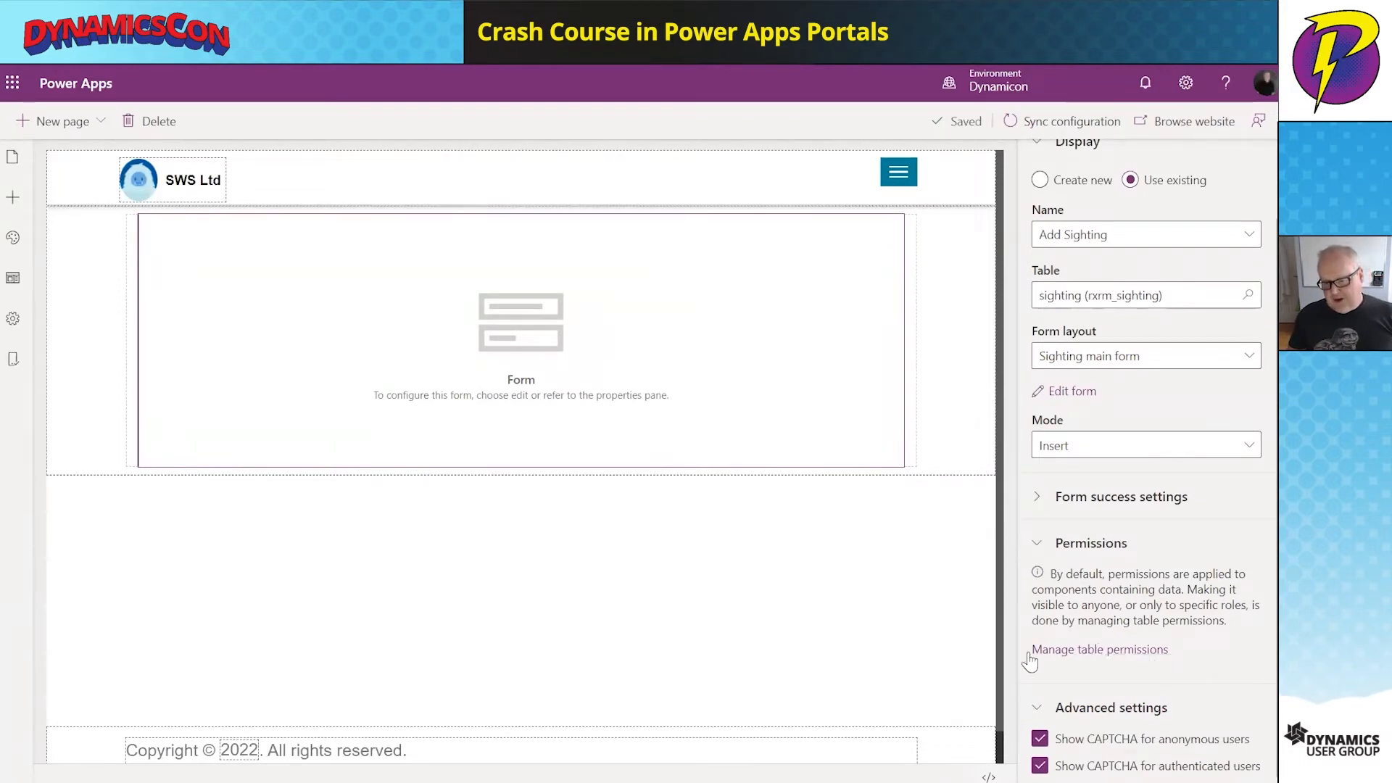
{"action": "left_click", "coordinate": [1039, 739]}
{"action": "left_click", "coordinate": [1040, 766]}
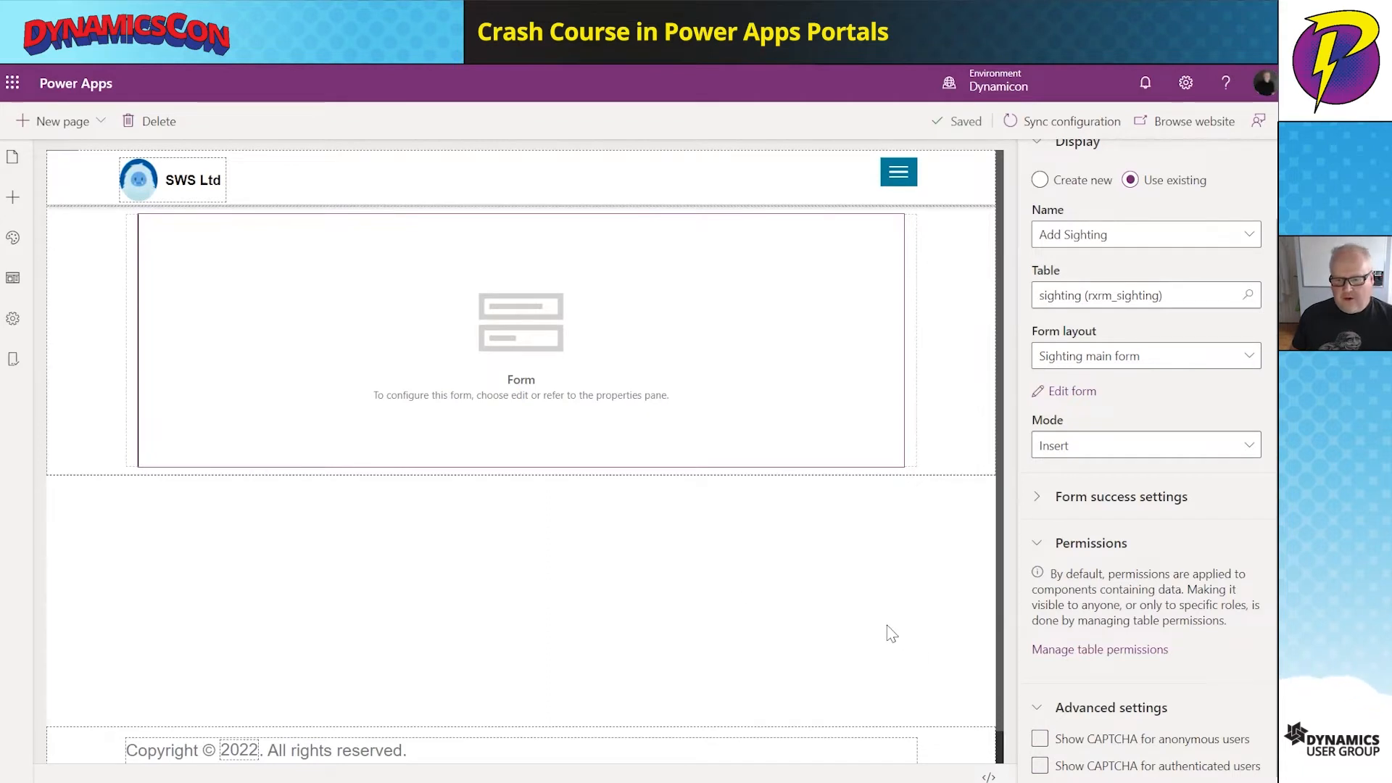
{"action": "left_click", "coordinate": [834, 613]}
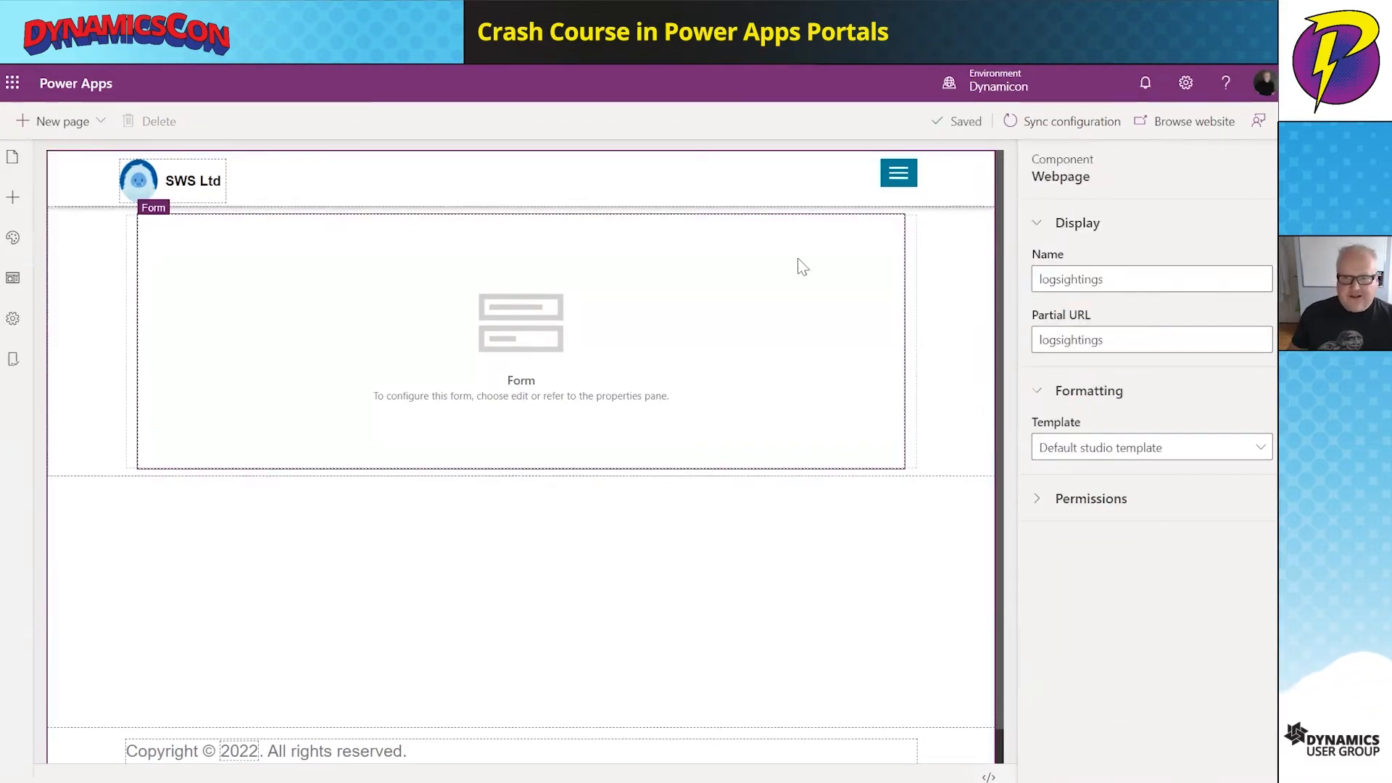
{"action": "left_click", "coordinate": [1169, 135]}
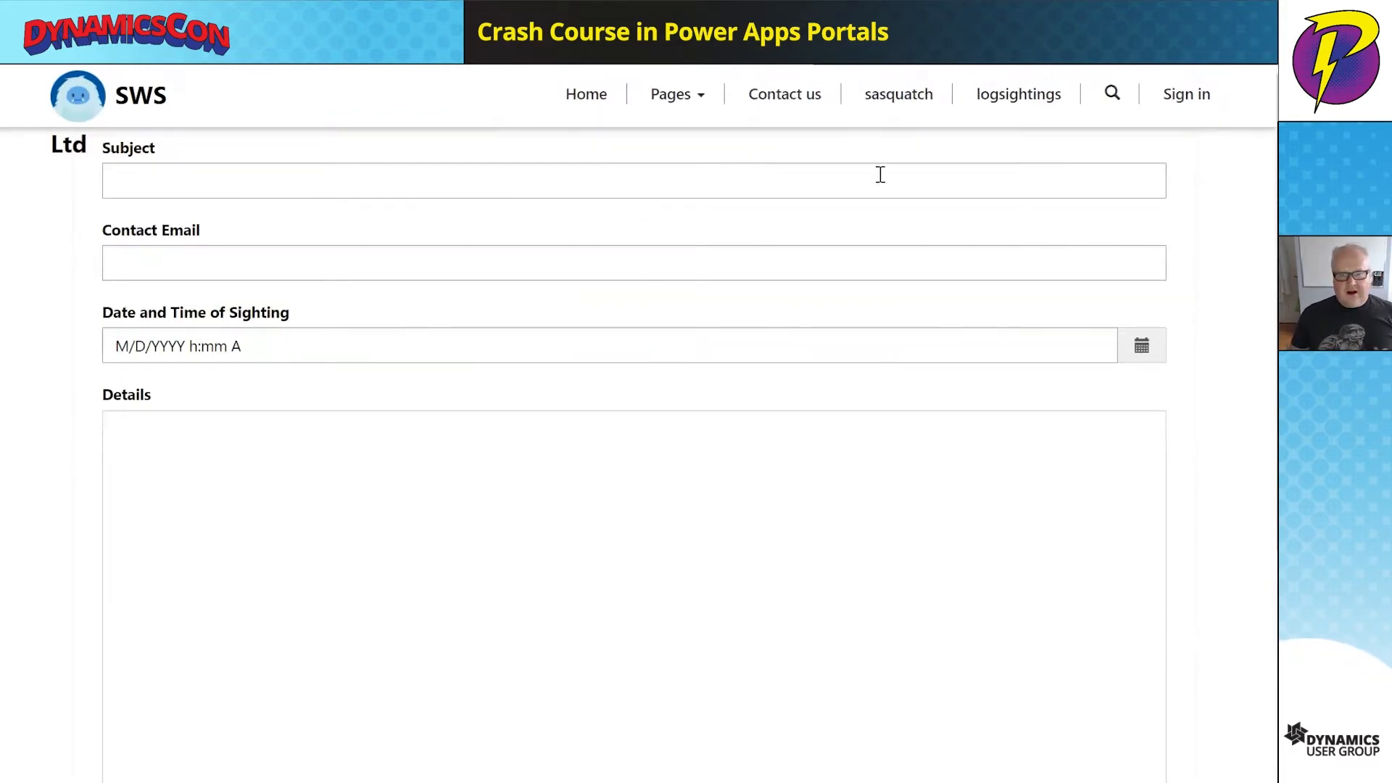
- Enter subject 'Saw Big while camping', the saved contact e-mail, and date 4 February 2022
{"action": "left_click", "coordinate": [727, 192]}
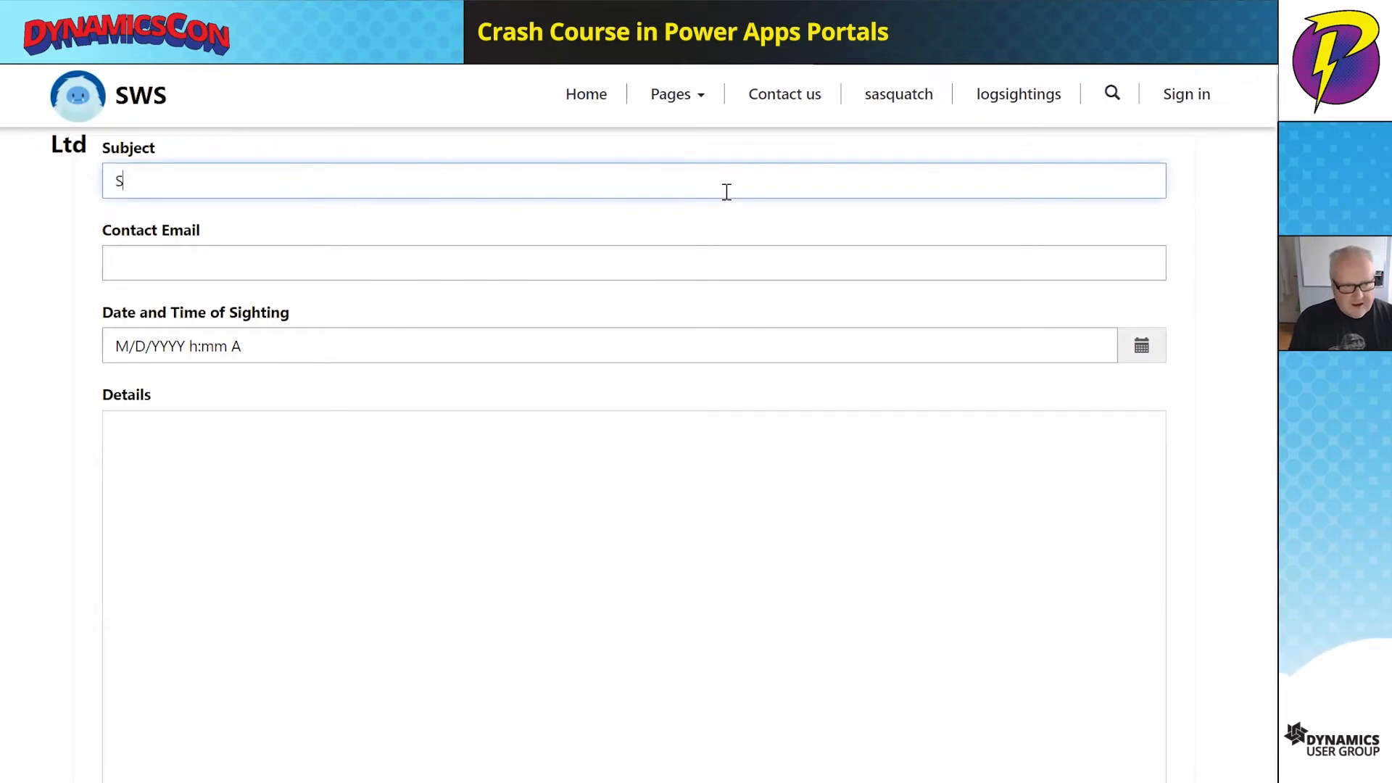
{"action": "type", "text": "Saw Big while camping"}
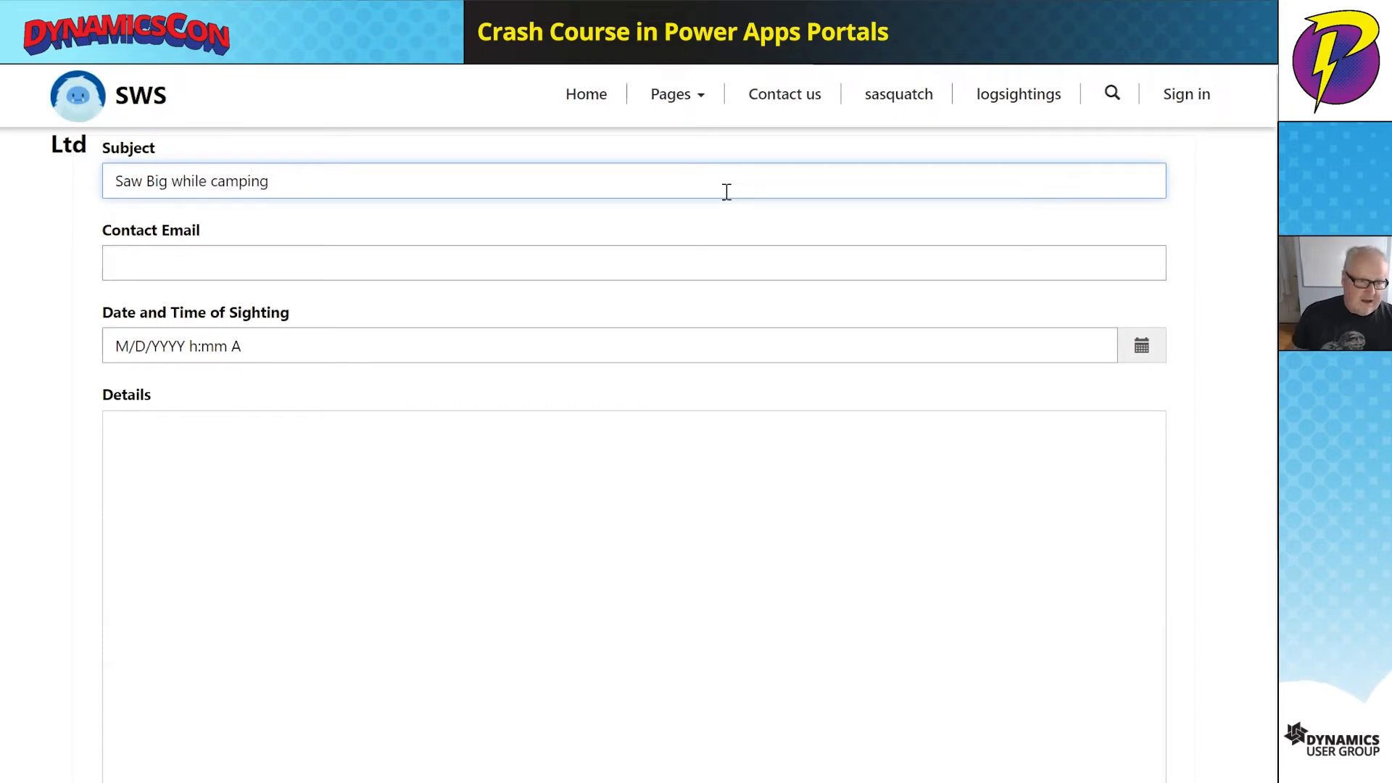
{"action": "left_click", "coordinate": [306, 252]}
{"action": "type", "text": "test@test.com"}
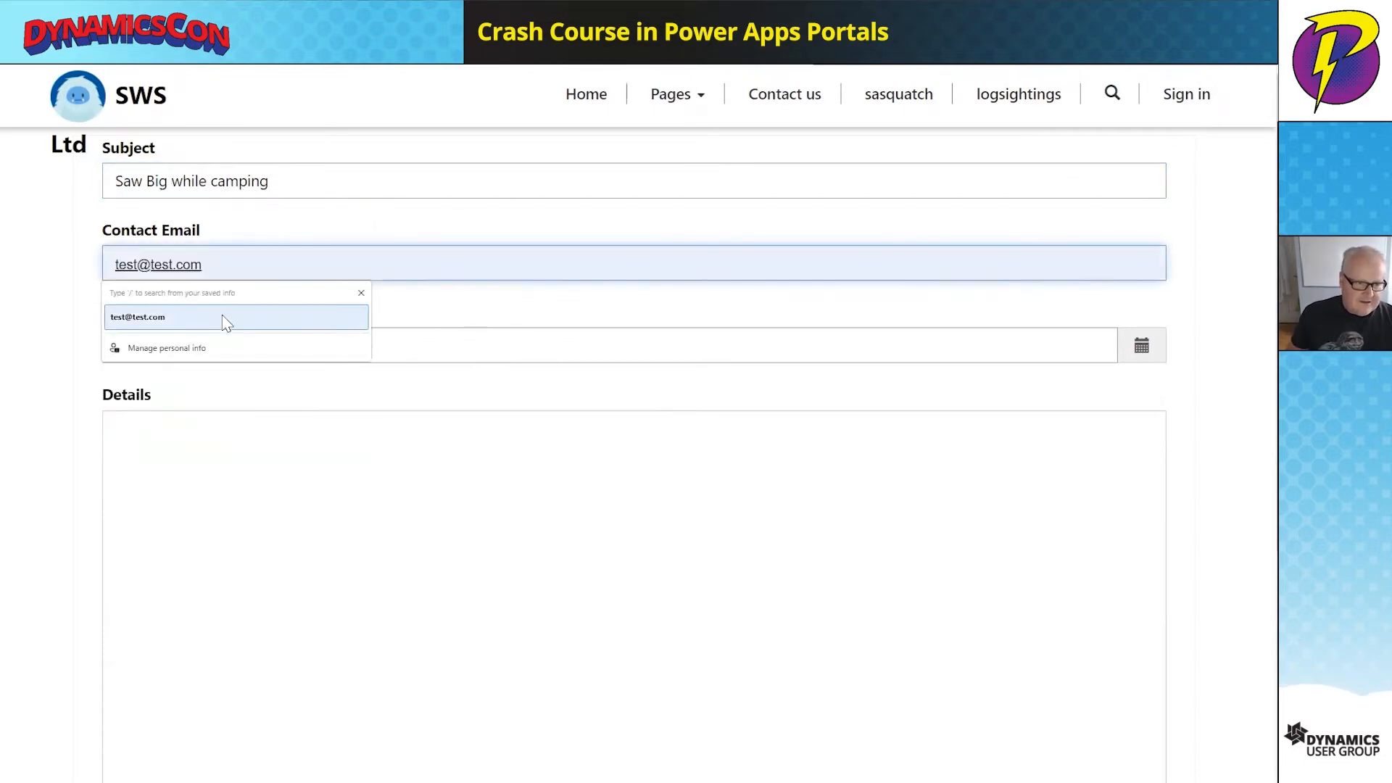
{"action": "left_click", "coordinate": [224, 319]}
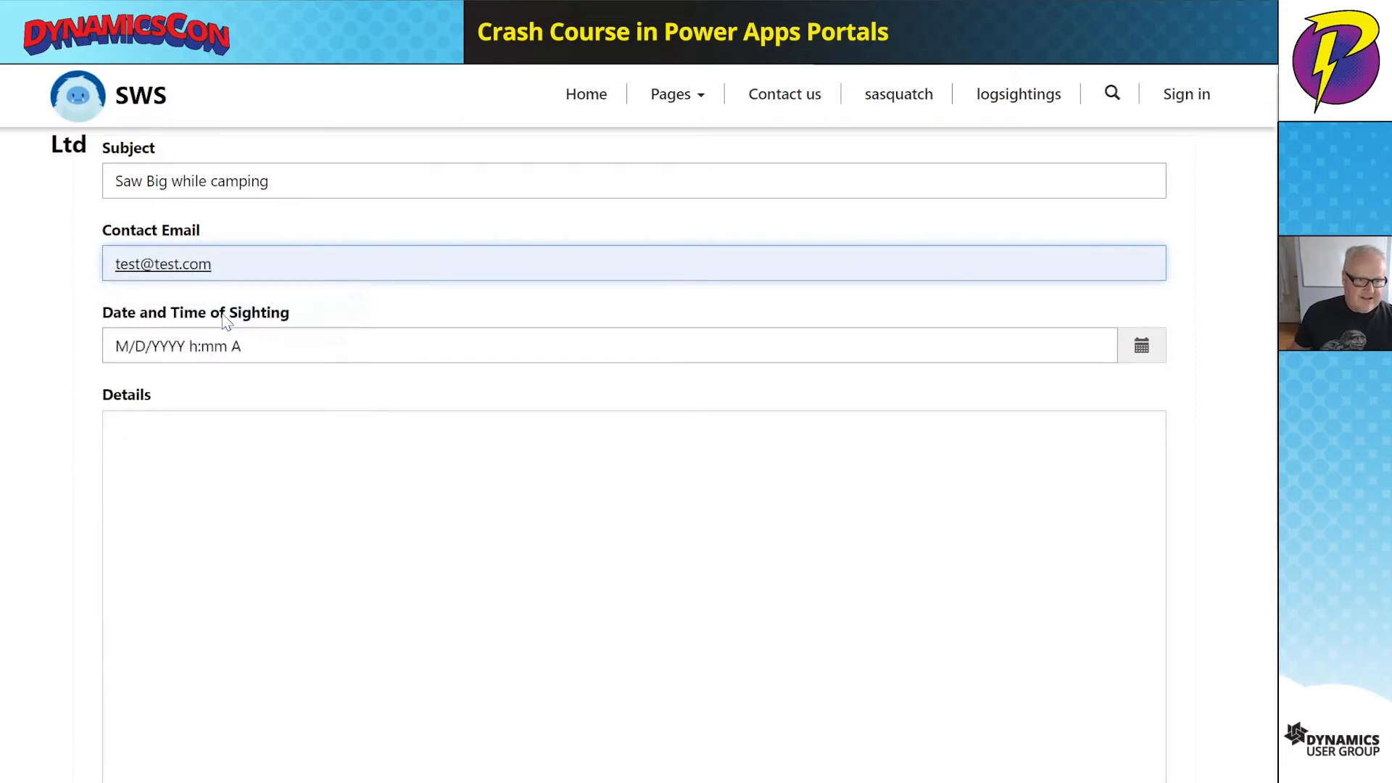
{"action": "left_click", "coordinate": [267, 349]}
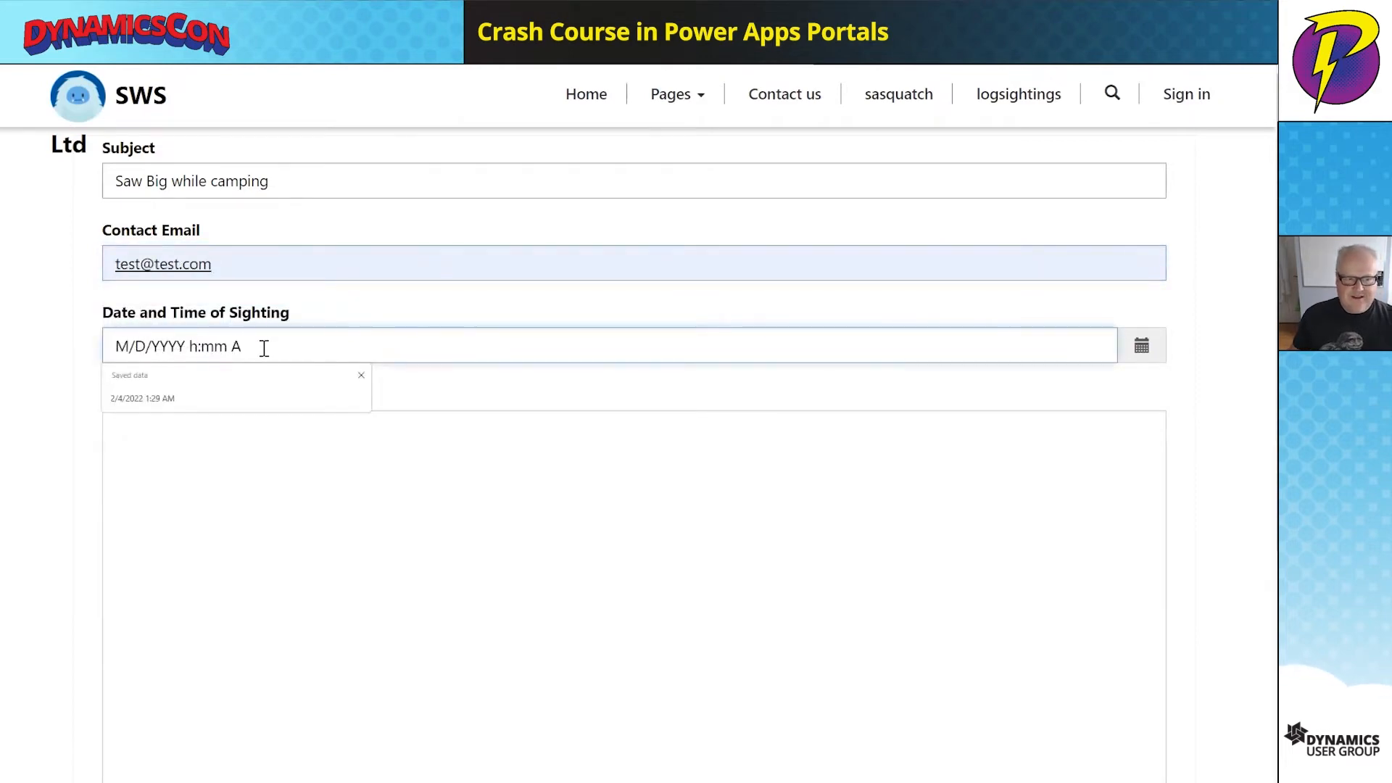
{"action": "left_click", "coordinate": [1140, 349]}
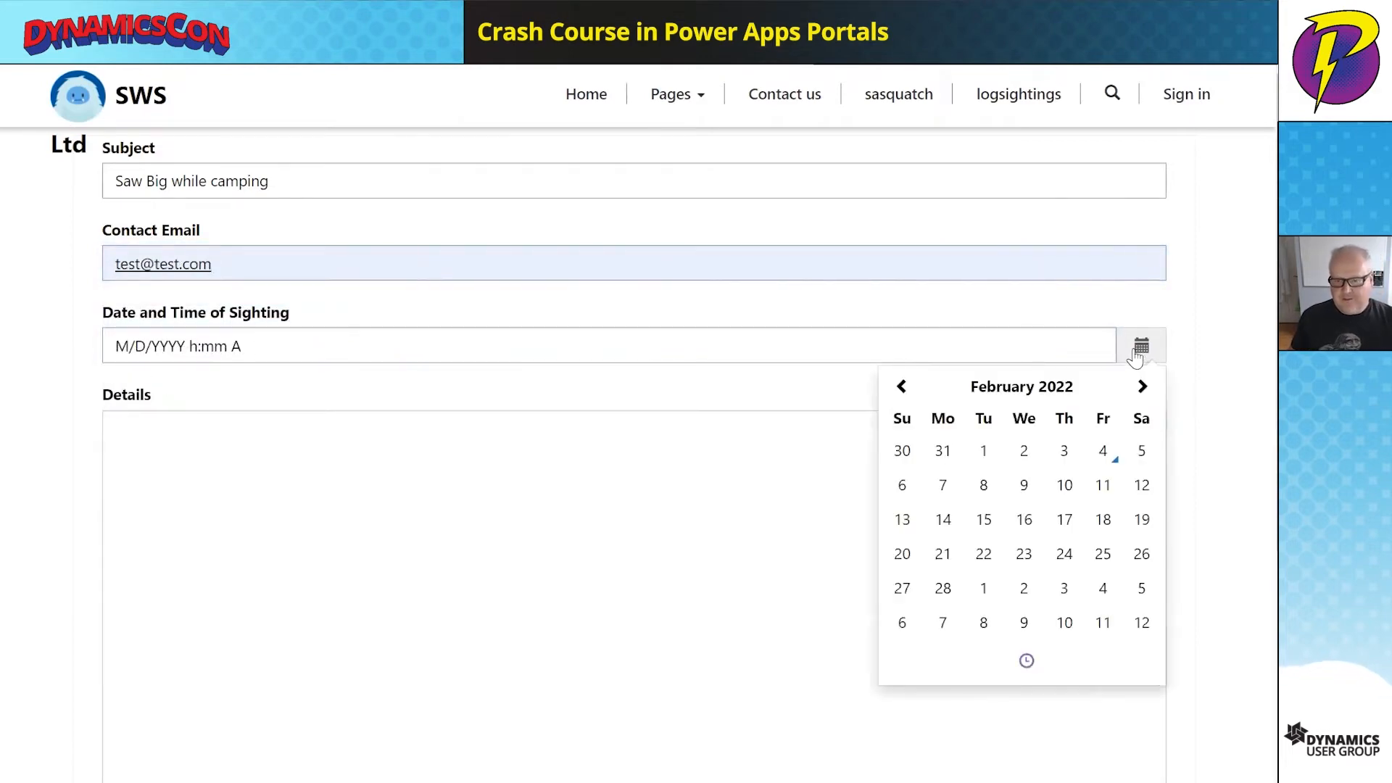
{"action": "left_click", "coordinate": [1102, 453]}
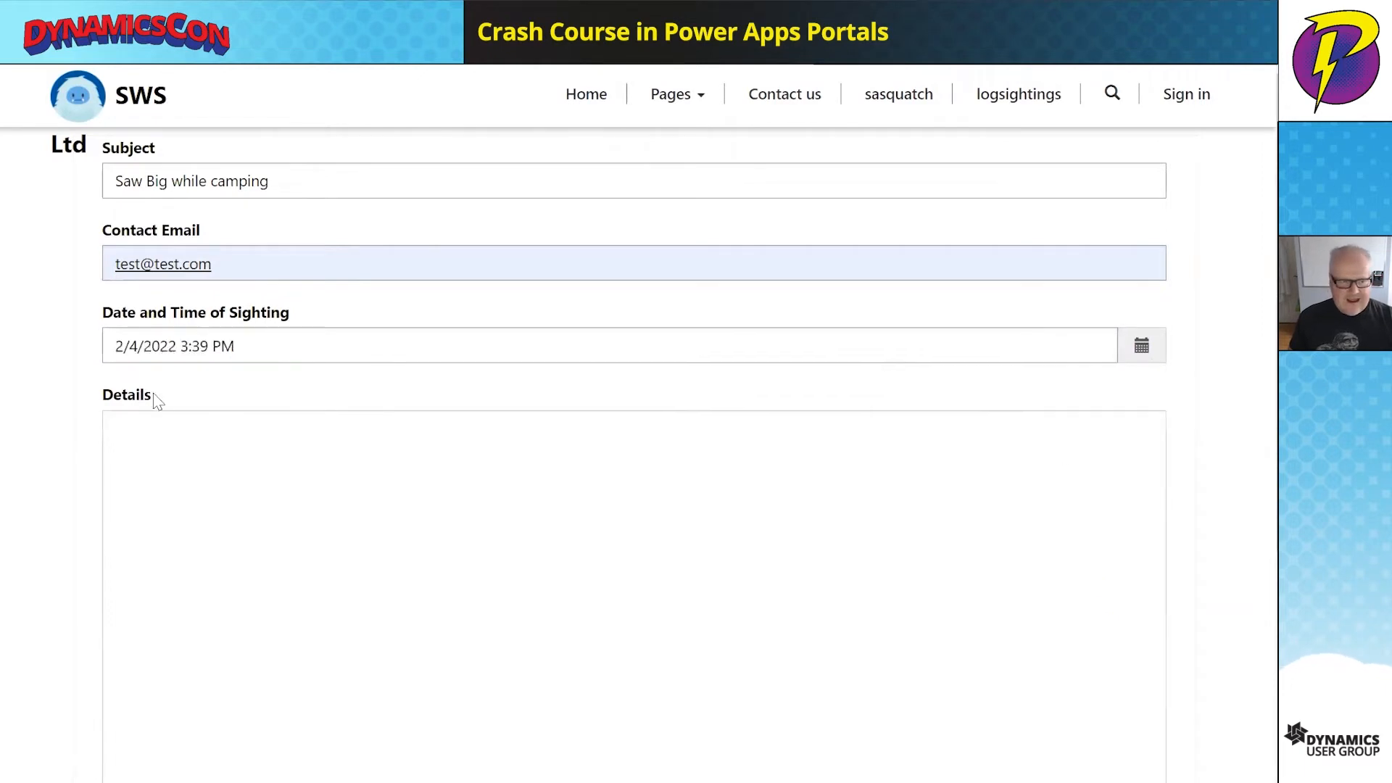
- Describe the Bigfoot sighting while camping in Details and submit the sighting
{"action": "left_click", "coordinate": [155, 478]}
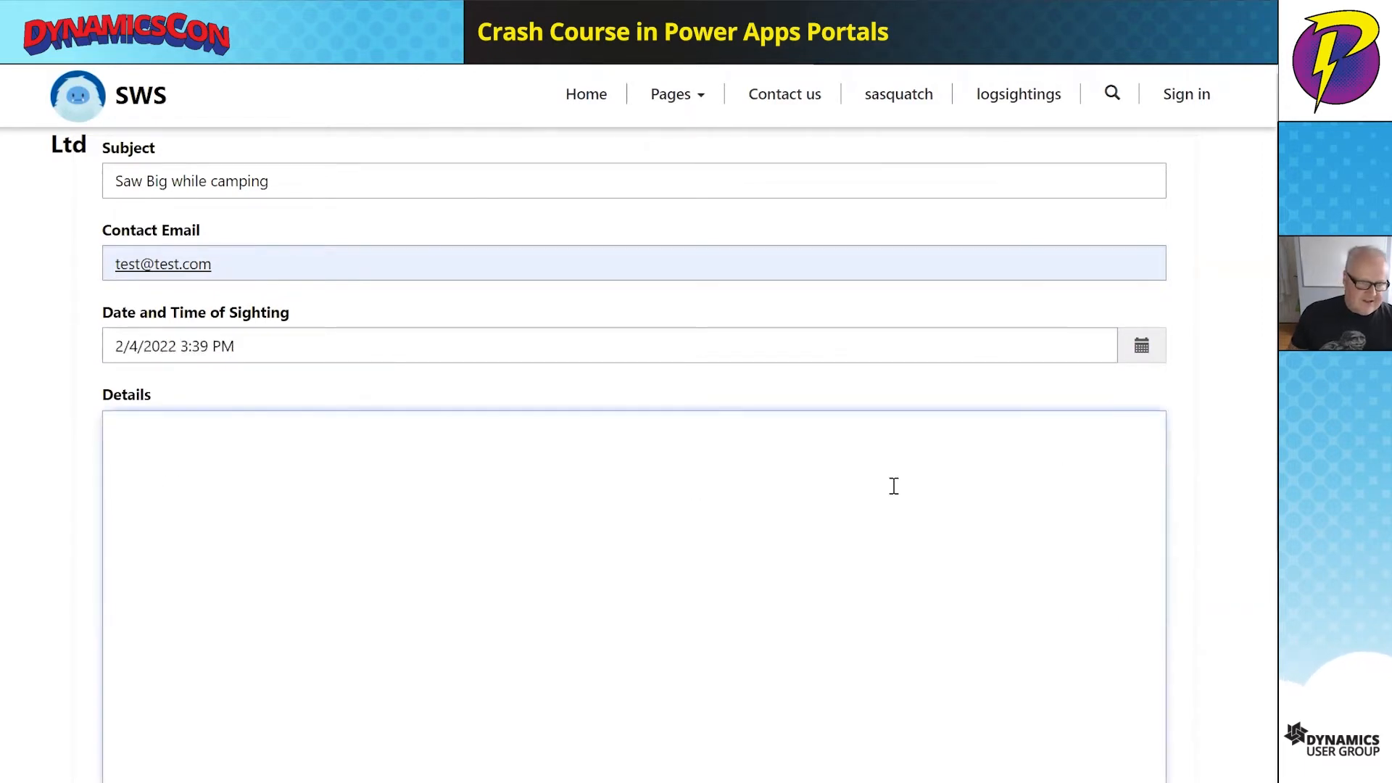
{"action": "type", "text": "Sasw"}
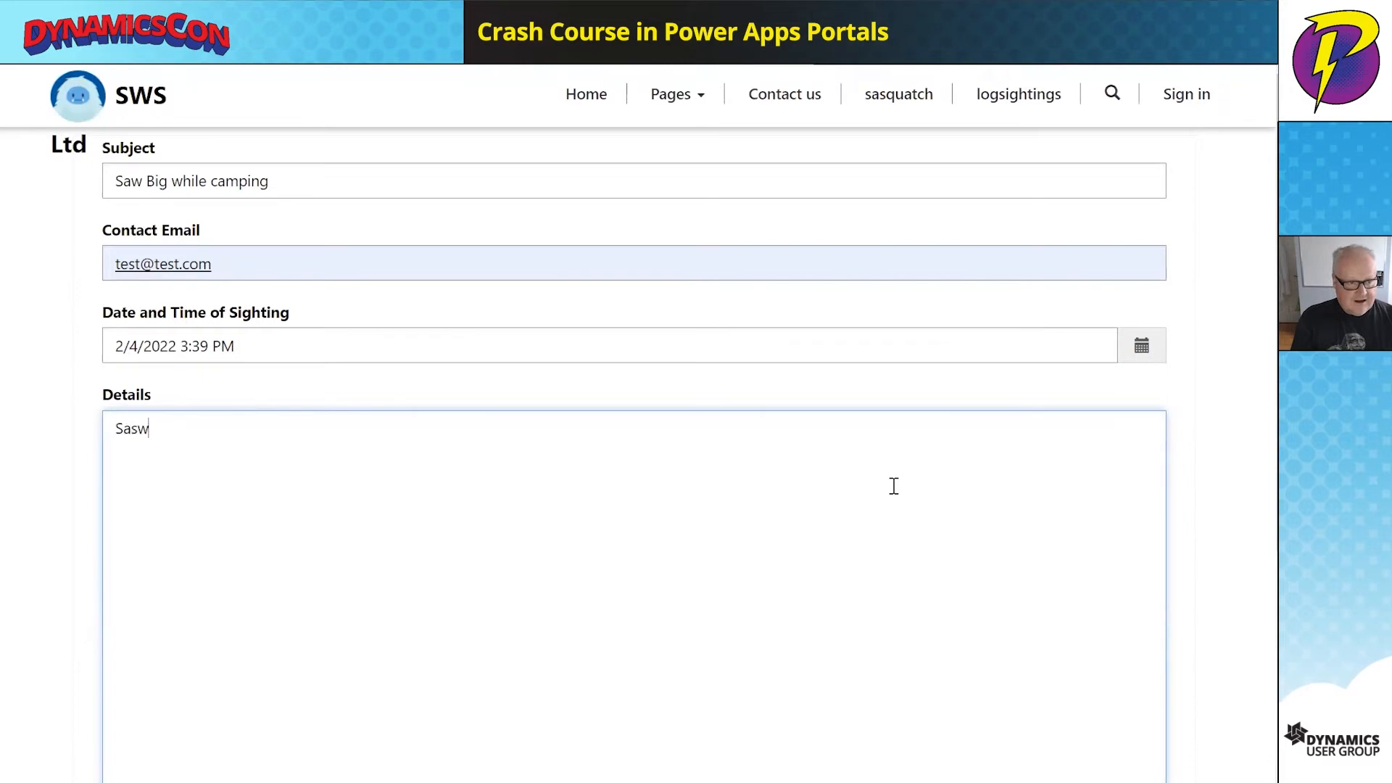
{"action": "key", "text": "BackSpace"}
{"action": "key", "text": "BackSpace"}
{"action": "type", "text": "w bvg"}
{"action": "key", "text": "BackSpace"}
{"action": "key", "text": "BackSpace"}
{"action": "type", "text": "igfo"}
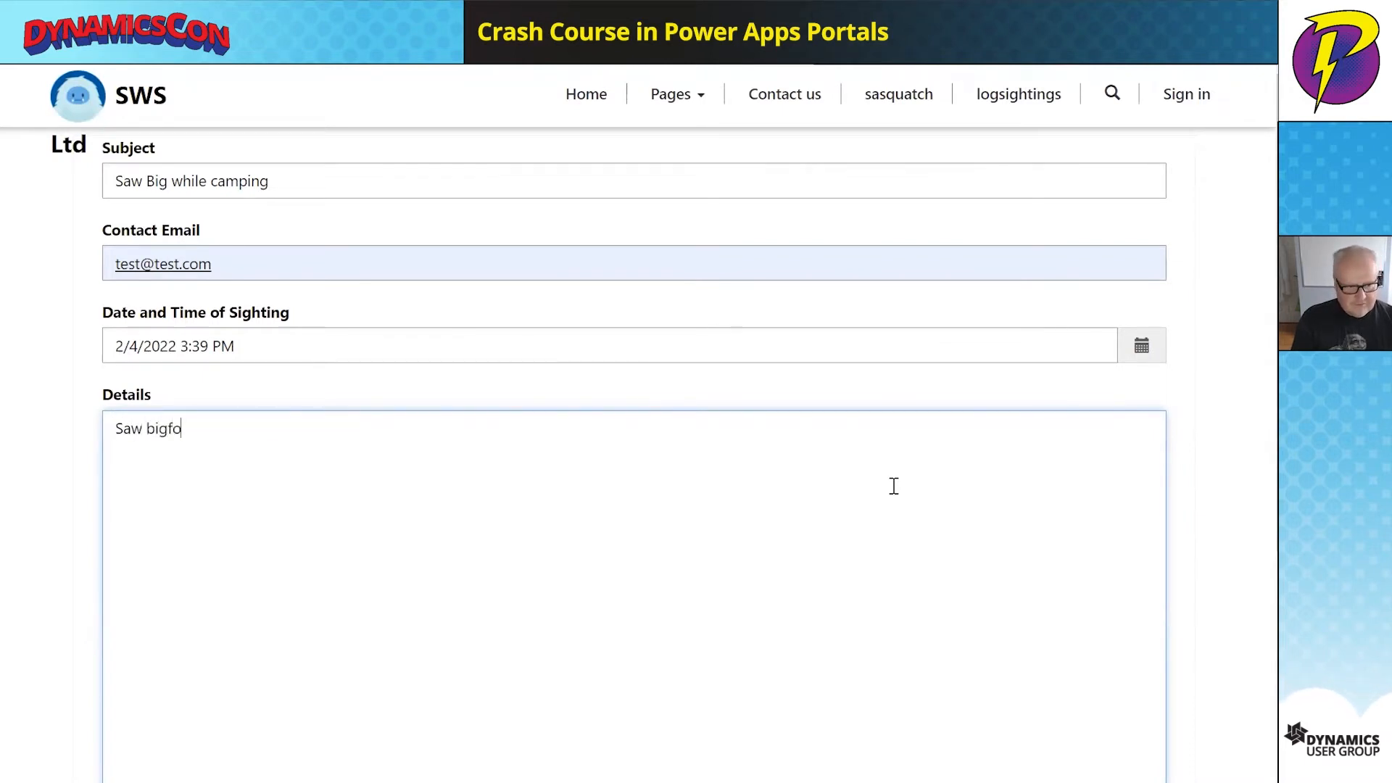
{"action": "type", "text": "ot while camping."}
{"action": "scroll", "coordinate": [780, 483], "scroll_direction": "down", "scroll_amount": 5}
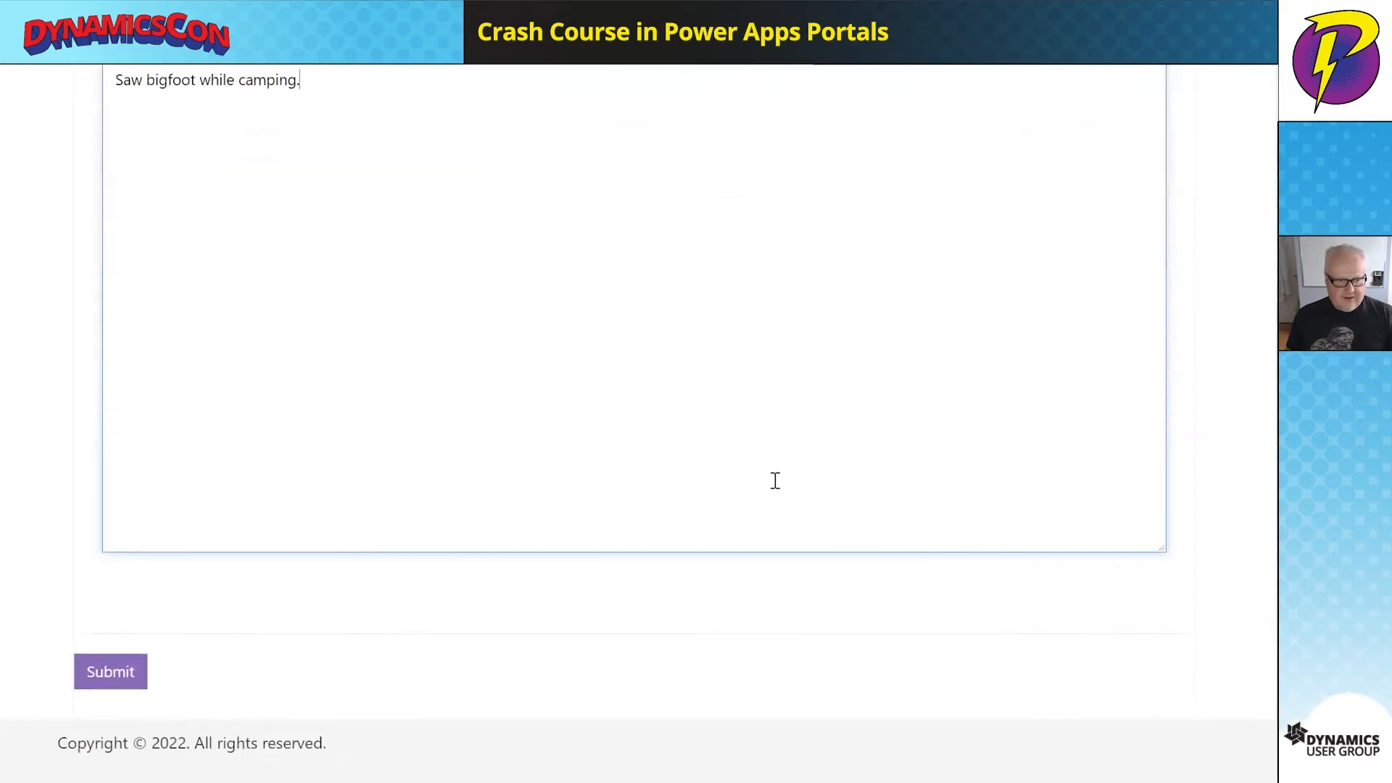
{"action": "left_click", "coordinate": [113, 673]}
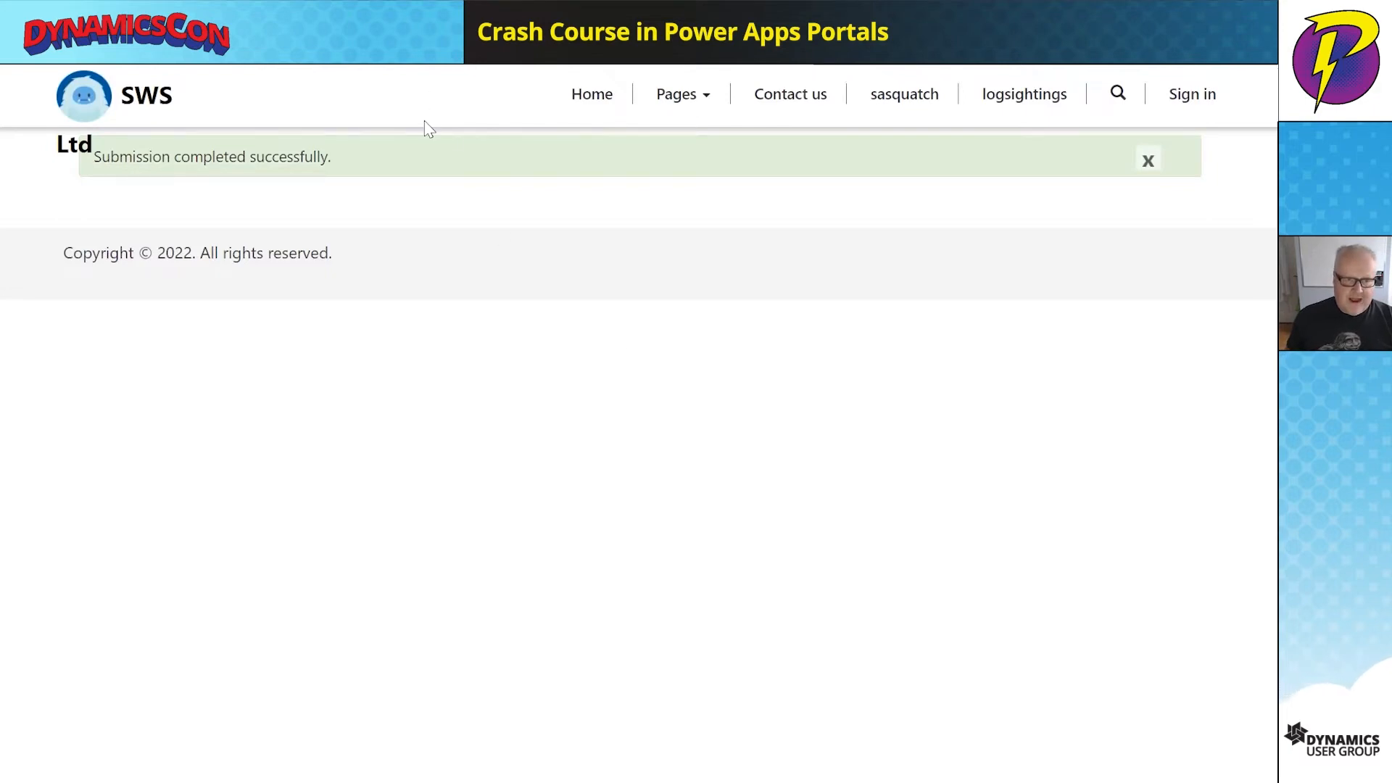
{"action": "left_click", "coordinate": [377, 73]}
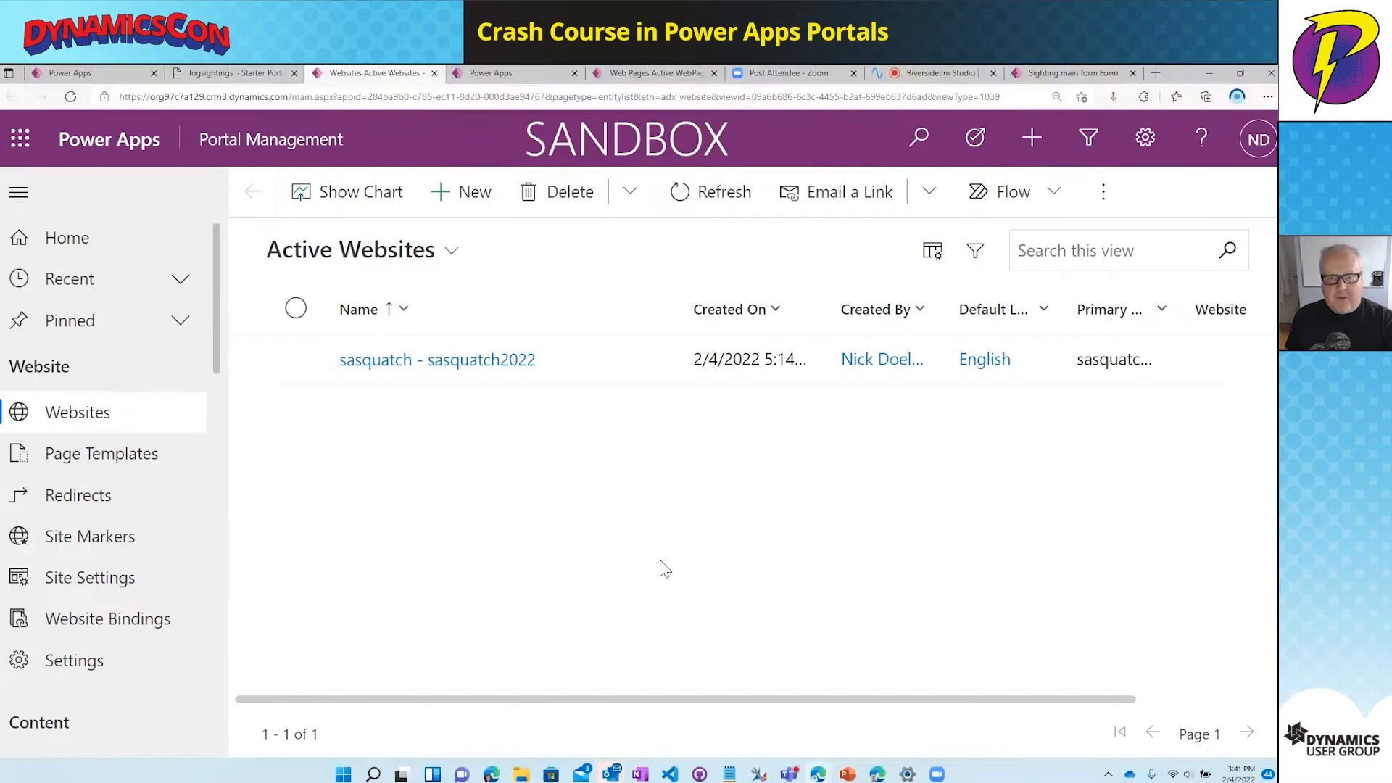
- Open the first sample contact's record from the Contacts list in full screen
{"action": "key", "text": "F11"}
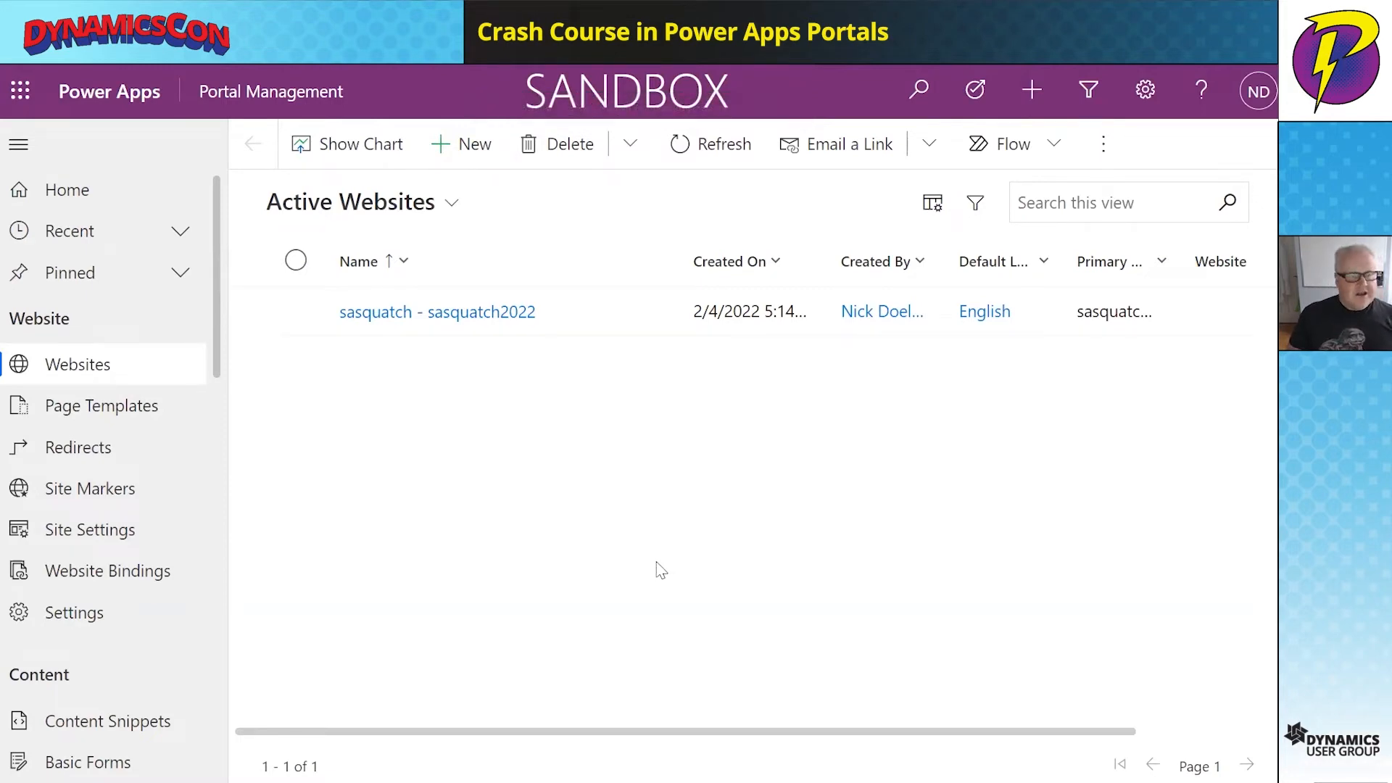
{"action": "scroll", "coordinate": [204, 451], "scroll_direction": "down", "scroll_amount": 12}
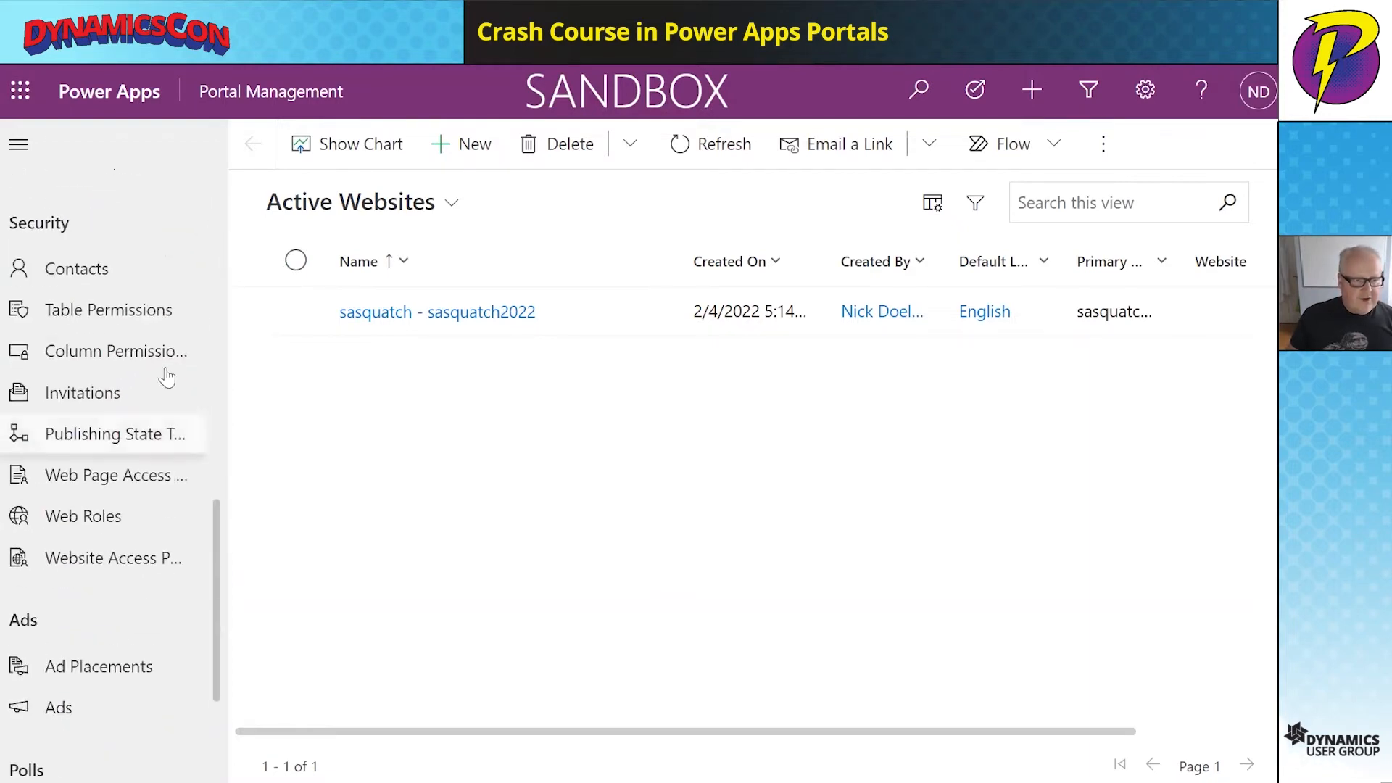
{"action": "left_click", "coordinate": [135, 270]}
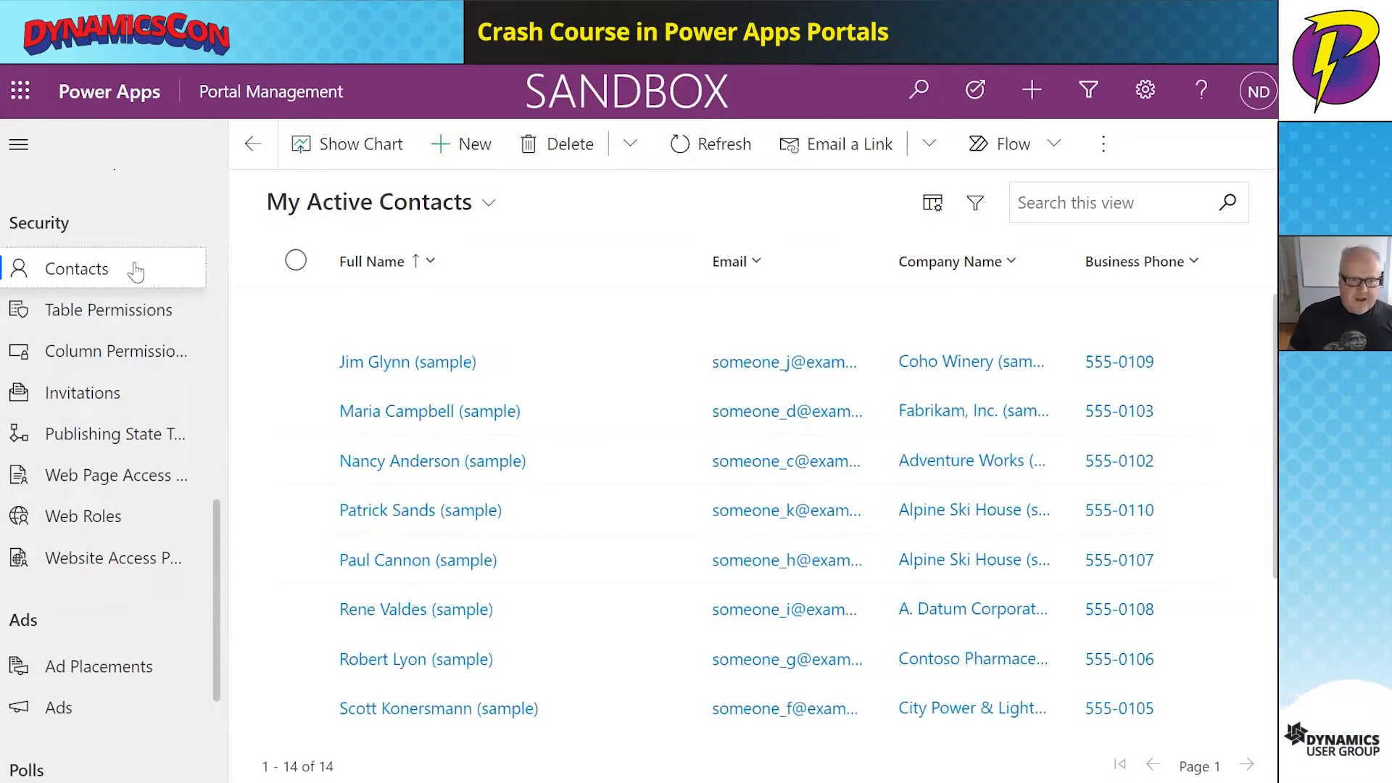
{"action": "left_click", "coordinate": [544, 376]}
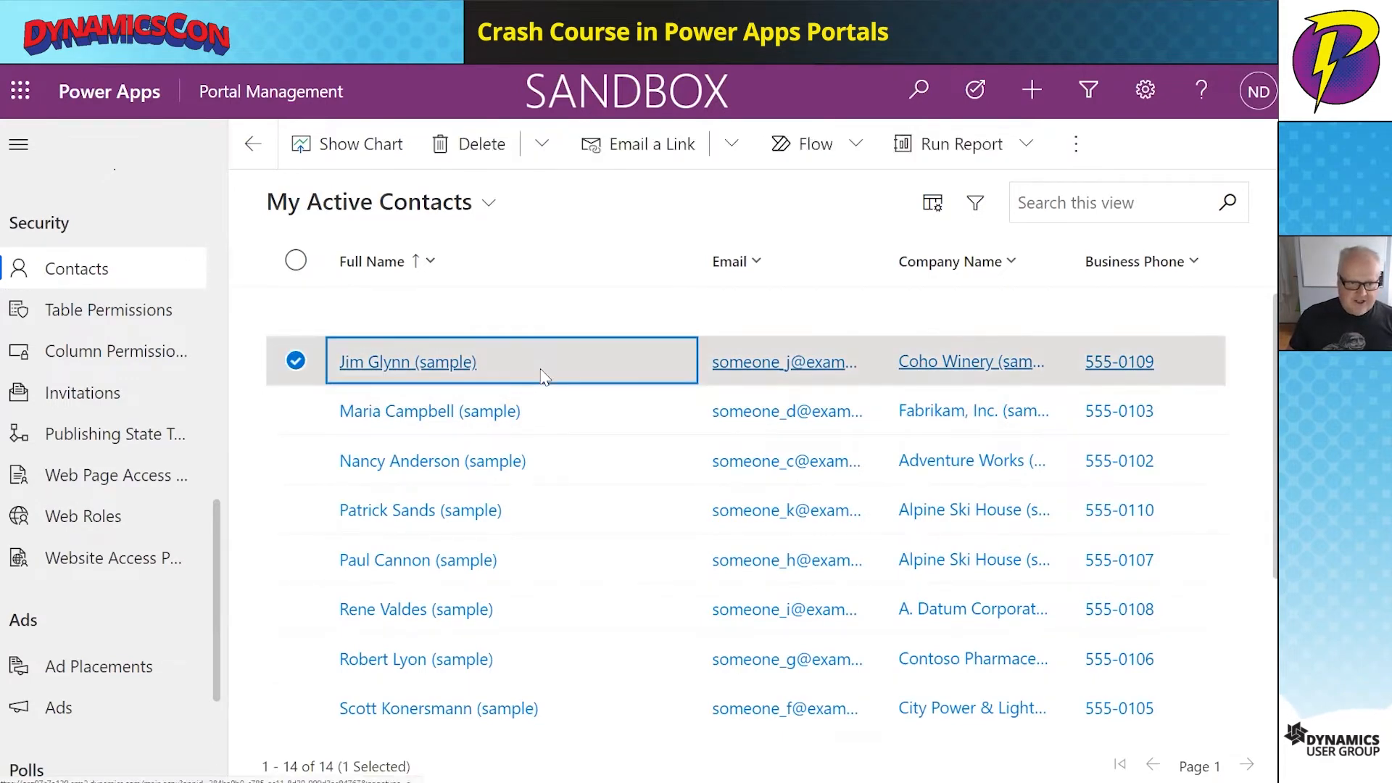
{"action": "left_click", "coordinate": [444, 365]}
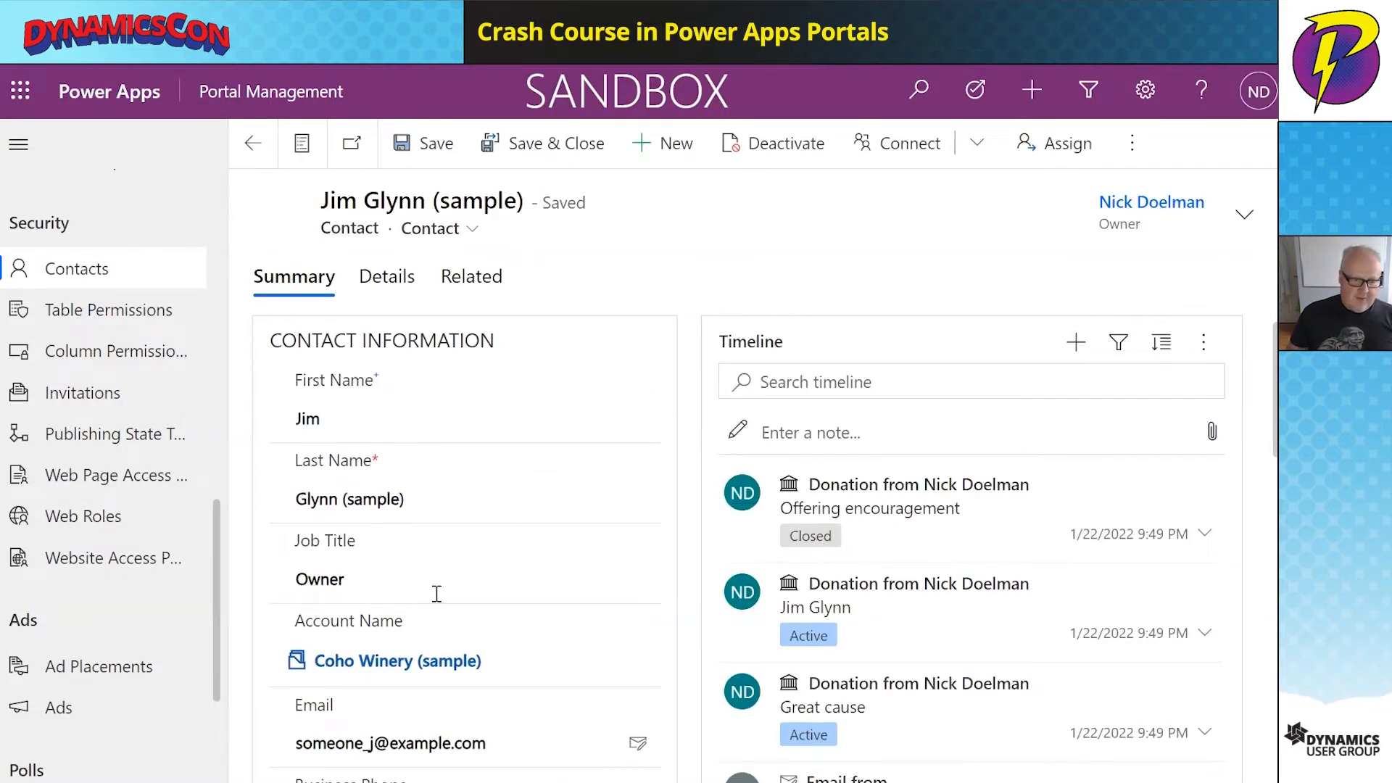
- Start a new portal invitation from the contact record's overflow actions
{"action": "scroll", "coordinate": [437, 592], "scroll_direction": "down", "scroll_amount": 2}
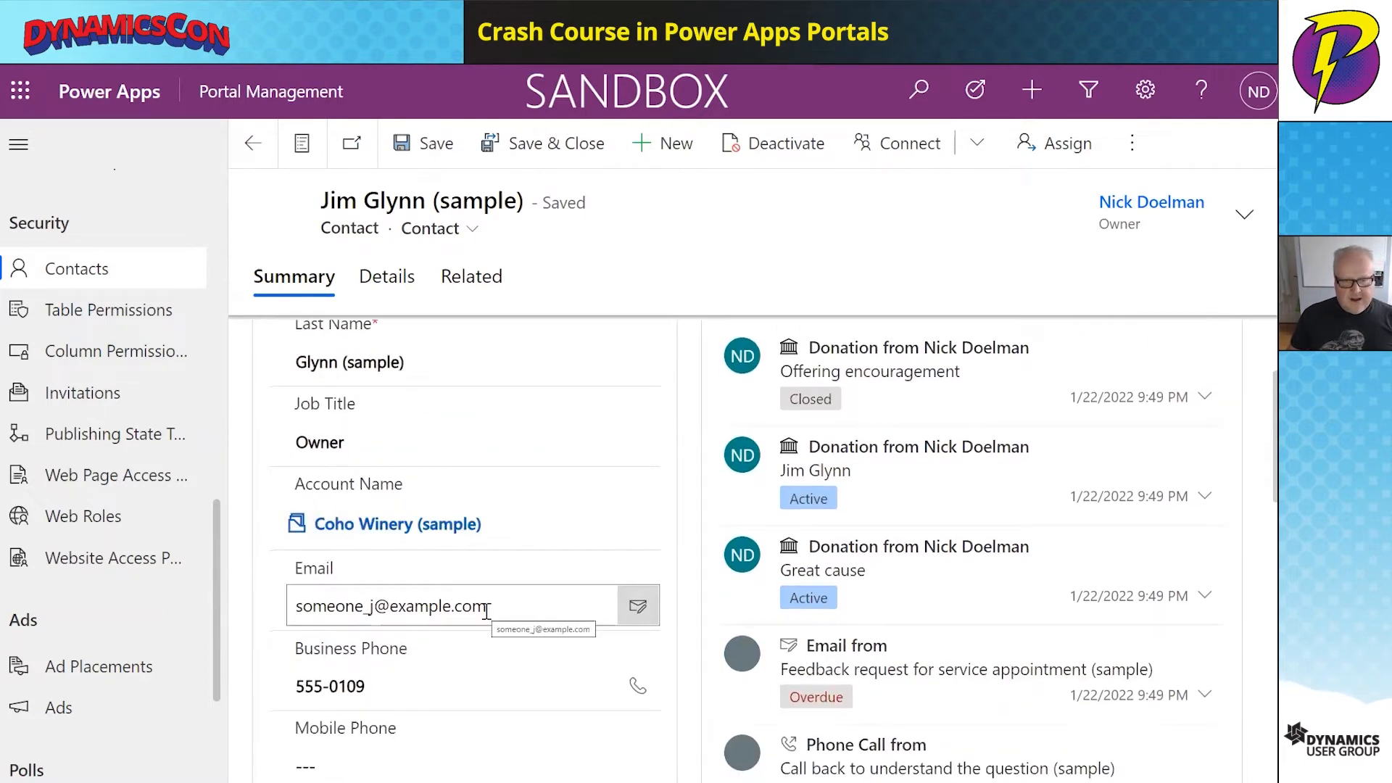
{"action": "scroll", "coordinate": [486, 612], "scroll_direction": "up", "scroll_amount": 2}
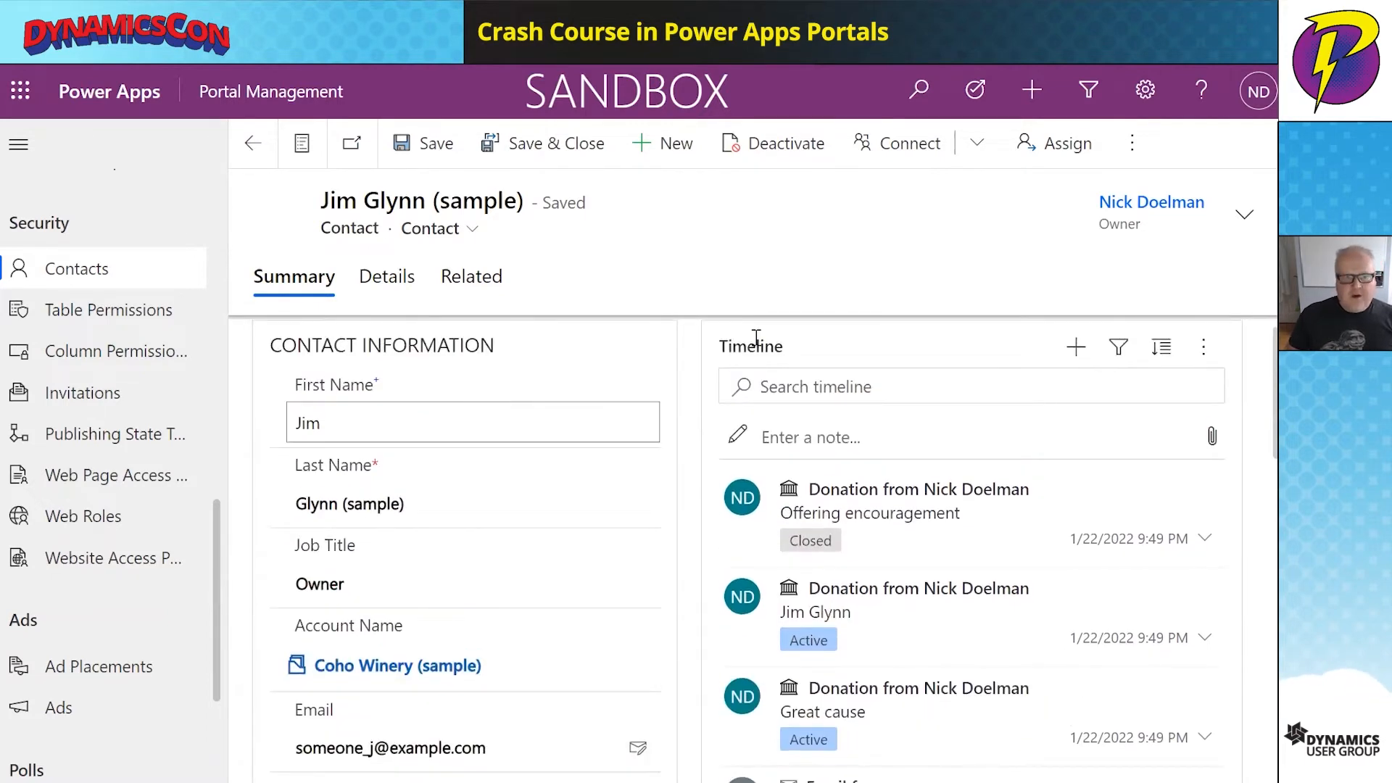
{"action": "left_click", "coordinate": [981, 153]}
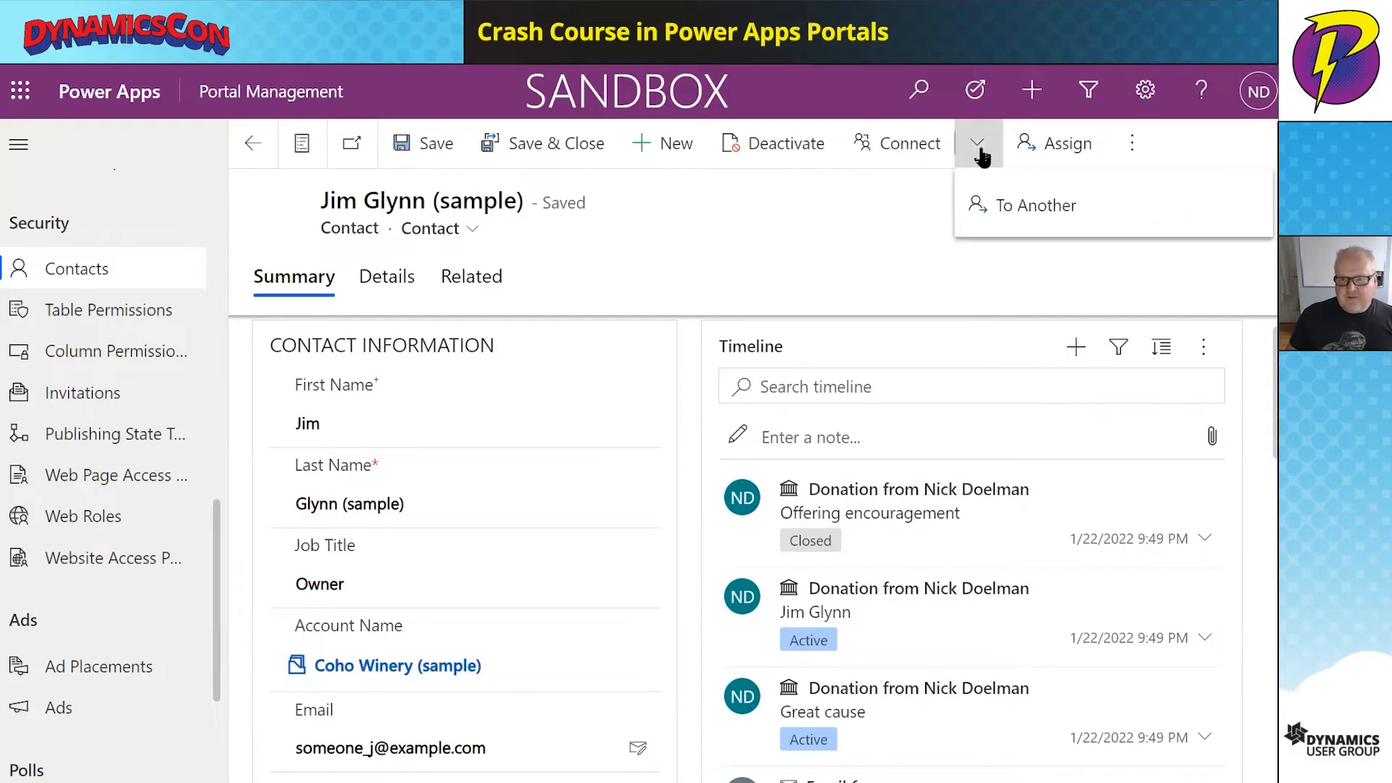
{"action": "left_click", "coordinate": [1132, 143]}
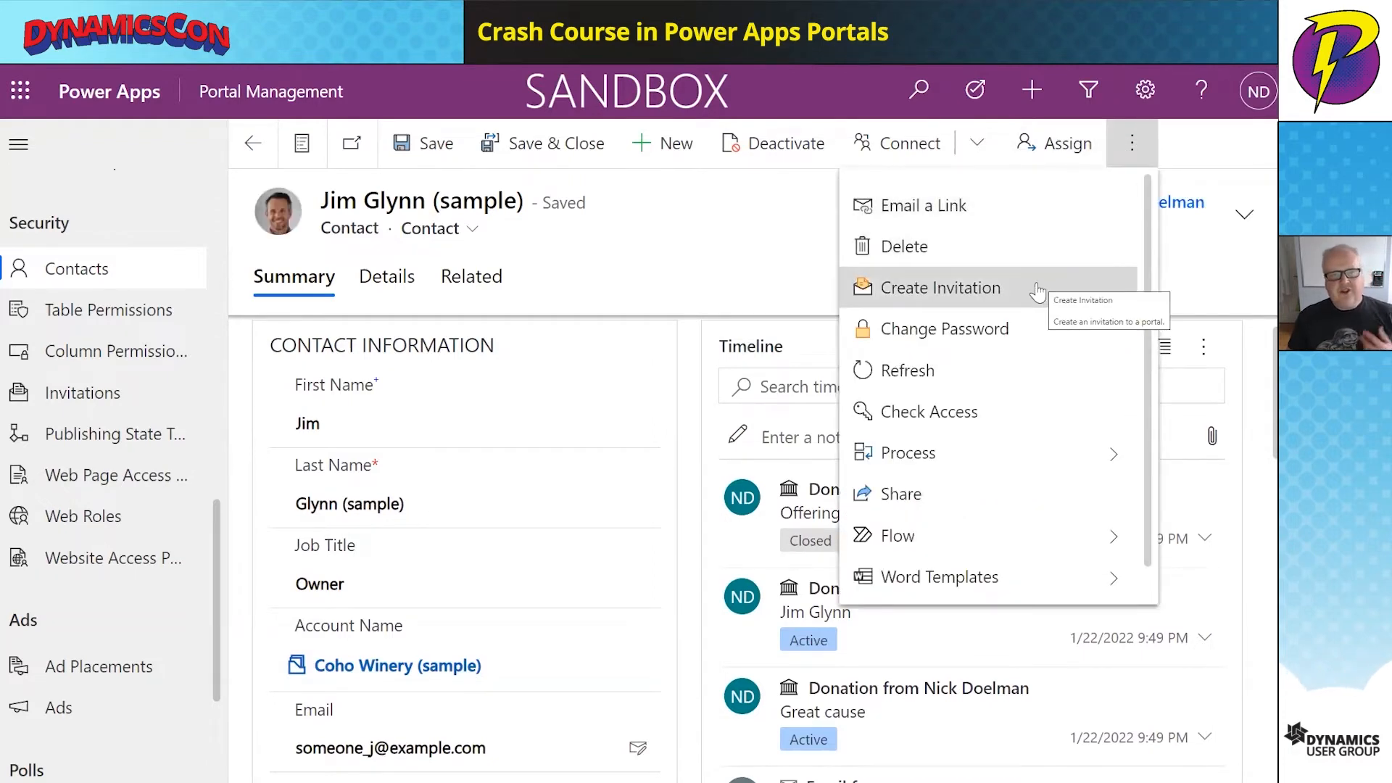
{"action": "left_click", "coordinate": [990, 289]}
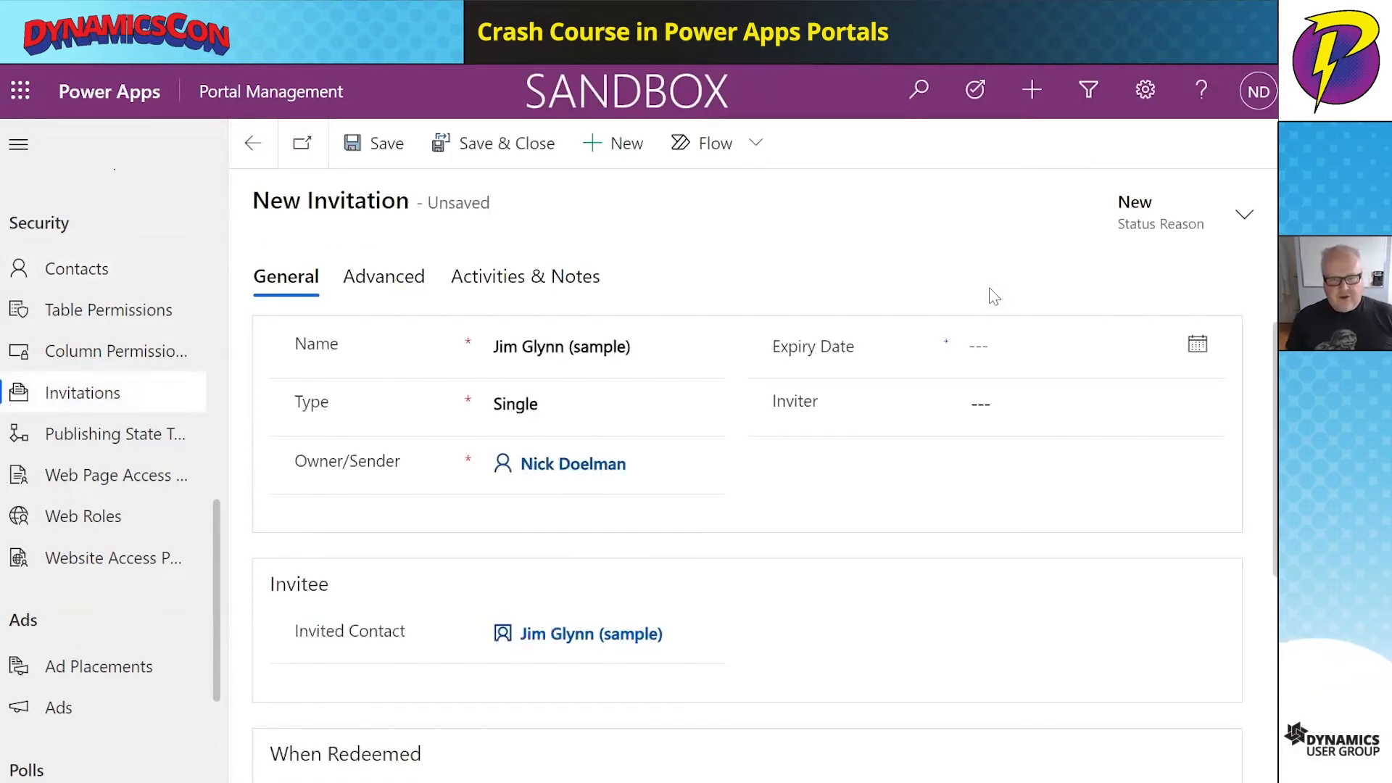
- Save the Single invitation and copy its generated invitation code from the Advanced tab
{"action": "left_click", "coordinate": [373, 153]}
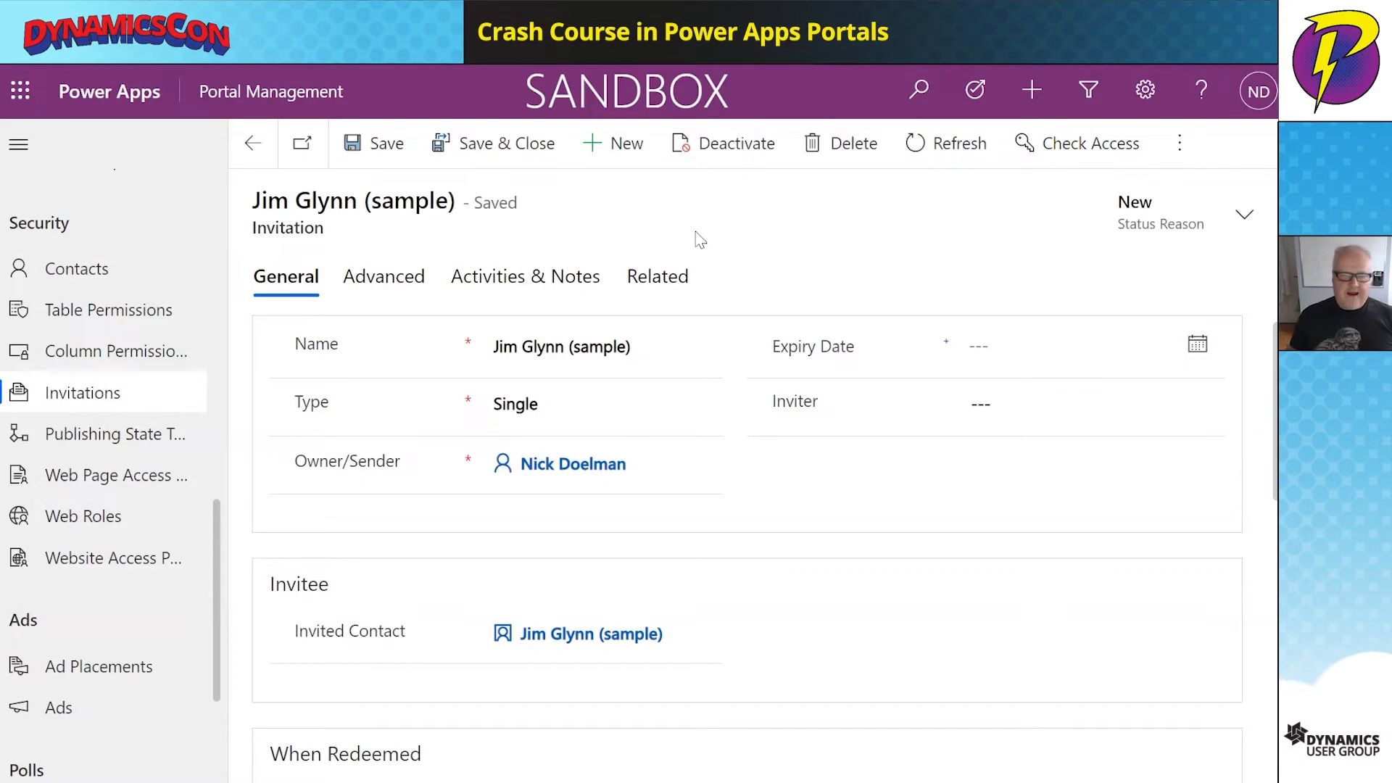
{"action": "left_click", "coordinate": [385, 283]}
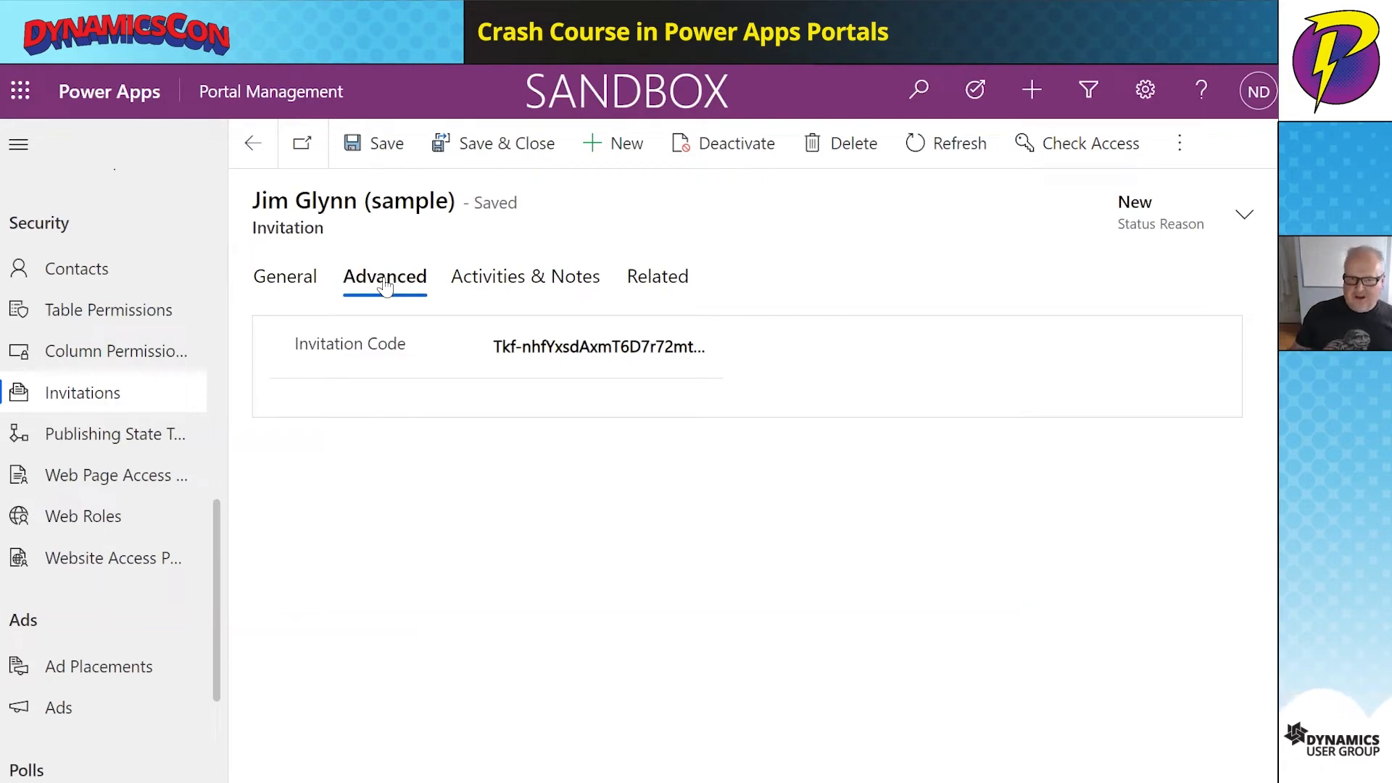
{"action": "left_click_drag", "start_coordinate": [492, 345], "coordinate": [786, 348]}
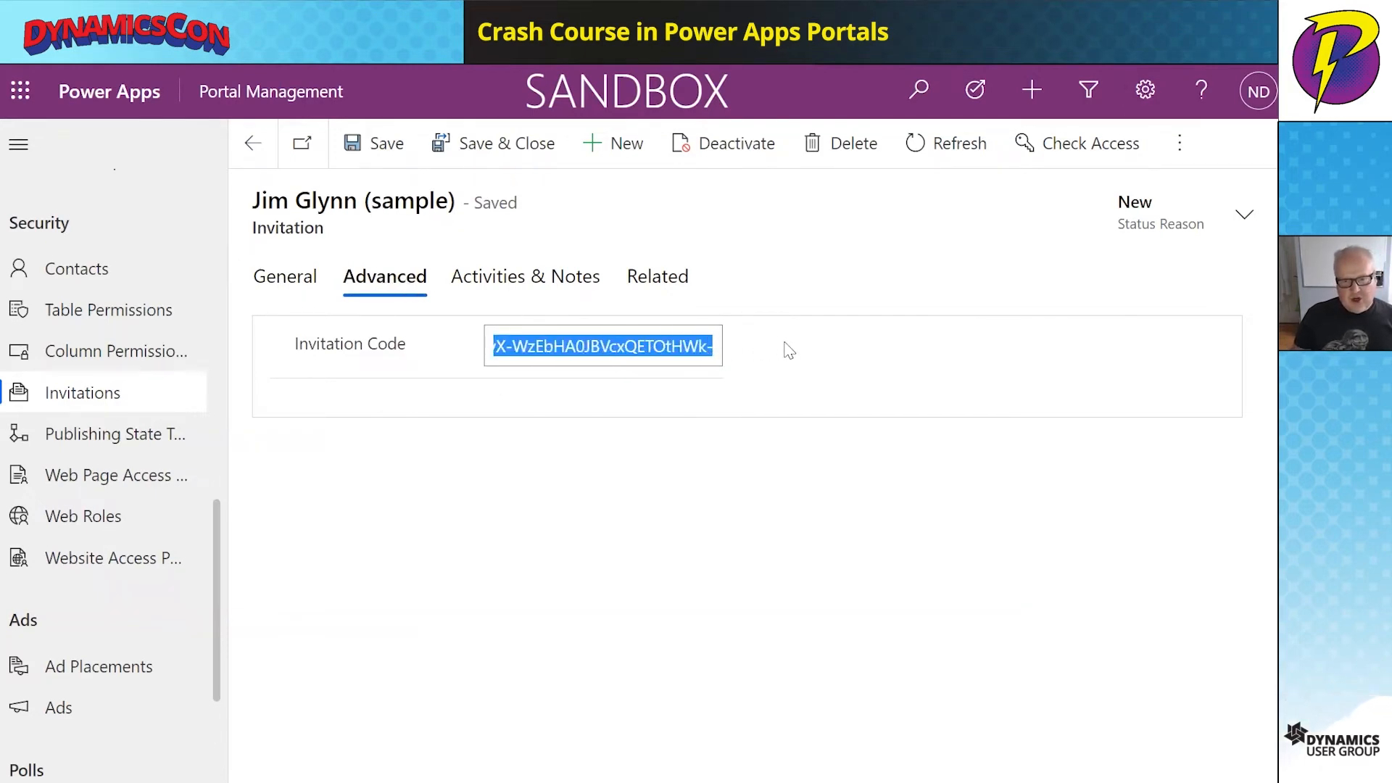
{"action": "right_click", "coordinate": [645, 347]}
{"action": "left_click", "coordinate": [702, 379]}
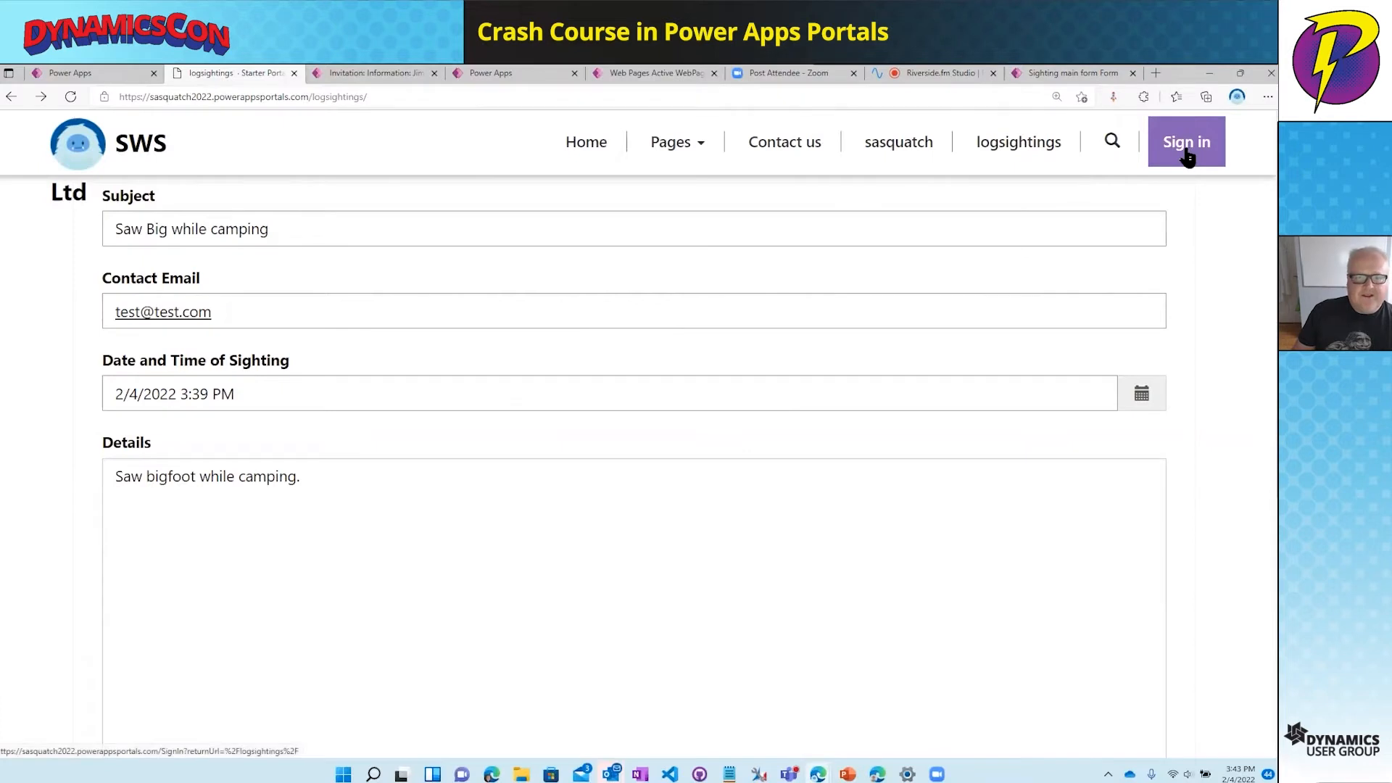
- On the portal sign-in page, paste the copied code into Redeem invitation's Invitation code field
{"action": "left_click", "coordinate": [1188, 159]}
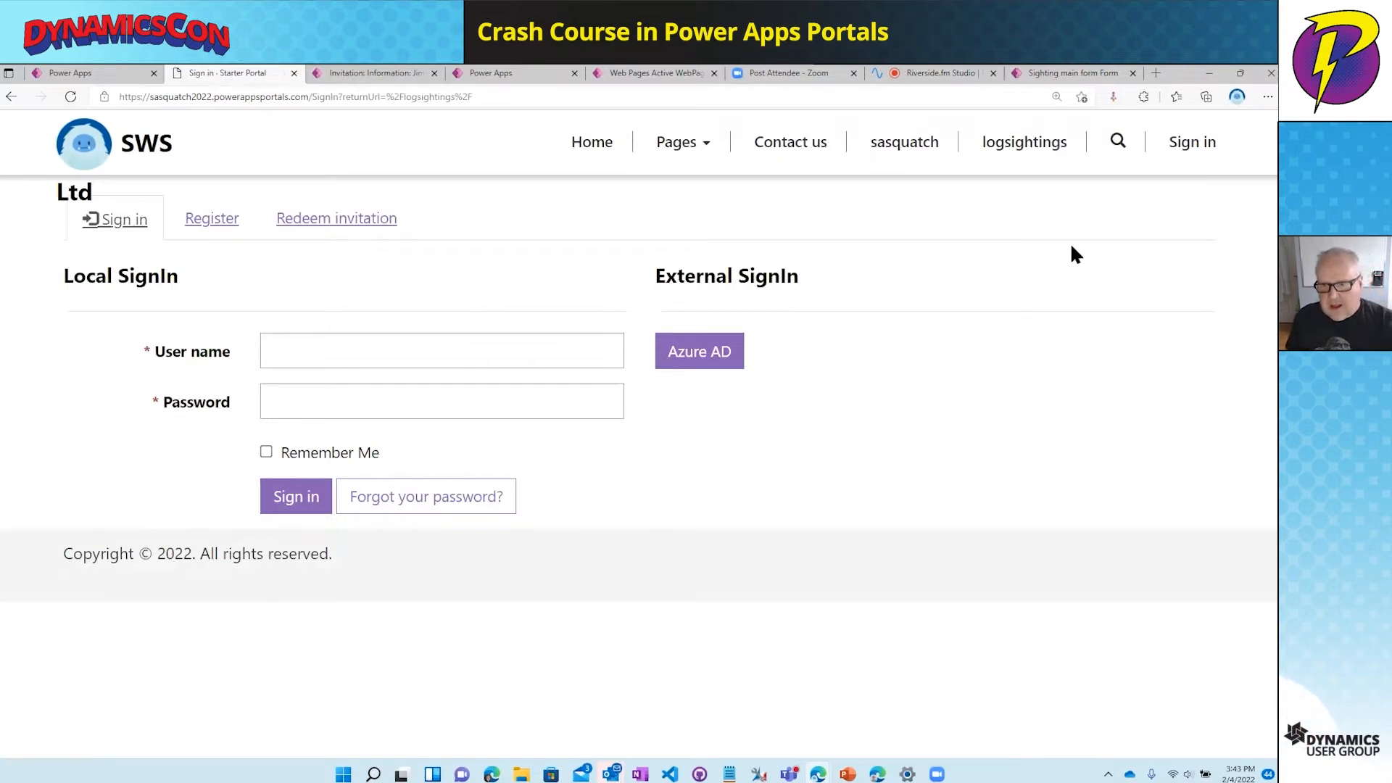
{"action": "key", "text": "F11"}
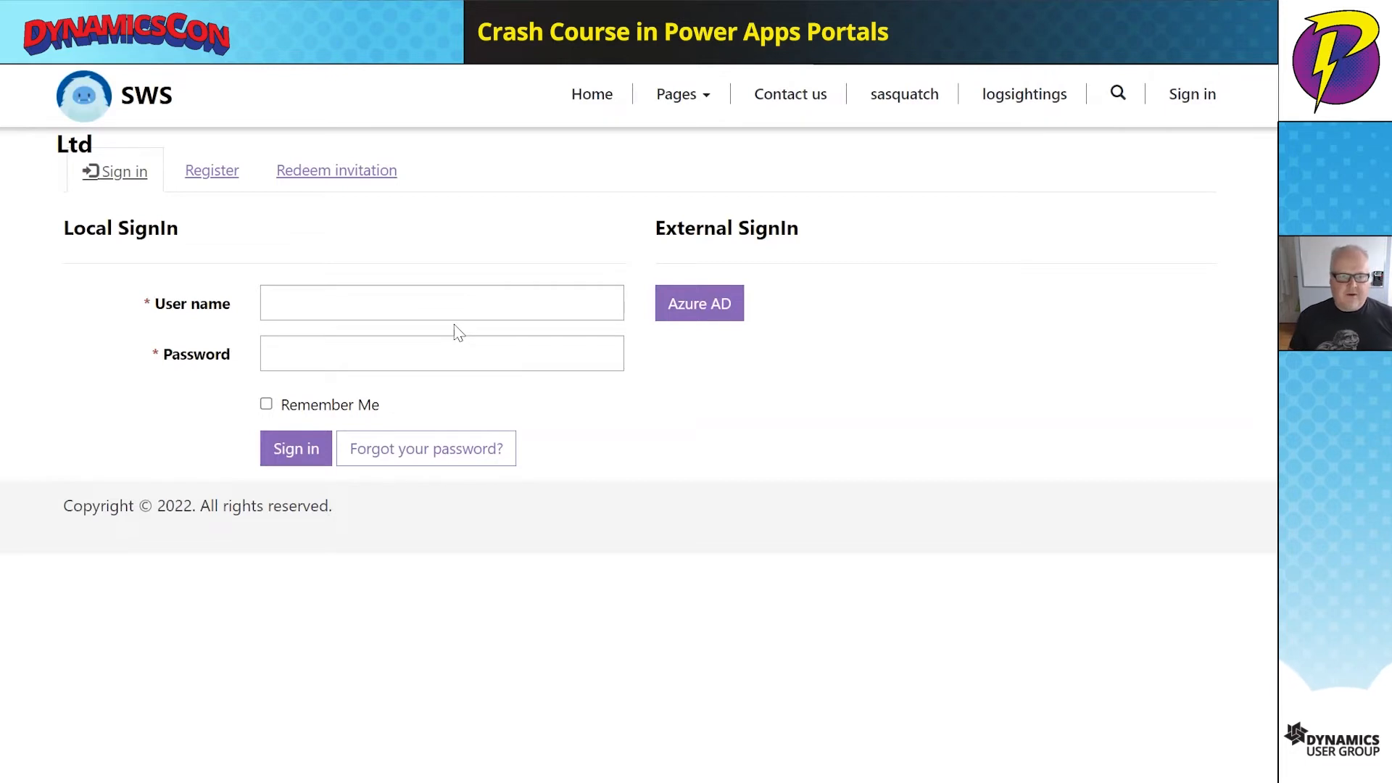
{"action": "left_click", "coordinate": [330, 179]}
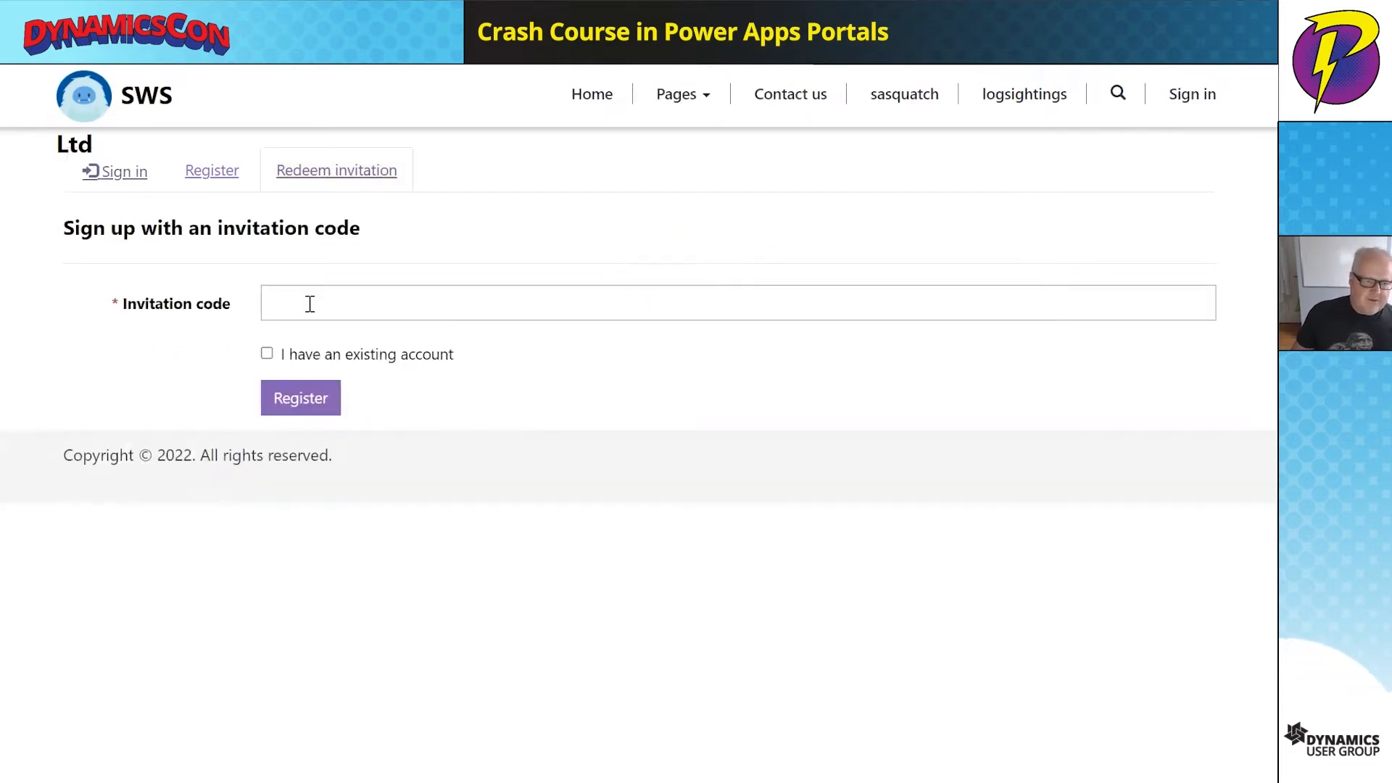
{"action": "left_click", "coordinate": [310, 303]}
{"action": "key", "text": "ctrl+v"}
- Redeem the code and register a local account with username jim and a confirmed password
{"action": "left_click", "coordinate": [311, 408]}
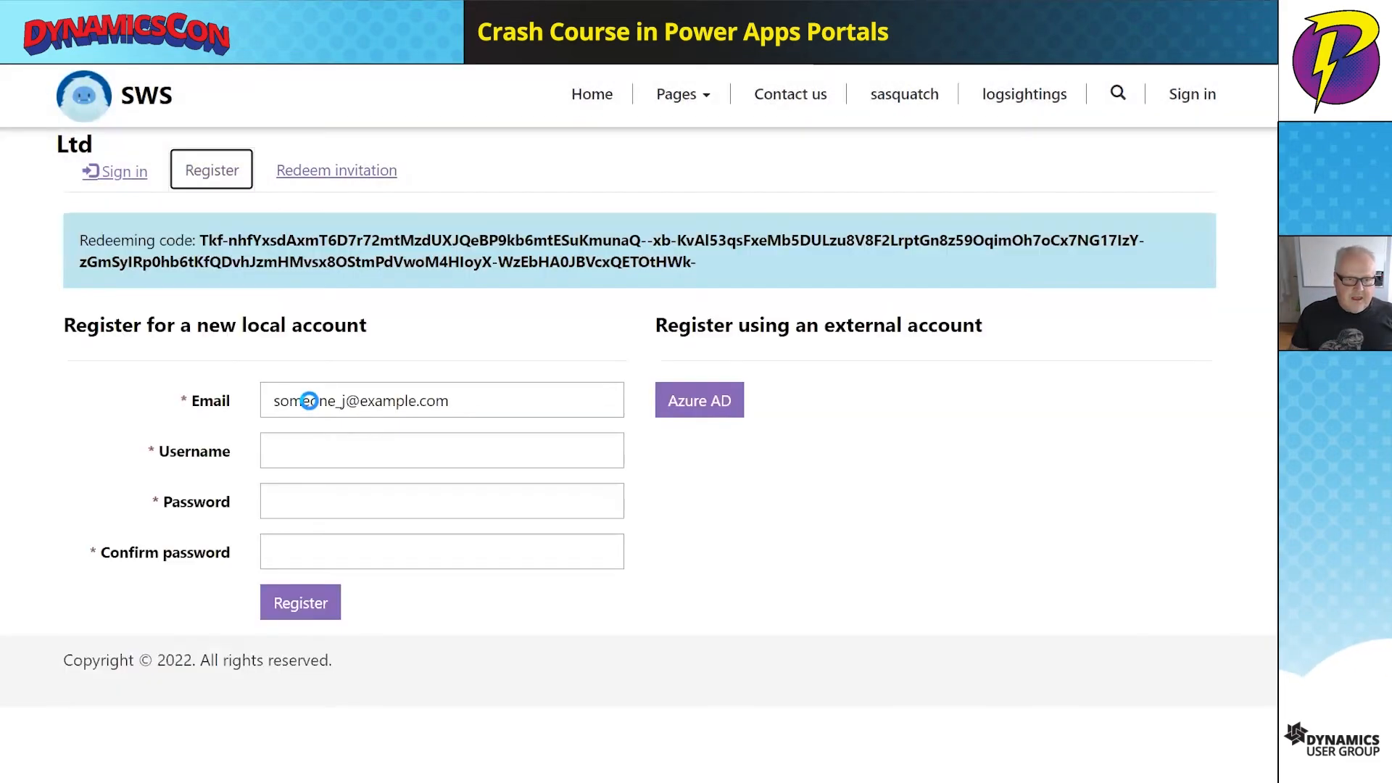
{"action": "left_click", "coordinate": [302, 442]}
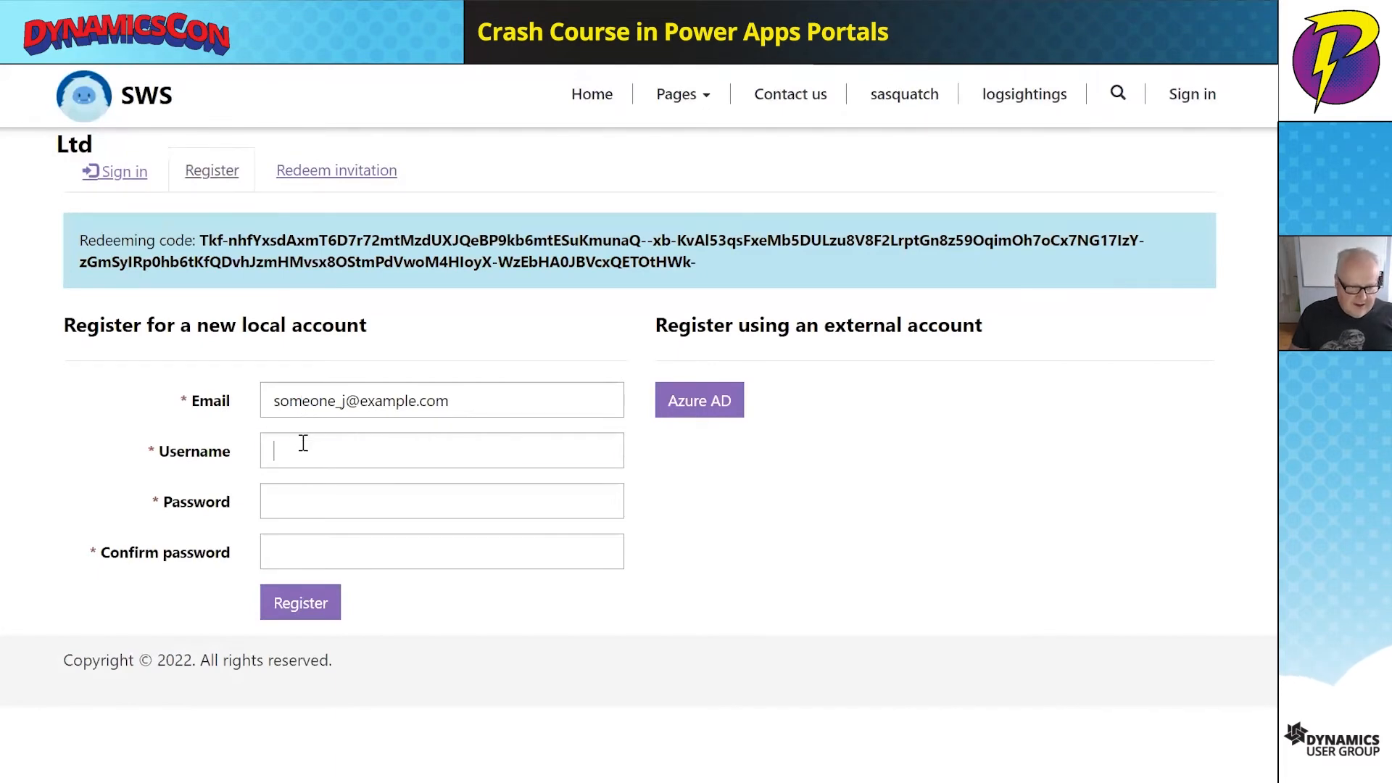
{"action": "left_click", "coordinate": [325, 525]}
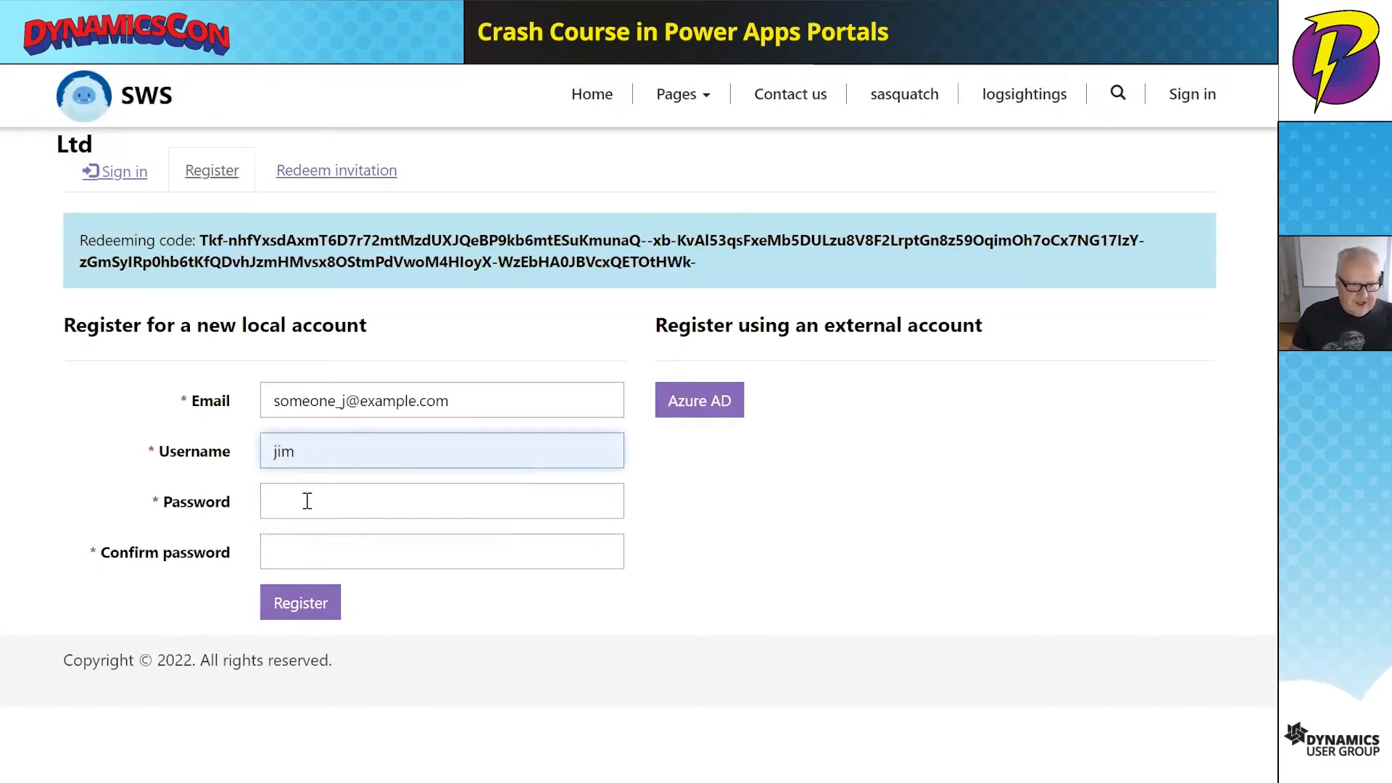
{"action": "left_click", "coordinate": [308, 502]}
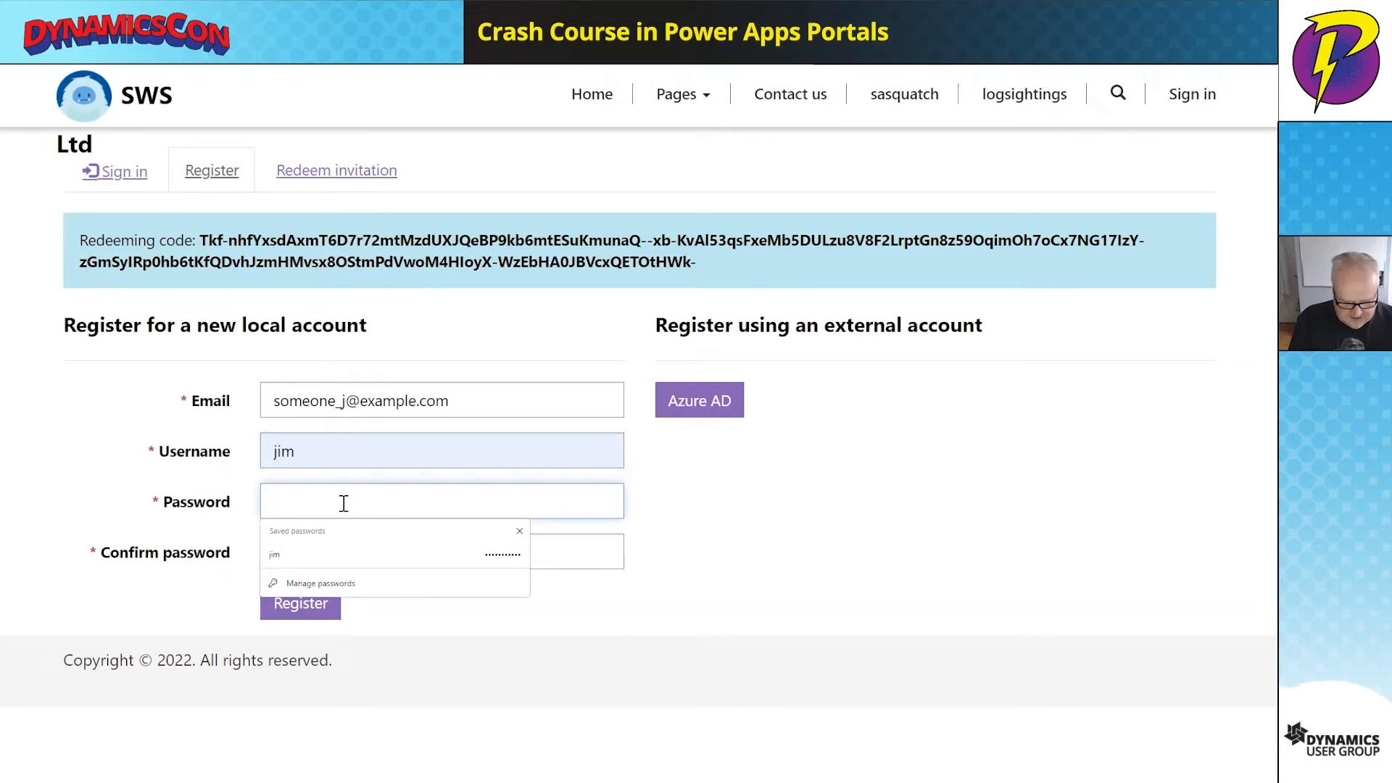
{"action": "type", "text": "••"}
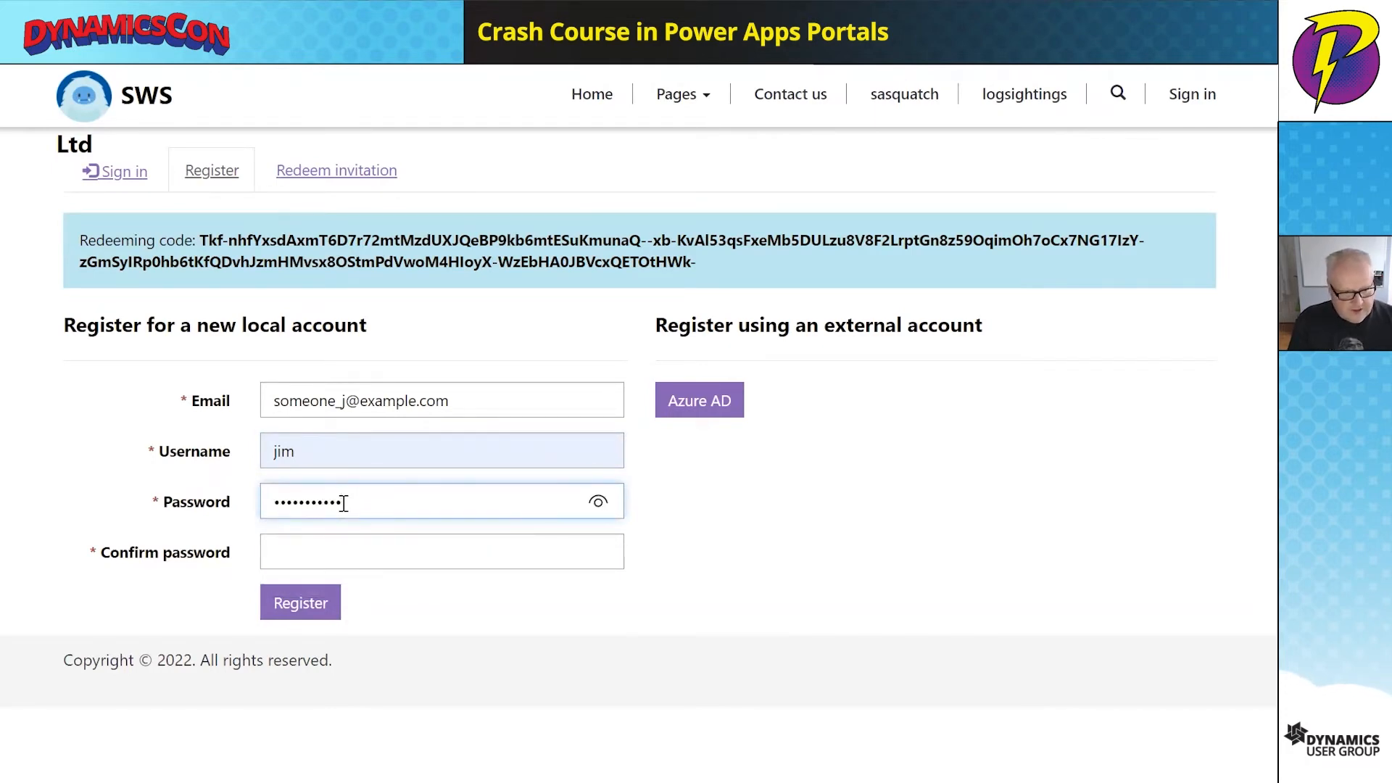
{"action": "key", "text": "Tab"}
{"action": "type", "text": "••"}
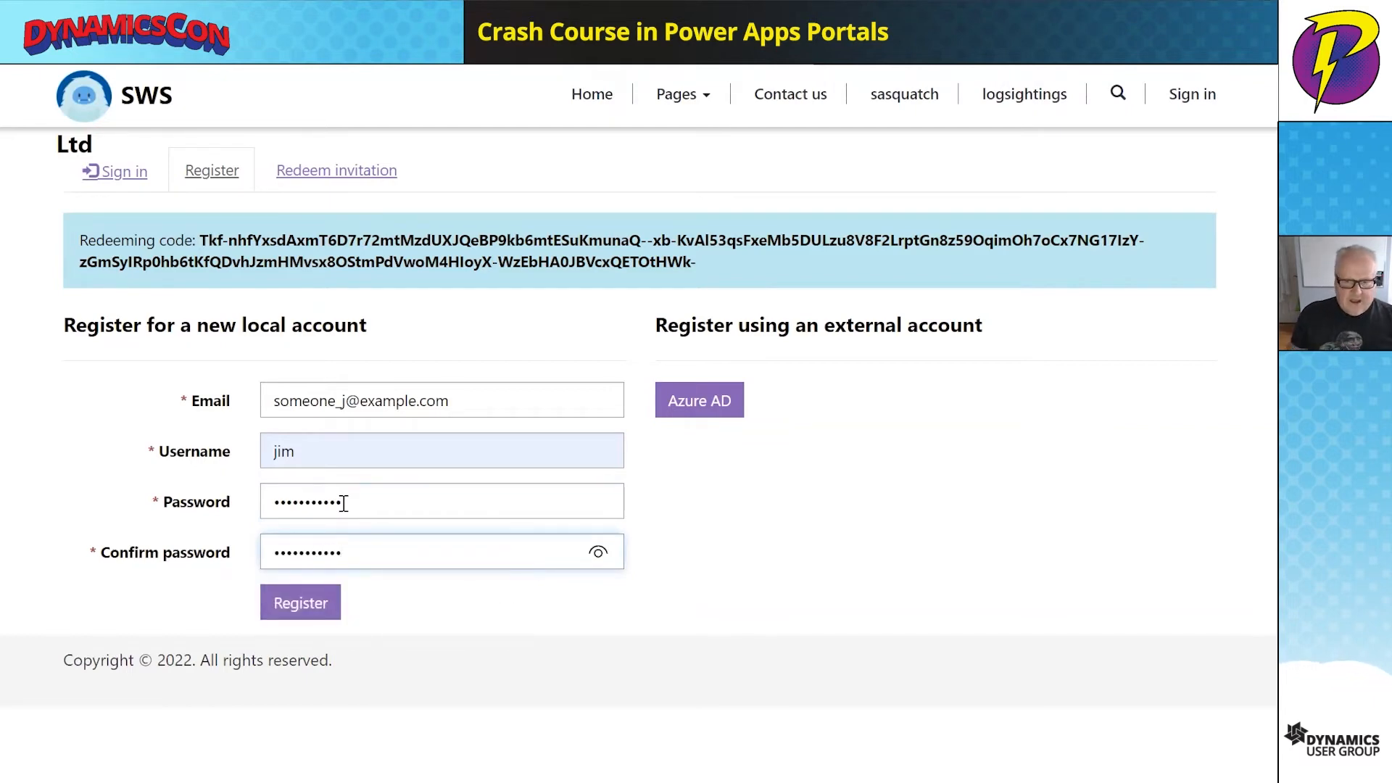
{"action": "left_click", "coordinate": [309, 603]}
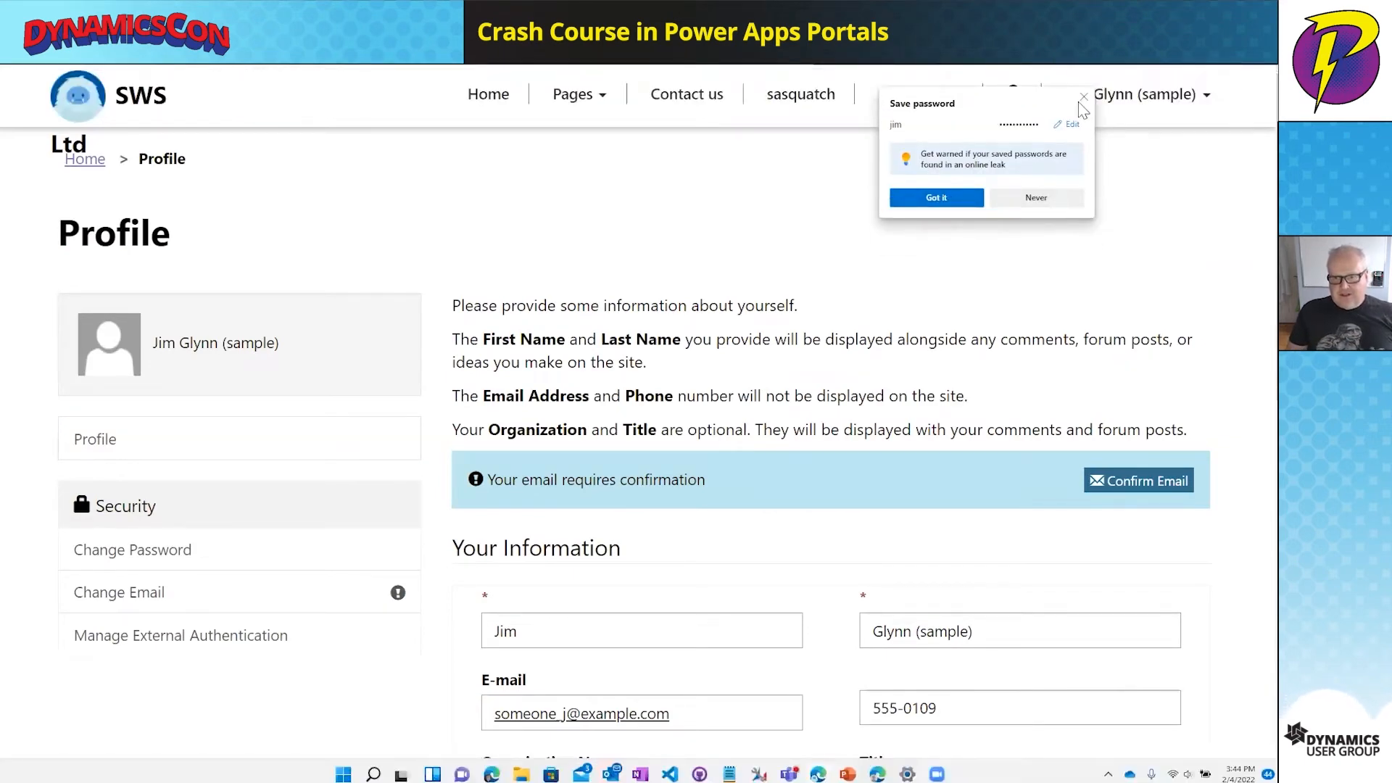
- Dismiss the save-password prompt, review the Profile page, and go to logsightings
{"action": "left_click", "coordinate": [1083, 97]}
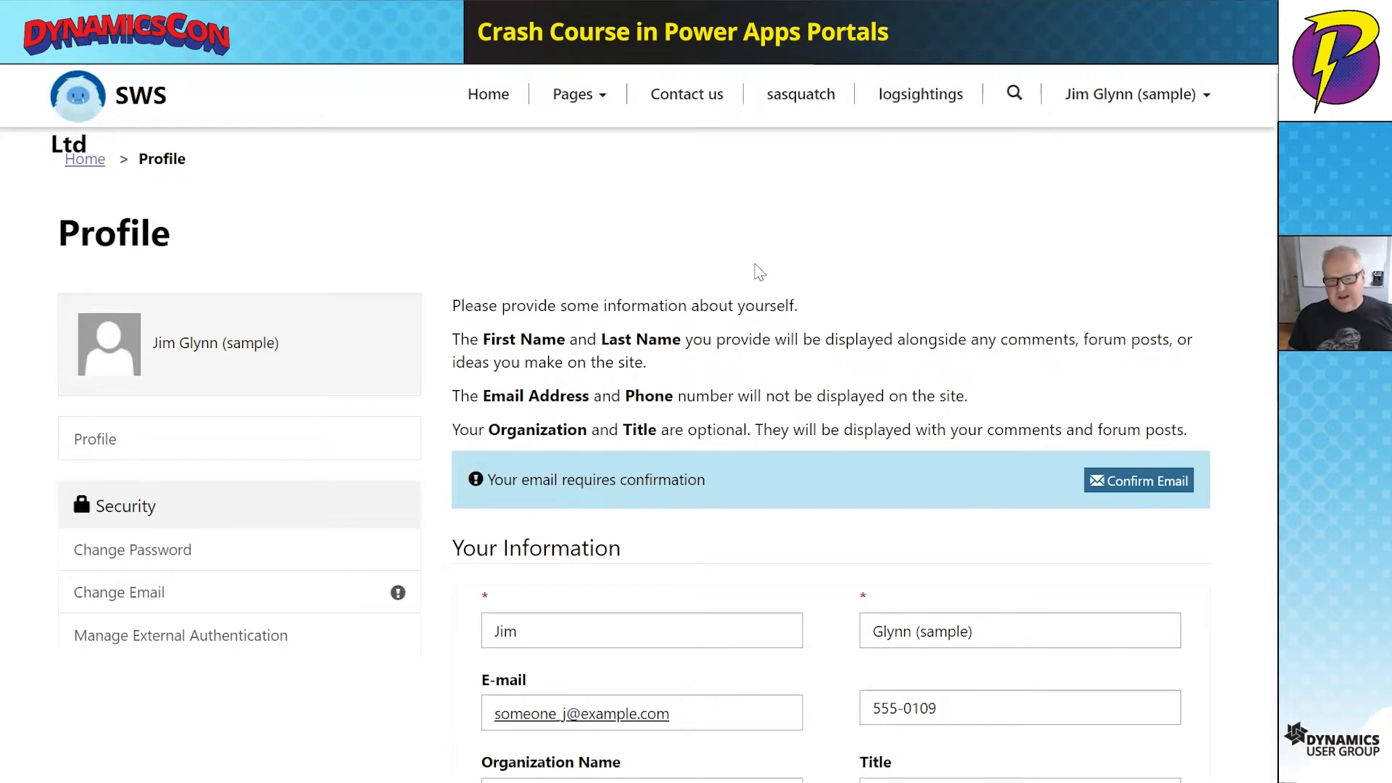
{"action": "scroll", "coordinate": [760, 273], "scroll_direction": "down", "scroll_amount": 5}
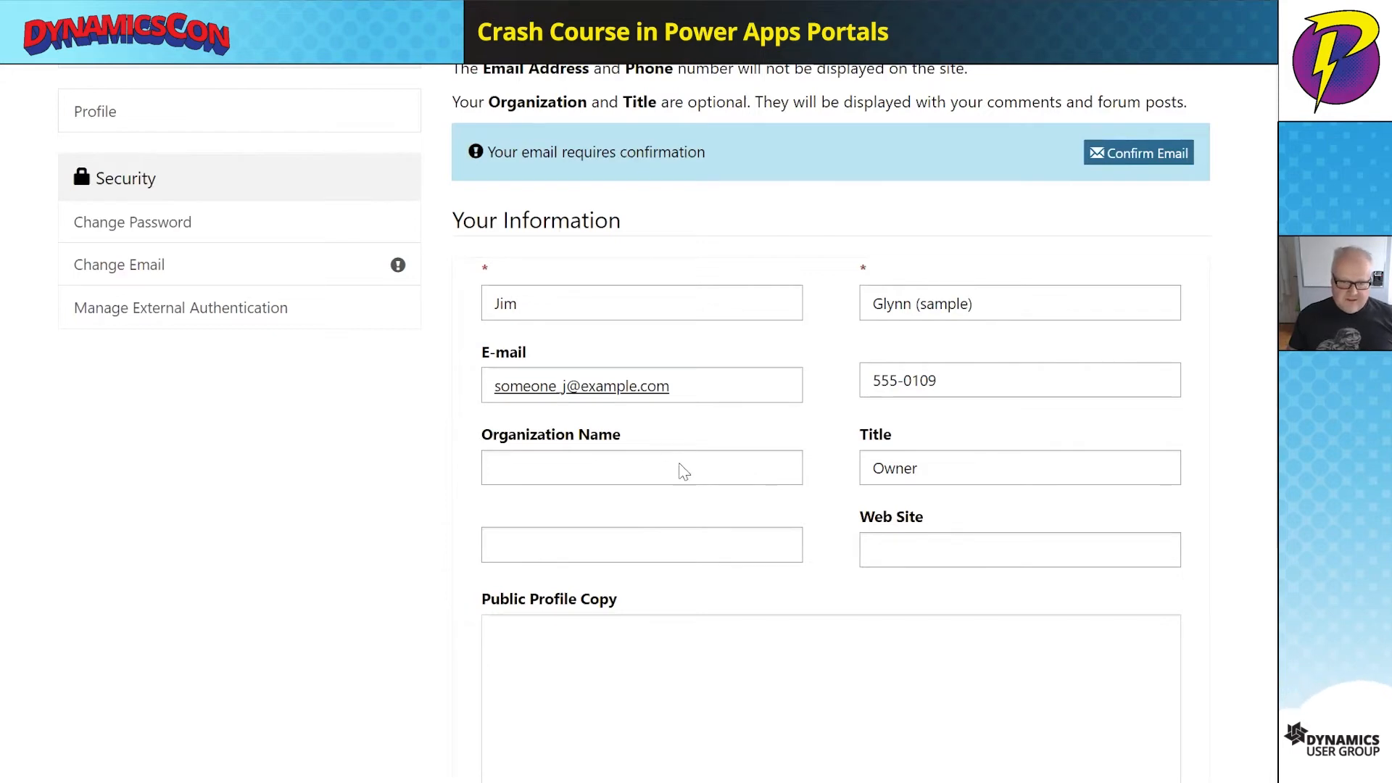
{"action": "scroll", "coordinate": [681, 464], "scroll_direction": "down", "scroll_amount": 3}
{"action": "scroll", "coordinate": [680, 462], "scroll_direction": "up", "scroll_amount": 5}
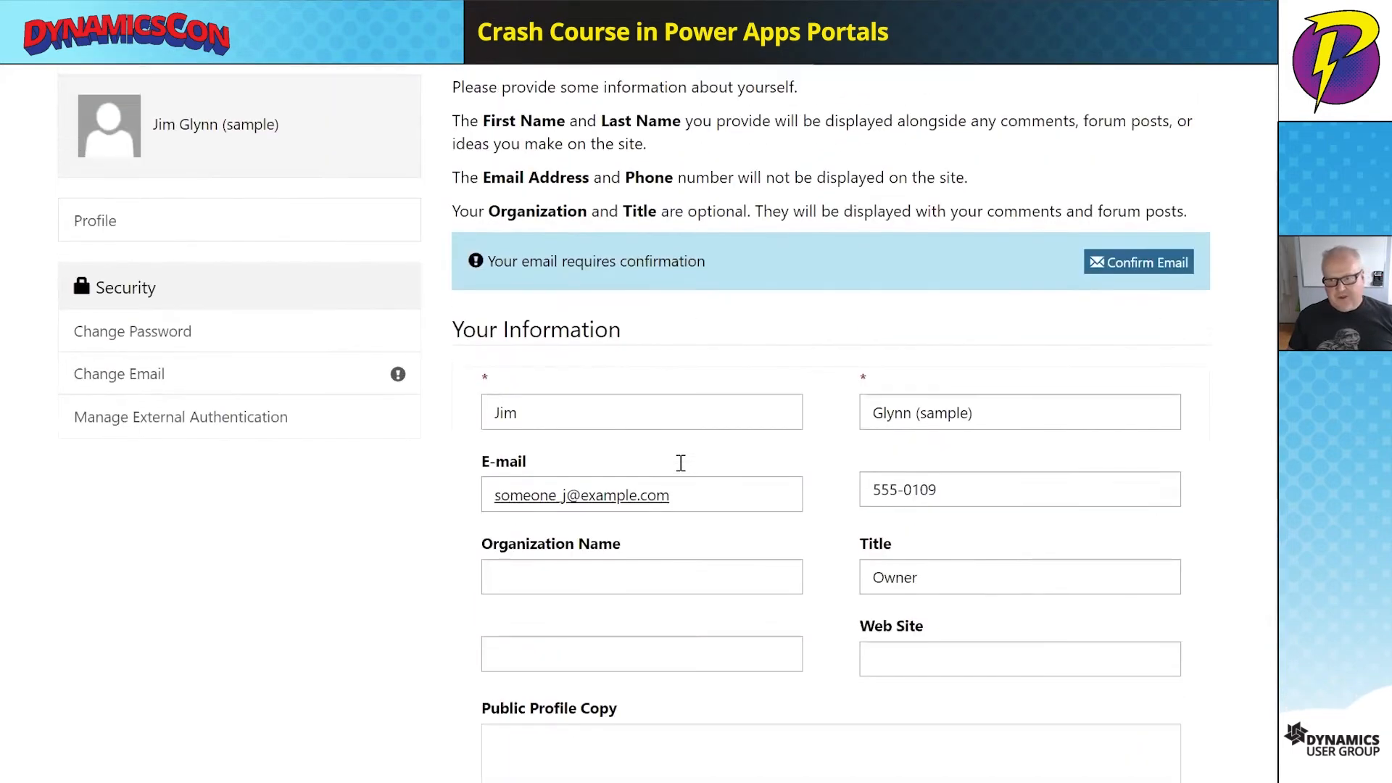
{"action": "scroll", "coordinate": [681, 463], "scroll_direction": "up", "scroll_amount": 3}
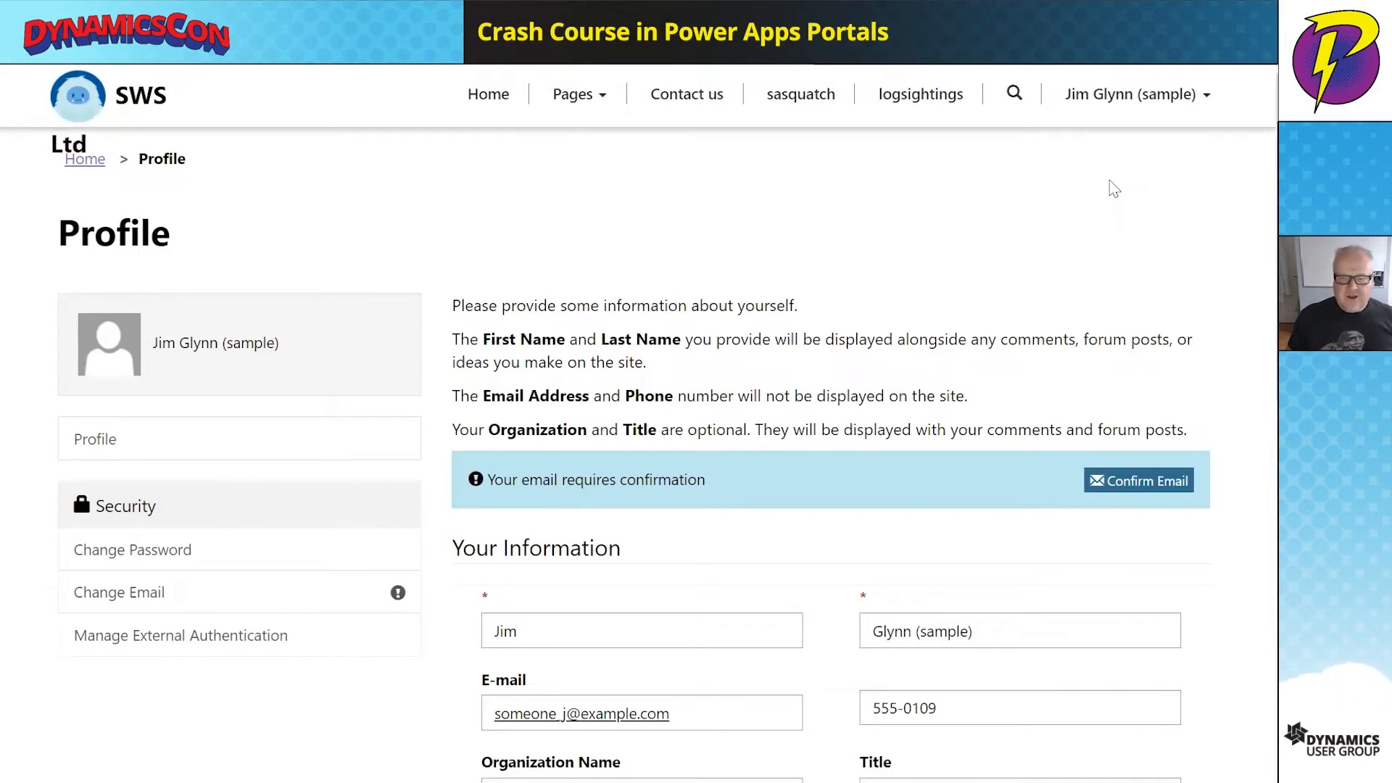
{"action": "left_click", "coordinate": [915, 102]}
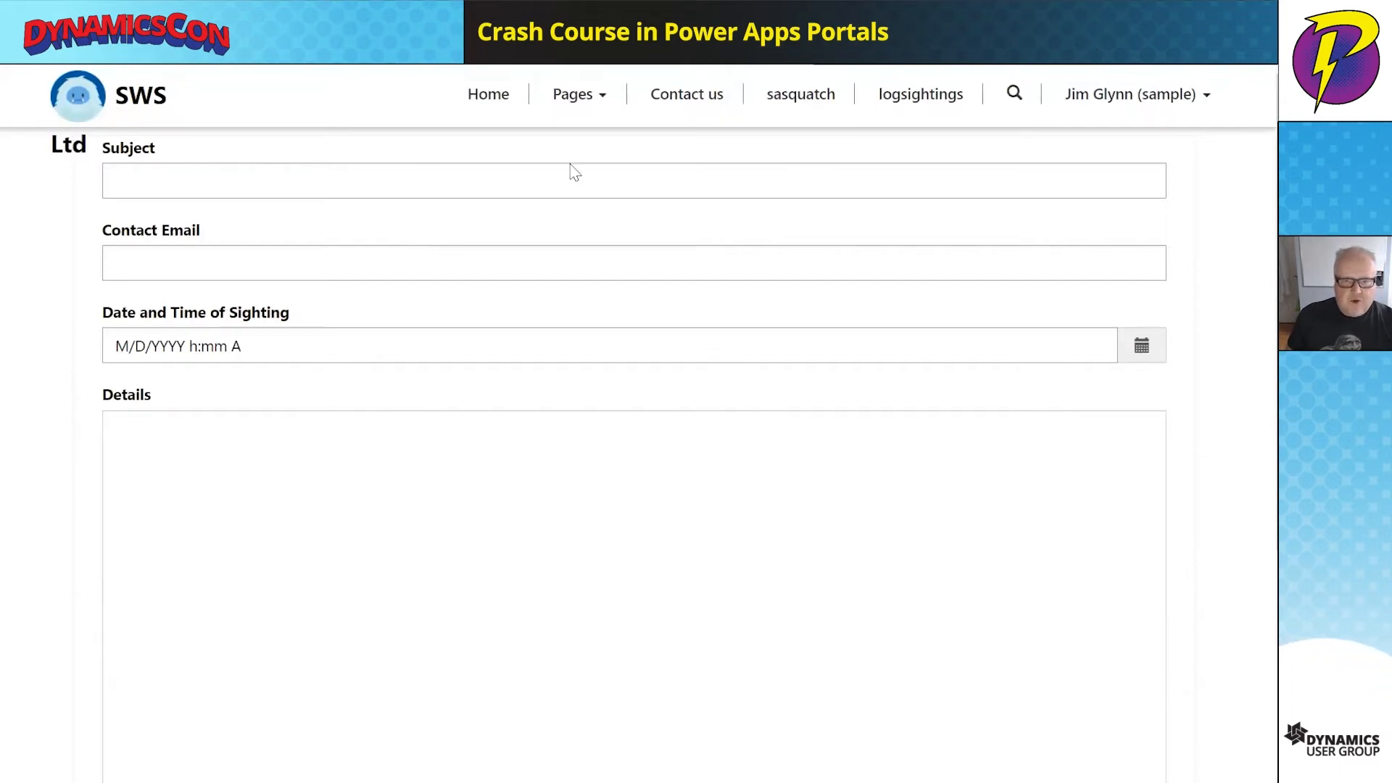
{"action": "mouse_move", "coordinate": [566, 67]}
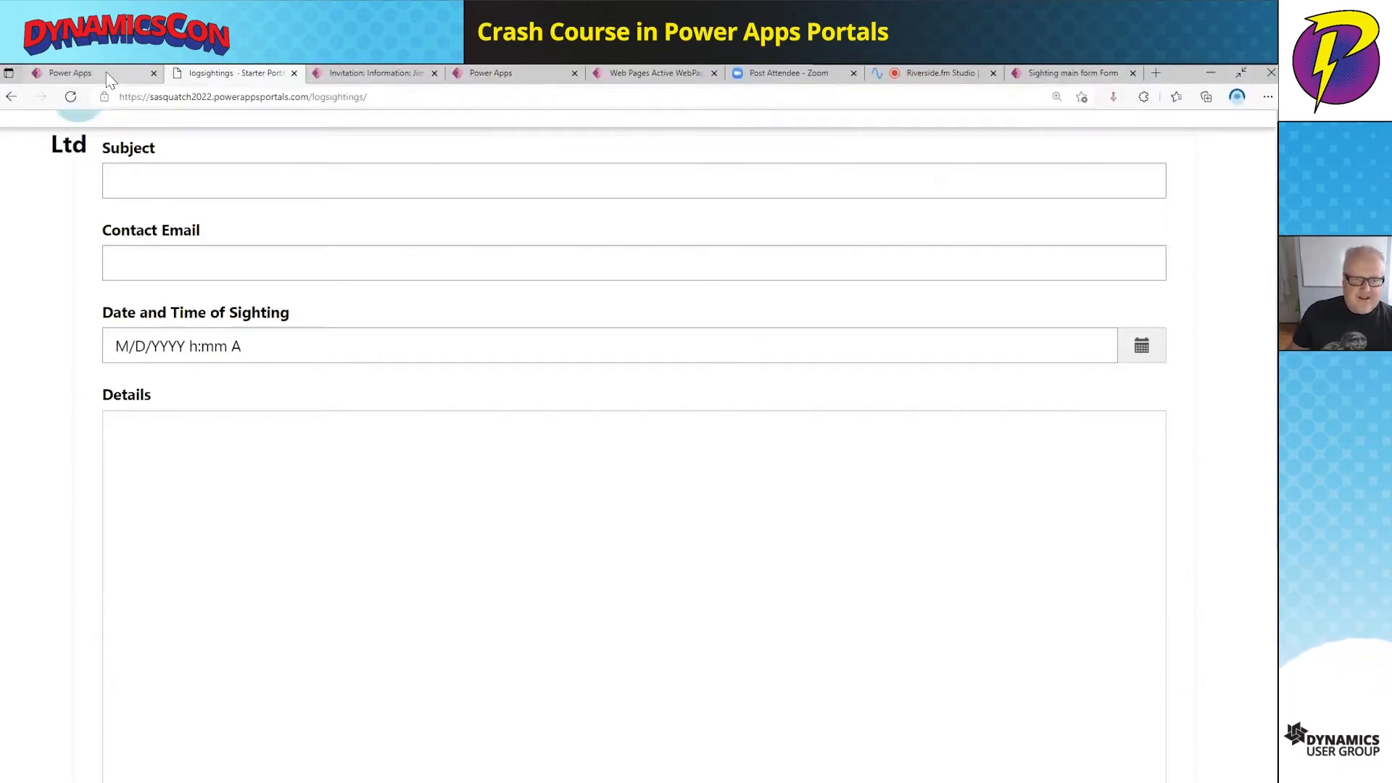
- Return to the invitation record in Portal Management
{"action": "left_click", "coordinate": [396, 74]}
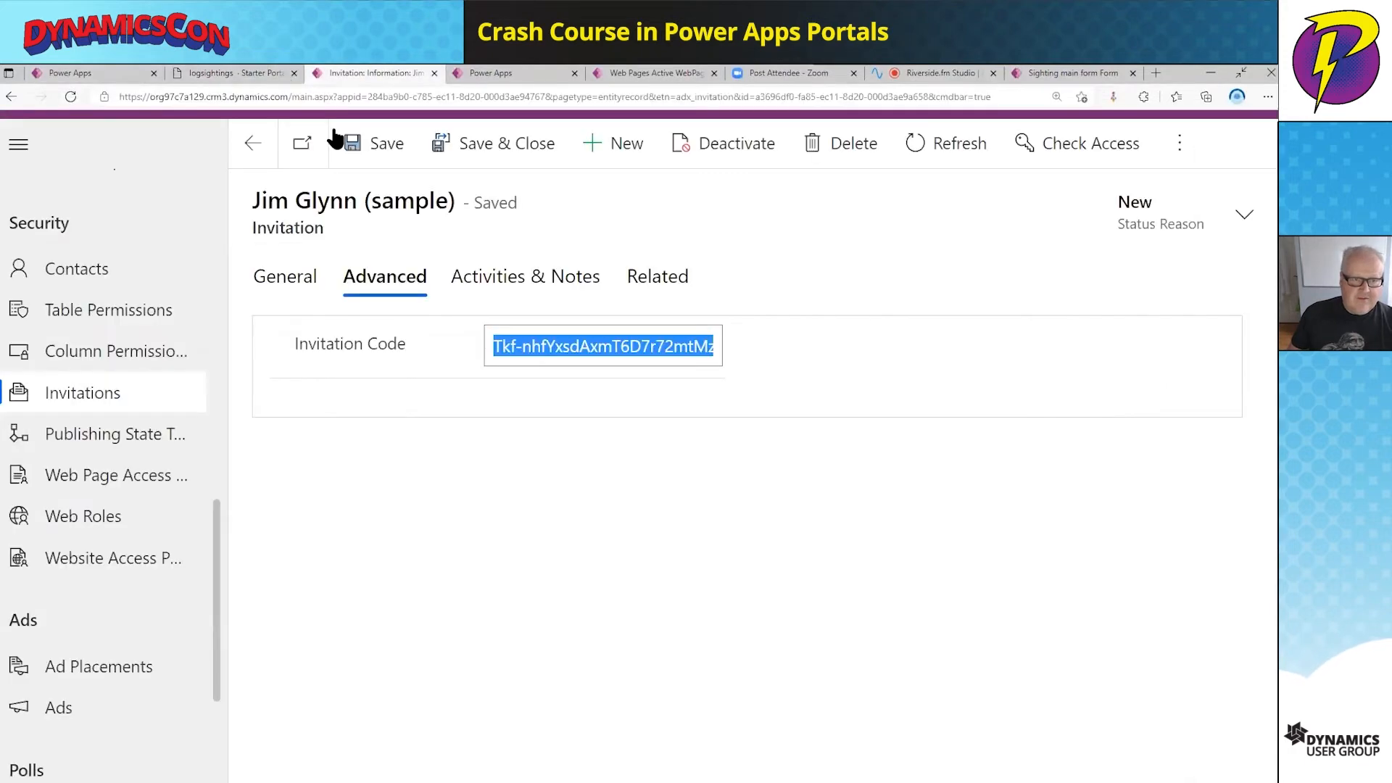
{"action": "scroll", "coordinate": [171, 202], "scroll_direction": "up", "scroll_amount": 4}
{"action": "left_click", "coordinate": [911, 548]}
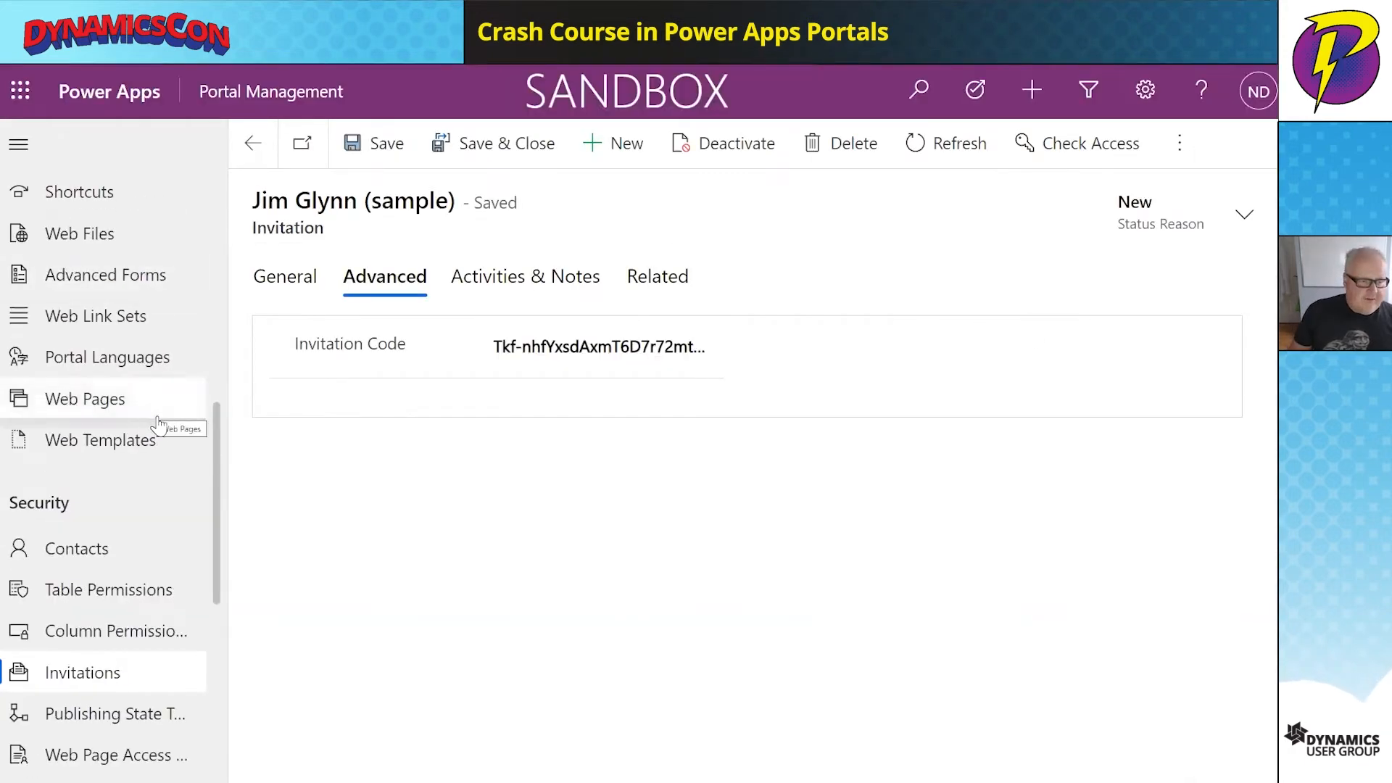
{"action": "scroll", "coordinate": [158, 424], "scroll_direction": "down", "scroll_amount": 7}
{"action": "scroll", "coordinate": [158, 428], "scroll_direction": "up", "scroll_amount": 4}
{"action": "scroll", "coordinate": [157, 427], "scroll_direction": "up", "scroll_amount": 5}
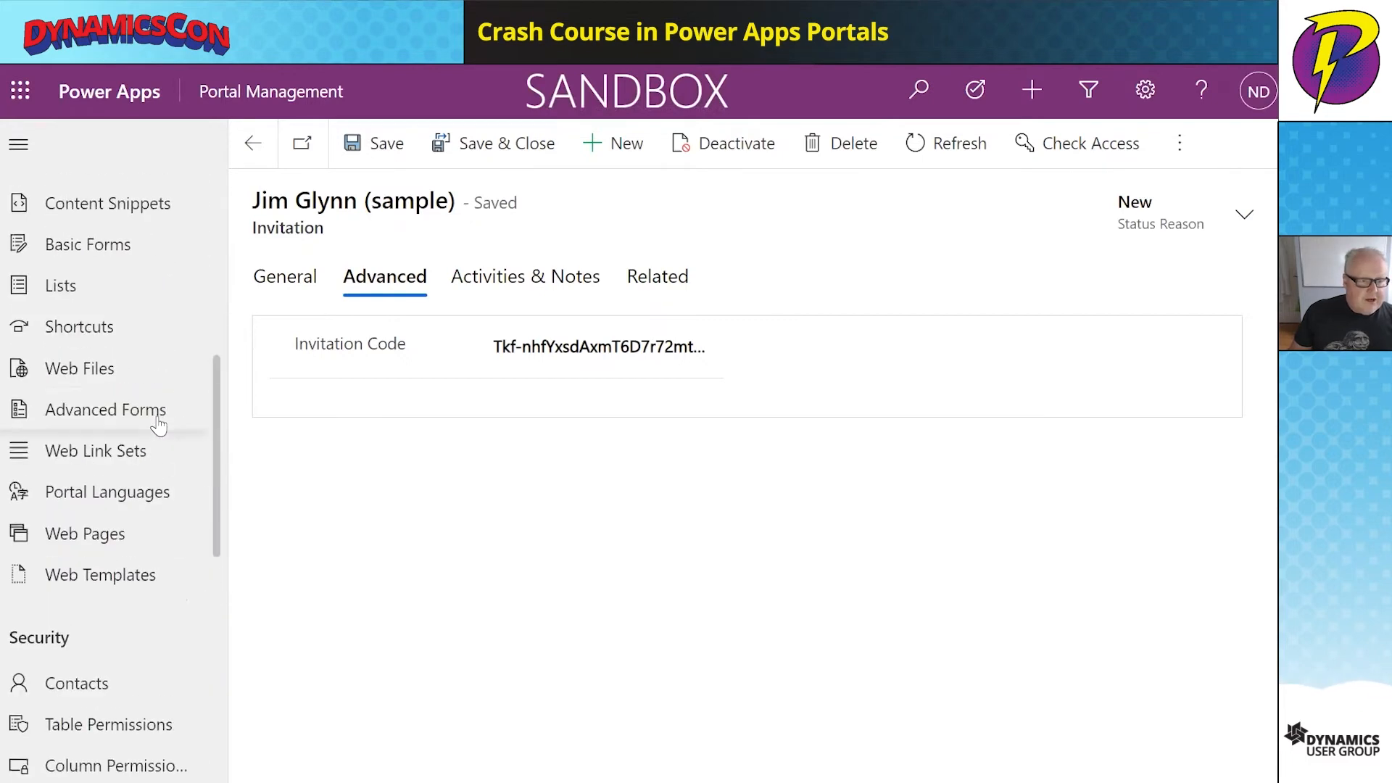
- Open the Add Sighting basic form record and show its related Basic Form Metadata
{"action": "left_click", "coordinate": [127, 255]}
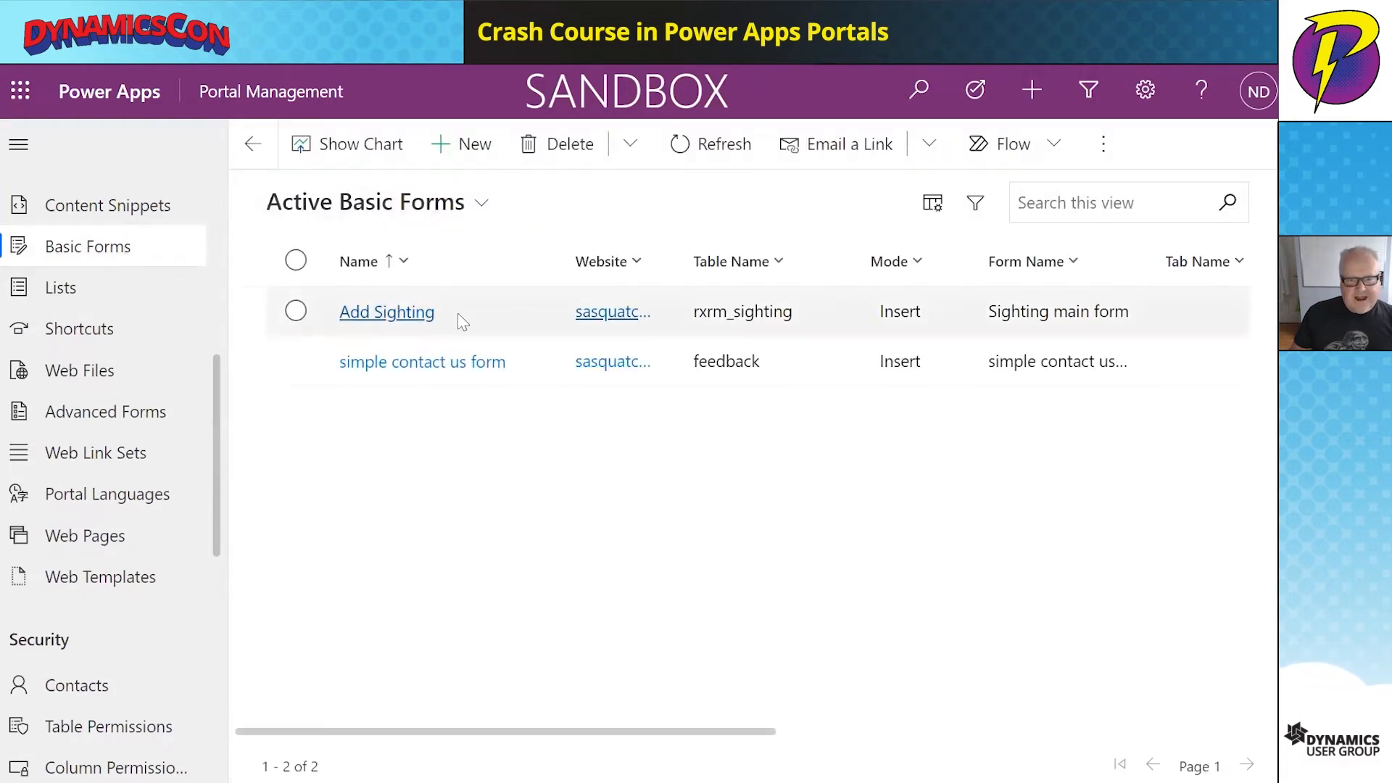
{"action": "left_click", "coordinate": [461, 321]}
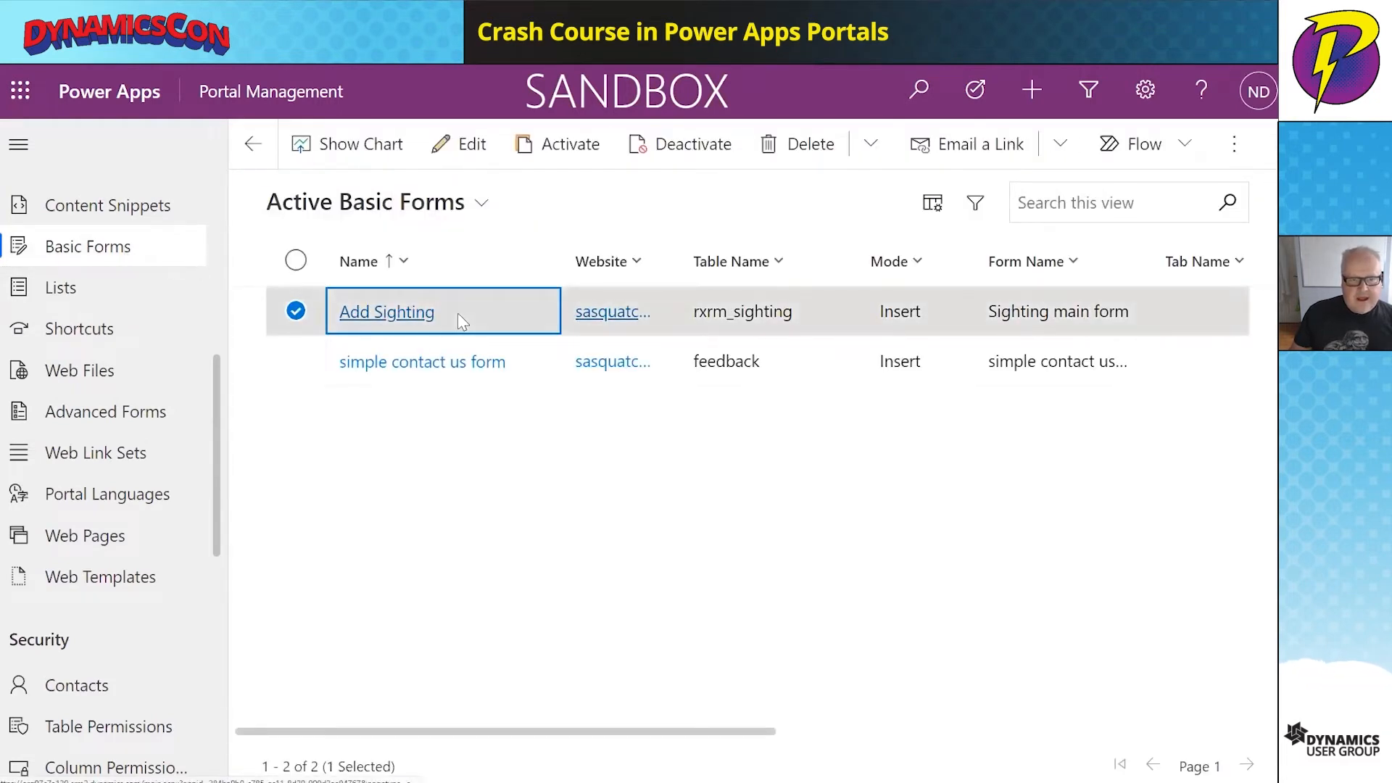
{"action": "left_click", "coordinate": [458, 314]}
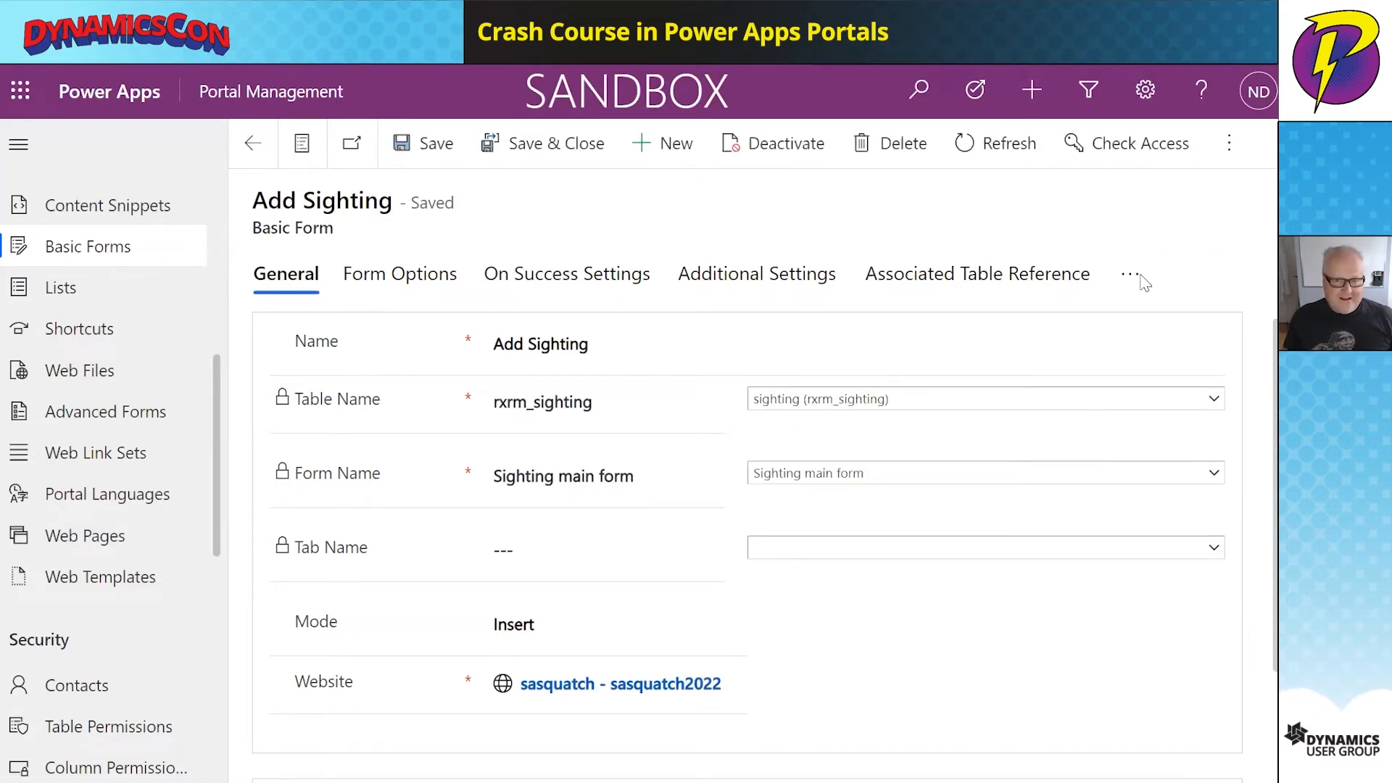
{"action": "scroll", "coordinate": [1212, 580], "scroll_direction": "down", "scroll_amount": 1}
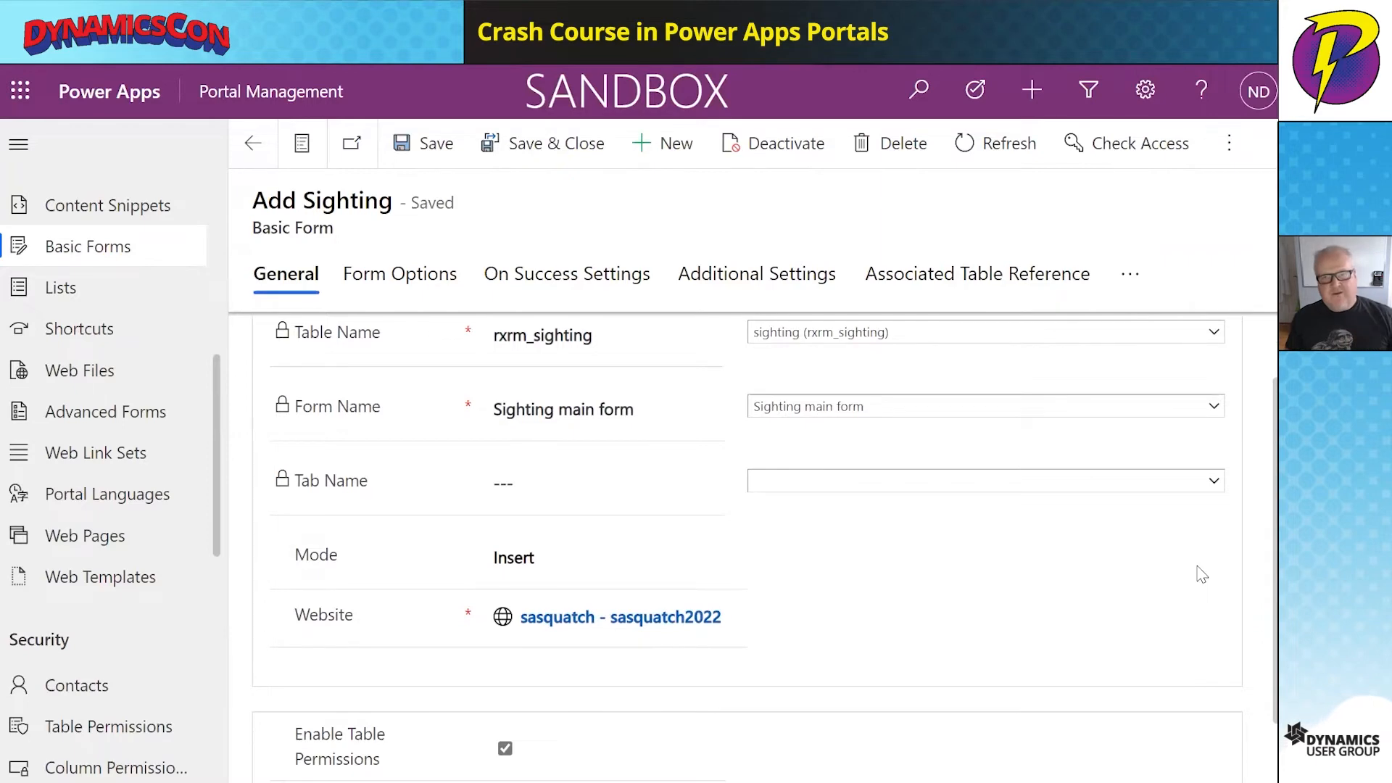
{"action": "scroll", "coordinate": [1201, 574], "scroll_direction": "down", "scroll_amount": 1}
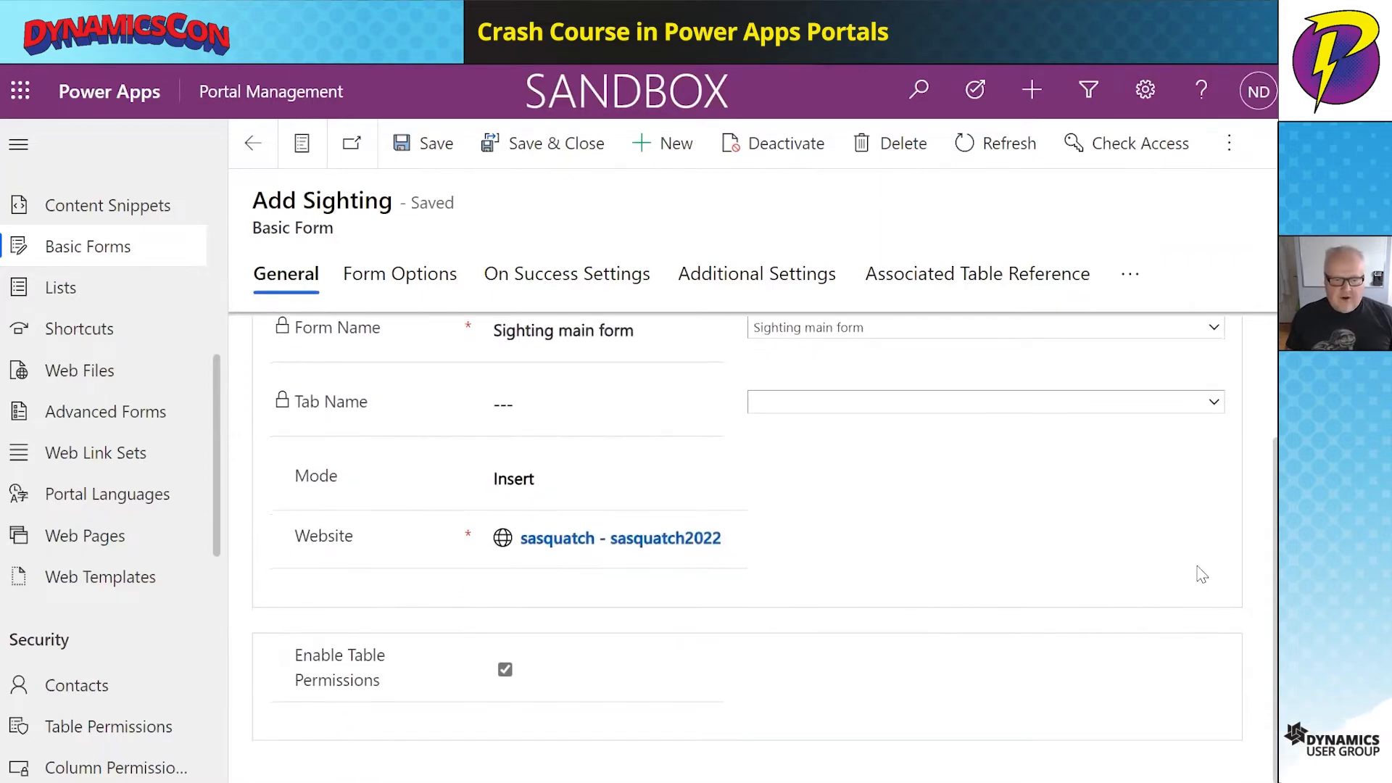
{"action": "scroll", "coordinate": [1201, 574], "scroll_direction": "up", "scroll_amount": 2}
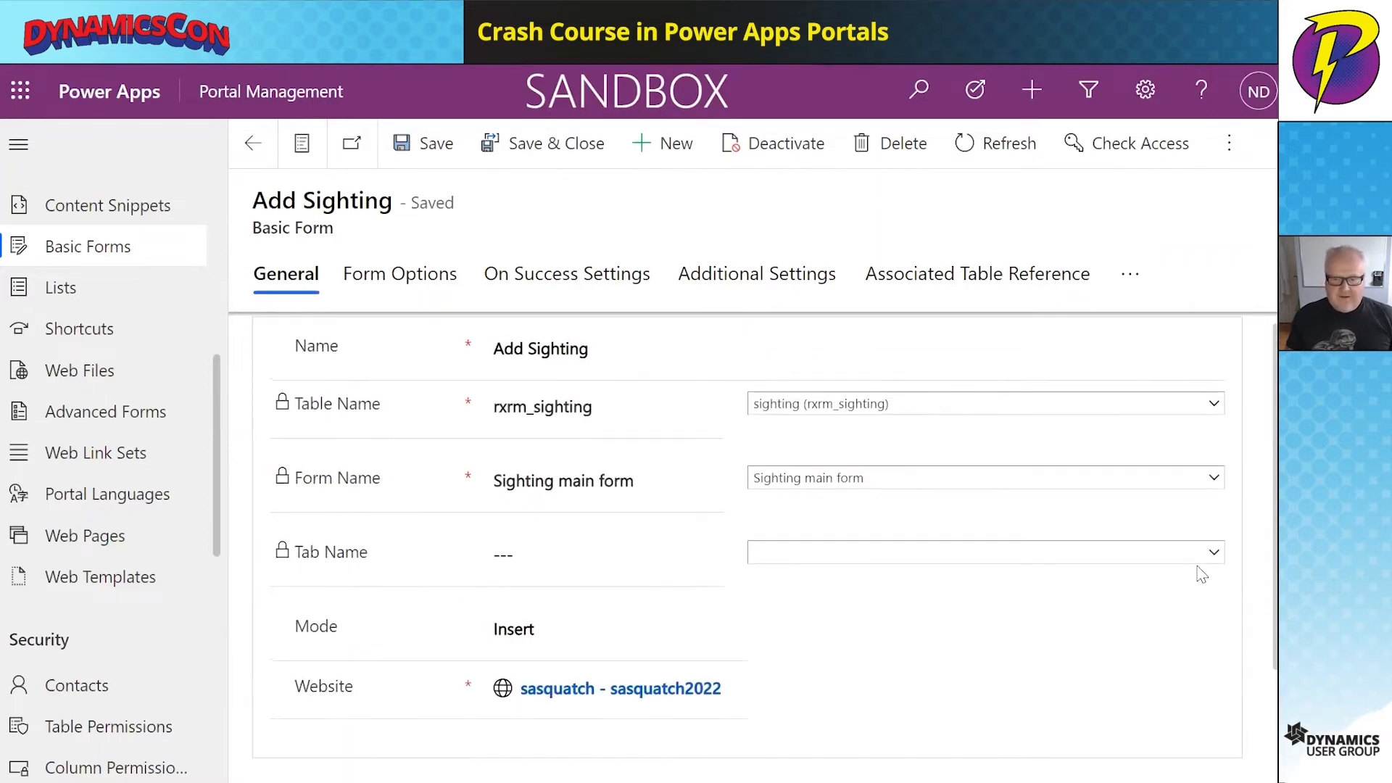
{"action": "left_click", "coordinate": [1131, 277]}
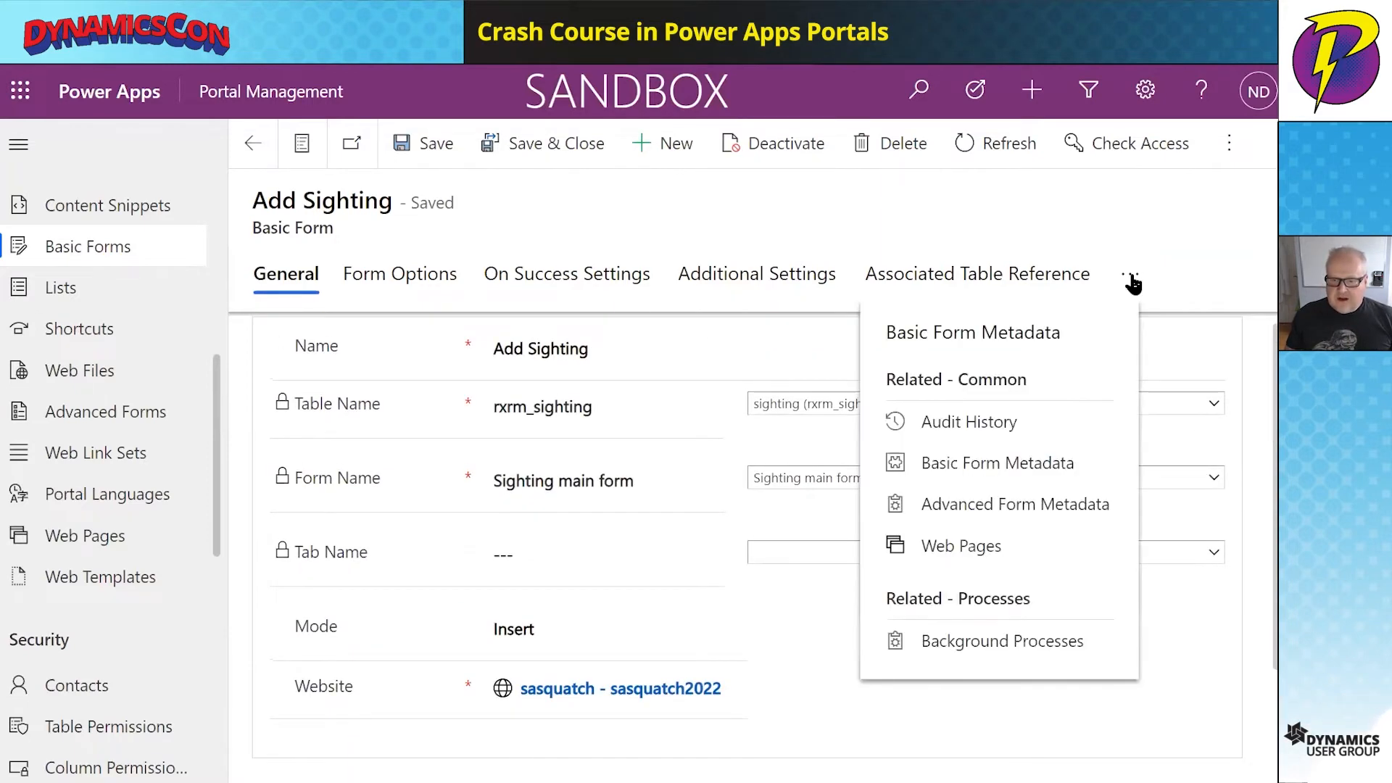
{"action": "left_click", "coordinate": [994, 468]}
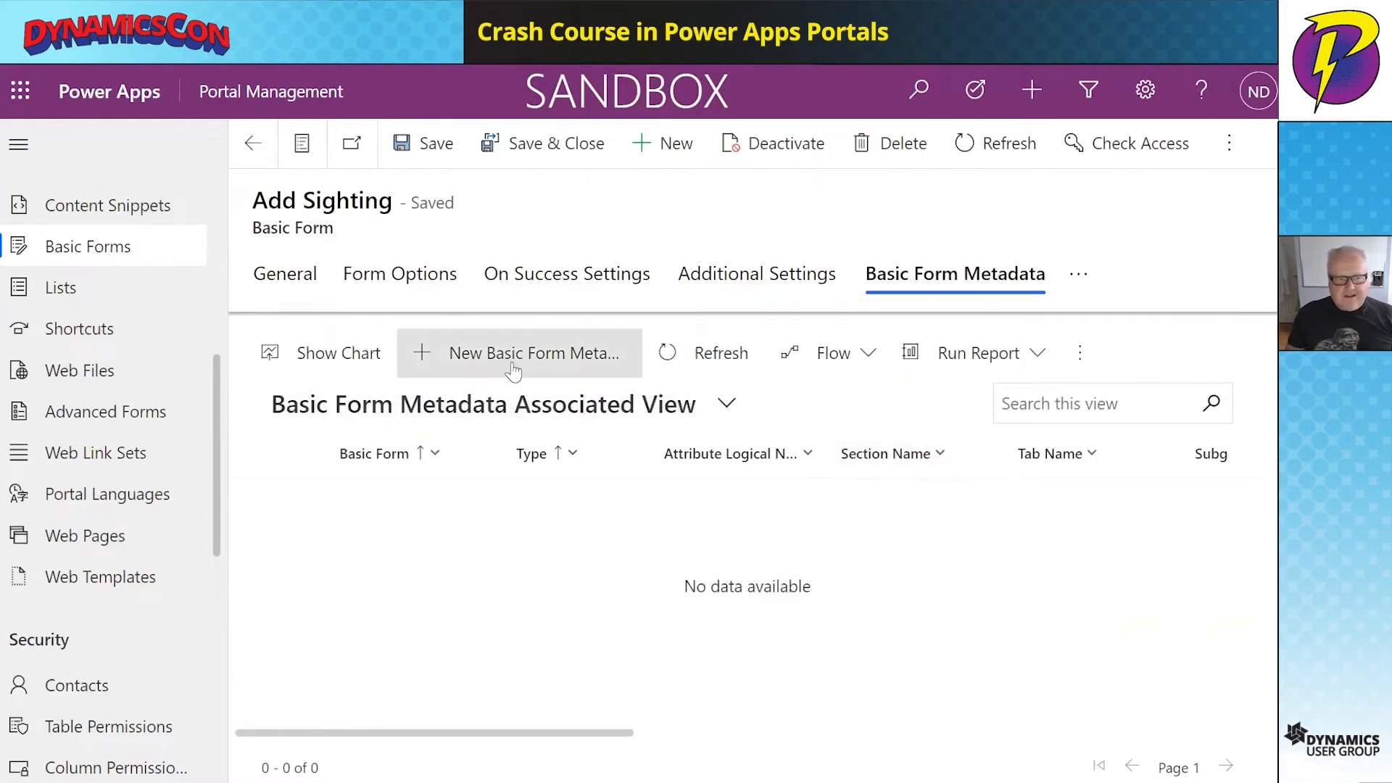
- Create a new Attribute-type metadata record for the Contact (rxrm_contact) attribute
{"action": "left_click", "coordinate": [513, 370]}
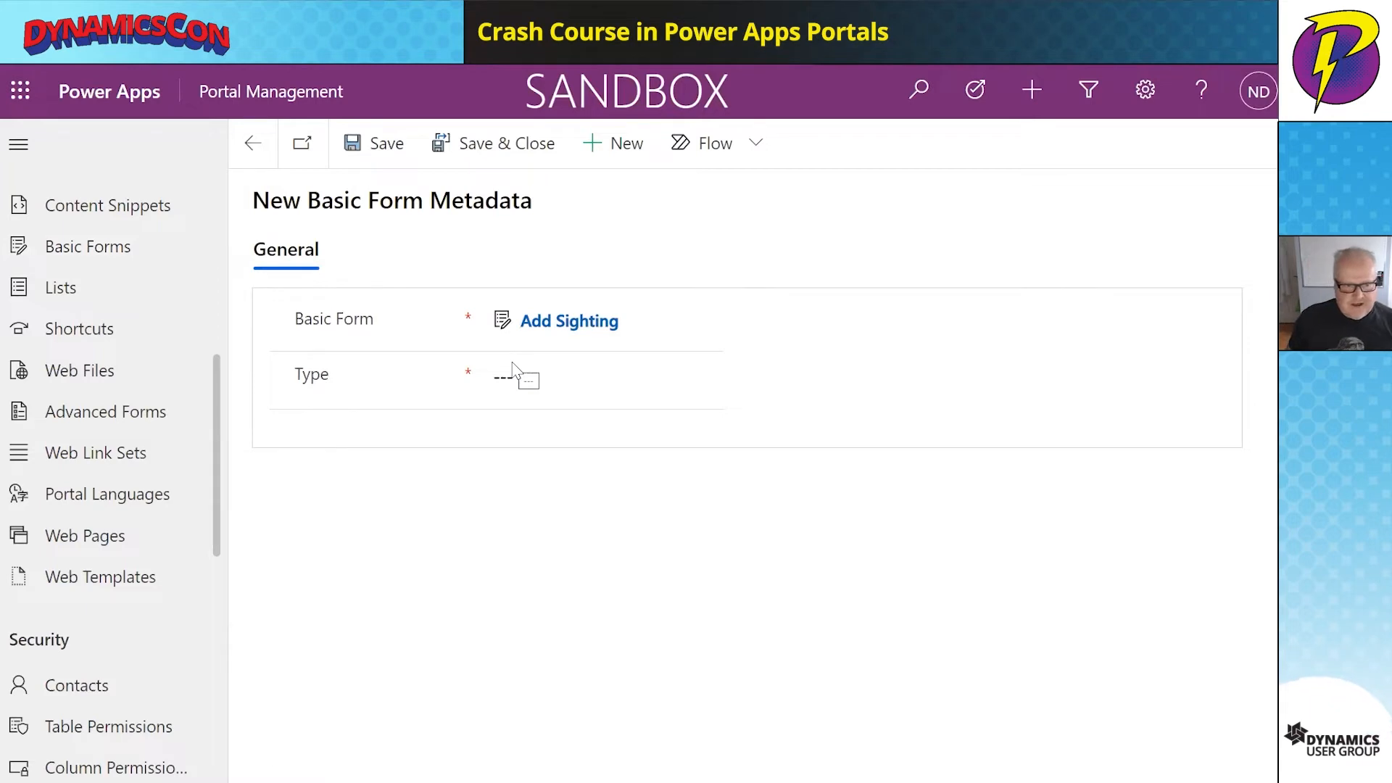
{"action": "left_click", "coordinate": [541, 378]}
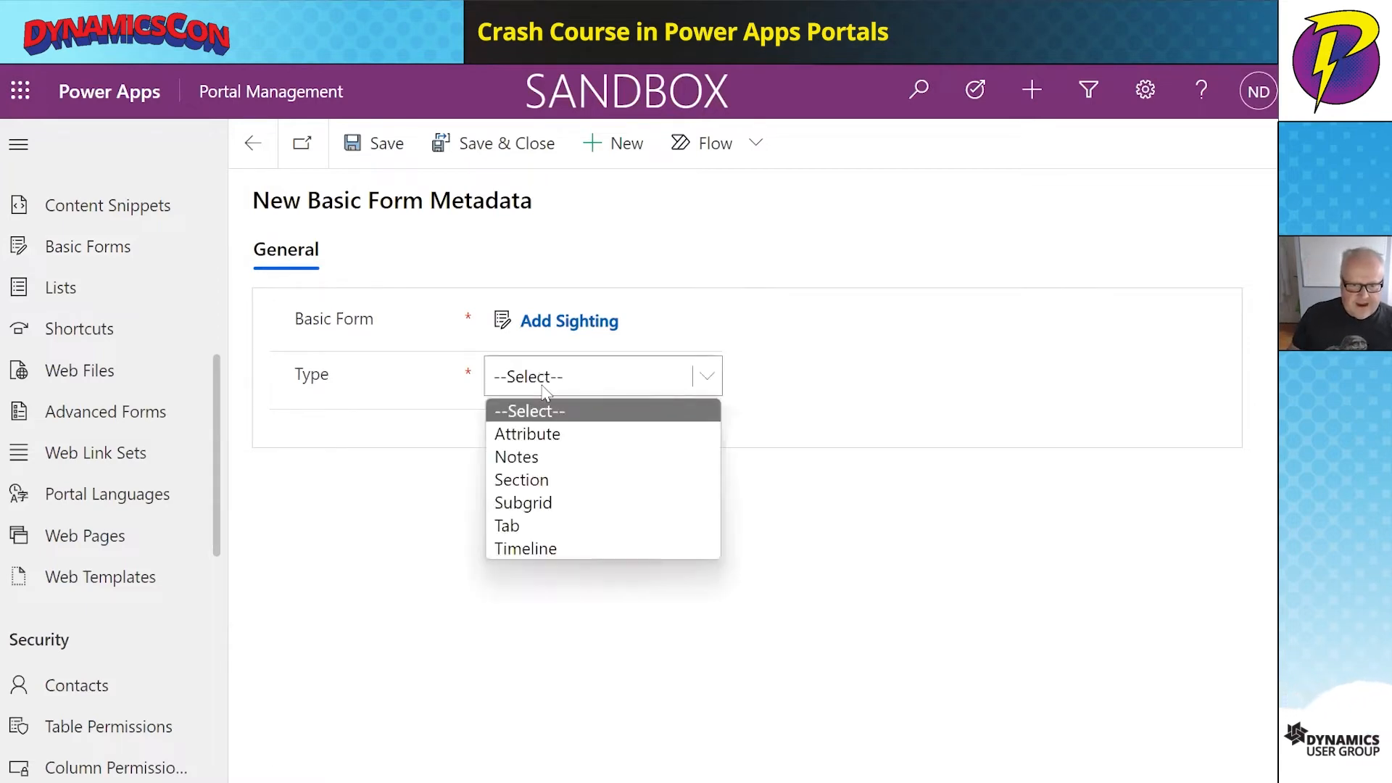
{"action": "left_click", "coordinate": [551, 433]}
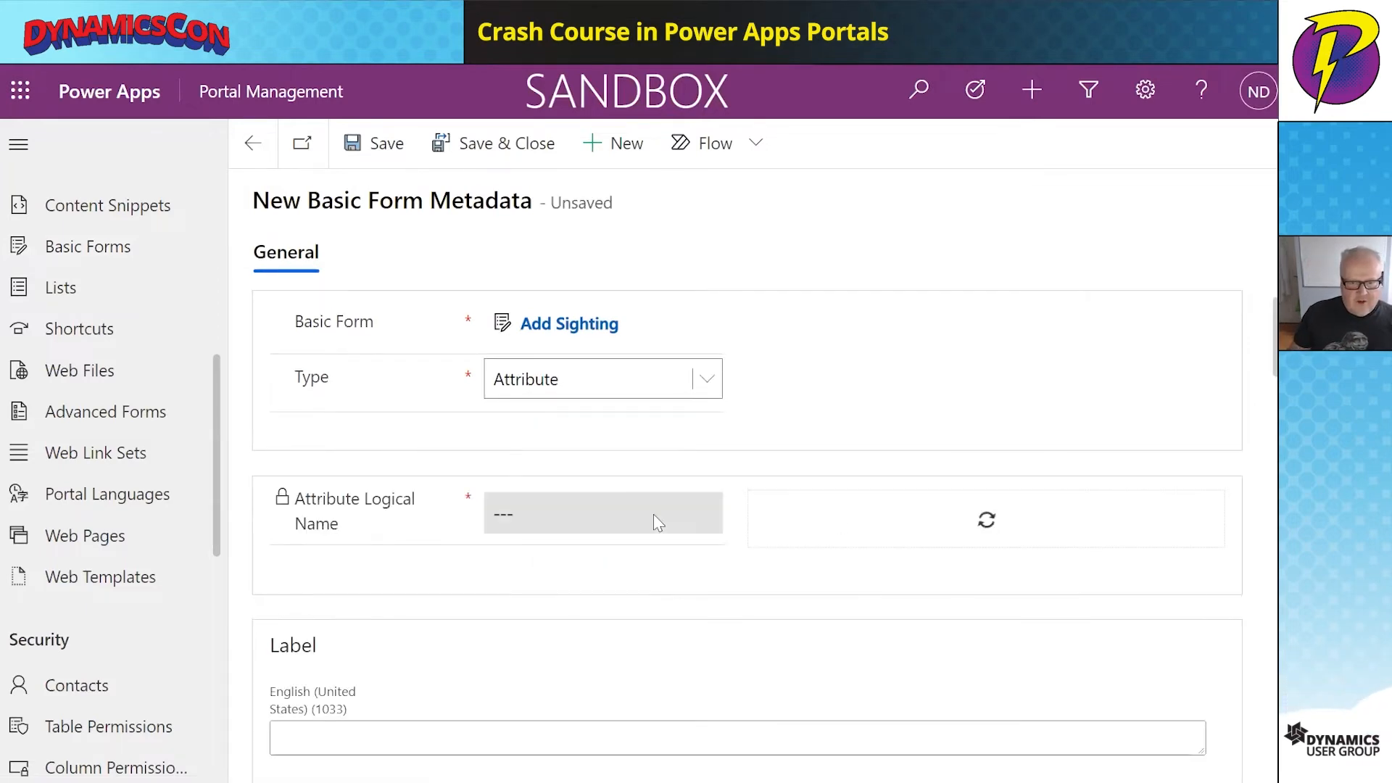
{"action": "left_click", "coordinate": [935, 511]}
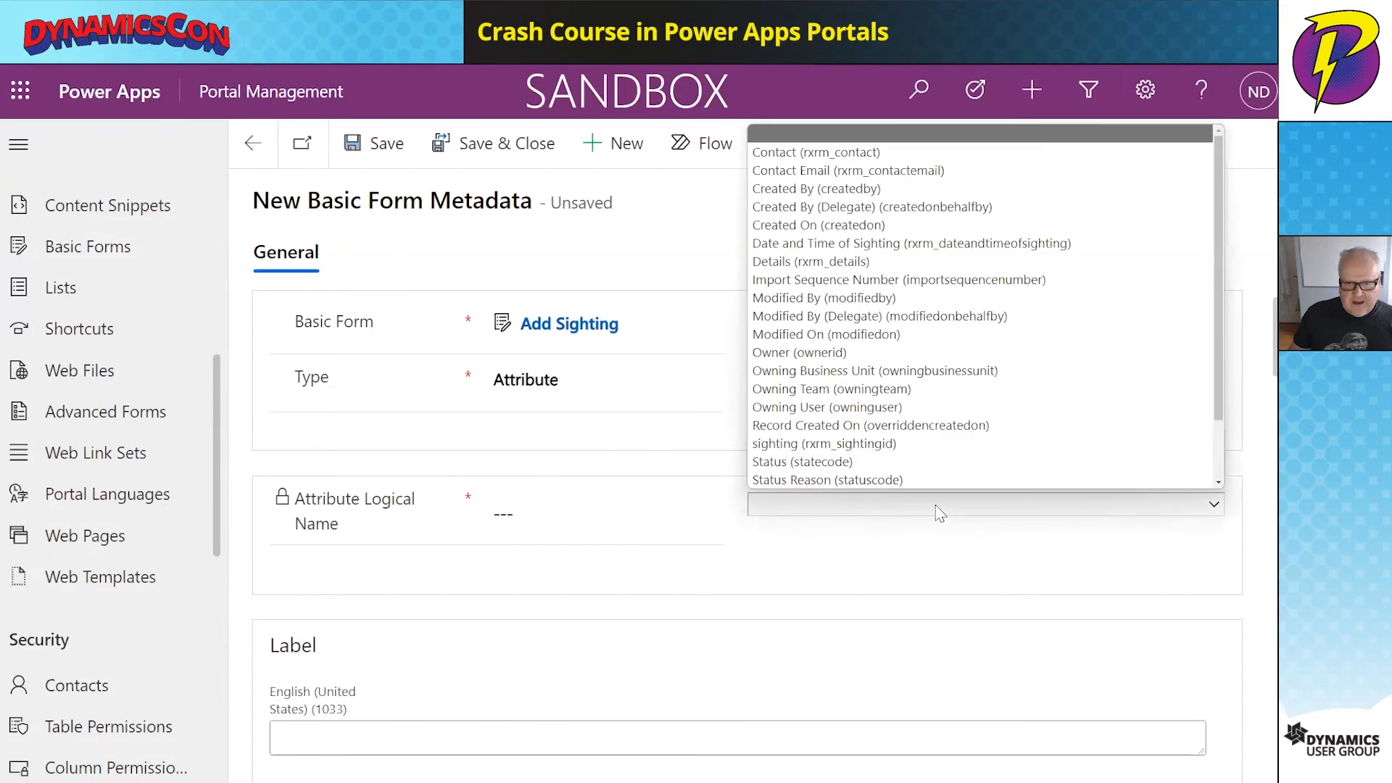
{"action": "left_click", "coordinate": [907, 152]}
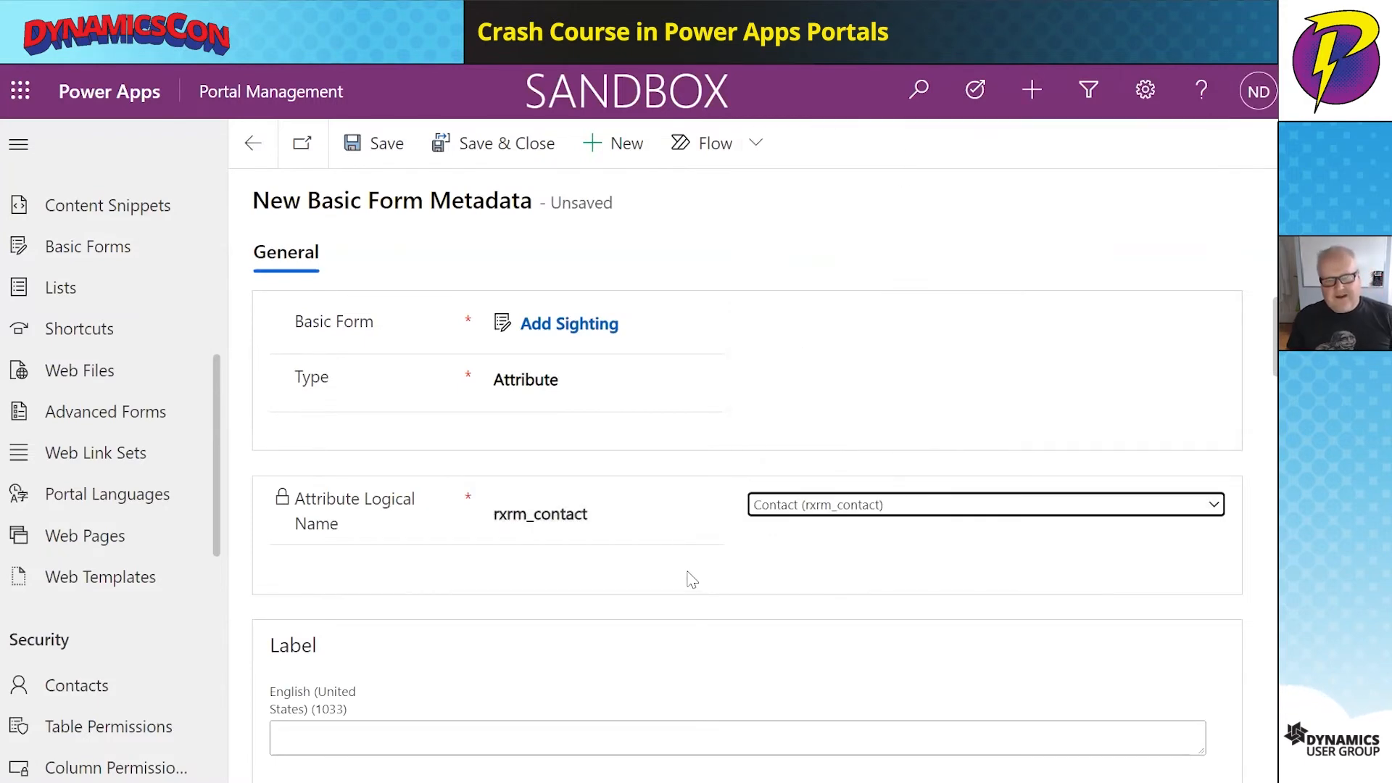
{"action": "scroll", "coordinate": [659, 581], "scroll_direction": "down", "scroll_amount": 3}
{"action": "scroll", "coordinate": [660, 580], "scroll_direction": "down", "scroll_amount": 4}
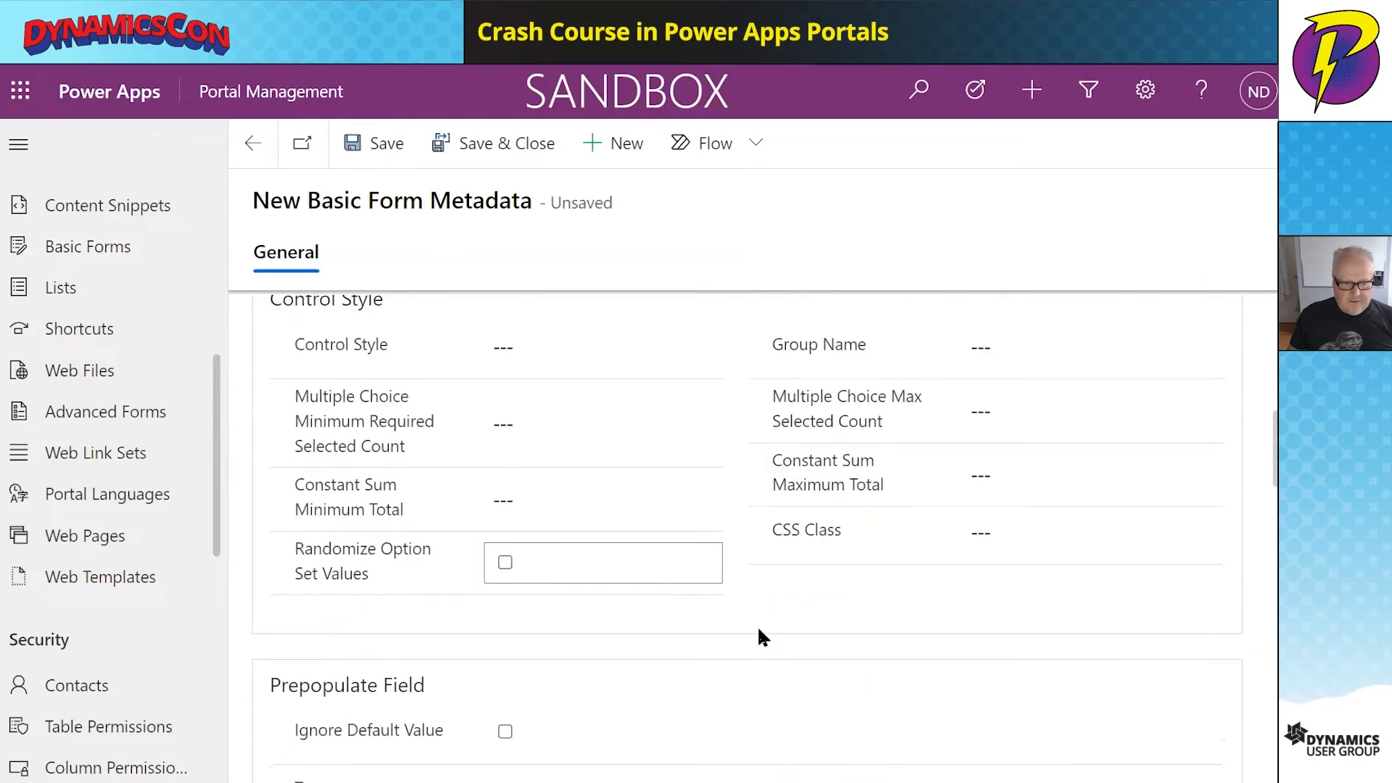
{"action": "scroll", "coordinate": [1010, 585], "scroll_direction": "down", "scroll_amount": 7}
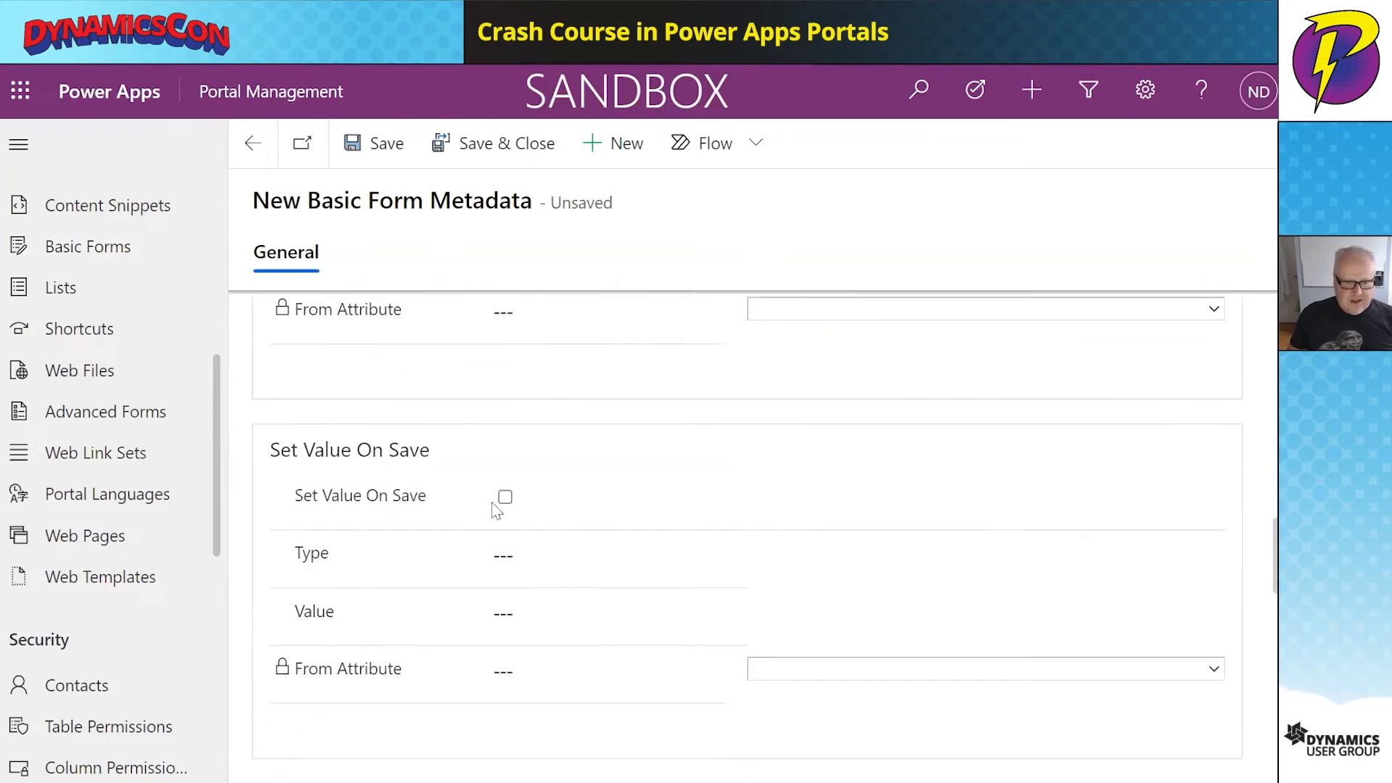
- Enable Set Value On Save from Current Portal User's contactid, then Save & Close
{"action": "left_click", "coordinate": [504, 497]}
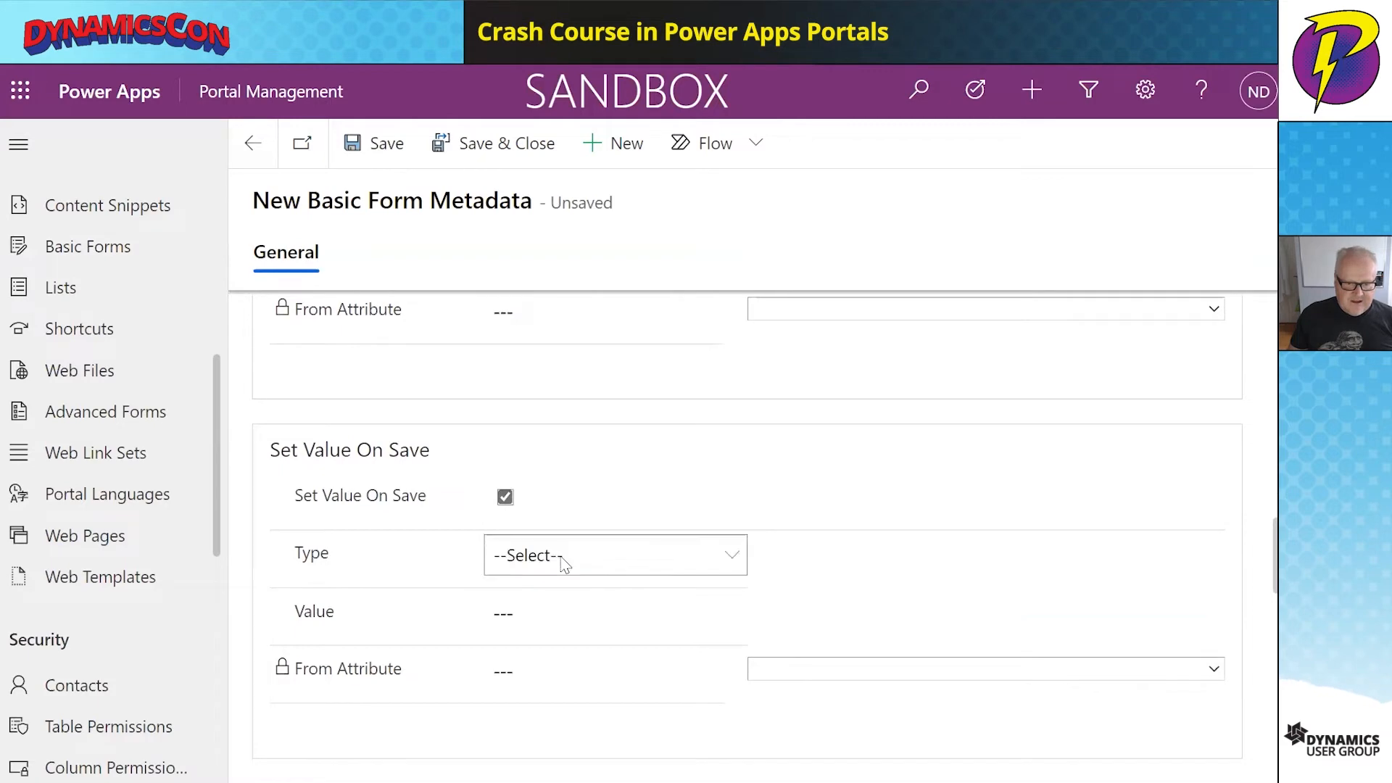
{"action": "left_click", "coordinate": [564, 565]}
{"action": "left_click", "coordinate": [585, 660]}
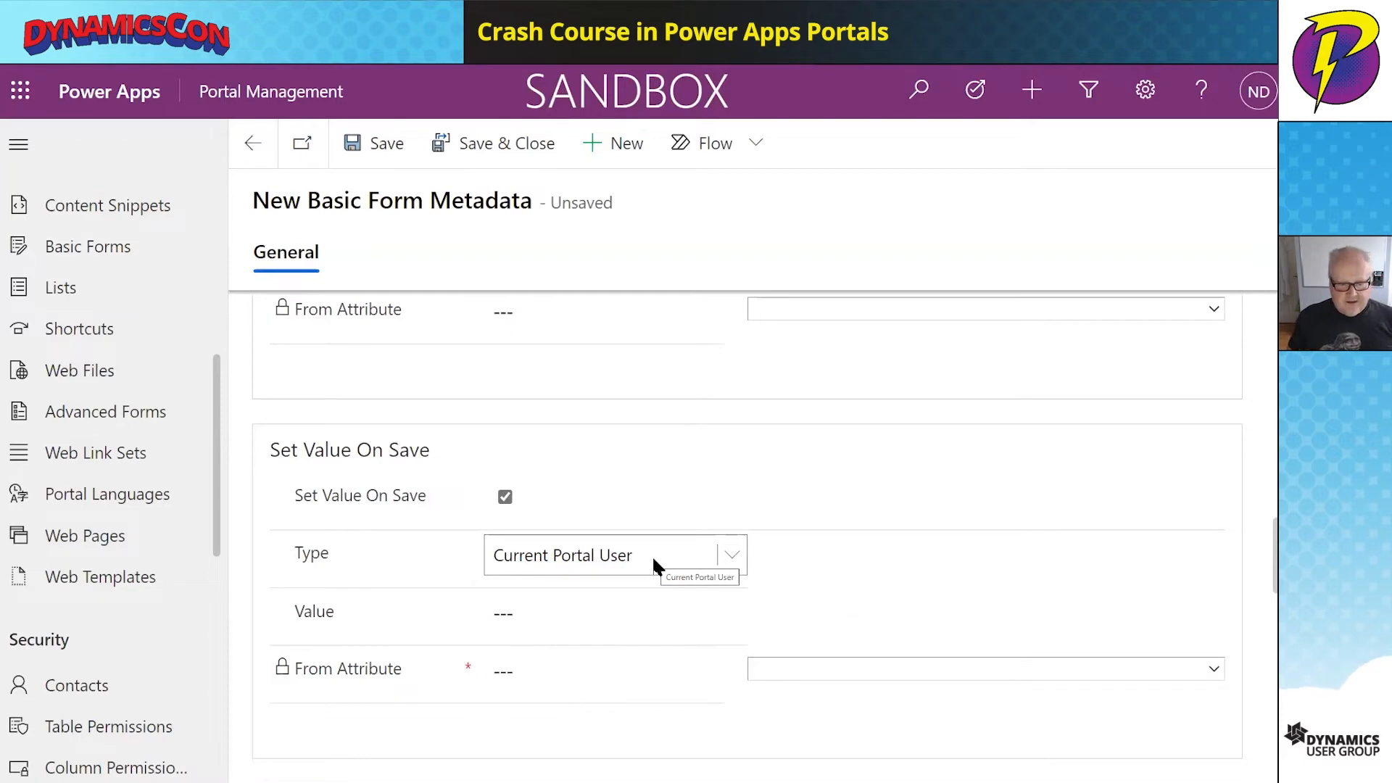
{"action": "left_click", "coordinate": [801, 669]}
{"action": "scroll", "coordinate": [897, 460], "scroll_direction": "down", "scroll_amount": 10}
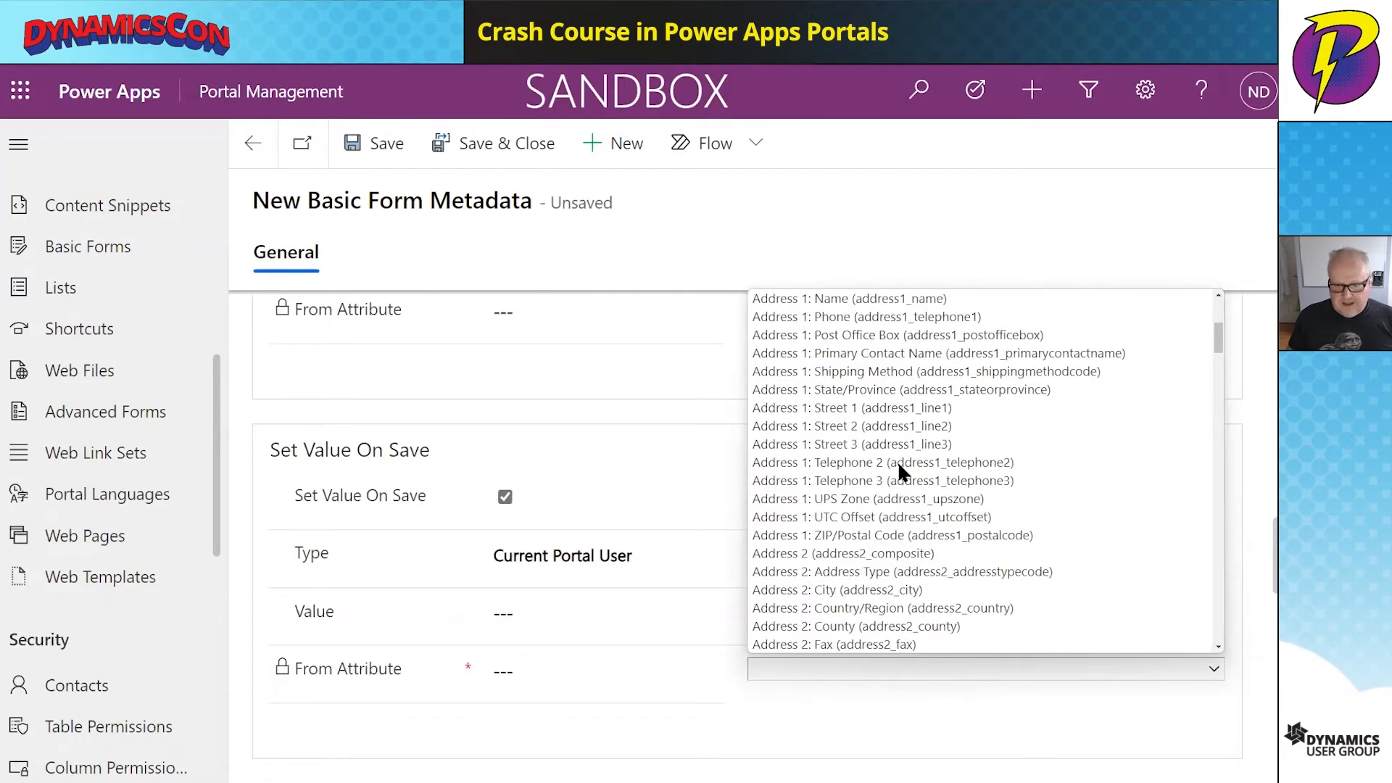
{"action": "scroll", "coordinate": [899, 479], "scroll_direction": "down", "scroll_amount": 10}
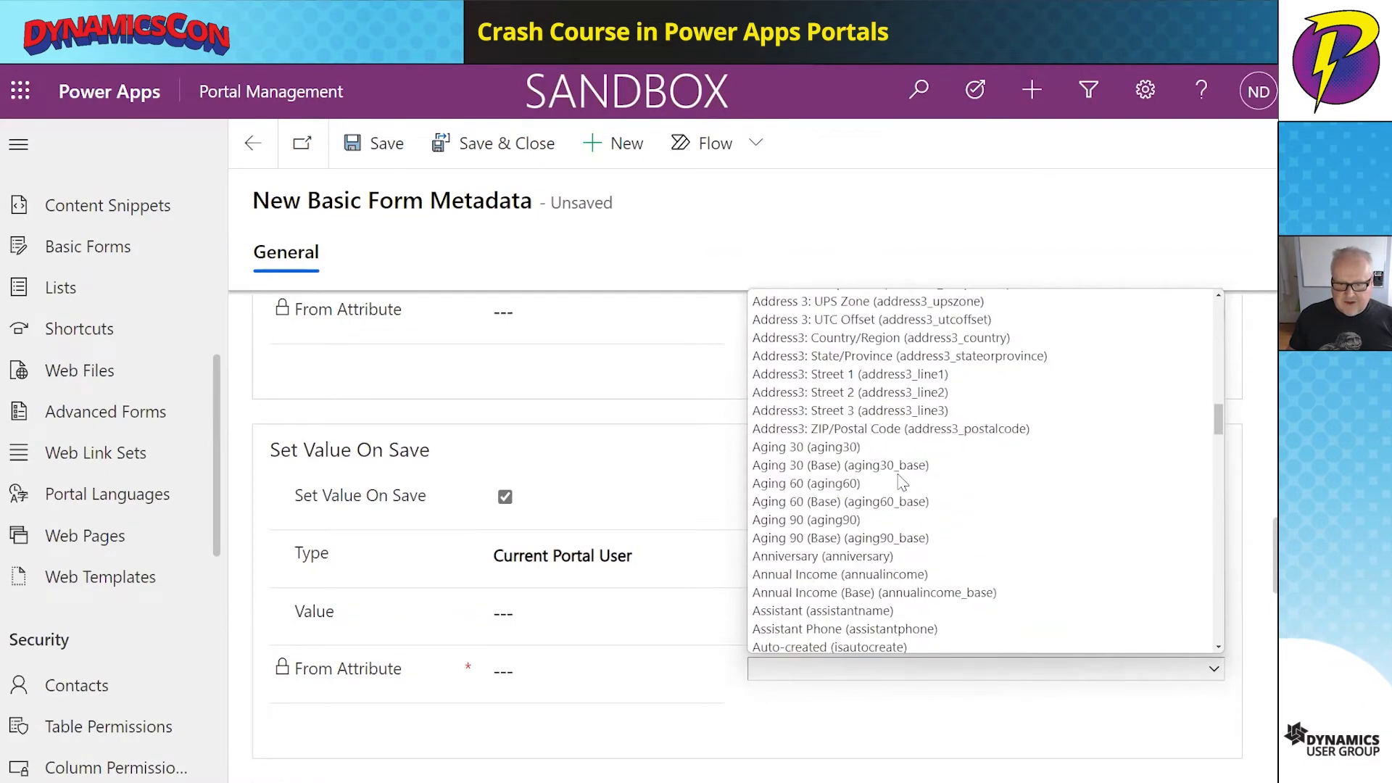
{"action": "scroll", "coordinate": [899, 481], "scroll_direction": "down", "scroll_amount": 2}
{"action": "left_click", "coordinate": [873, 610]}
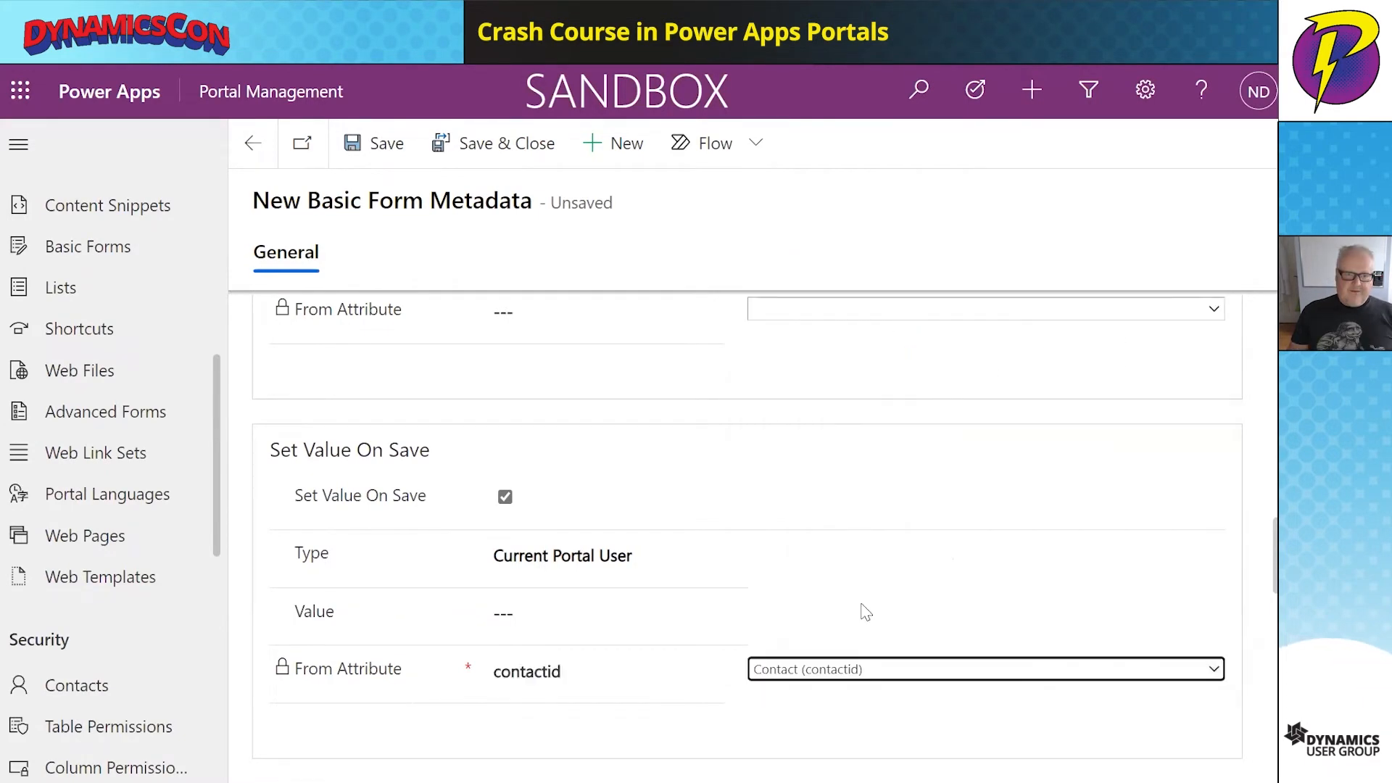
{"action": "left_click", "coordinate": [484, 147]}
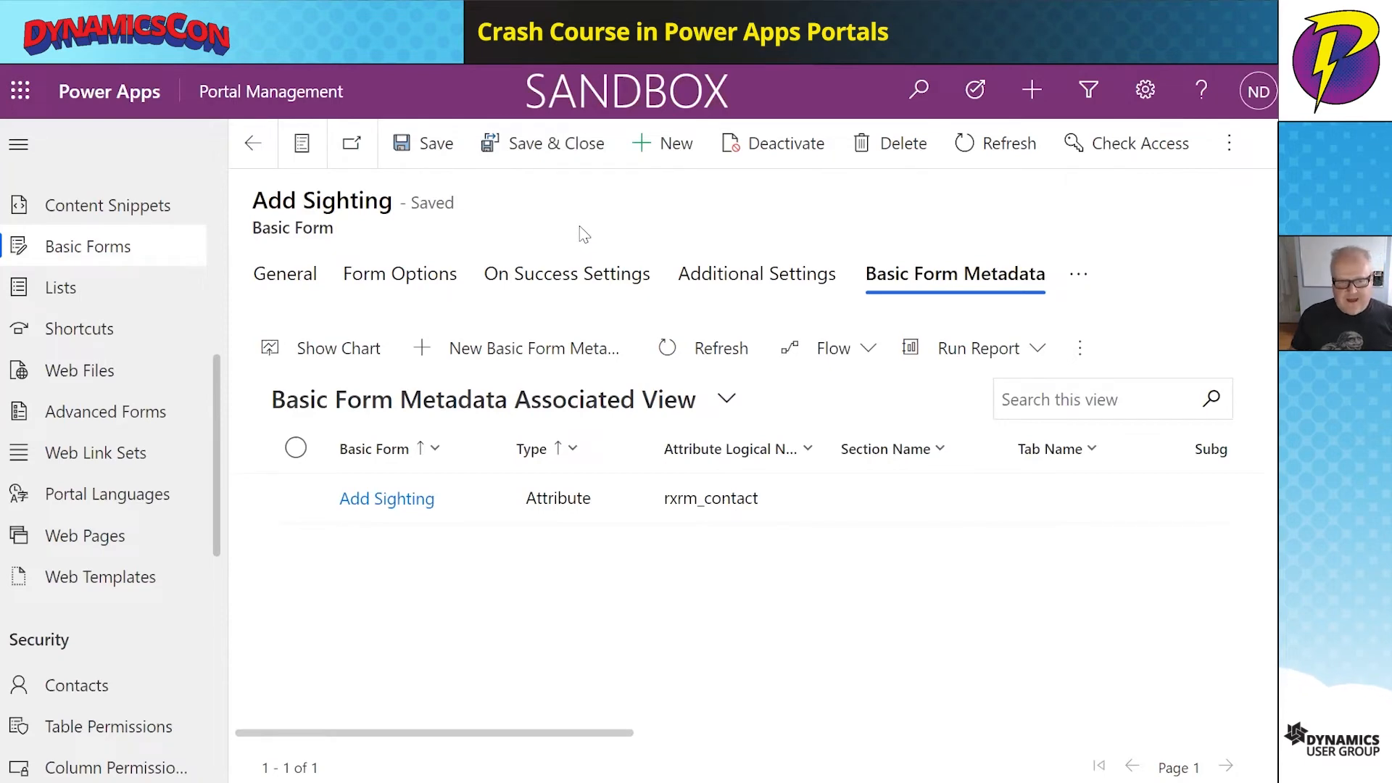
- Check the new rxrm_contact metadata row, then return to the portal's logsightings page
{"action": "mouse_move", "coordinate": [449, 145]}
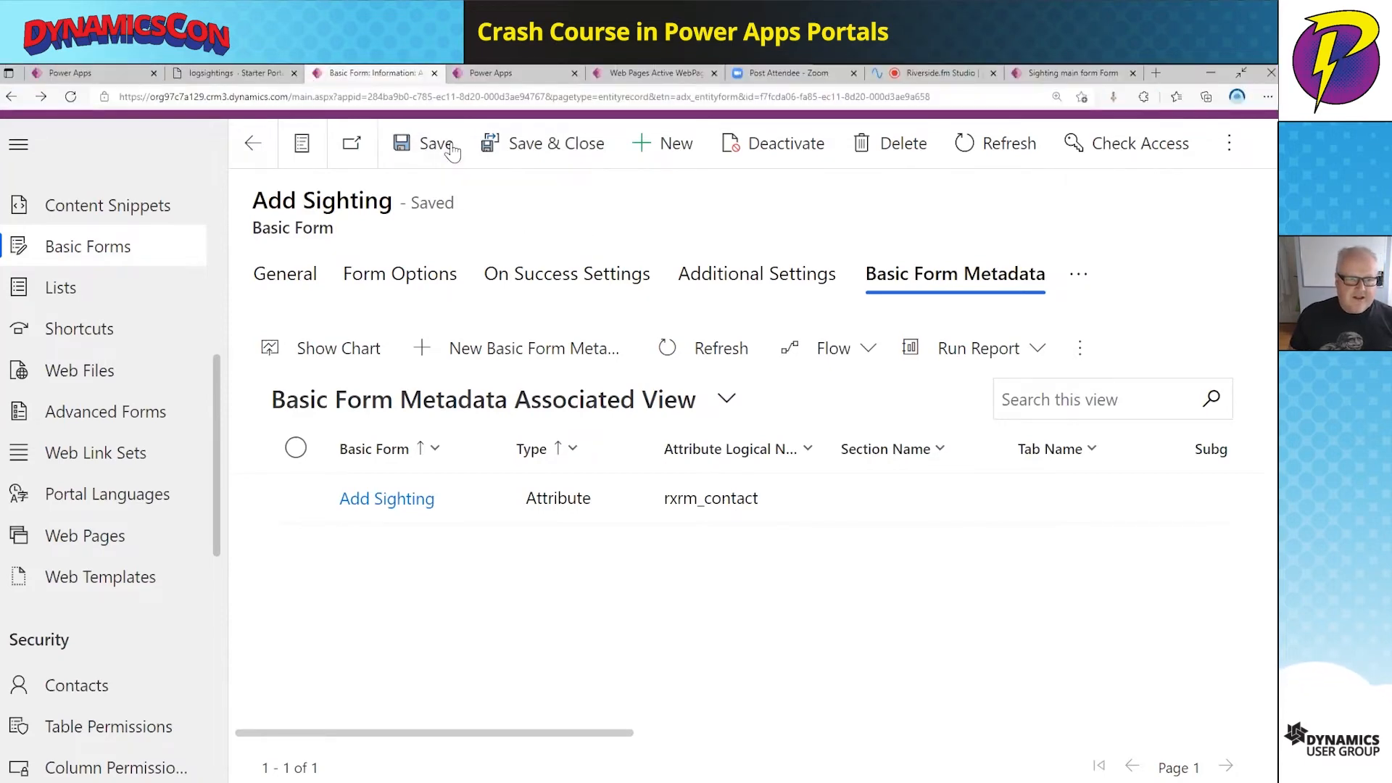
{"action": "left_click", "coordinate": [209, 73]}
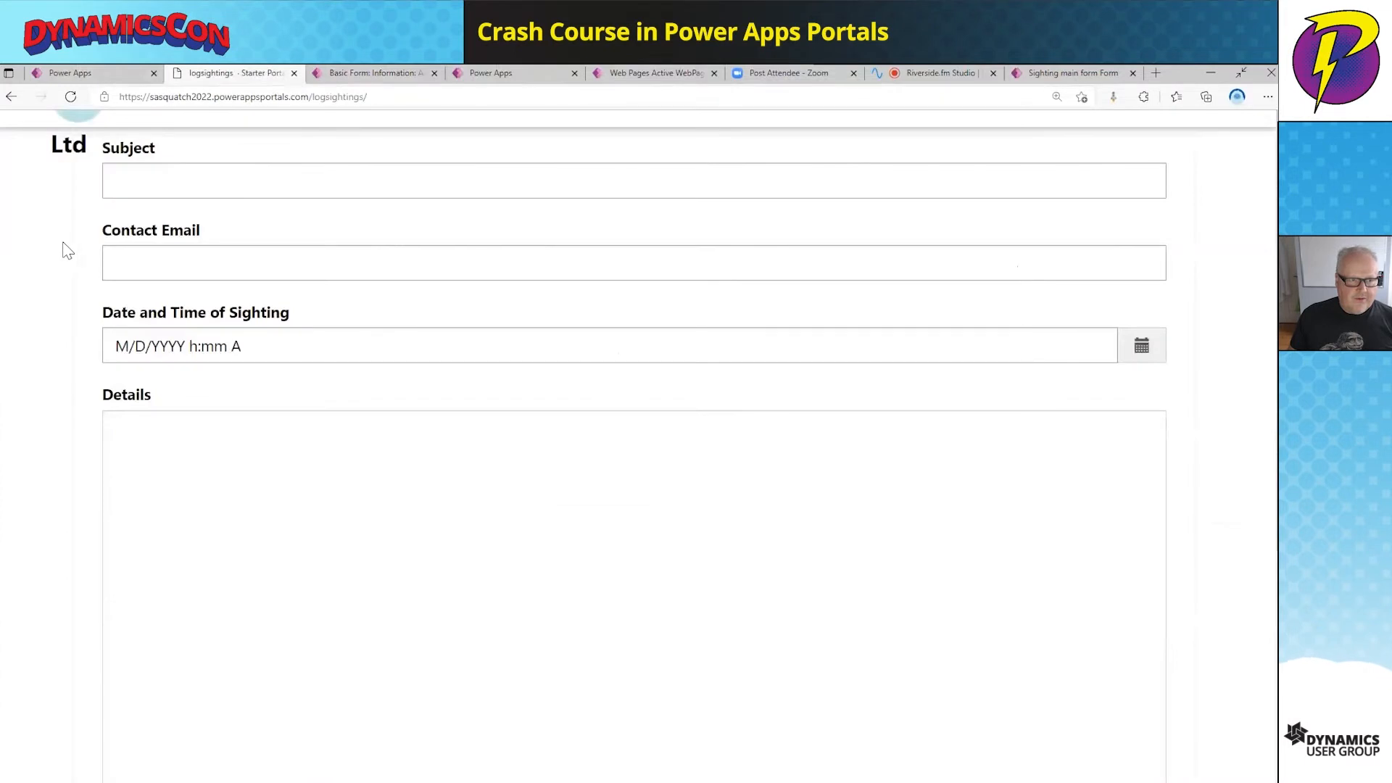
- Reload logsightings and enter subject 'Saw Big foot from the highway' plus the contact e-mail
{"action": "key", "text": "F11"}
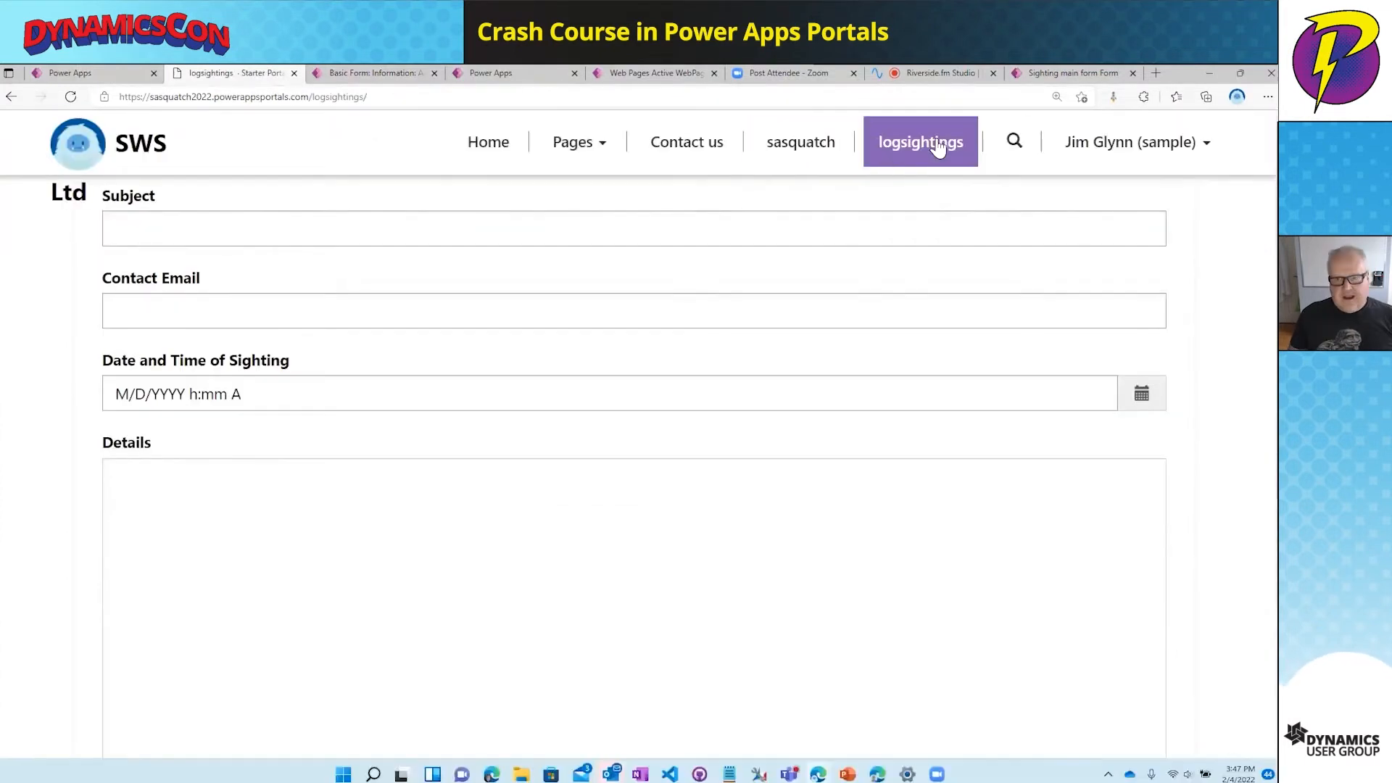
{"action": "left_click", "coordinate": [928, 150]}
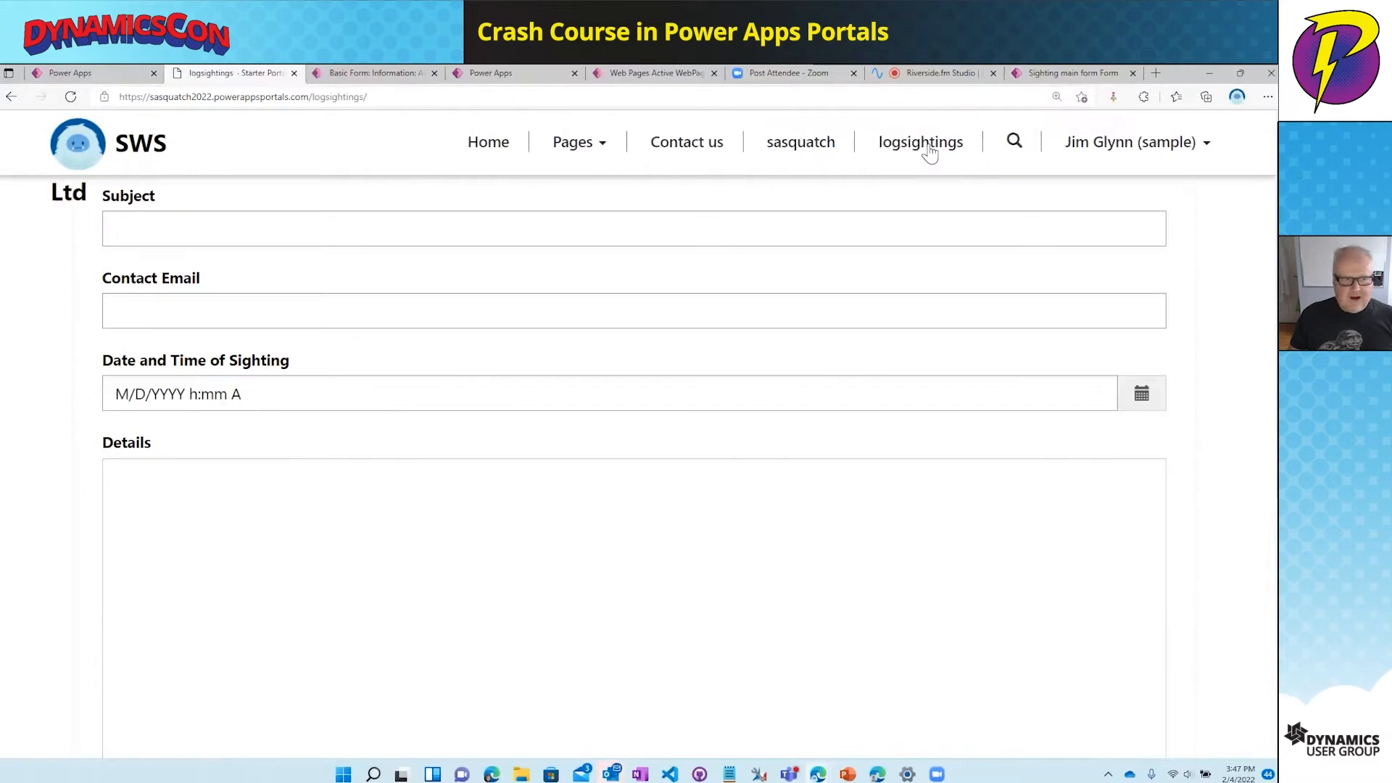
{"action": "left_click", "coordinate": [233, 233]}
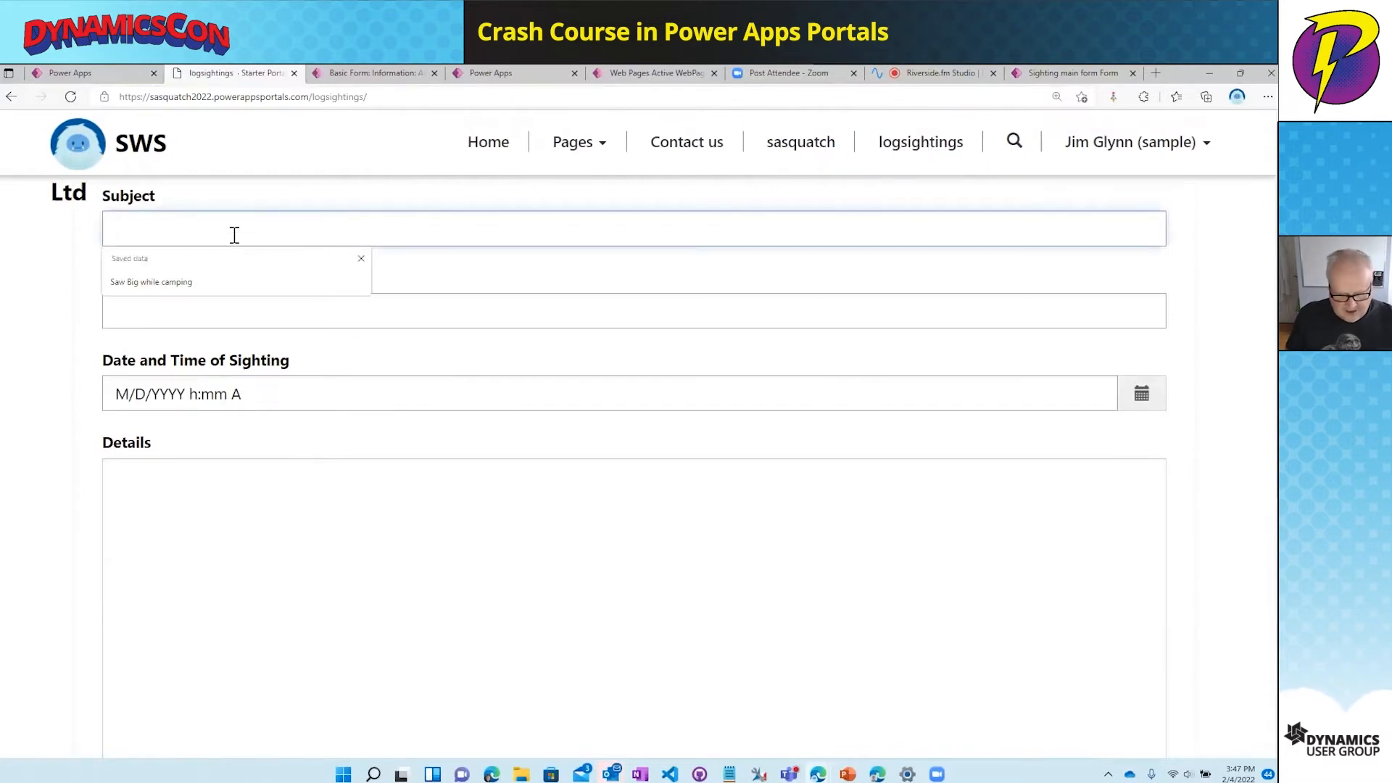
{"action": "type", "text": "S"}
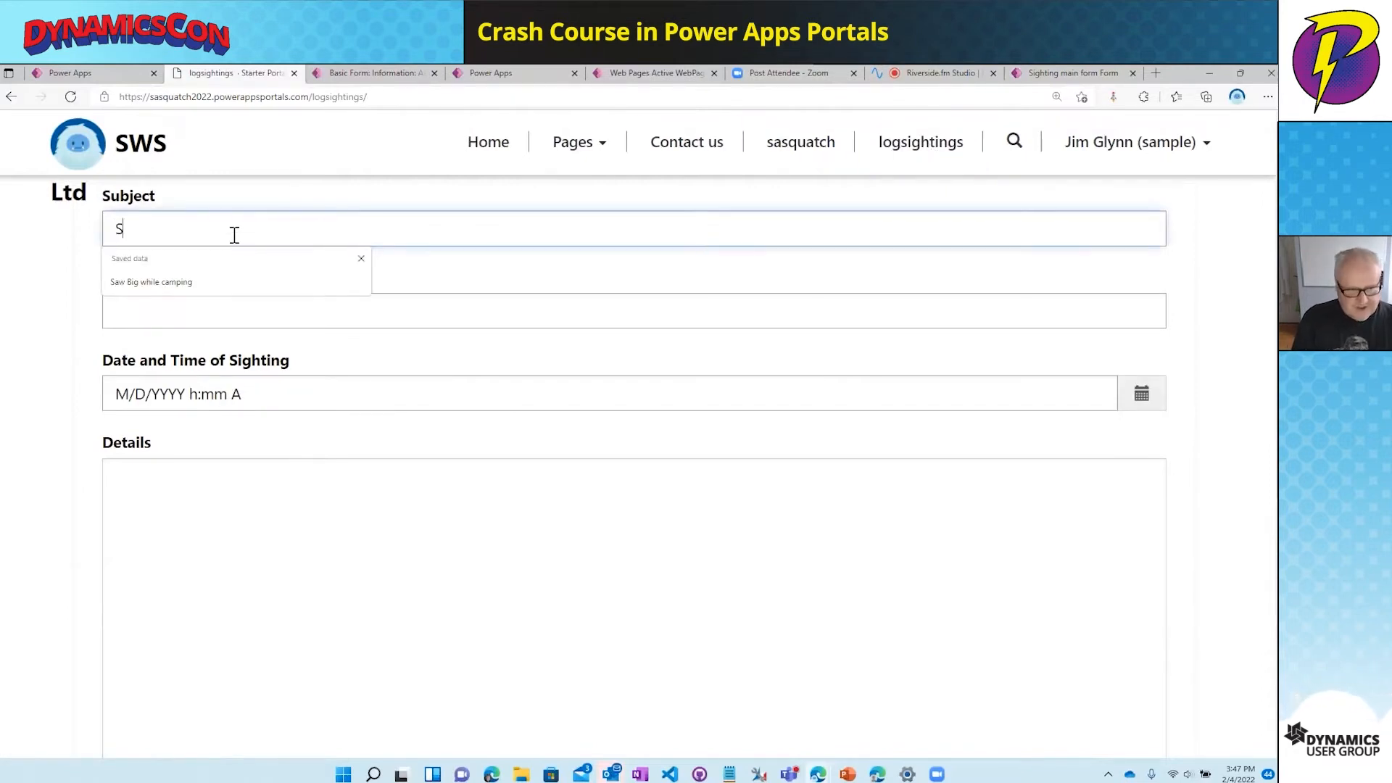
{"action": "type", "text": "aw Big foot from the h"}
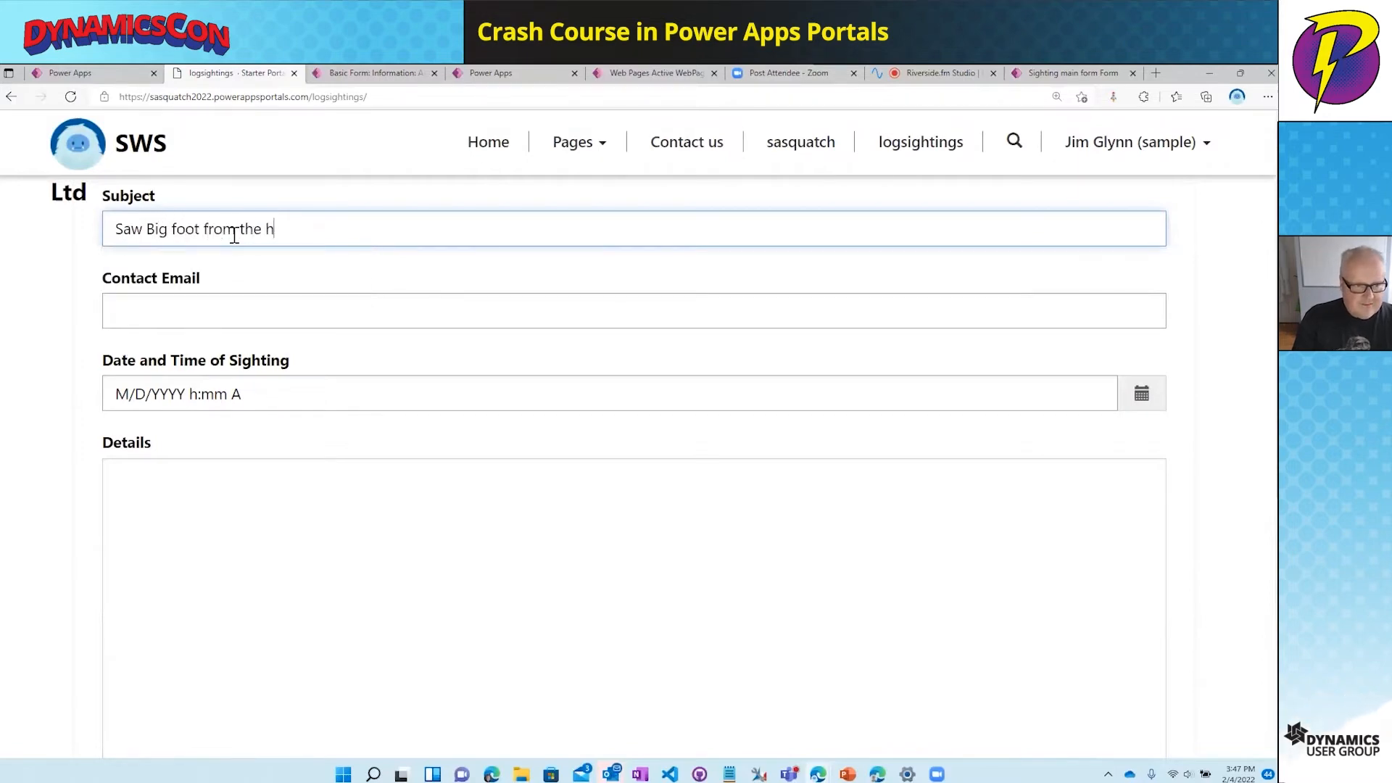
{"action": "type", "text": "ighway"}
{"action": "key", "text": "Tab"}
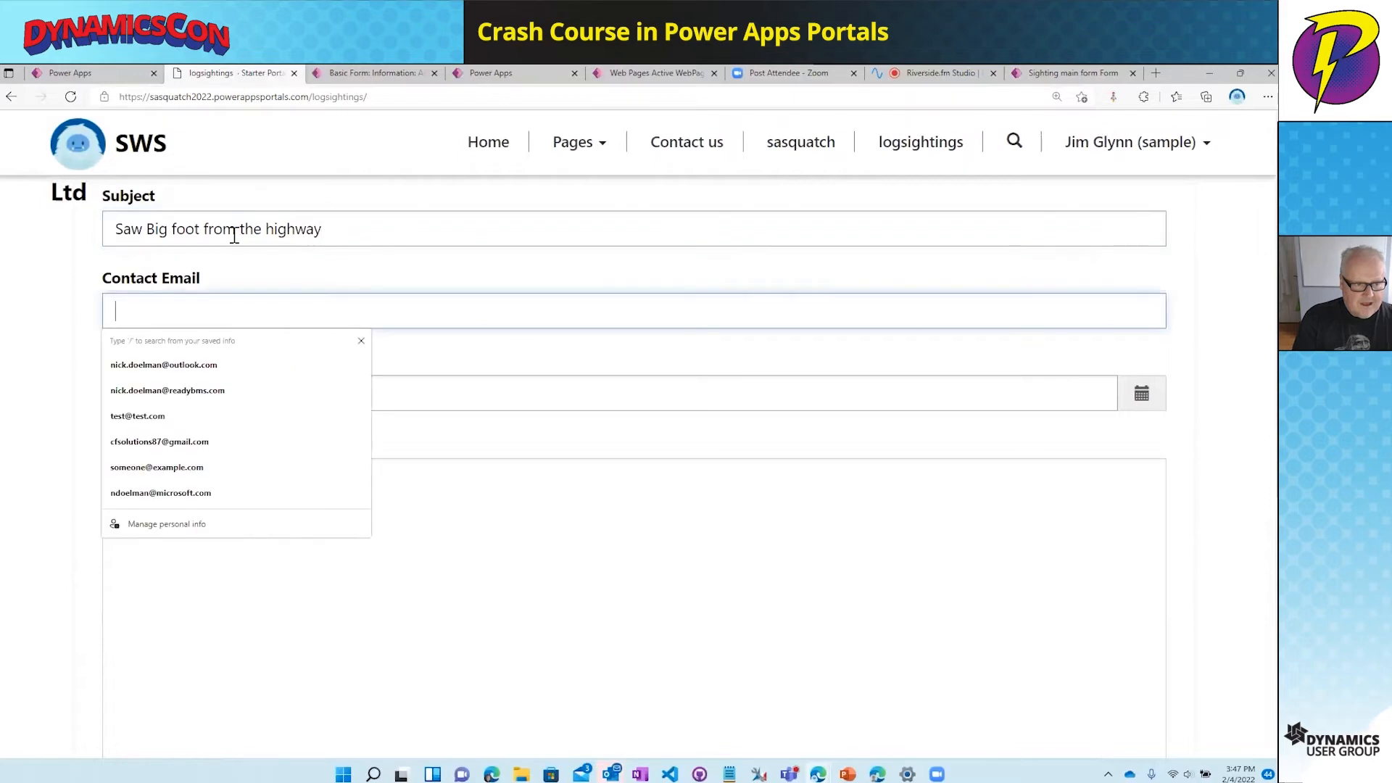
{"action": "type", "text": "jim"}
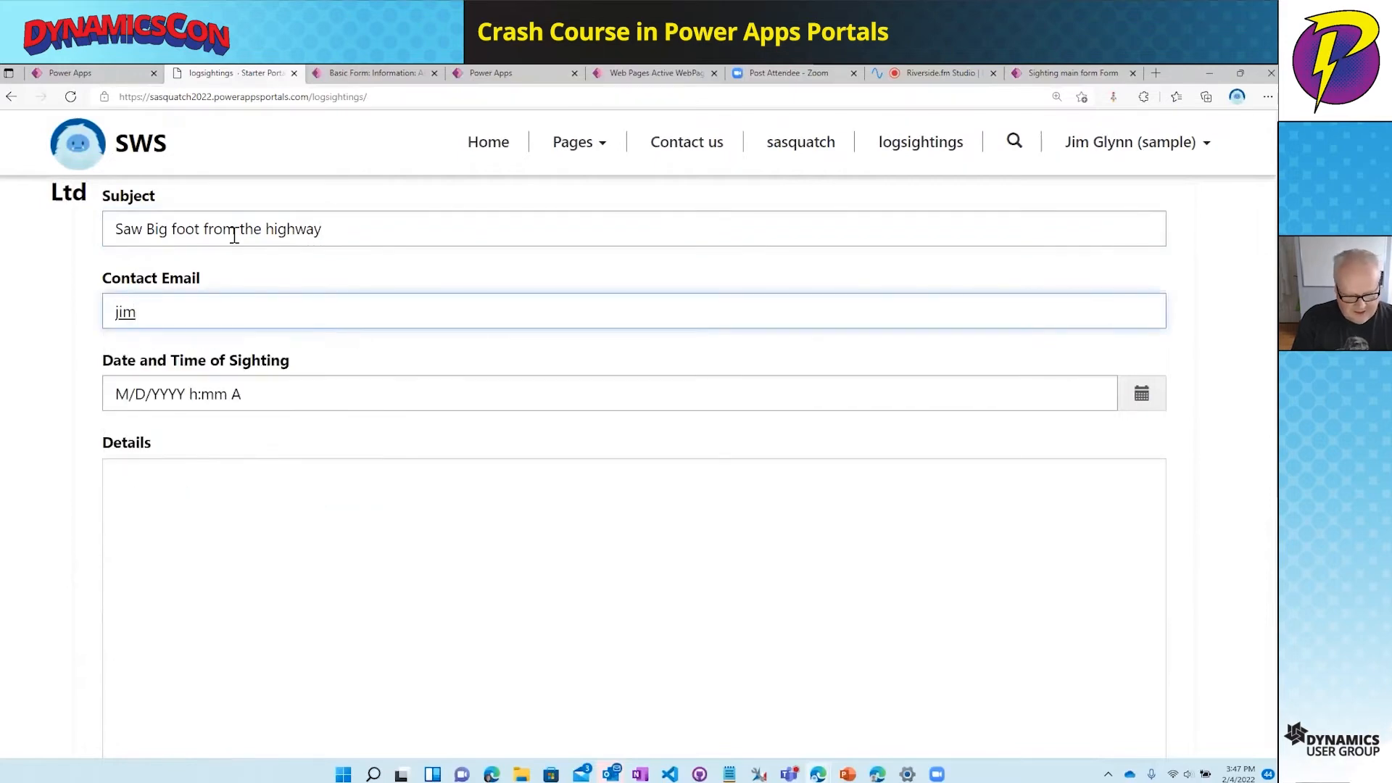
{"action": "type", "text": "@test.com"}
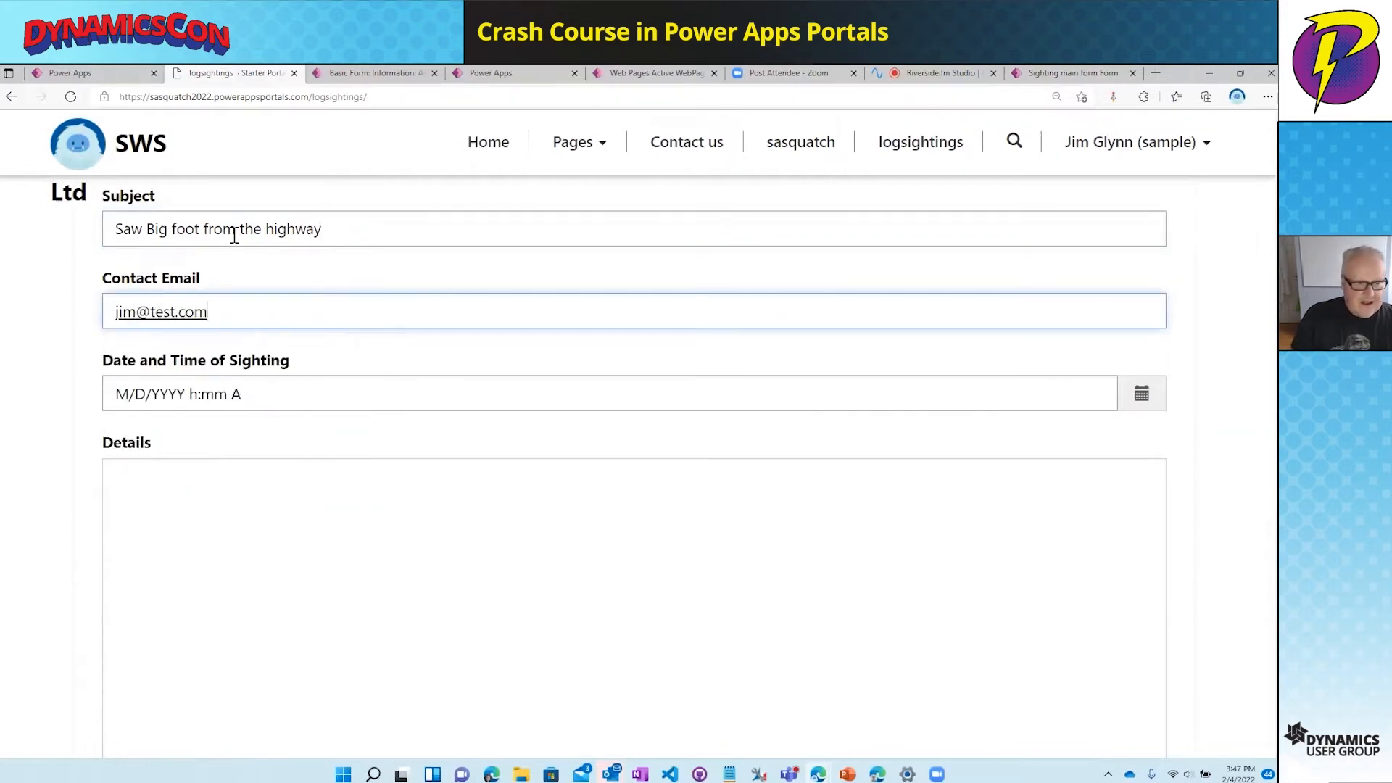
- Set the sighting date to January 26, 2022 and details 'Big was seen just off the road.'
{"action": "left_click", "coordinate": [1141, 394]}
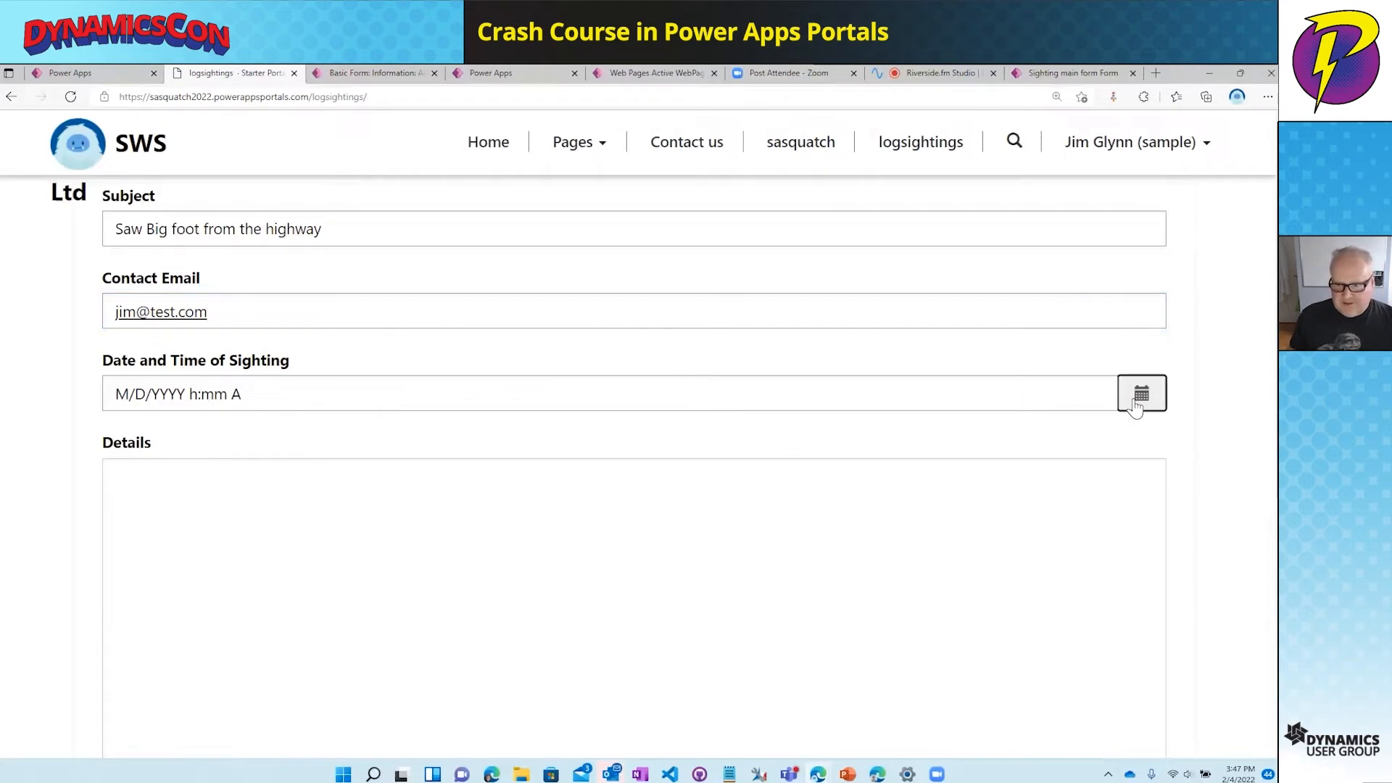
{"action": "left_click", "coordinate": [901, 434]}
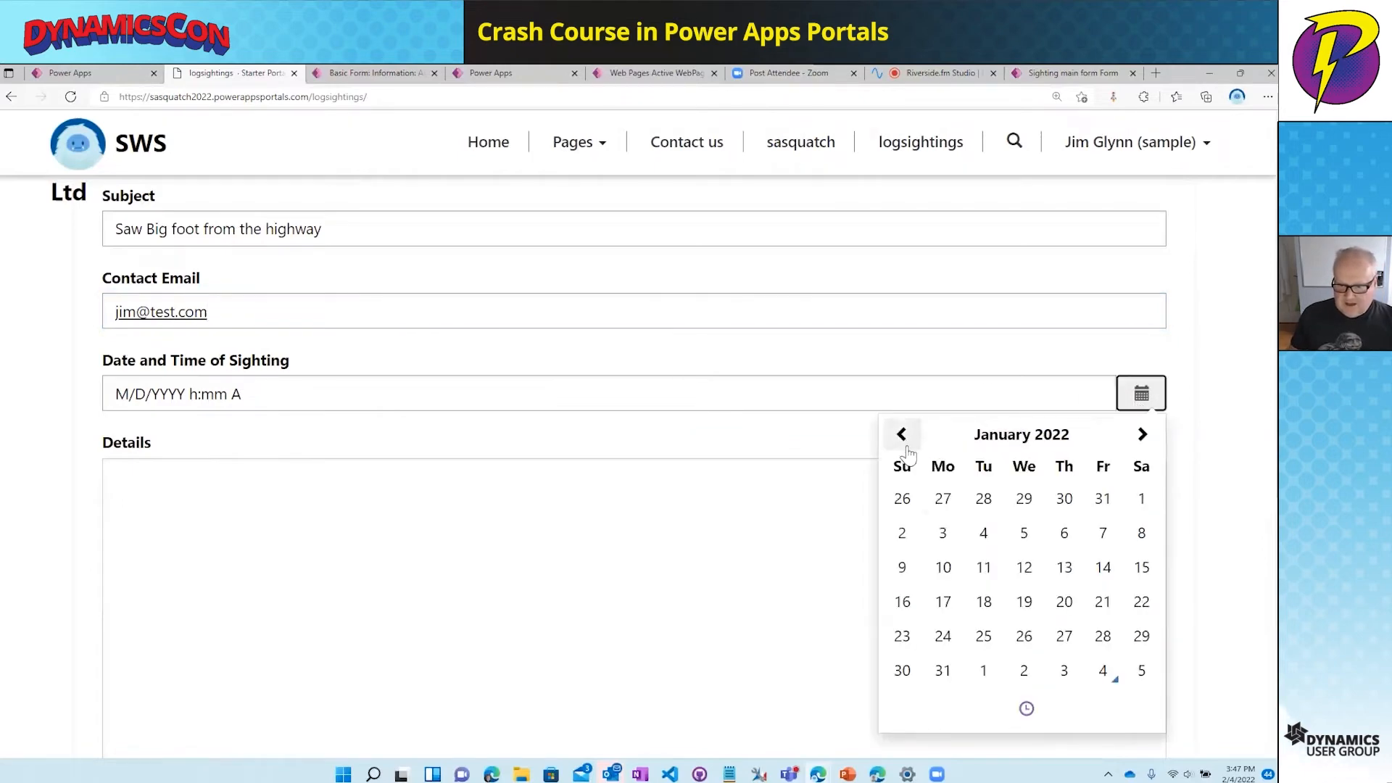
{"action": "left_click", "coordinate": [1024, 636]}
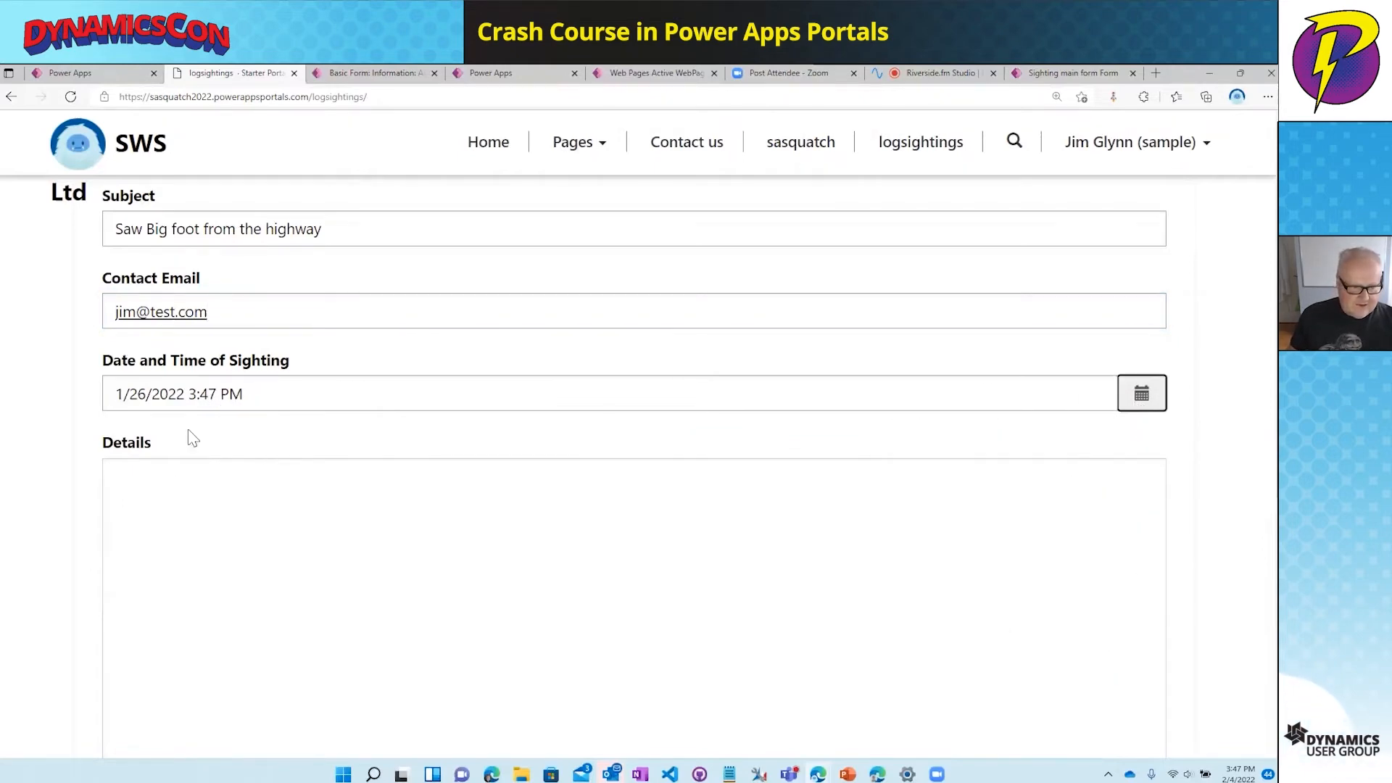
{"action": "left_click", "coordinate": [169, 488]}
{"action": "type", "text": "Big was seen "}
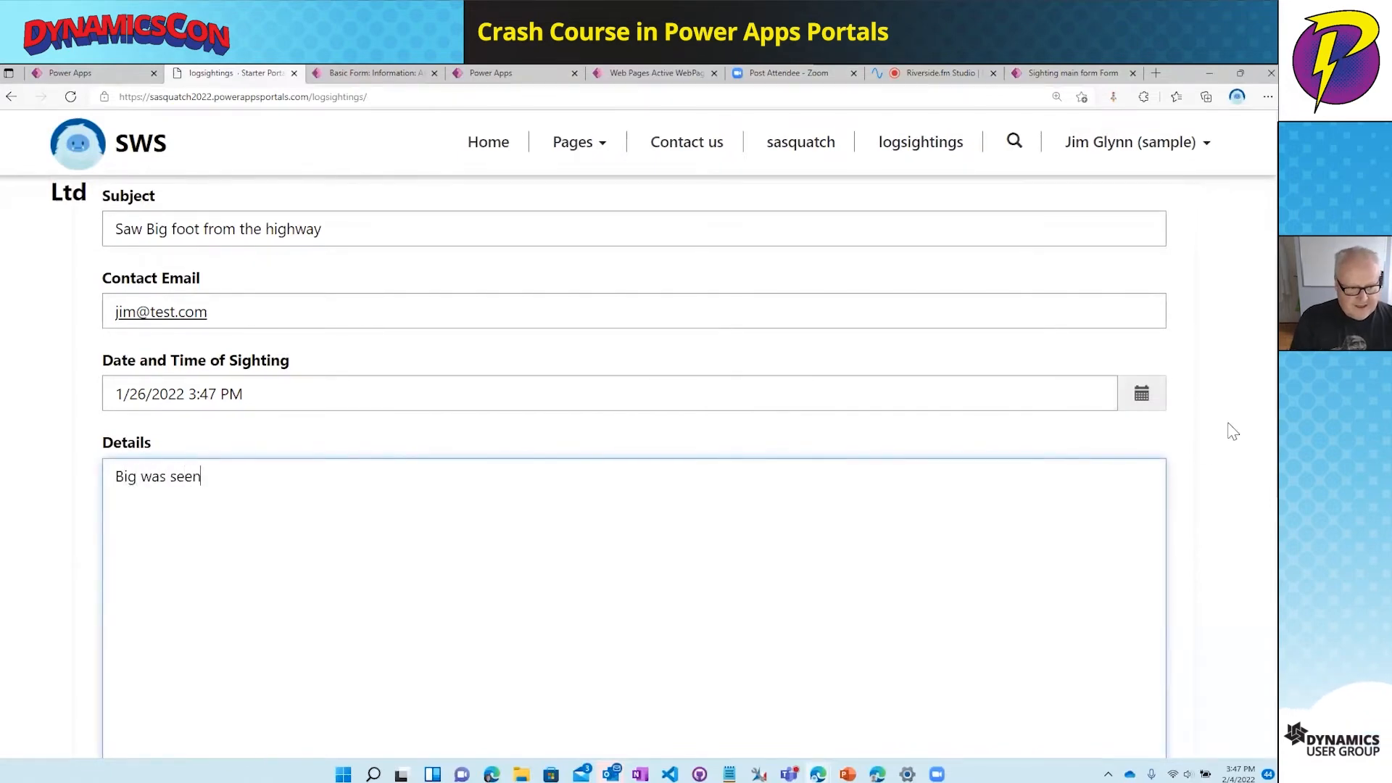
{"action": "type", "text": "just off "}
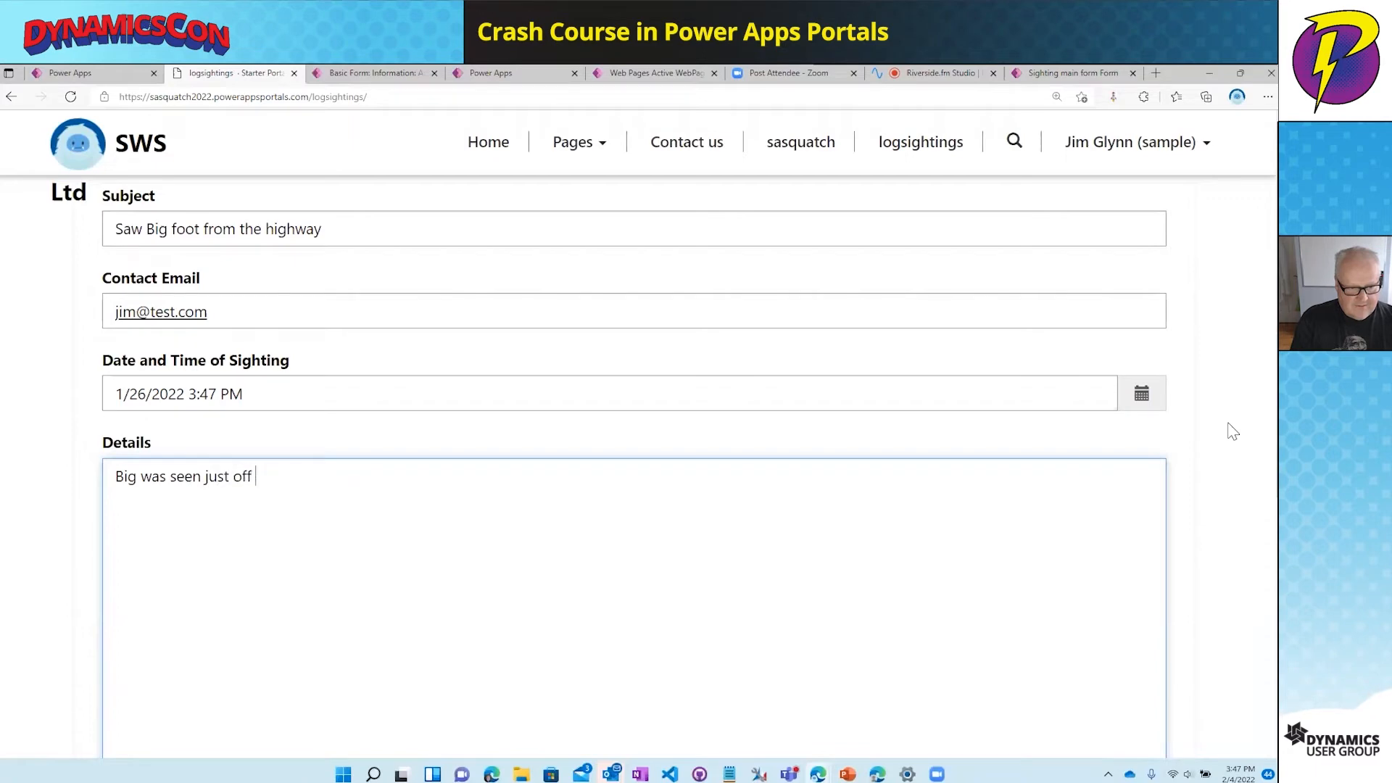
{"action": "type", "text": "the road."}
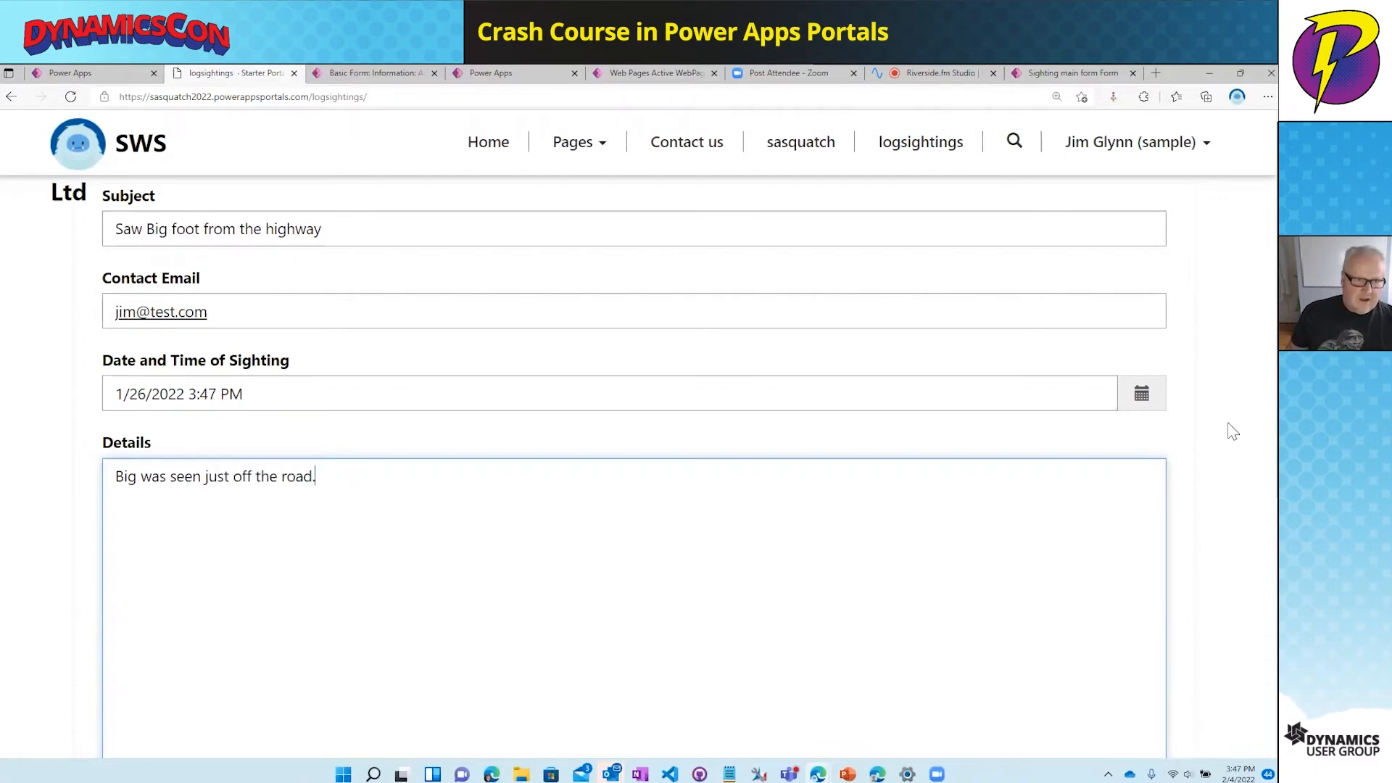
{"action": "scroll", "coordinate": [987, 528], "scroll_direction": "down", "scroll_amount": 4}
{"action": "scroll", "coordinate": [987, 527], "scroll_direction": "down", "scroll_amount": 2}
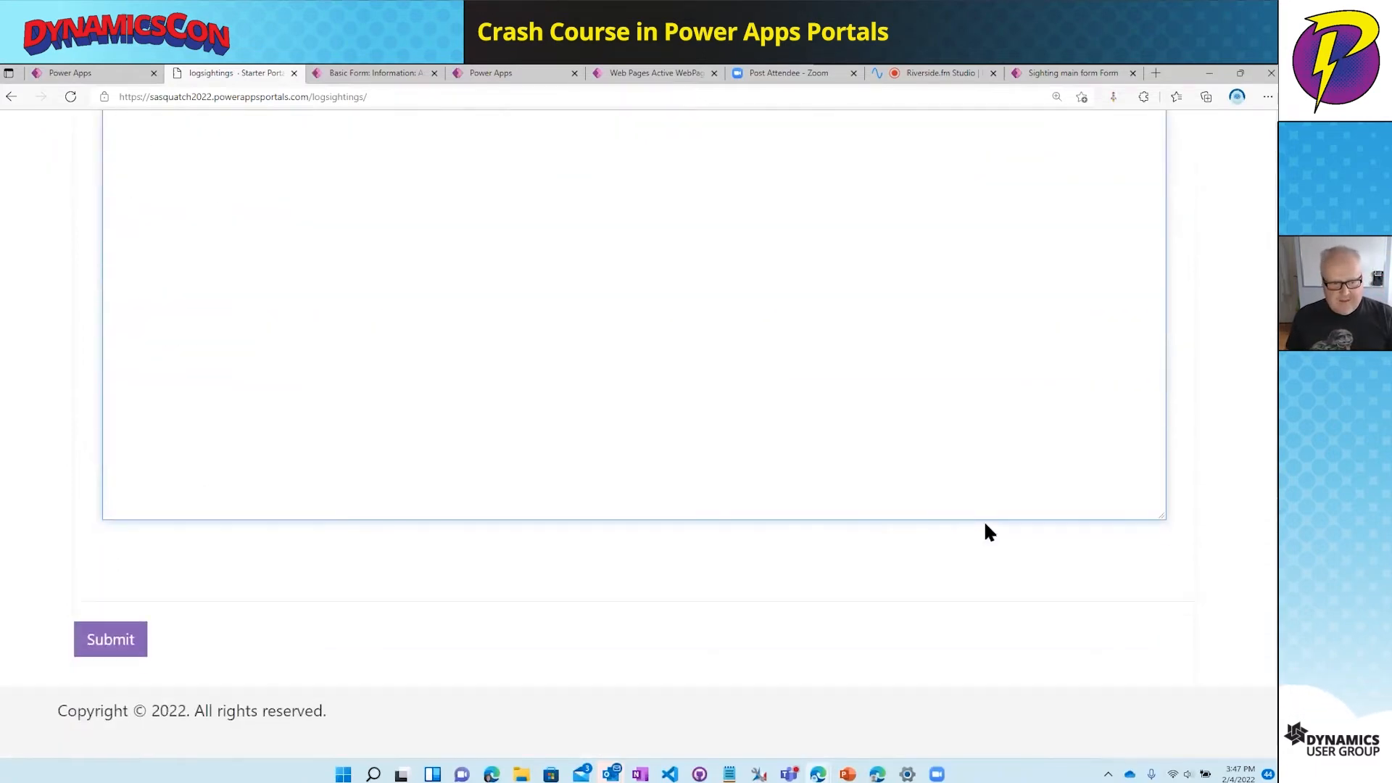
- Submit the sighting report, then return to the portal studio tab
{"action": "left_click", "coordinate": [103, 642]}
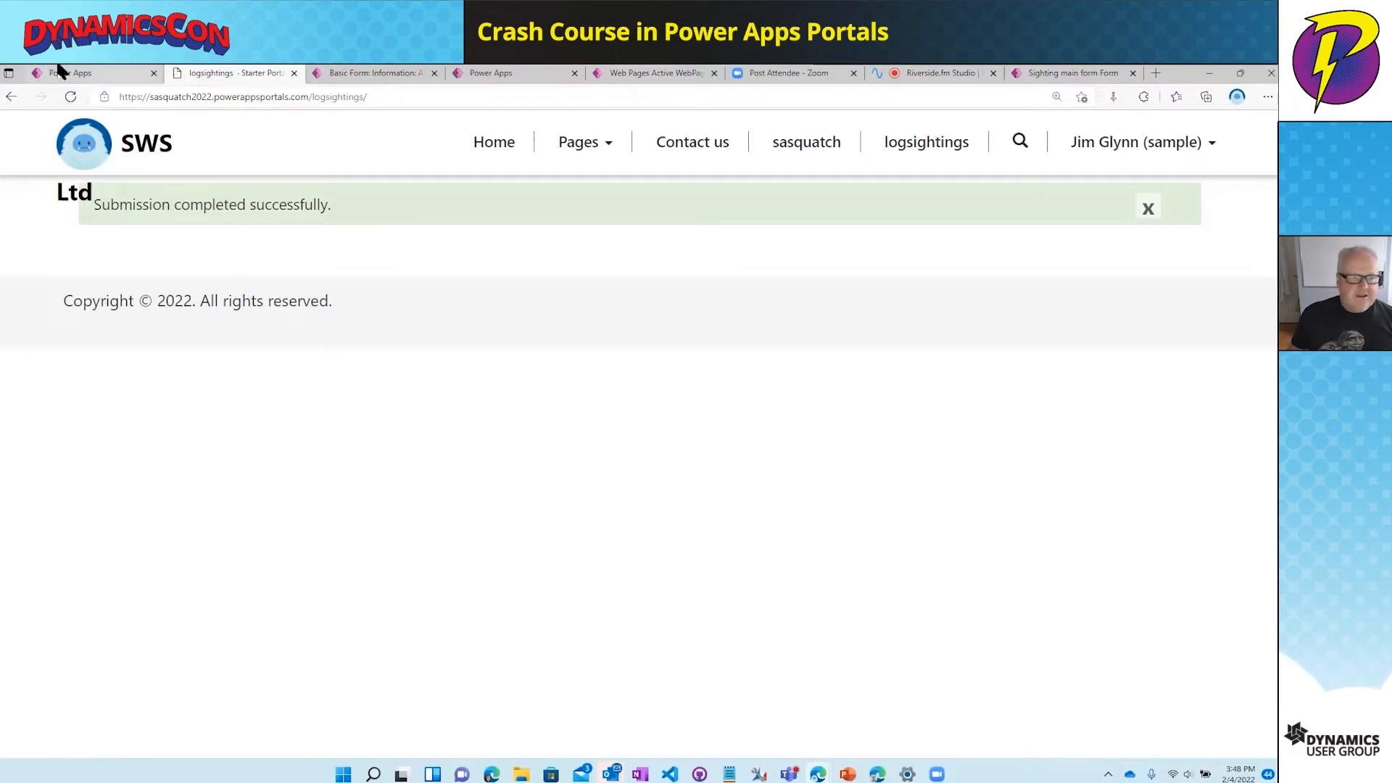
{"action": "left_click", "coordinate": [82, 77]}
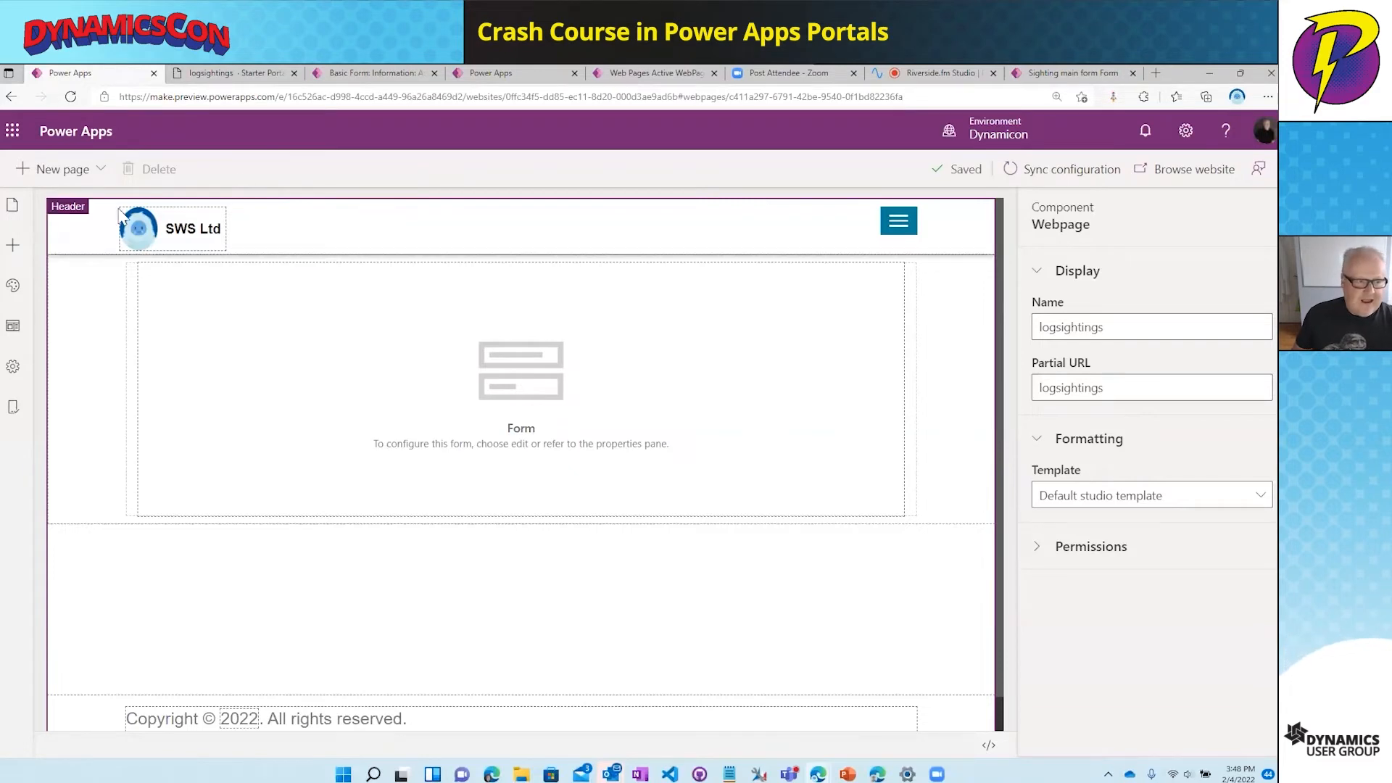
- From the Home page, create a Blank-layout new page and select its empty column
{"action": "left_click", "coordinate": [14, 209]}
{"action": "left_click", "coordinate": [159, 286]}
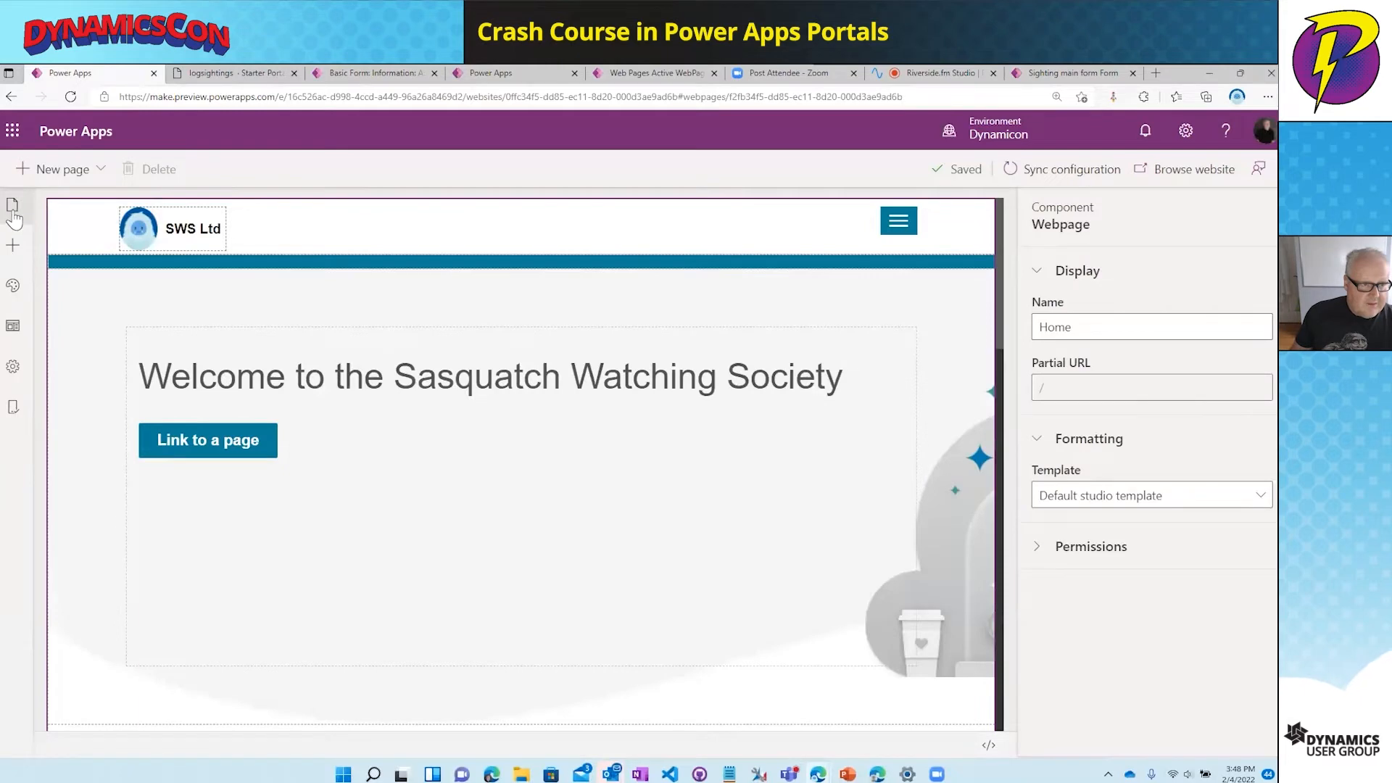
{"action": "left_click", "coordinate": [51, 180]}
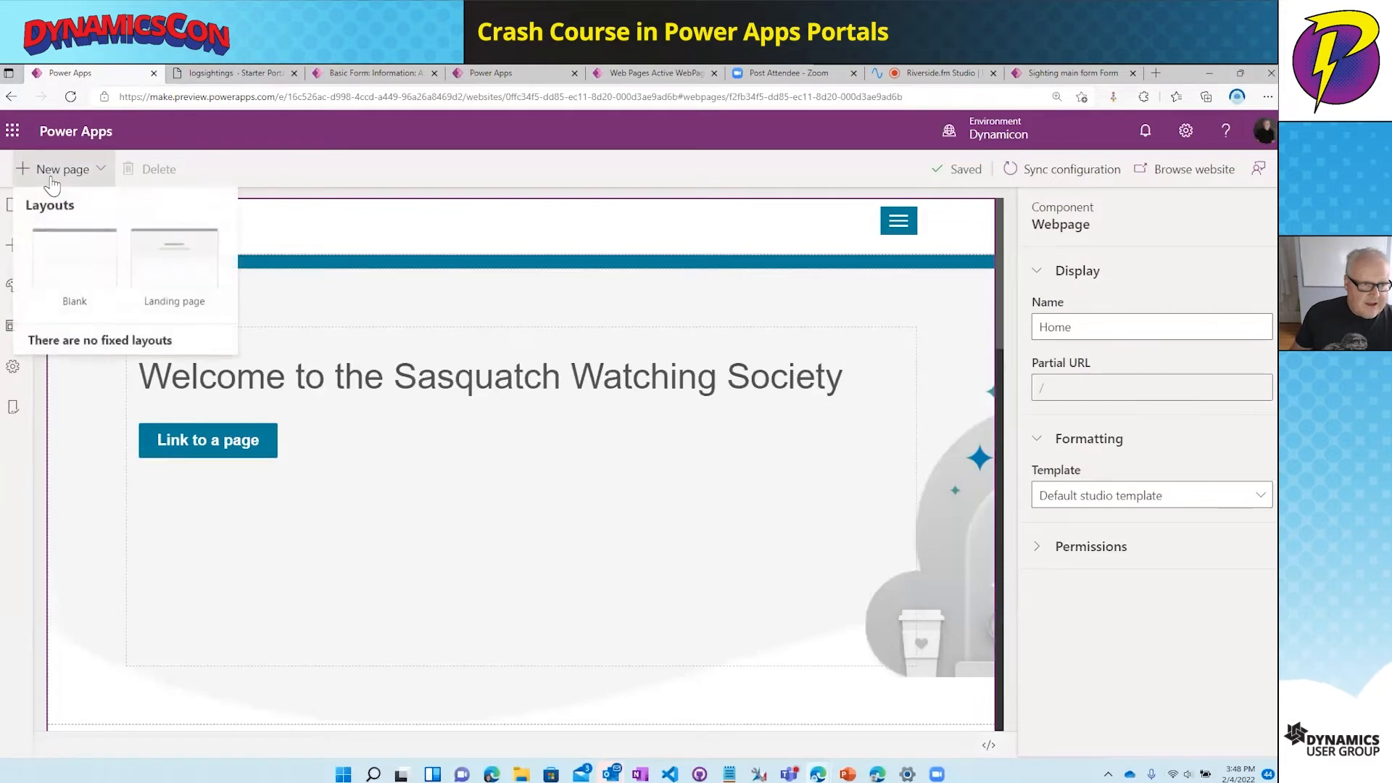
{"action": "left_click", "coordinate": [79, 277]}
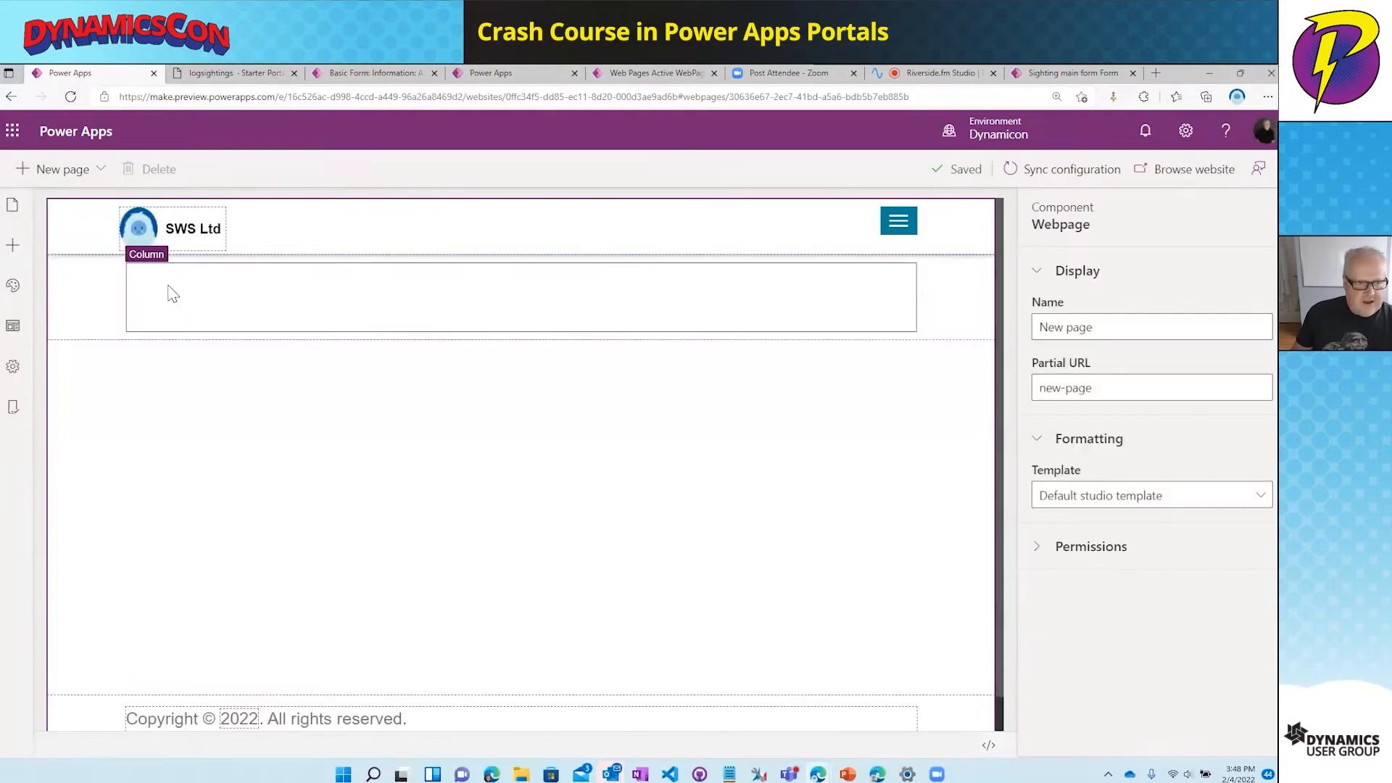
{"action": "left_click", "coordinate": [166, 287]}
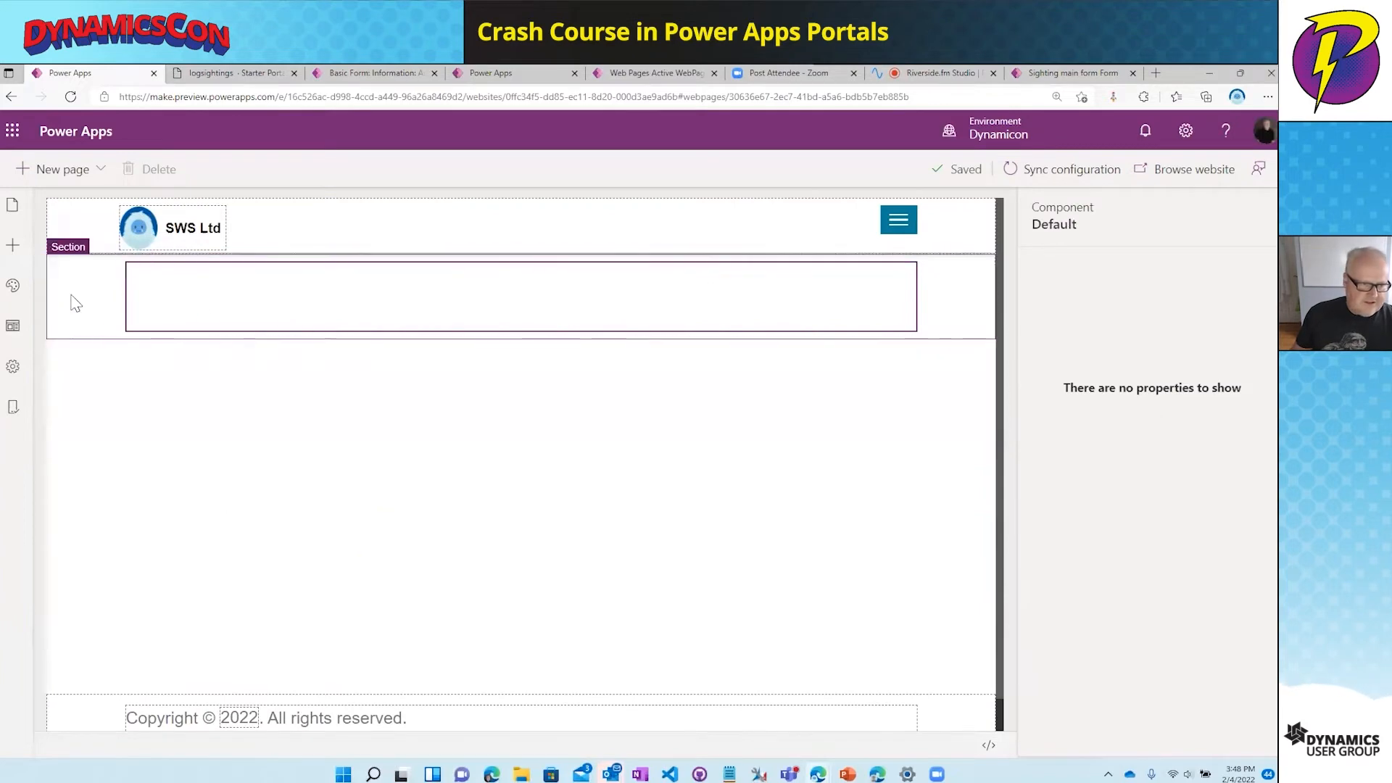
{"action": "left_click", "coordinate": [13, 248]}
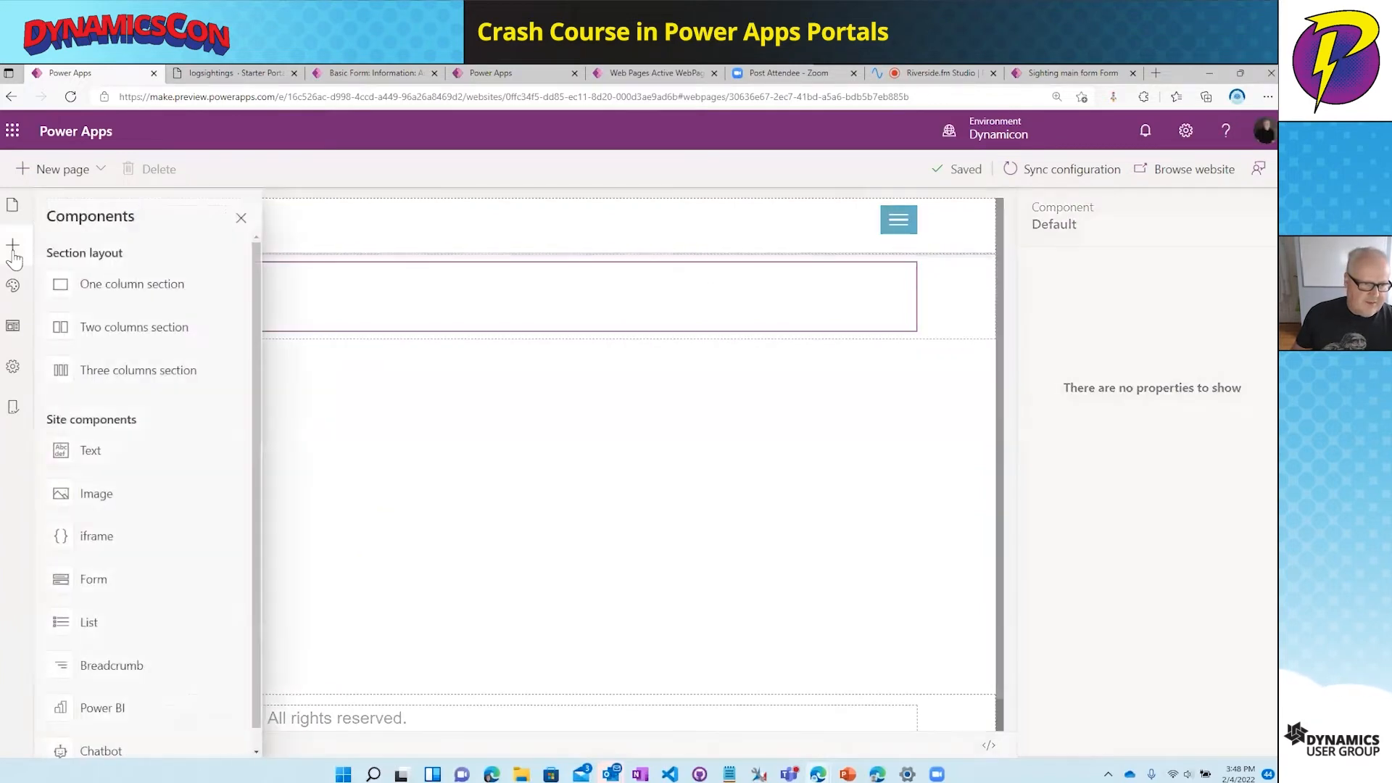
- Add a list named 'sightings' on the sighting table using the Active sightings view
{"action": "left_click", "coordinate": [142, 622]}
{"action": "left_click", "coordinate": [1085, 364]}
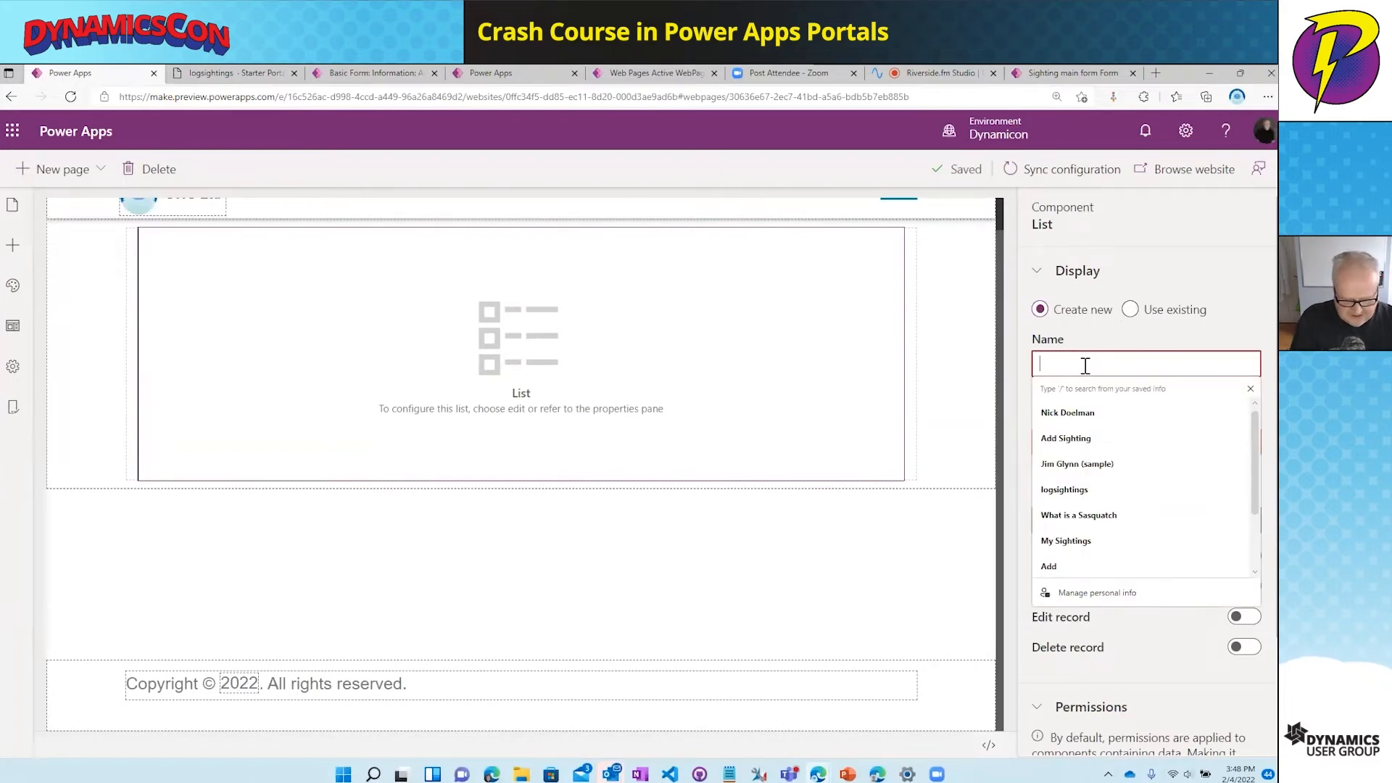
{"action": "type", "text": "sightings"}
{"action": "left_click", "coordinate": [1175, 428]}
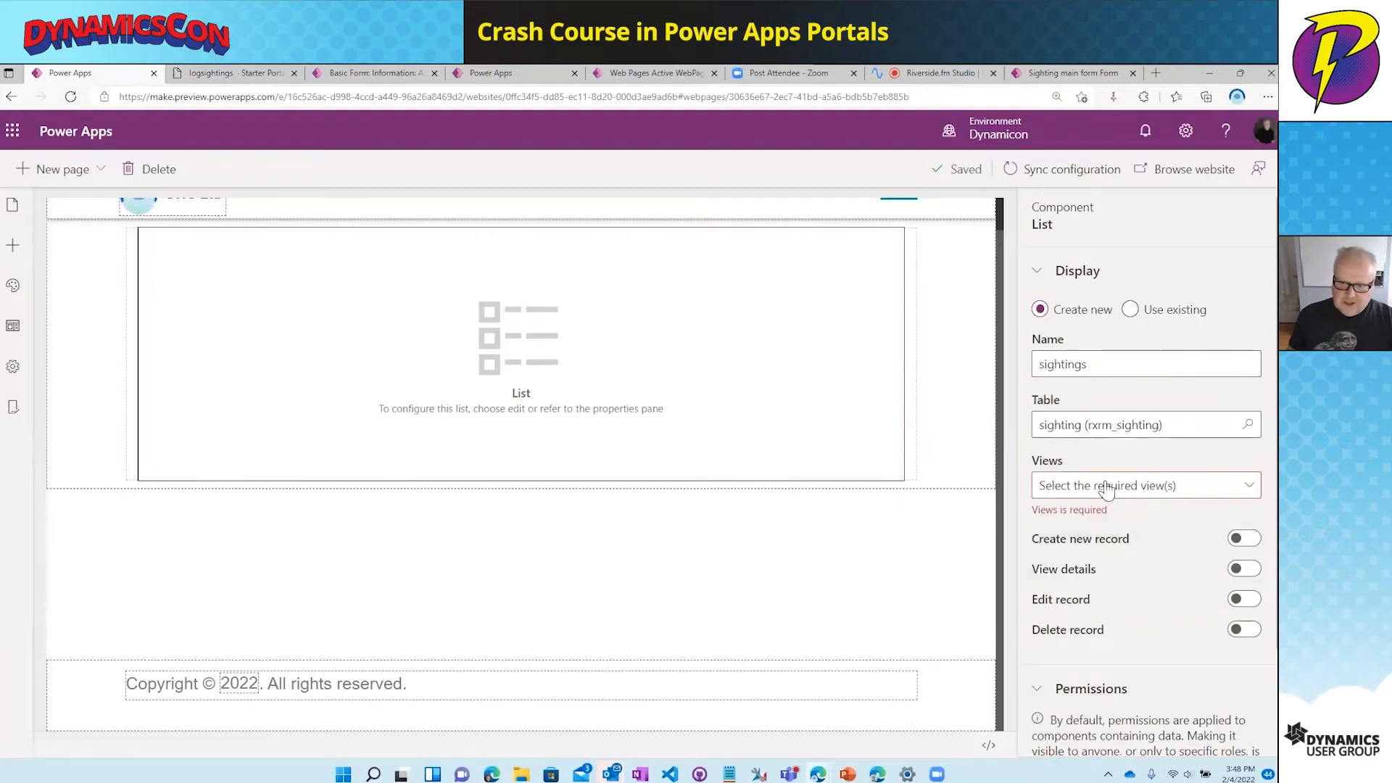
{"action": "left_click", "coordinate": [1106, 489]}
{"action": "left_click", "coordinate": [1058, 521]}
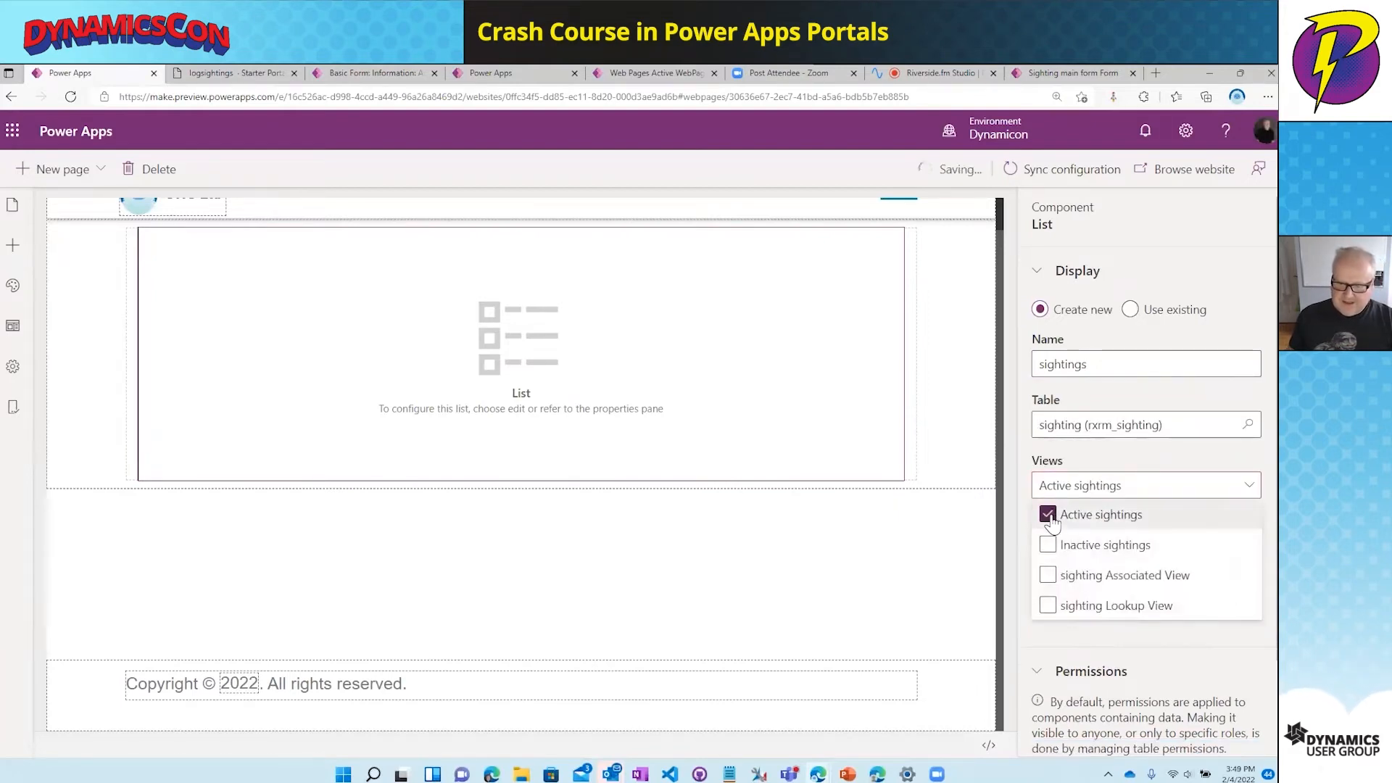
{"action": "left_click", "coordinate": [1135, 464]}
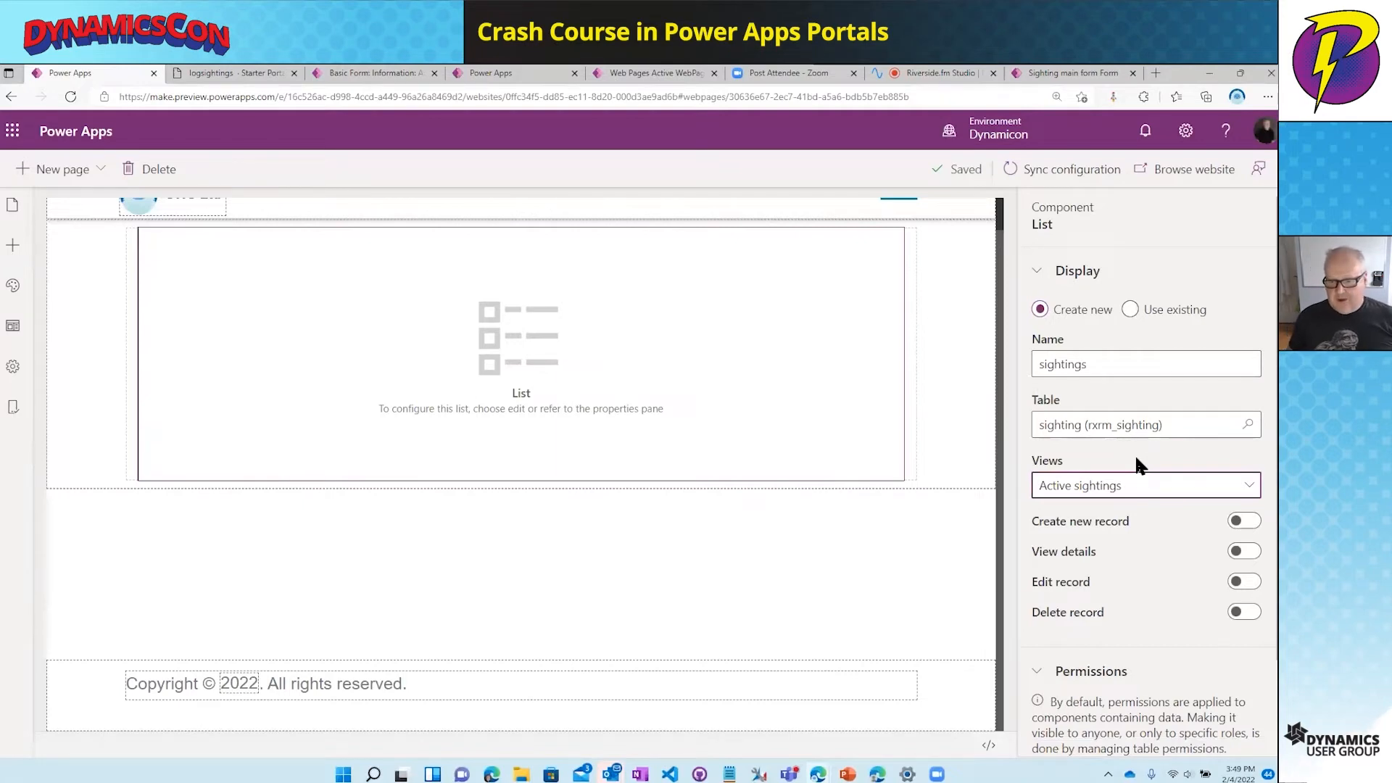
{"action": "scroll", "coordinate": [1146, 559], "scroll_direction": "down", "scroll_amount": 2}
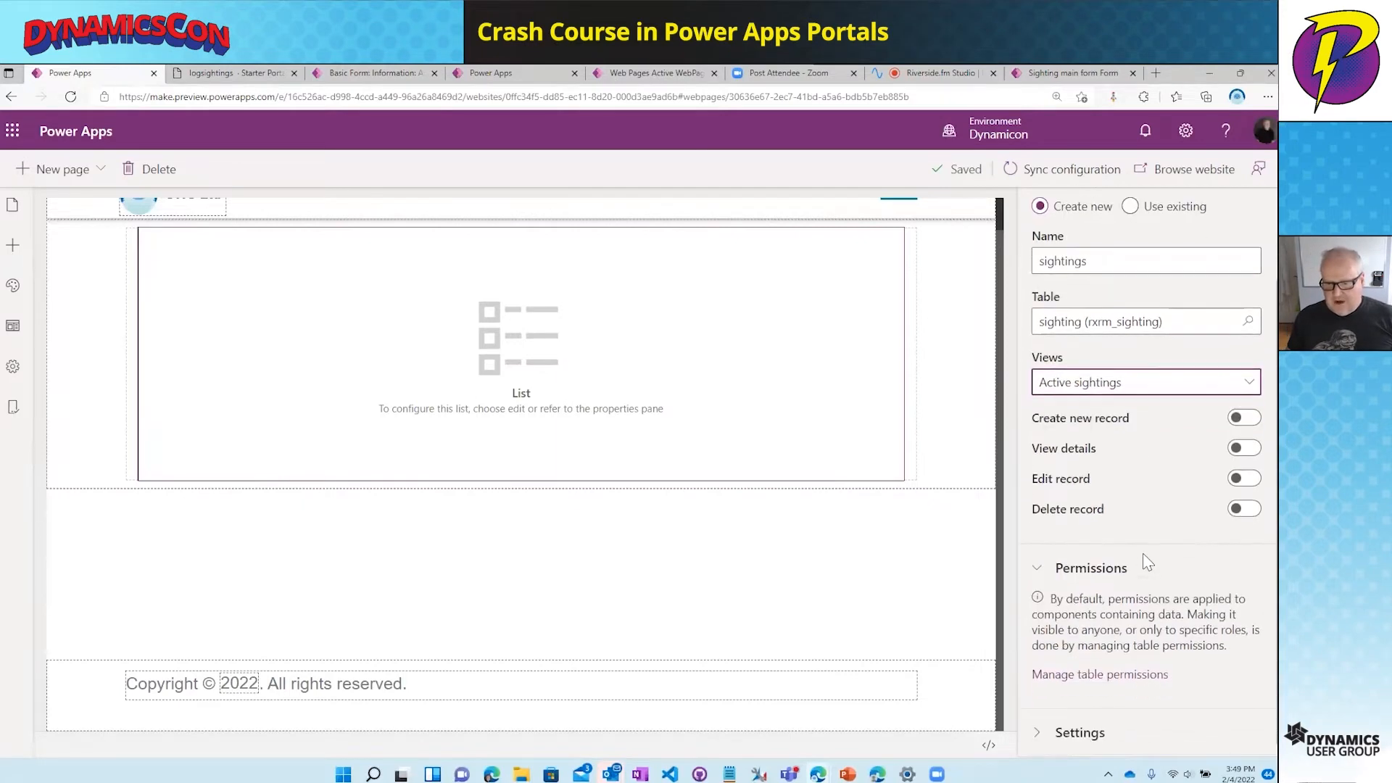
{"action": "left_click", "coordinate": [1119, 675]}
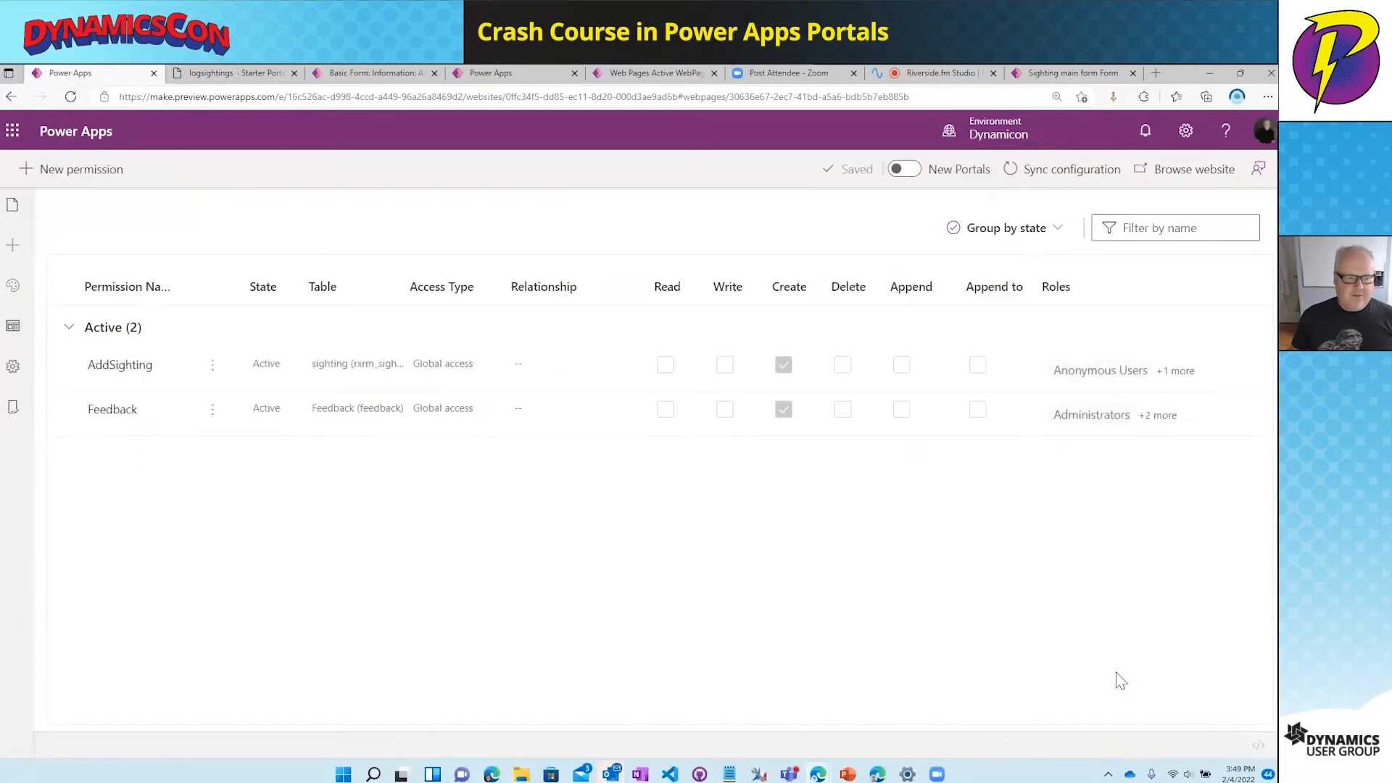
- Add Read access to the AddSighting table permission and save it
{"action": "left_click", "coordinate": [135, 370]}
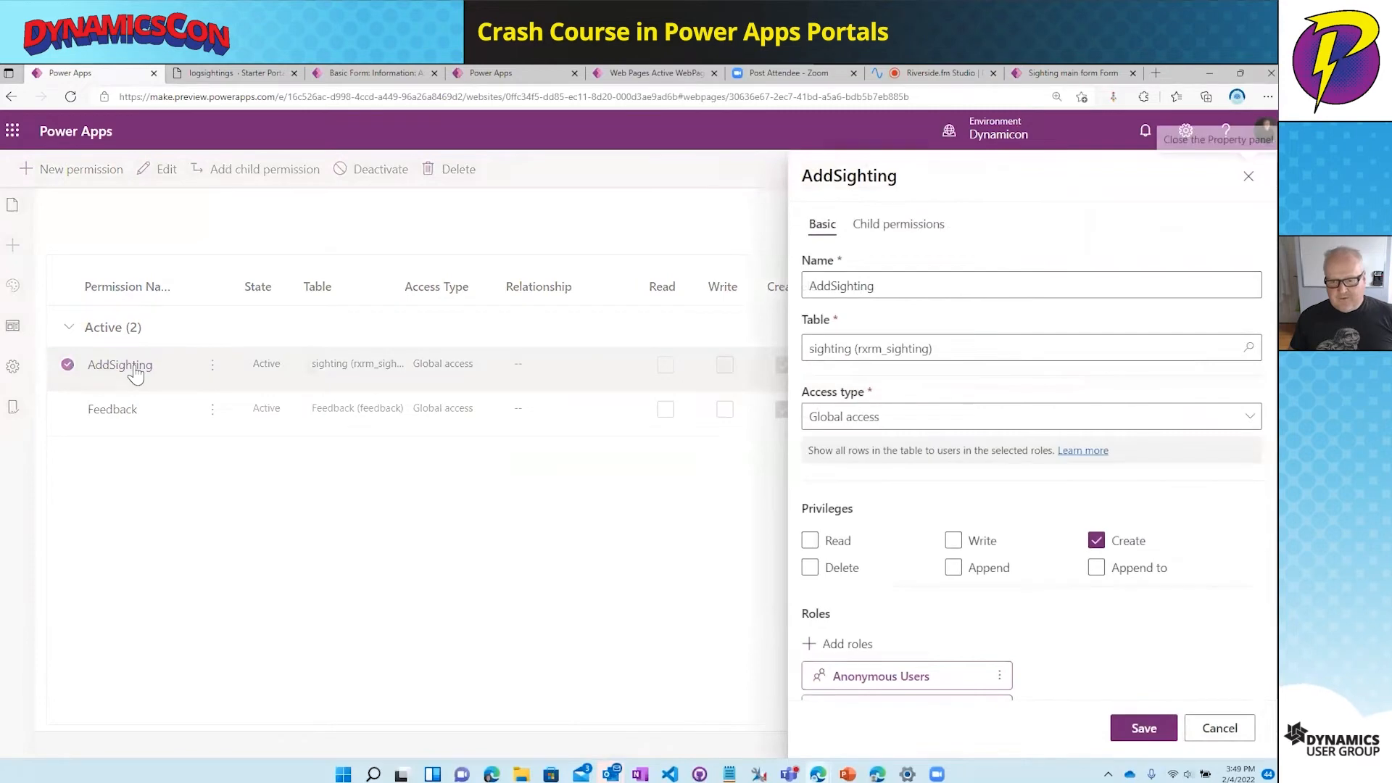
{"action": "left_click", "coordinate": [815, 548]}
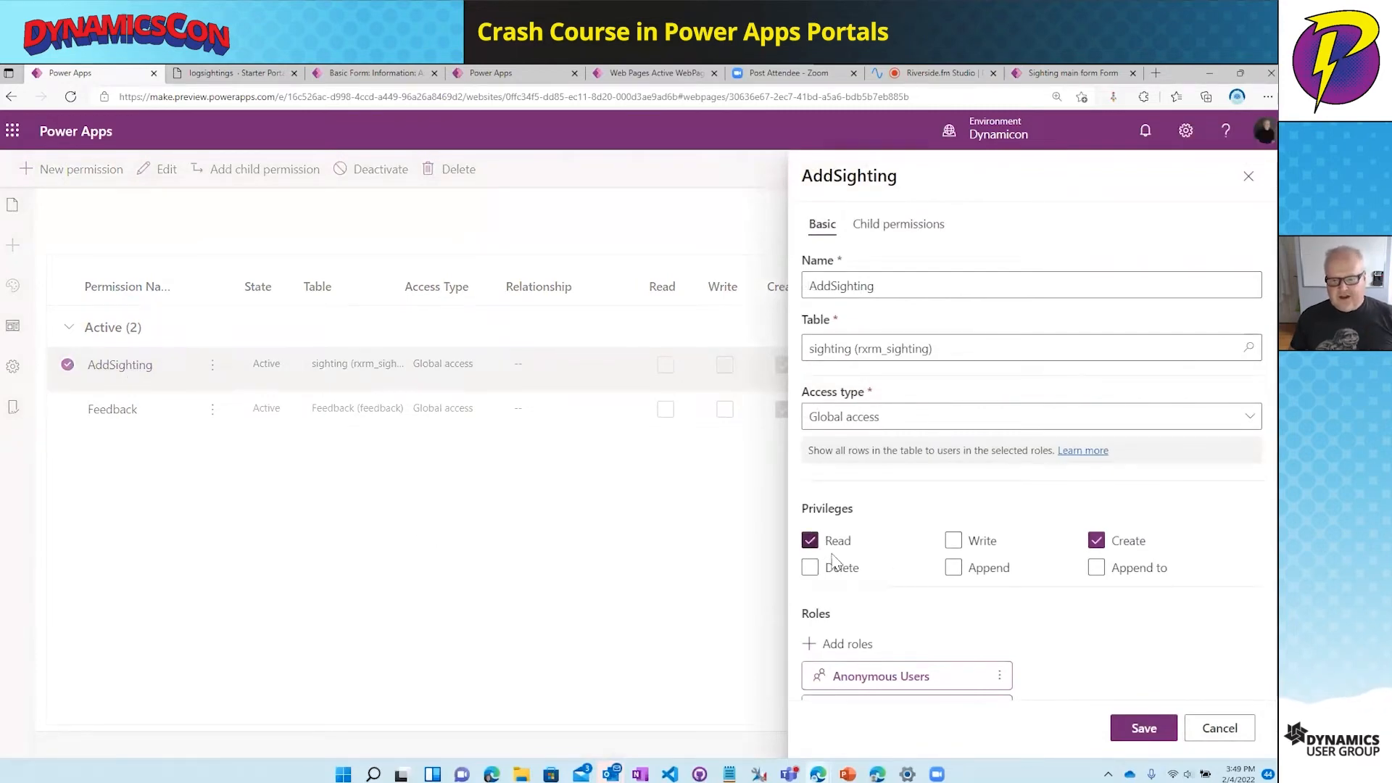
{"action": "left_click", "coordinate": [1144, 728]}
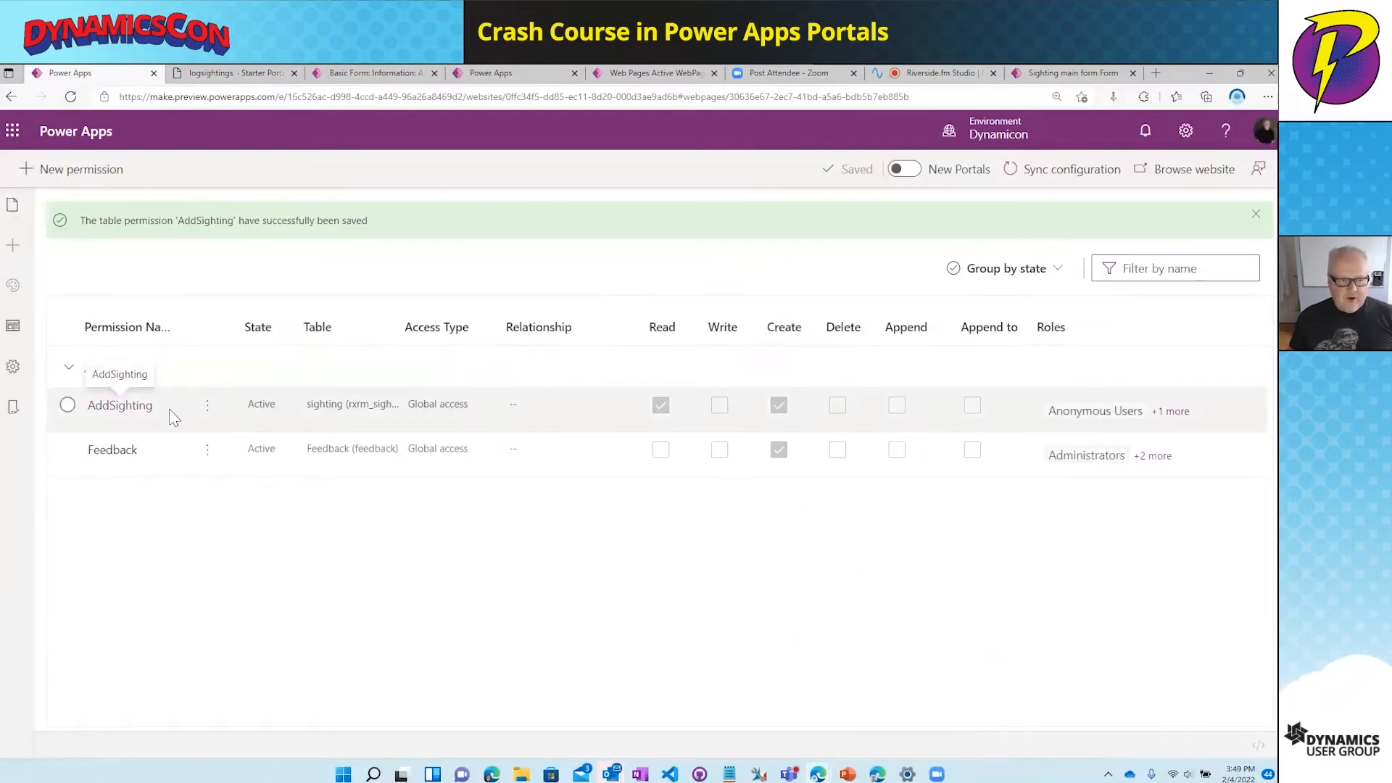
- Remove Anonymous Users from AddSighting's roles, leaving Authenticated Users, and save
{"action": "left_click", "coordinate": [131, 417]}
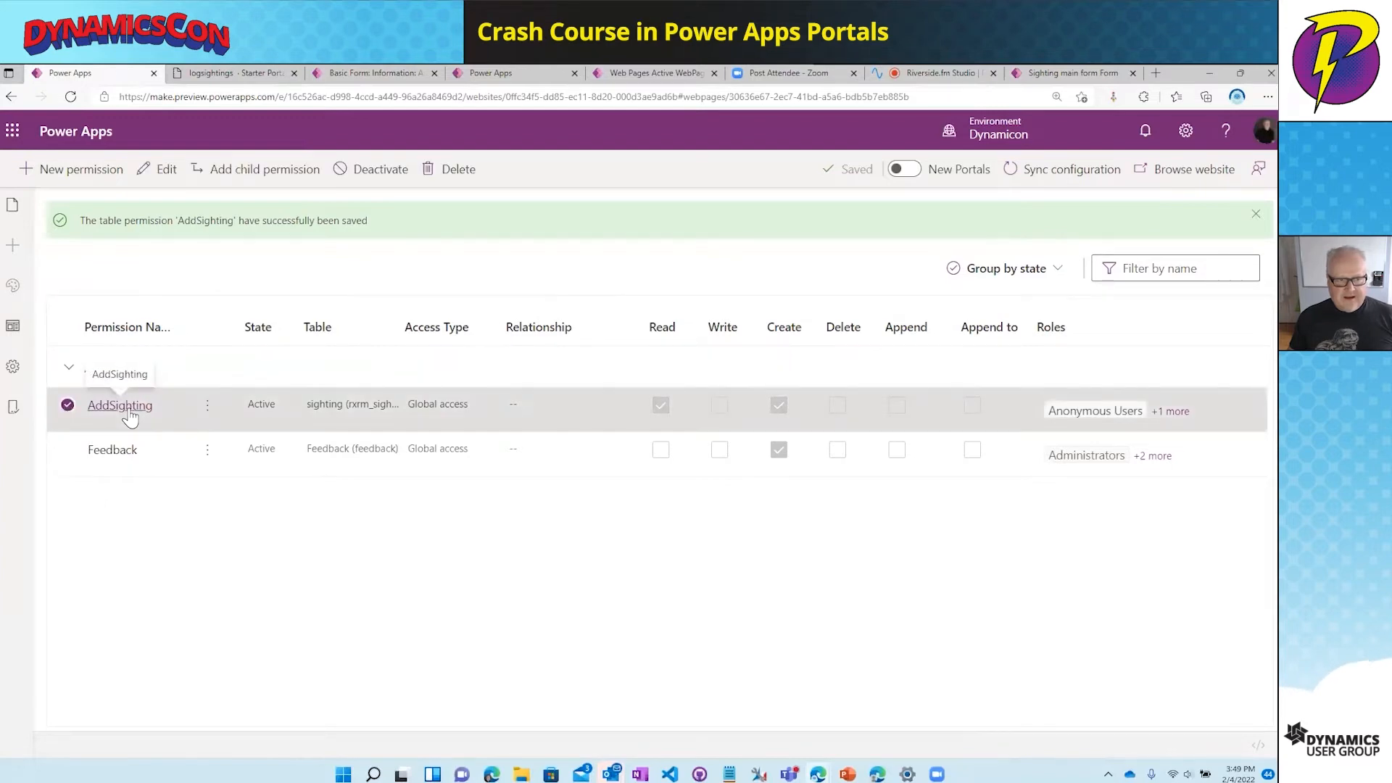
{"action": "left_click", "coordinate": [129, 409]}
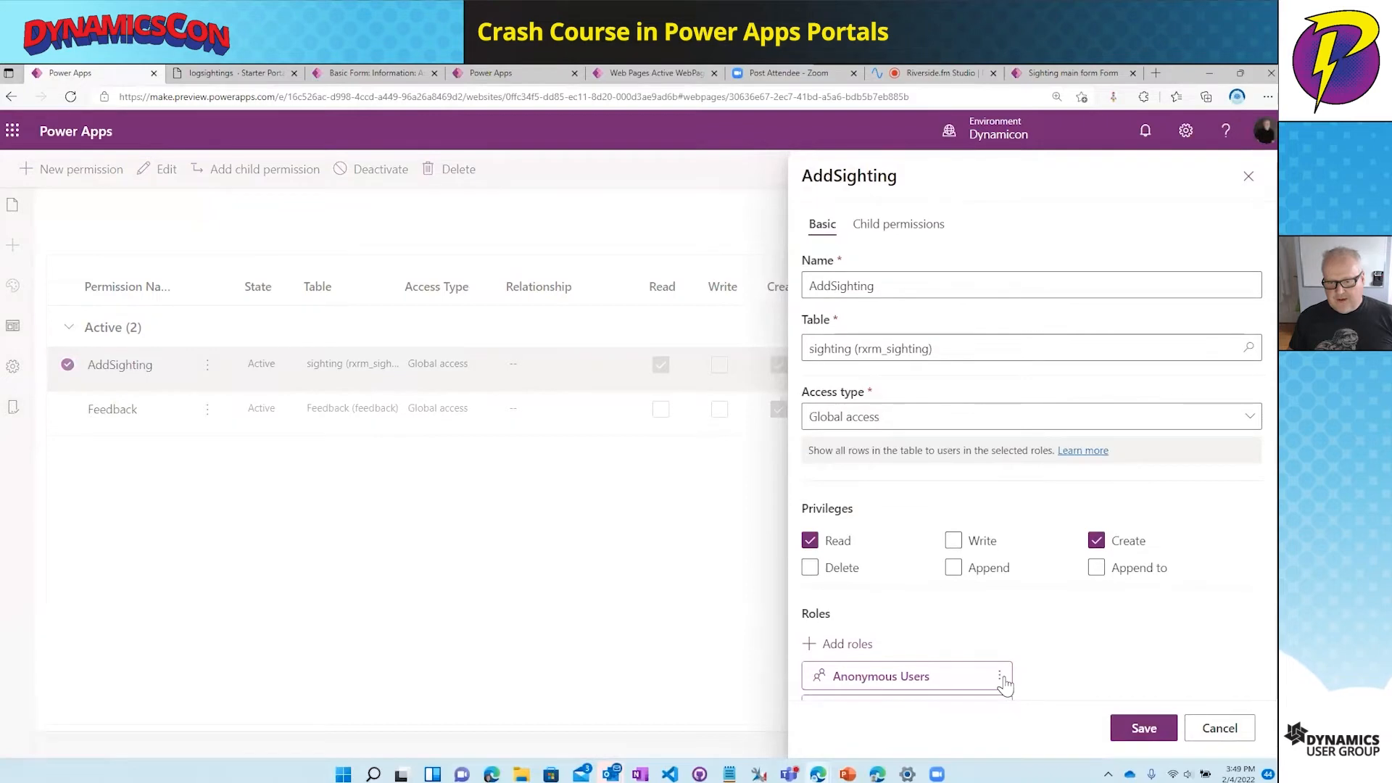
{"action": "left_click", "coordinate": [1000, 676]}
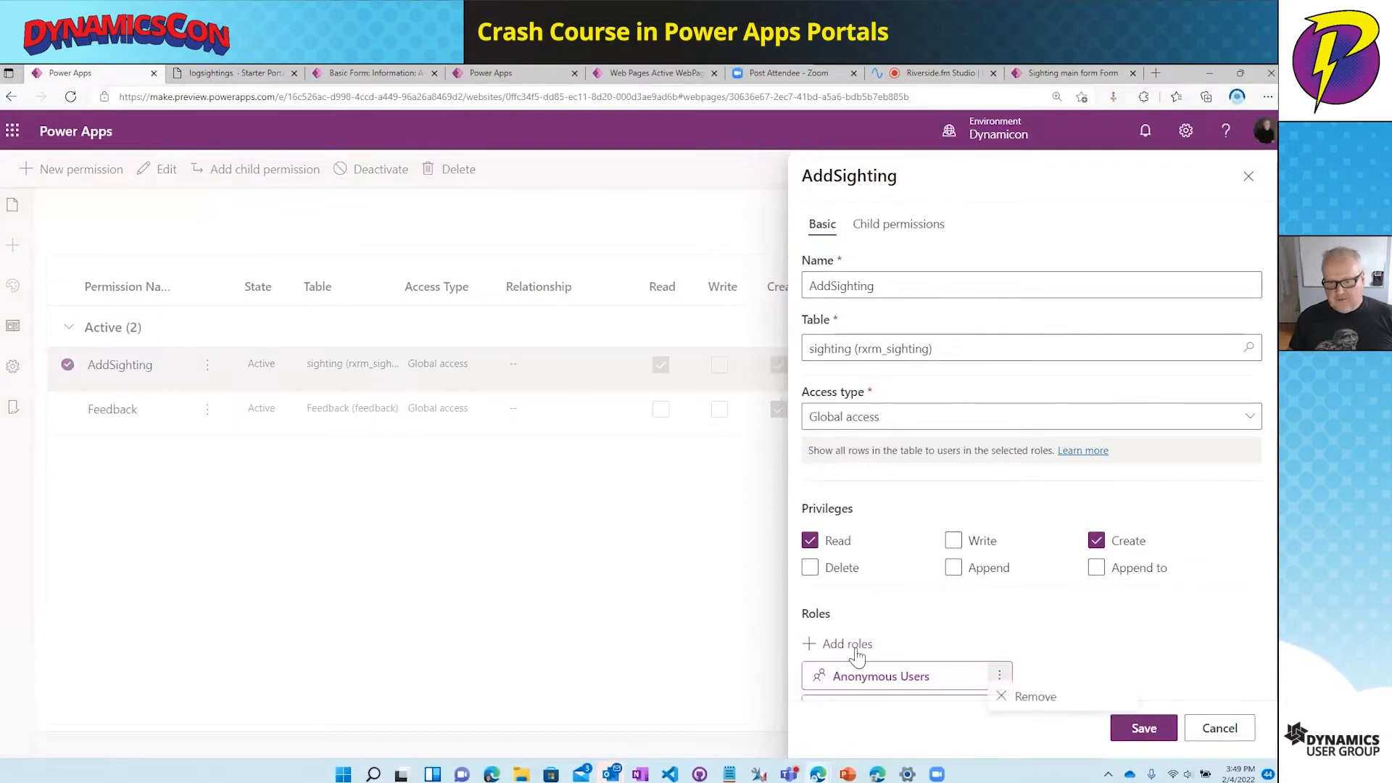
{"action": "left_click", "coordinate": [1022, 697]}
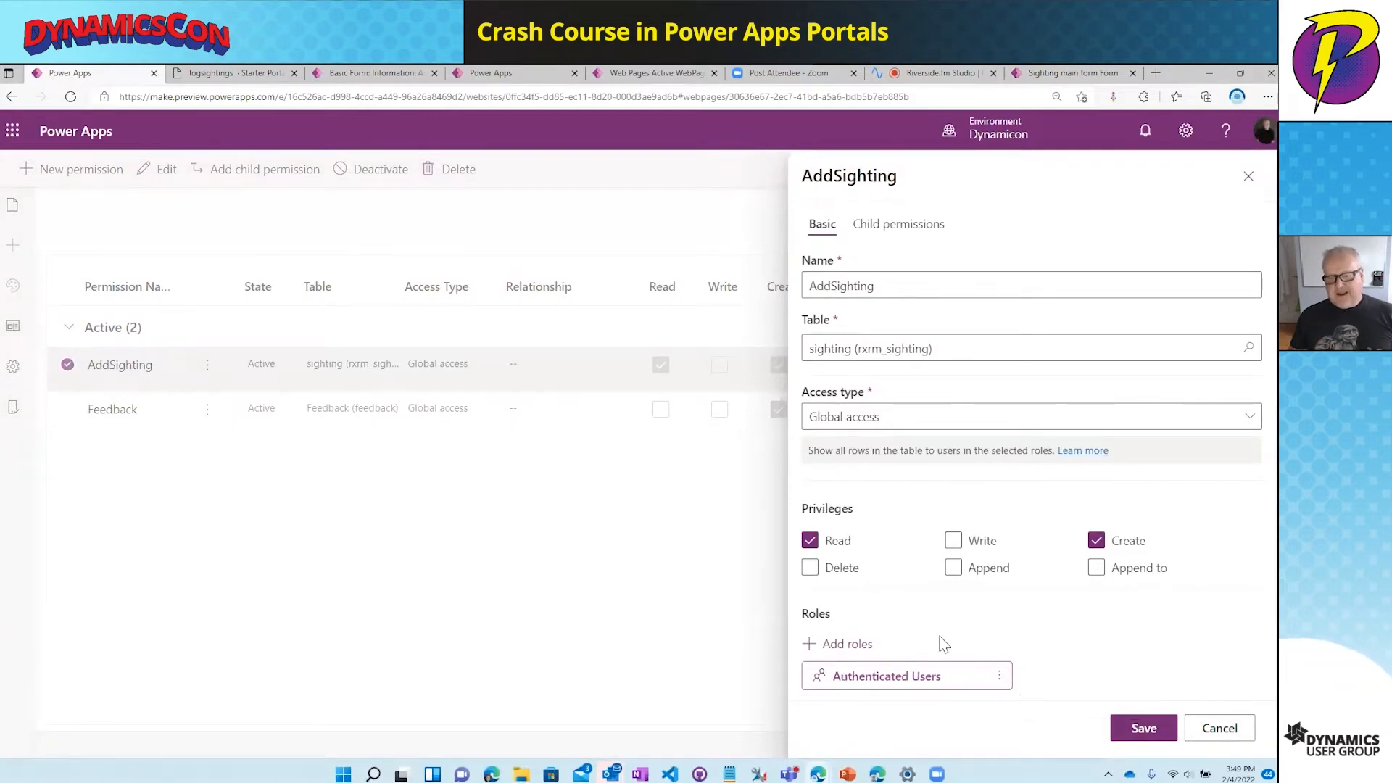
{"action": "scroll", "coordinate": [943, 644], "scroll_direction": "down", "scroll_amount": 1}
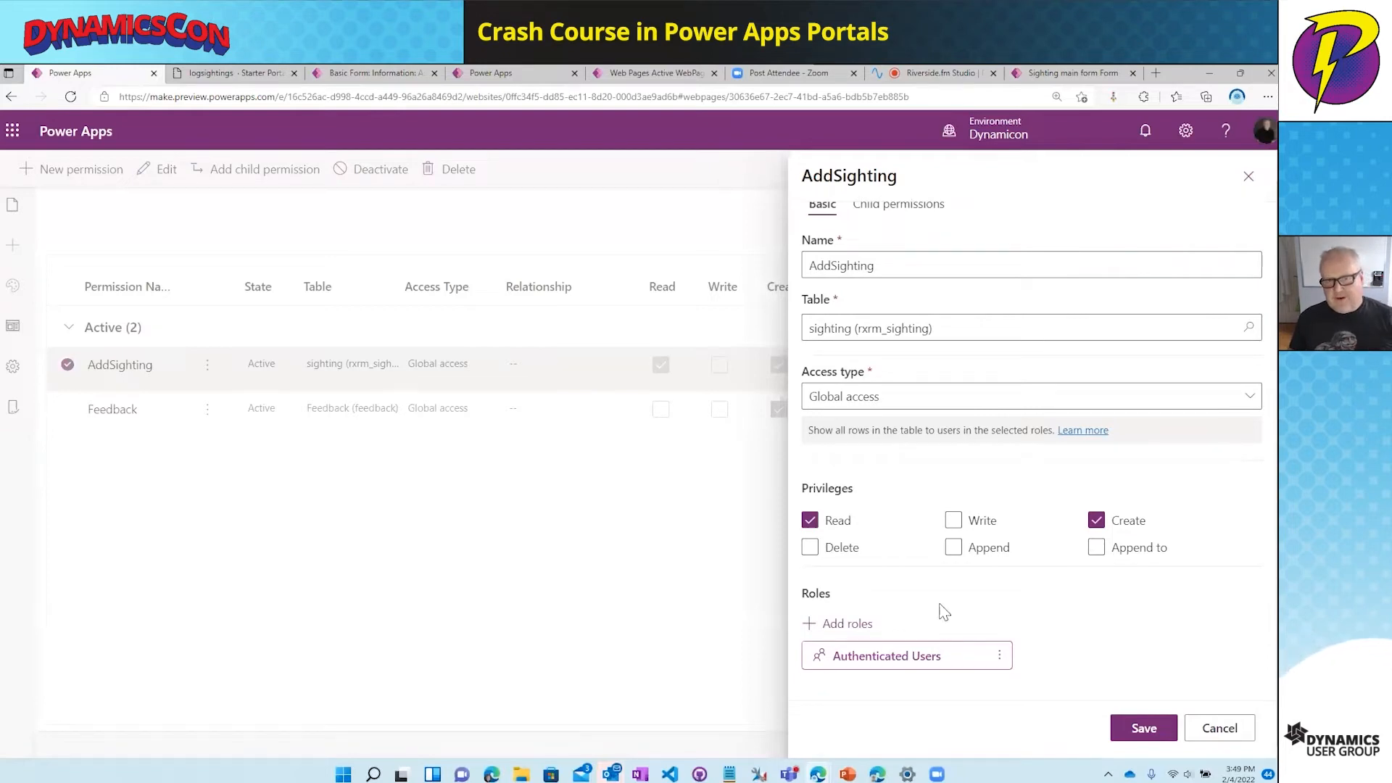
{"action": "left_click", "coordinate": [1142, 728]}
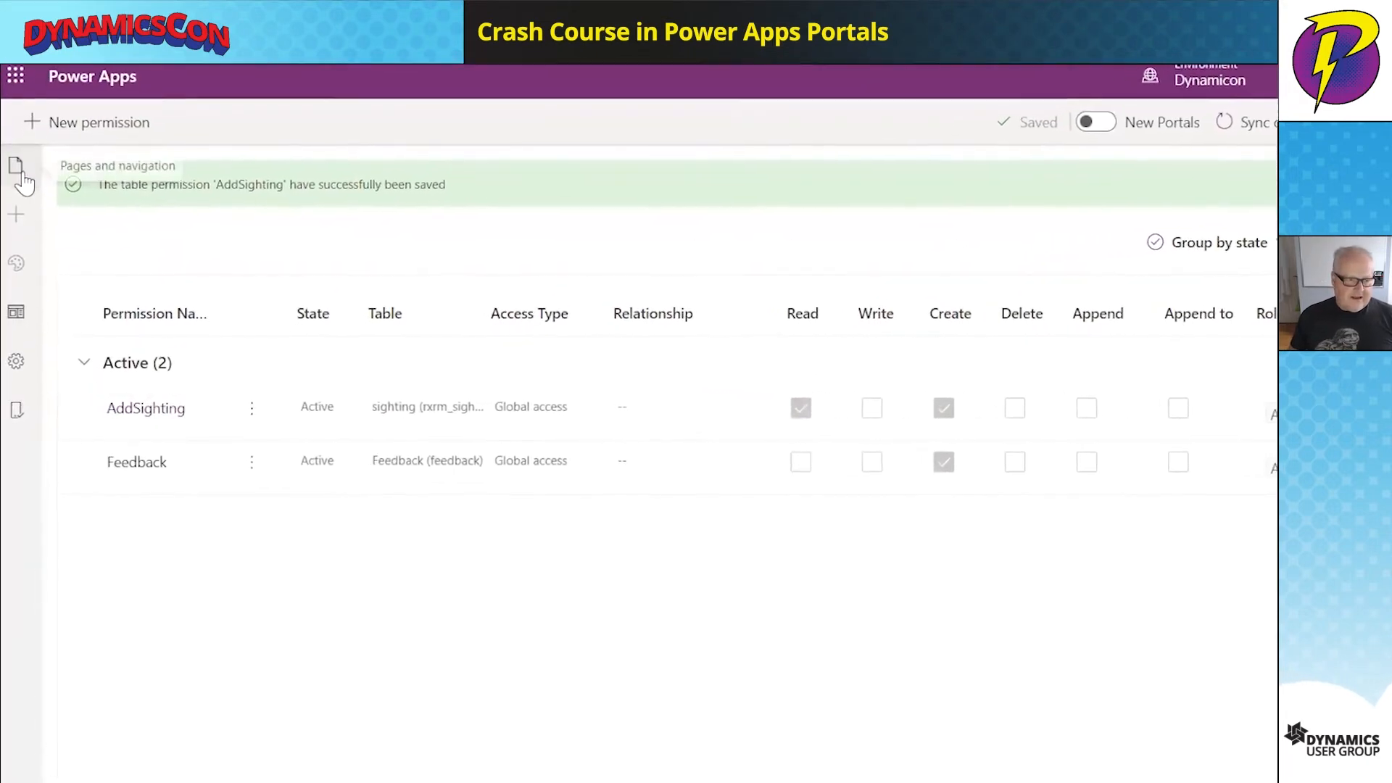
- Browse the New page on the live portal, listing both contacts' sightings
{"action": "left_click", "coordinate": [23, 173]}
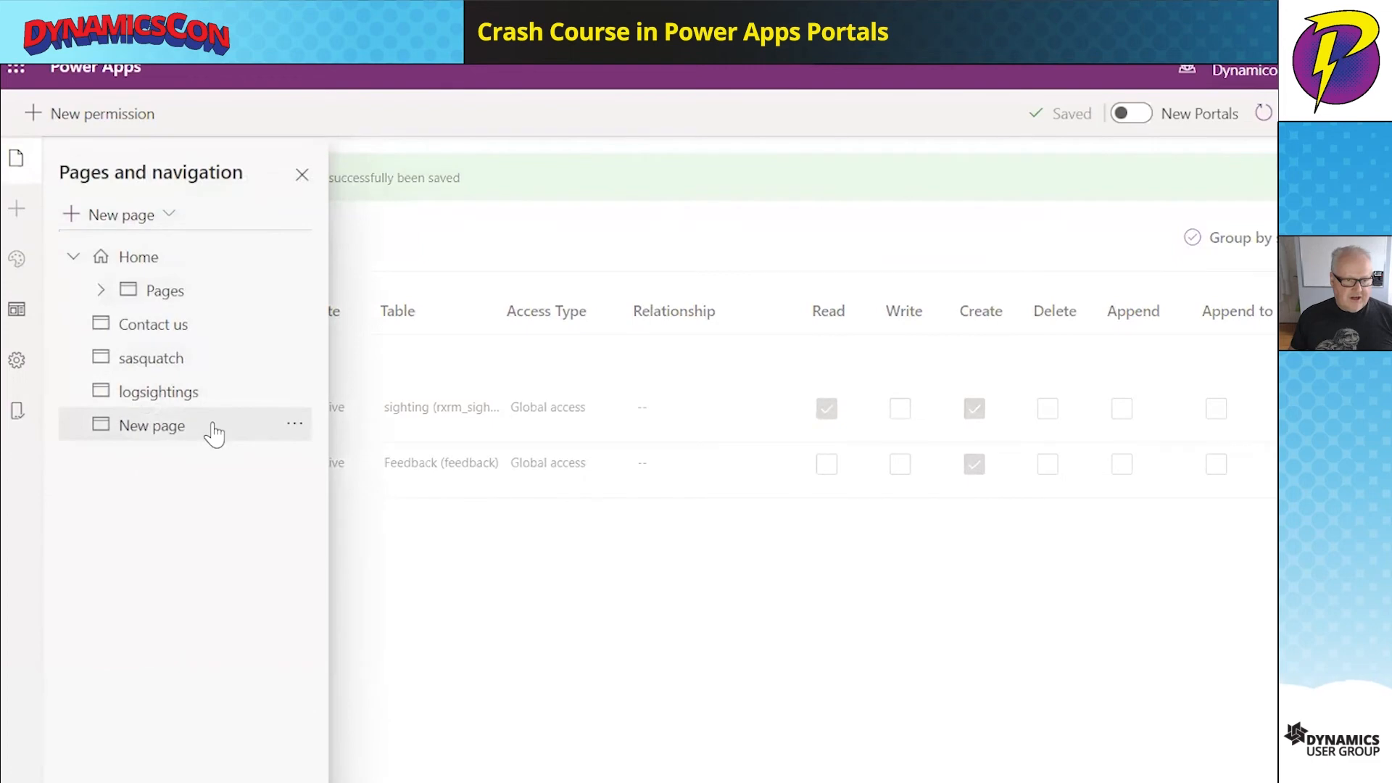
{"action": "left_click", "coordinate": [215, 433]}
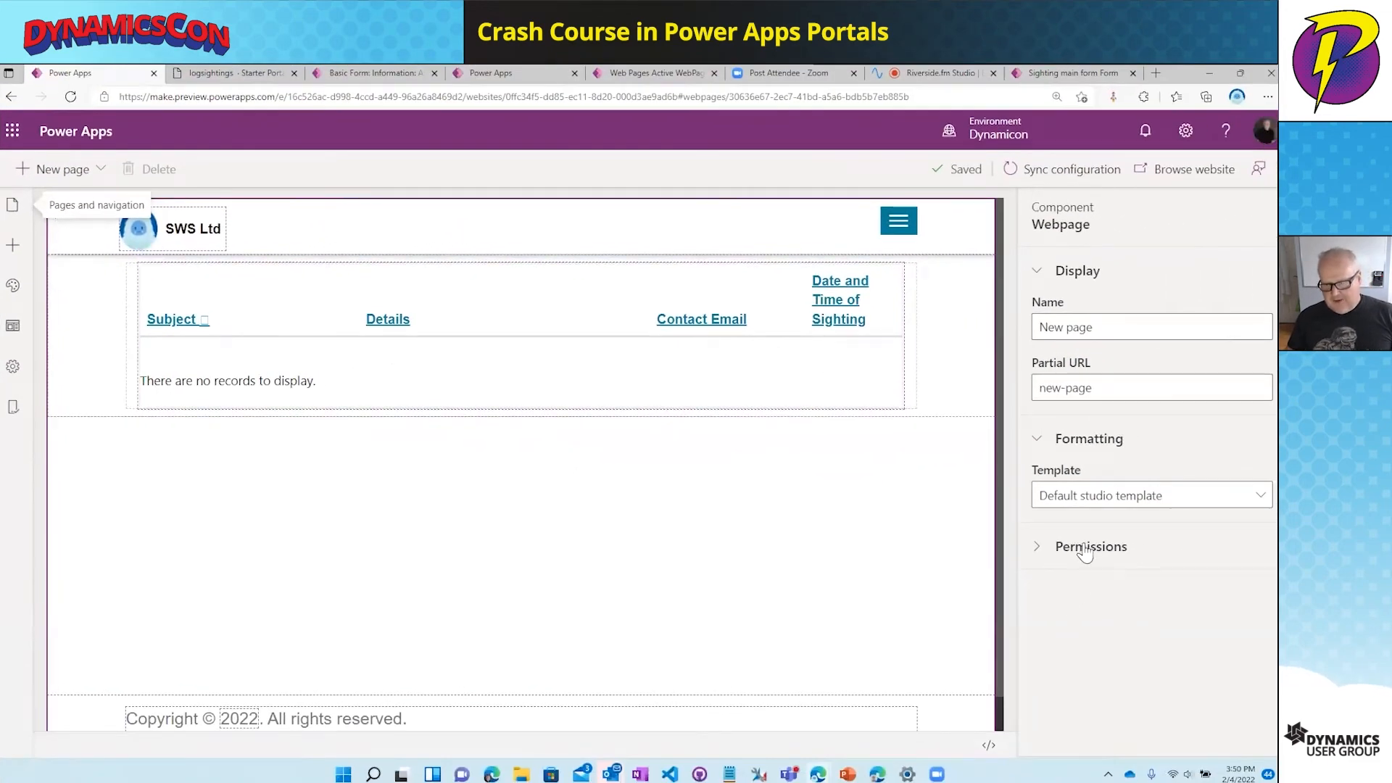
{"action": "left_click", "coordinate": [1162, 179]}
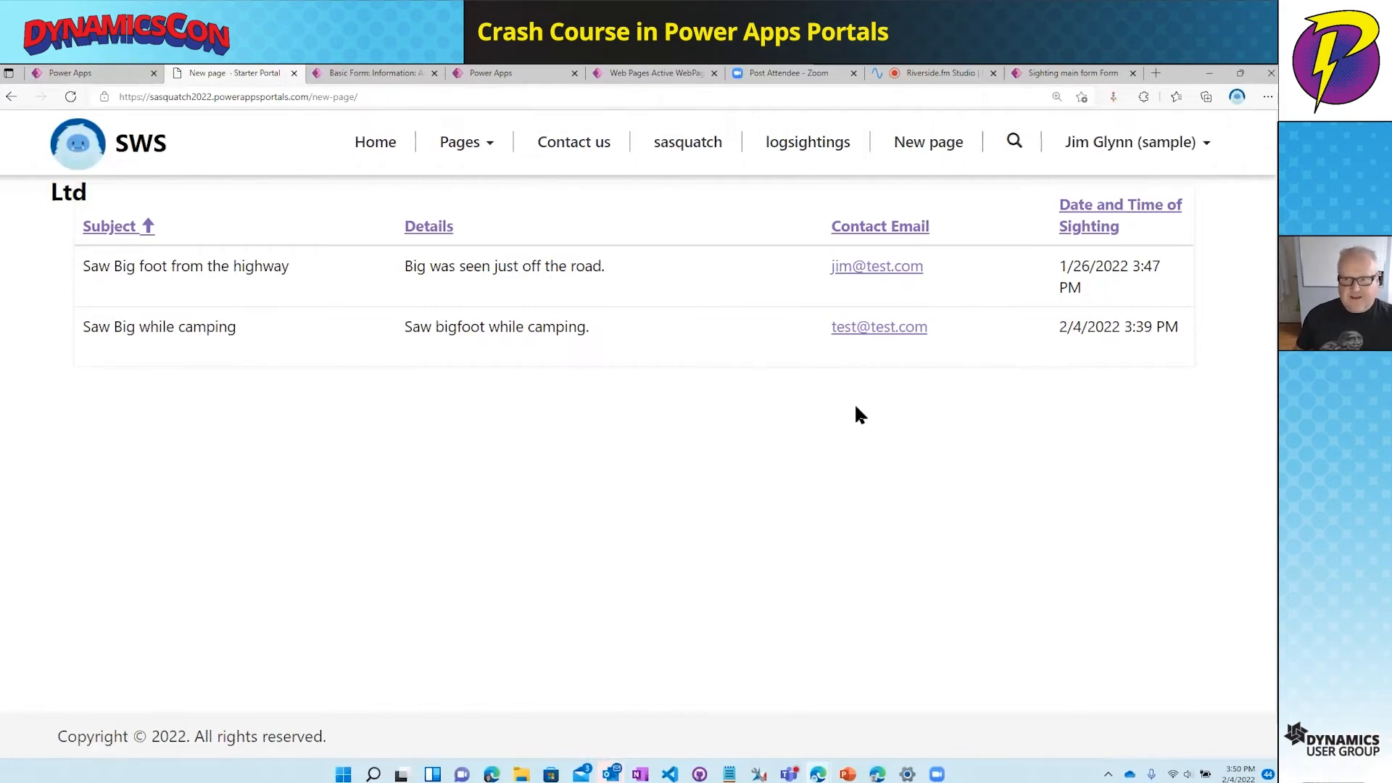
{"action": "left_click", "coordinate": [1113, 144]}
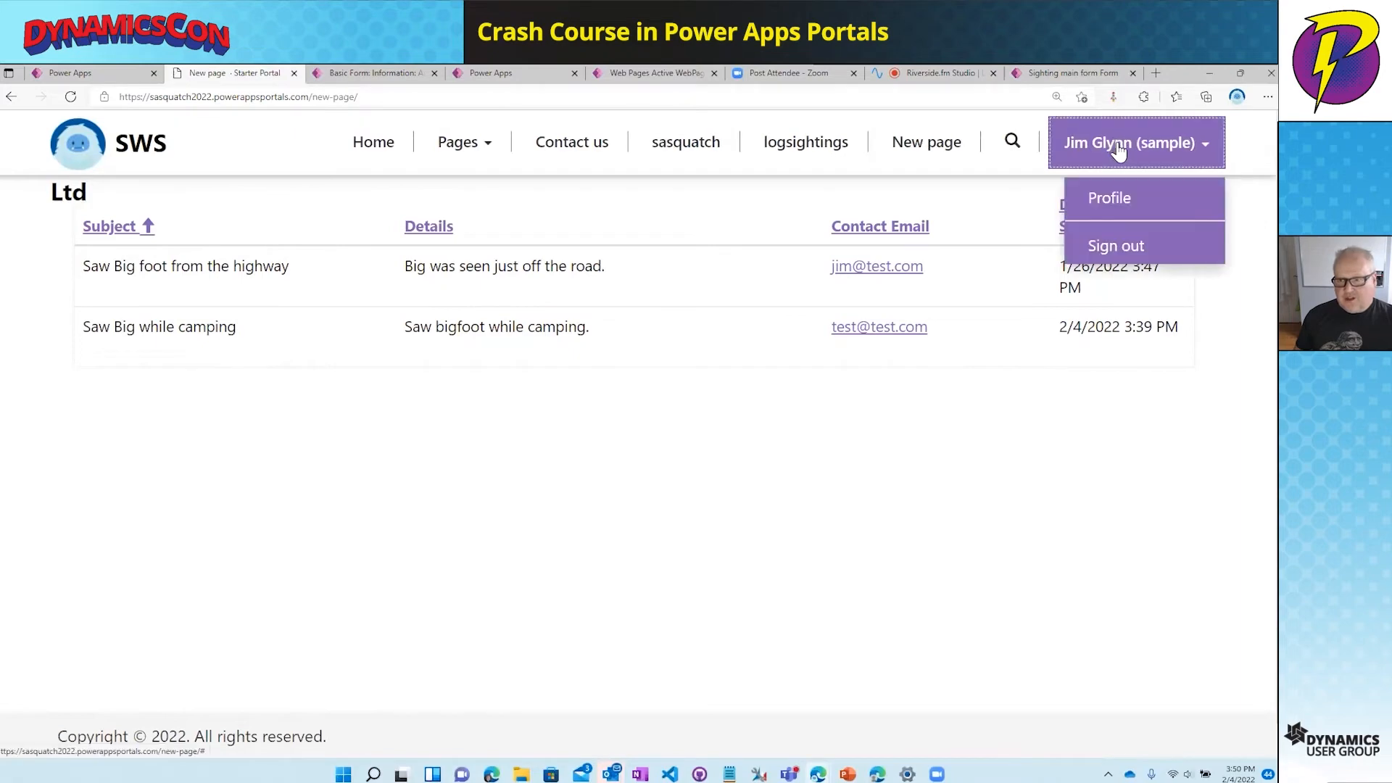
{"action": "left_click", "coordinate": [1116, 250]}
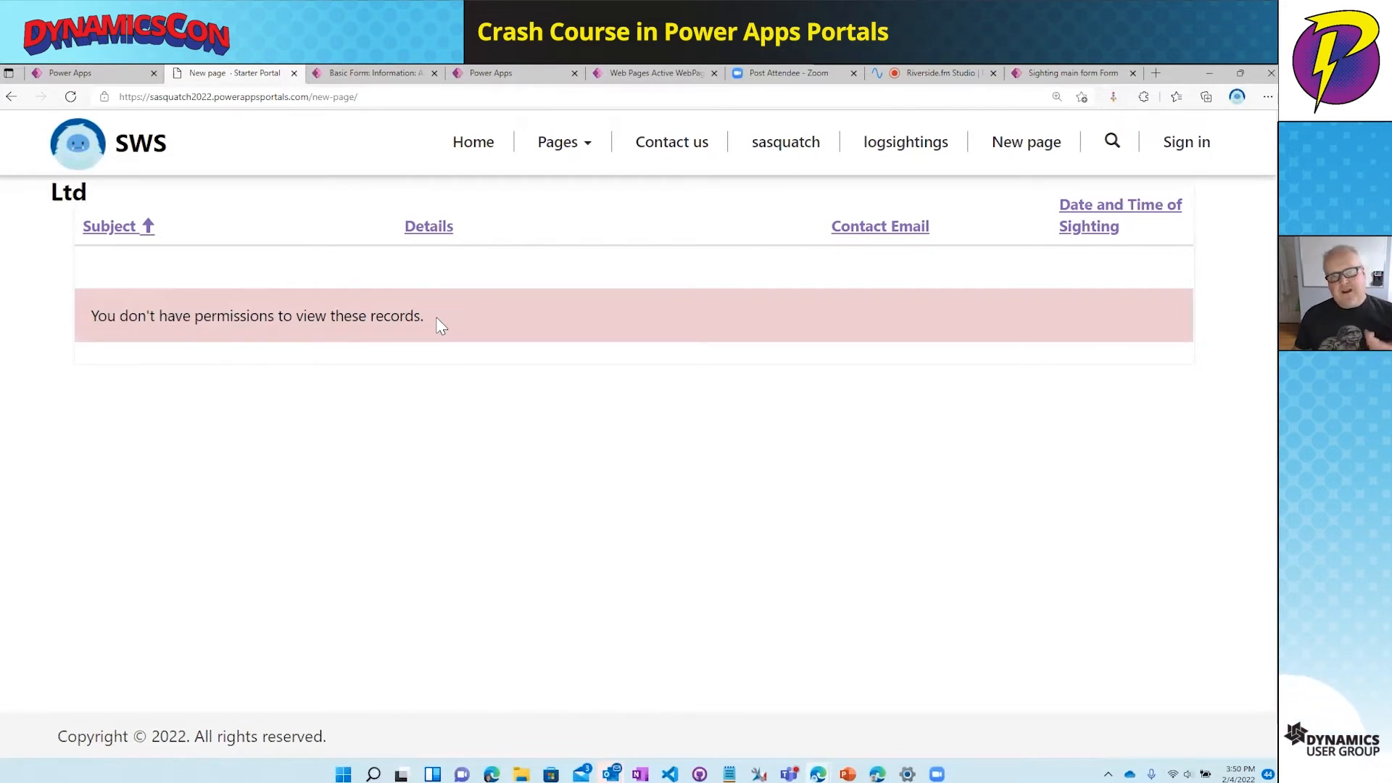
{"action": "left_click", "coordinate": [1182, 145]}
{"action": "left_click", "coordinate": [355, 349]}
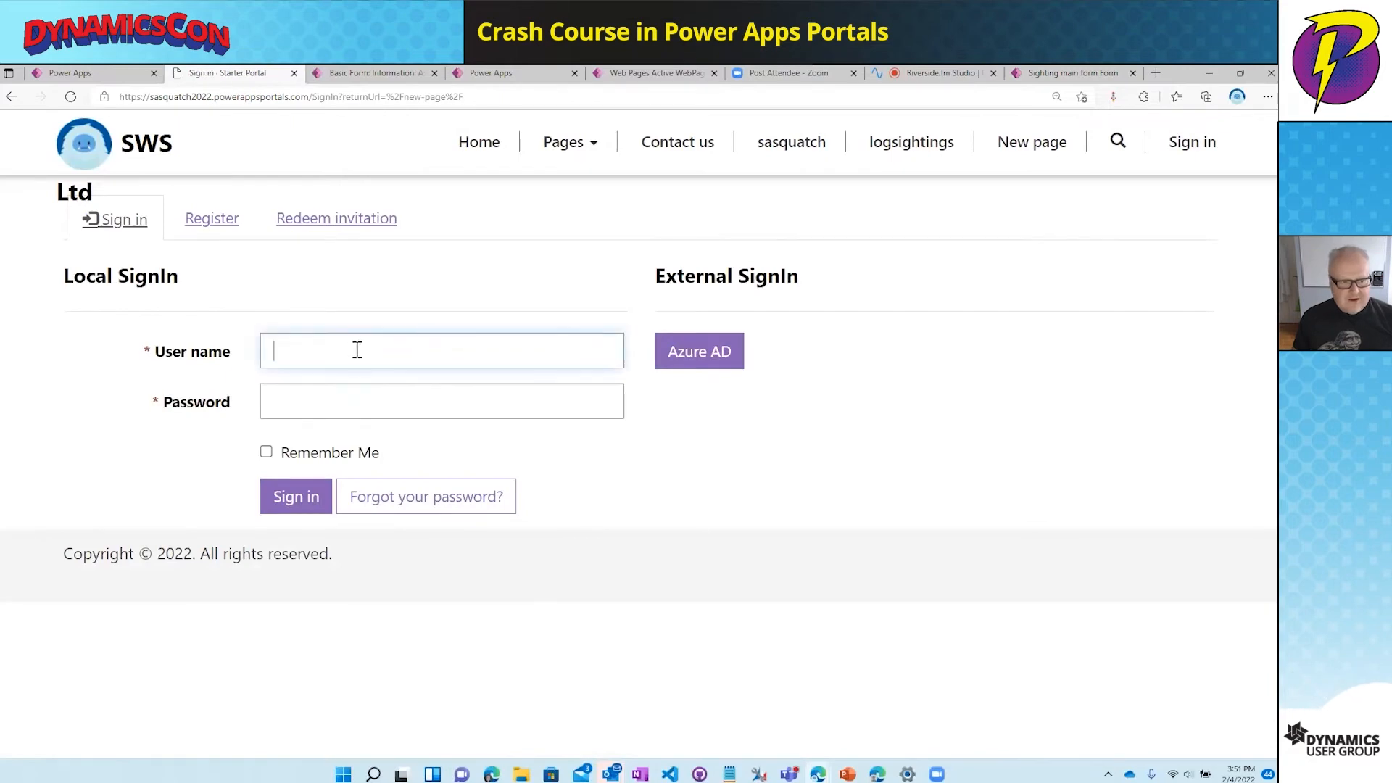
{"action": "type", "text": "j"}
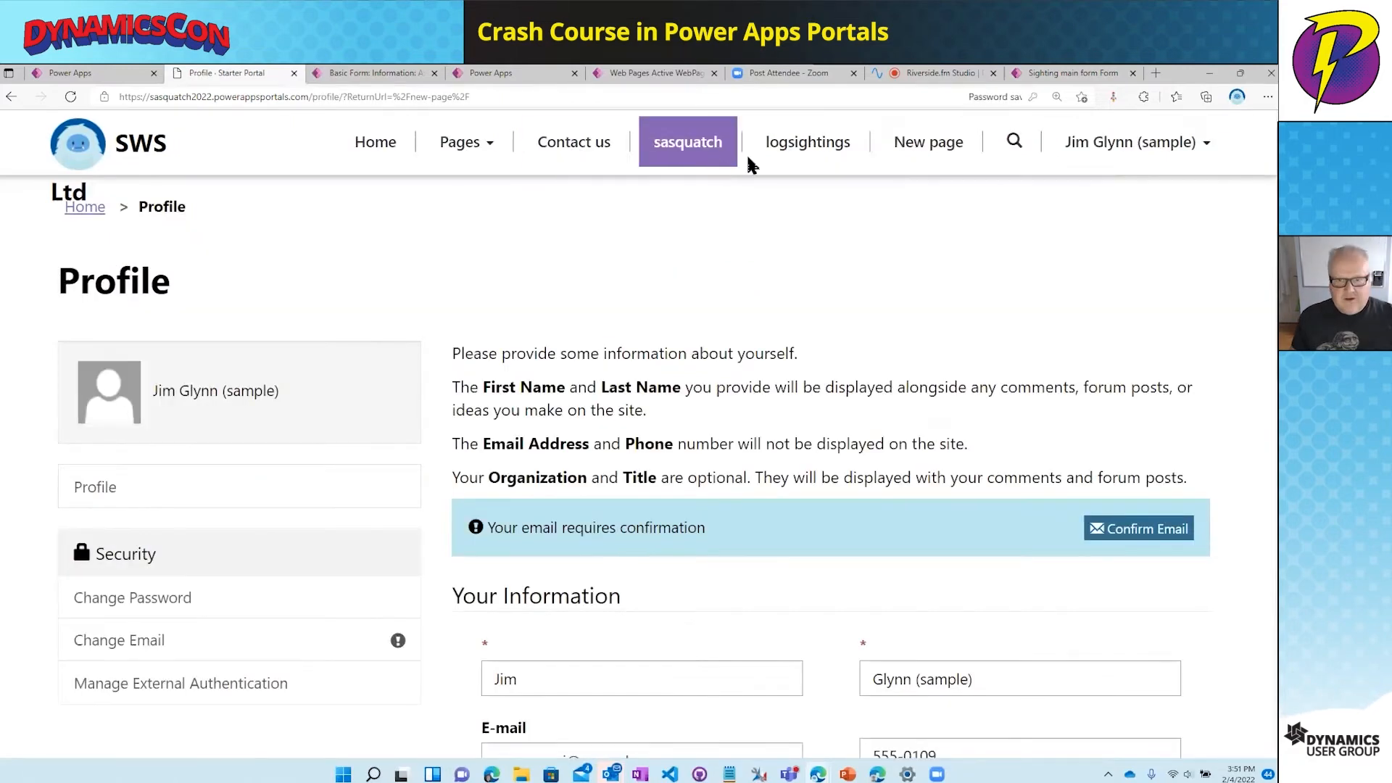
{"action": "left_click", "coordinate": [820, 158]}
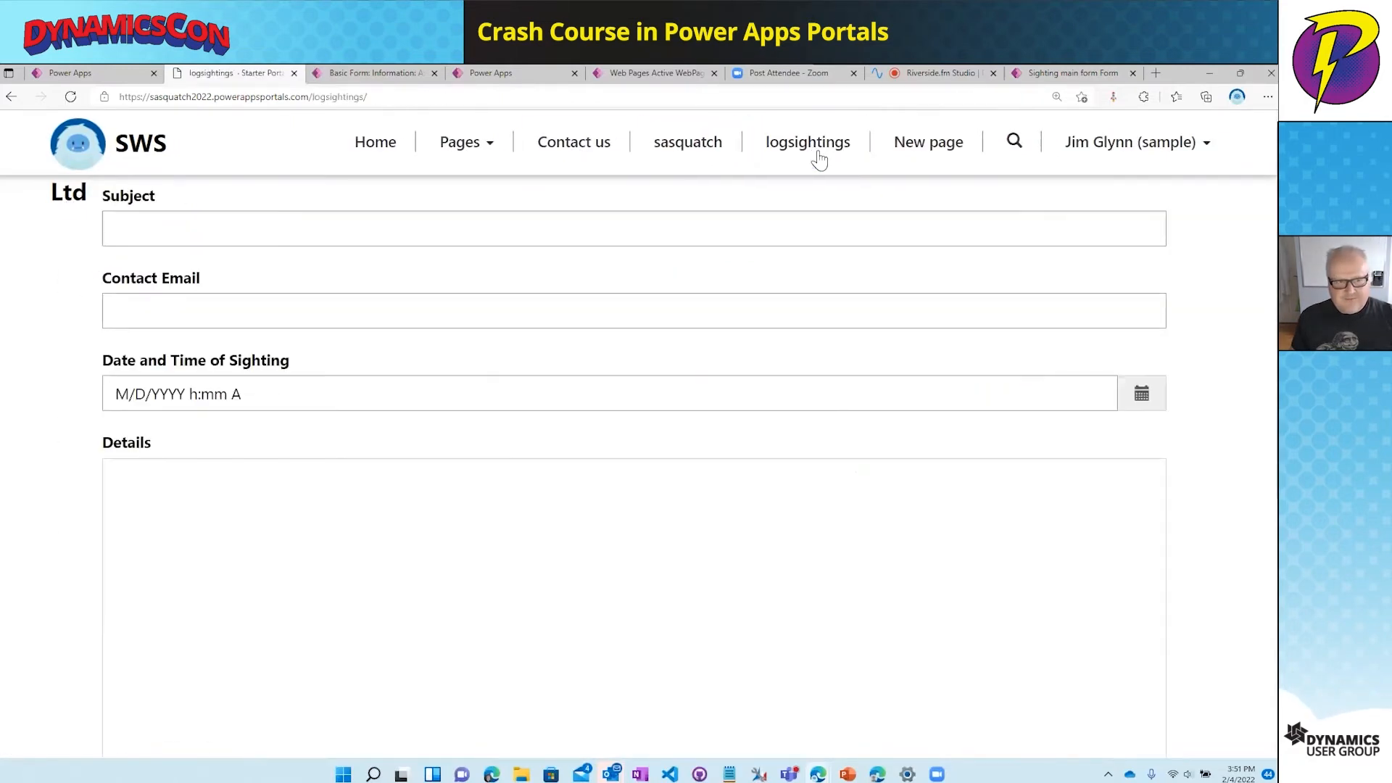
{"action": "left_click", "coordinate": [927, 148]}
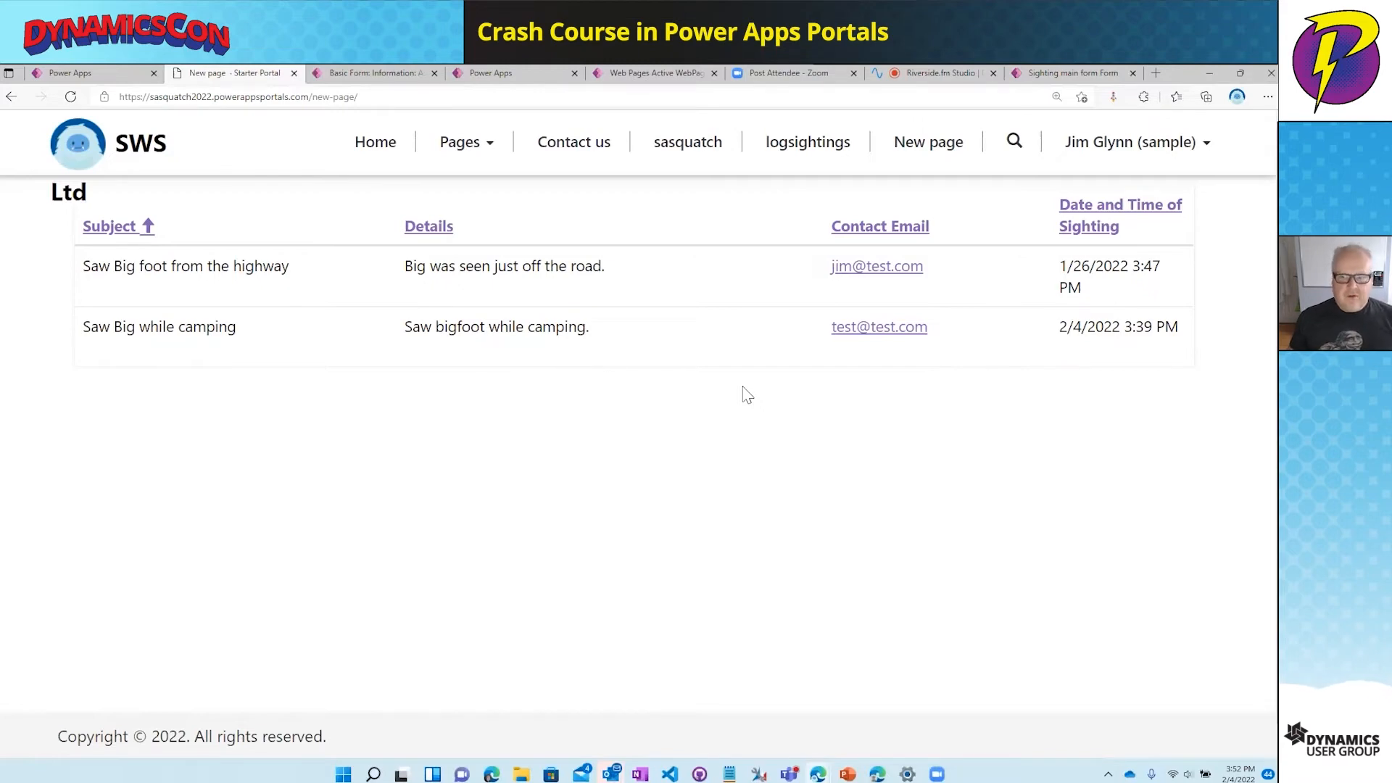
- Back in the studio, open the AddSighting table permission from the sightings list
{"action": "left_click", "coordinate": [104, 78]}
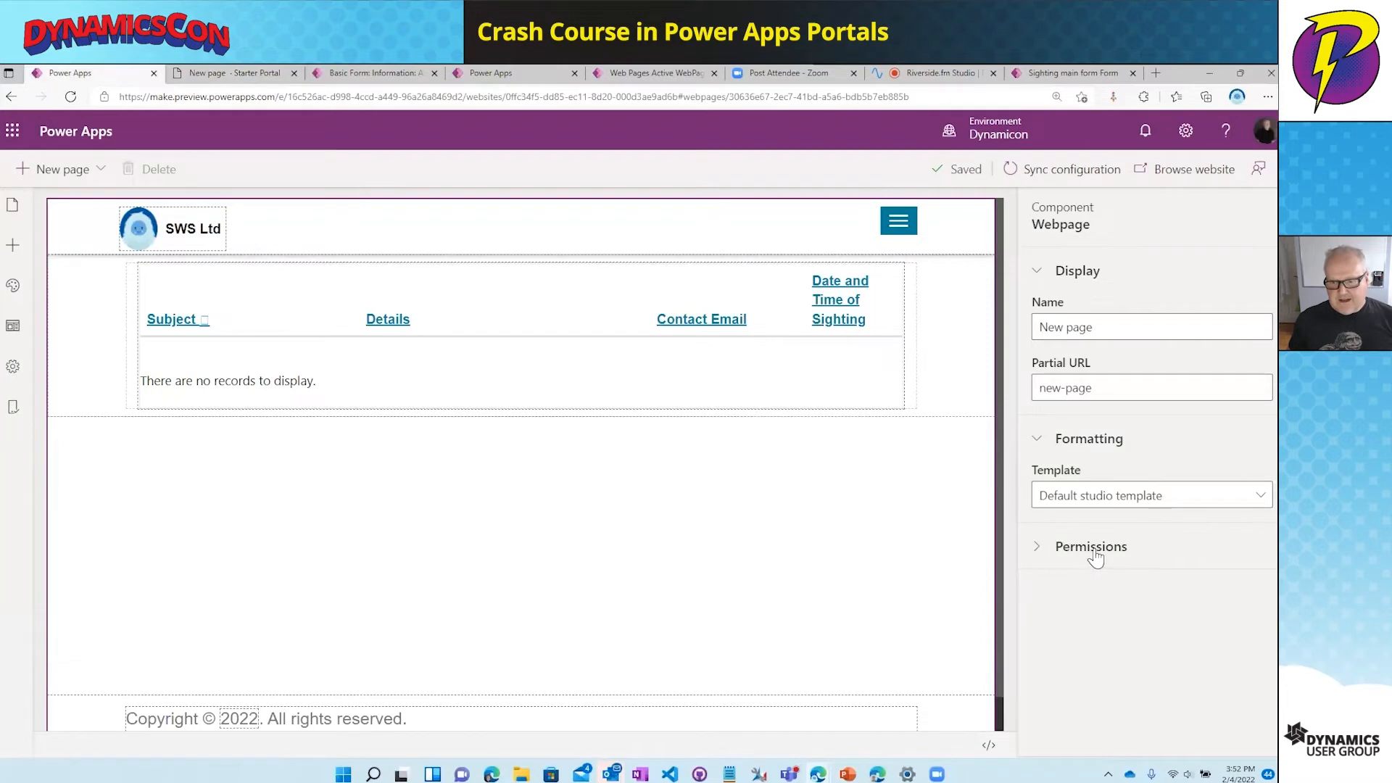
{"action": "left_click", "coordinate": [755, 367]}
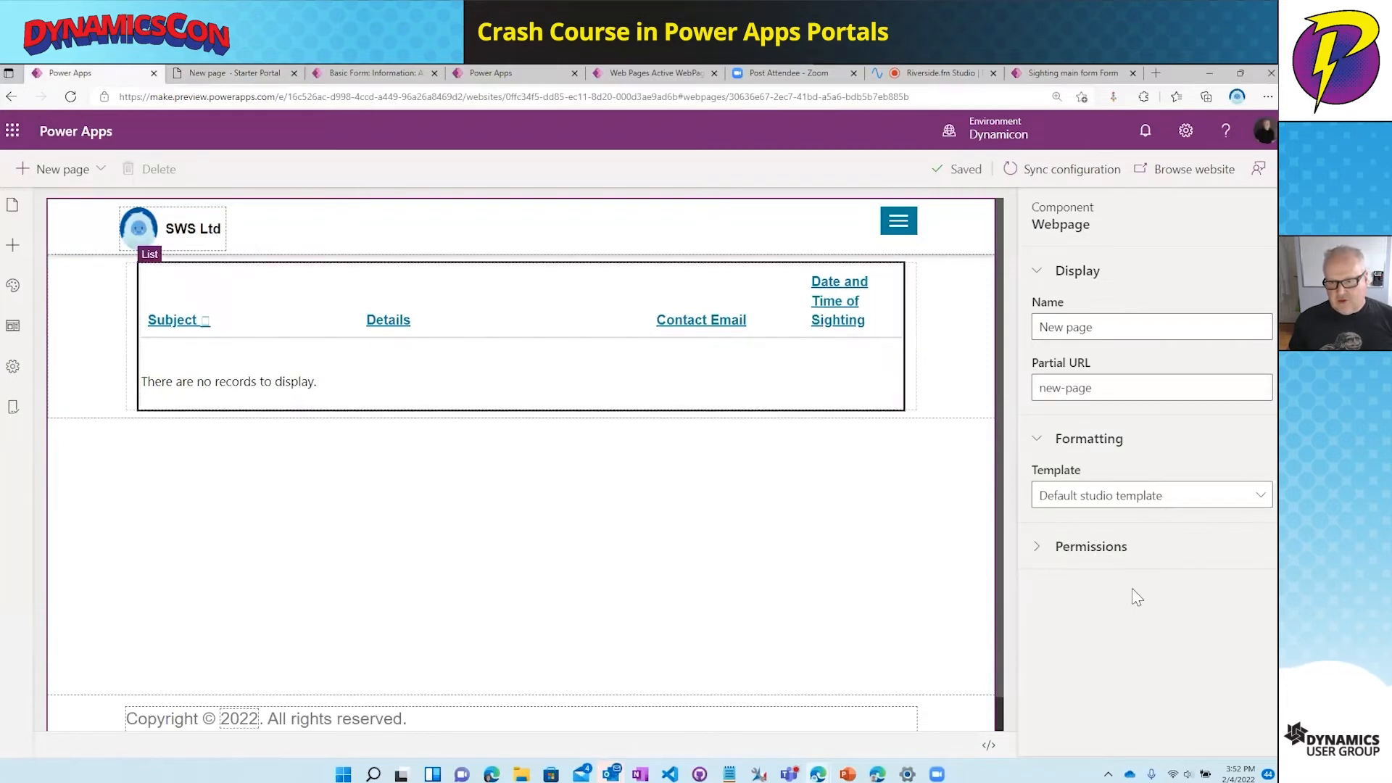
{"action": "scroll", "coordinate": [1116, 613], "scroll_direction": "down", "scroll_amount": 2}
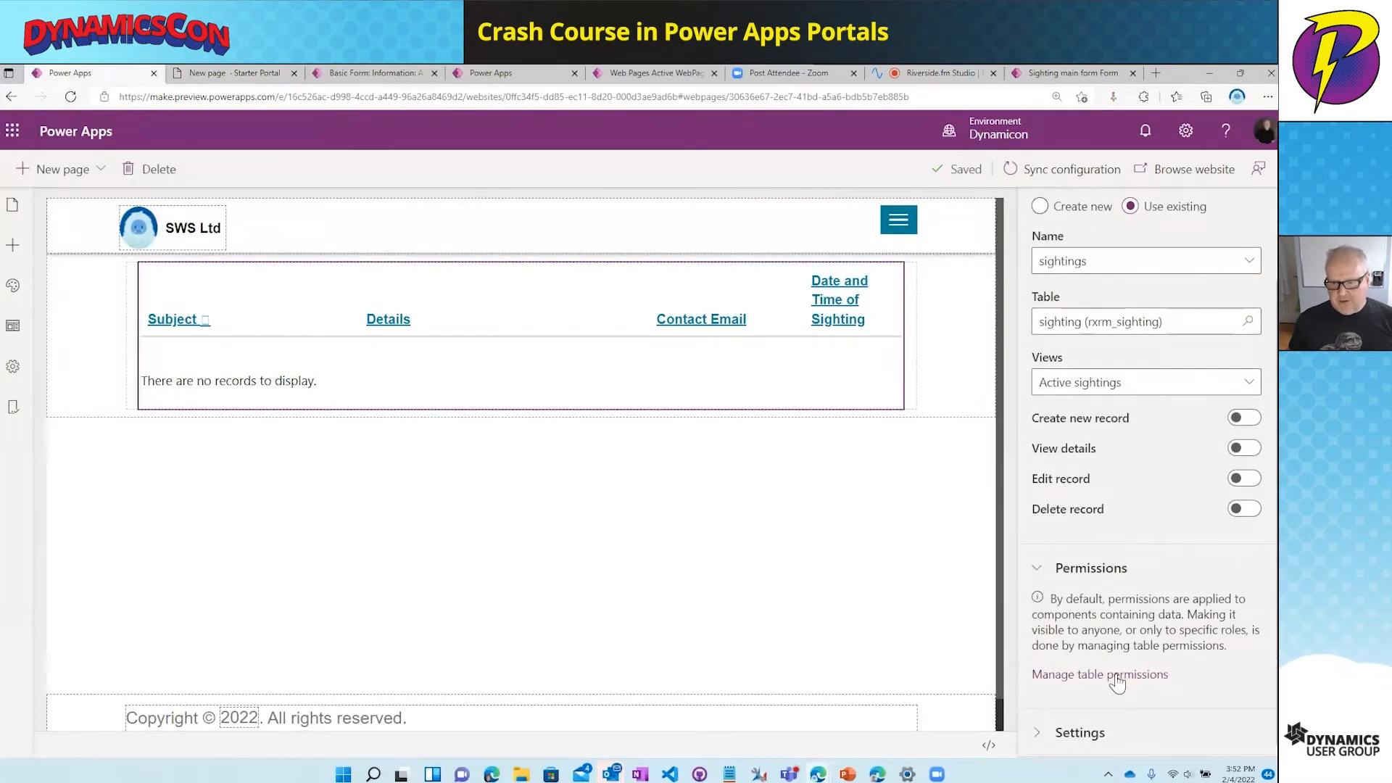
{"action": "left_click", "coordinate": [1116, 675]}
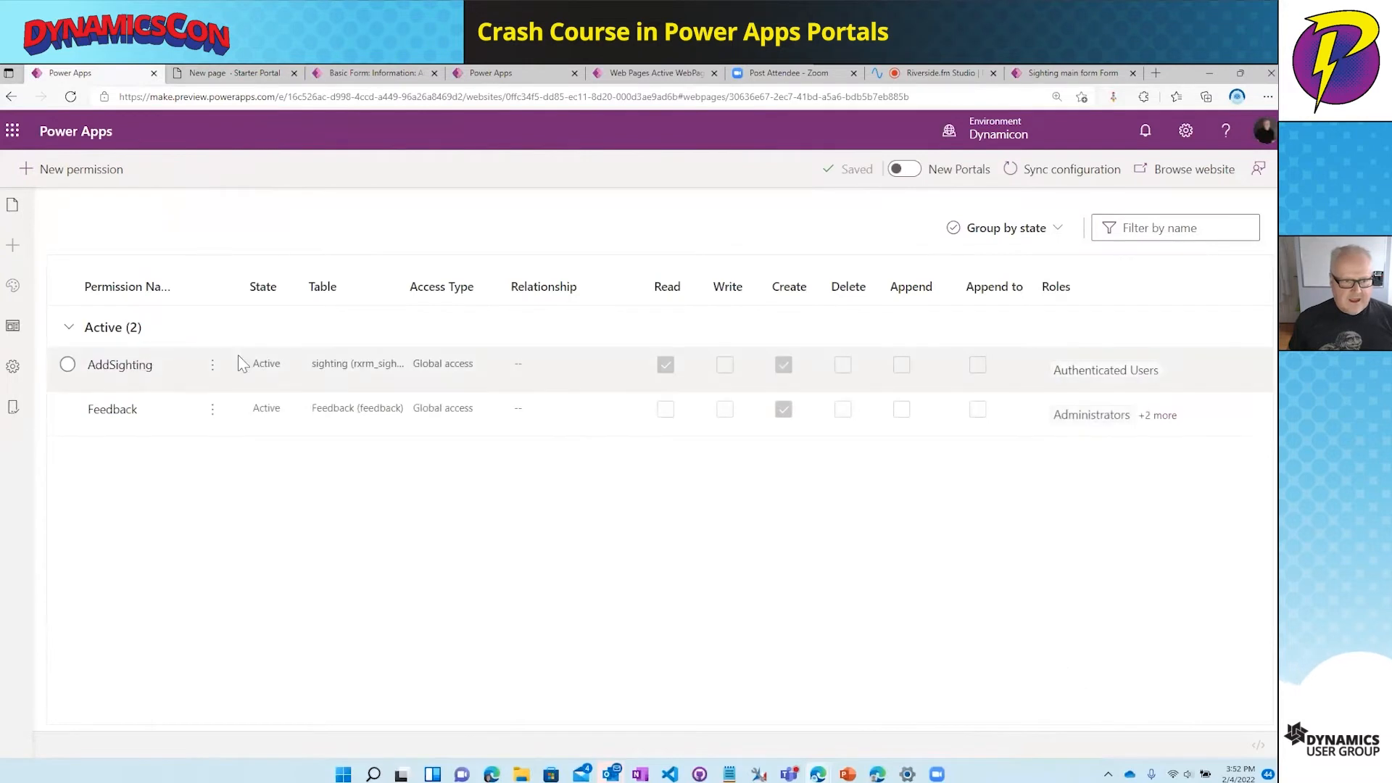
{"action": "left_click", "coordinate": [537, 367]}
{"action": "left_click", "coordinate": [138, 370]}
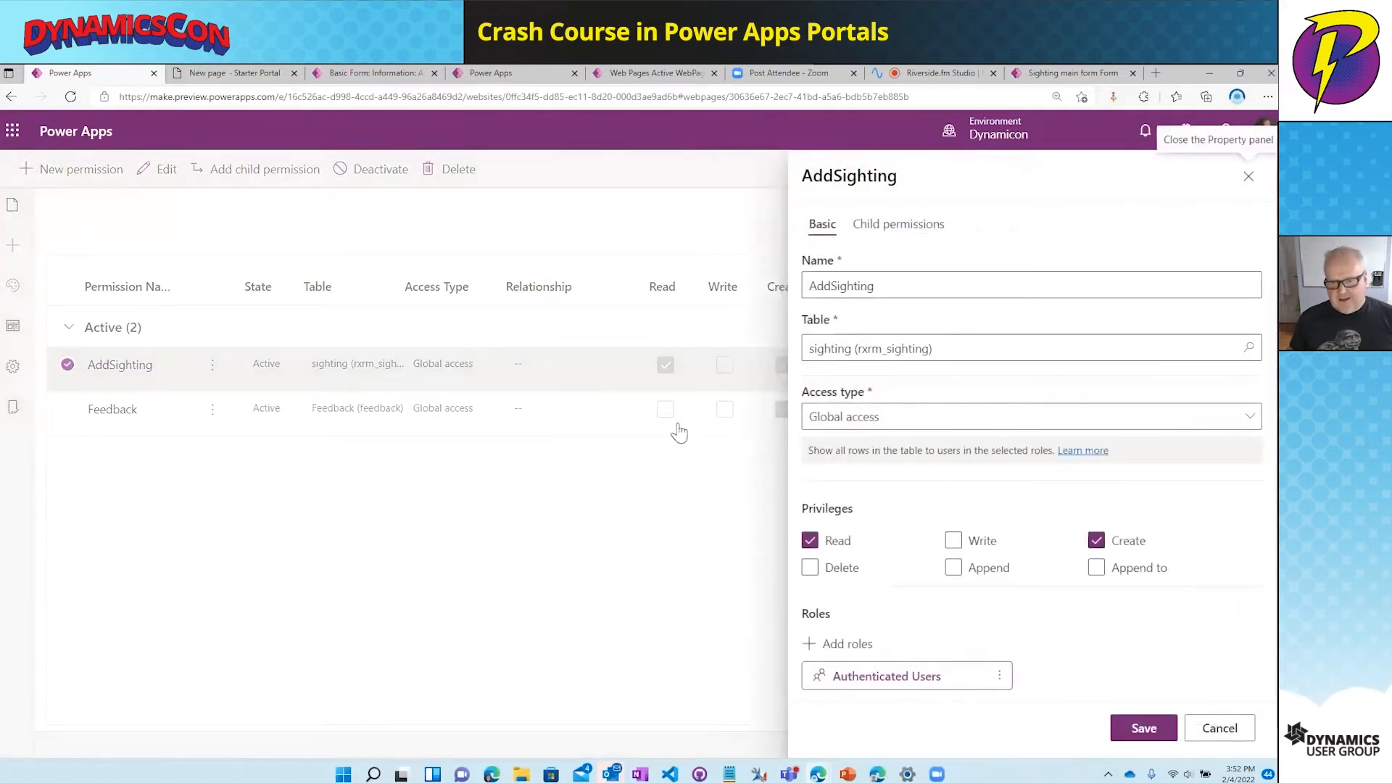
- Set AddSighting to Contact access via rxrm_sighting_Contact_Contact and save it
{"action": "left_click", "coordinate": [894, 424]}
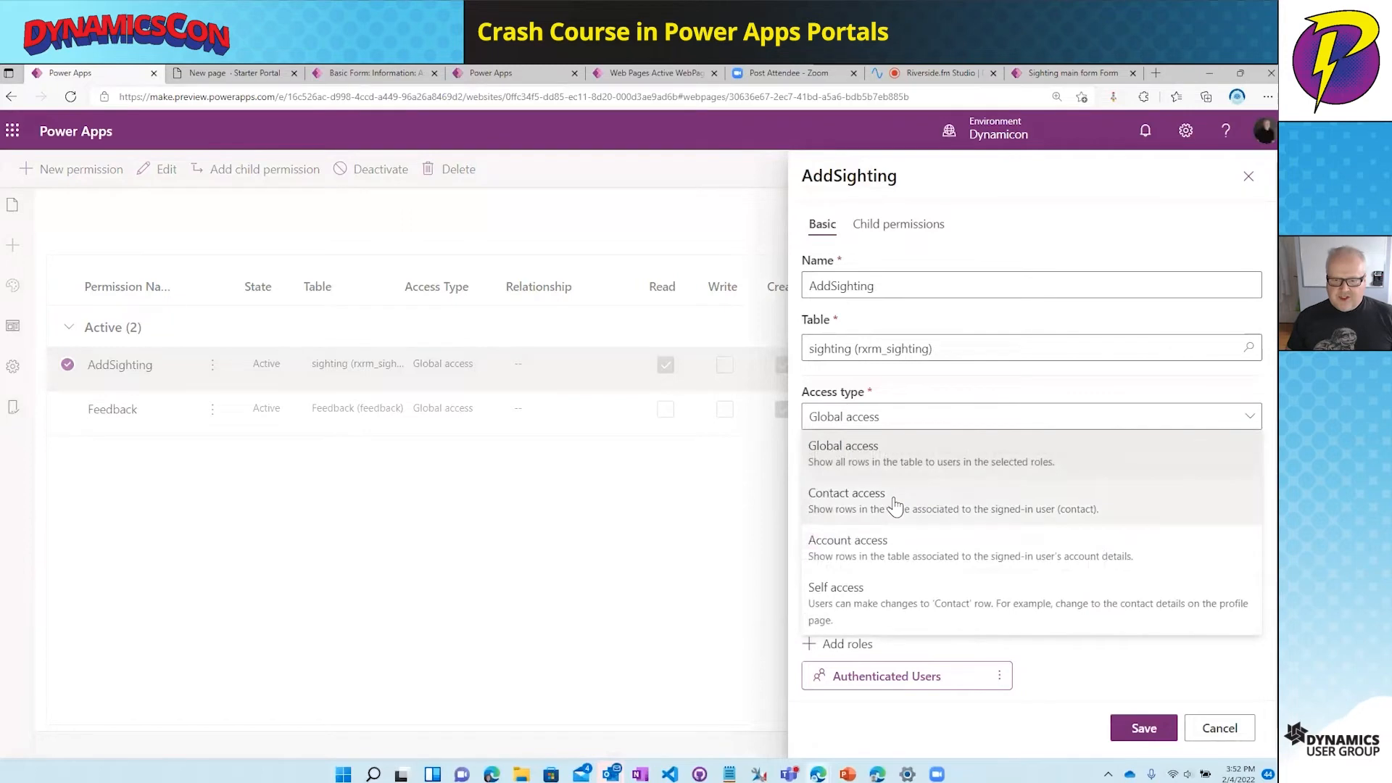
{"action": "left_click", "coordinate": [895, 502]}
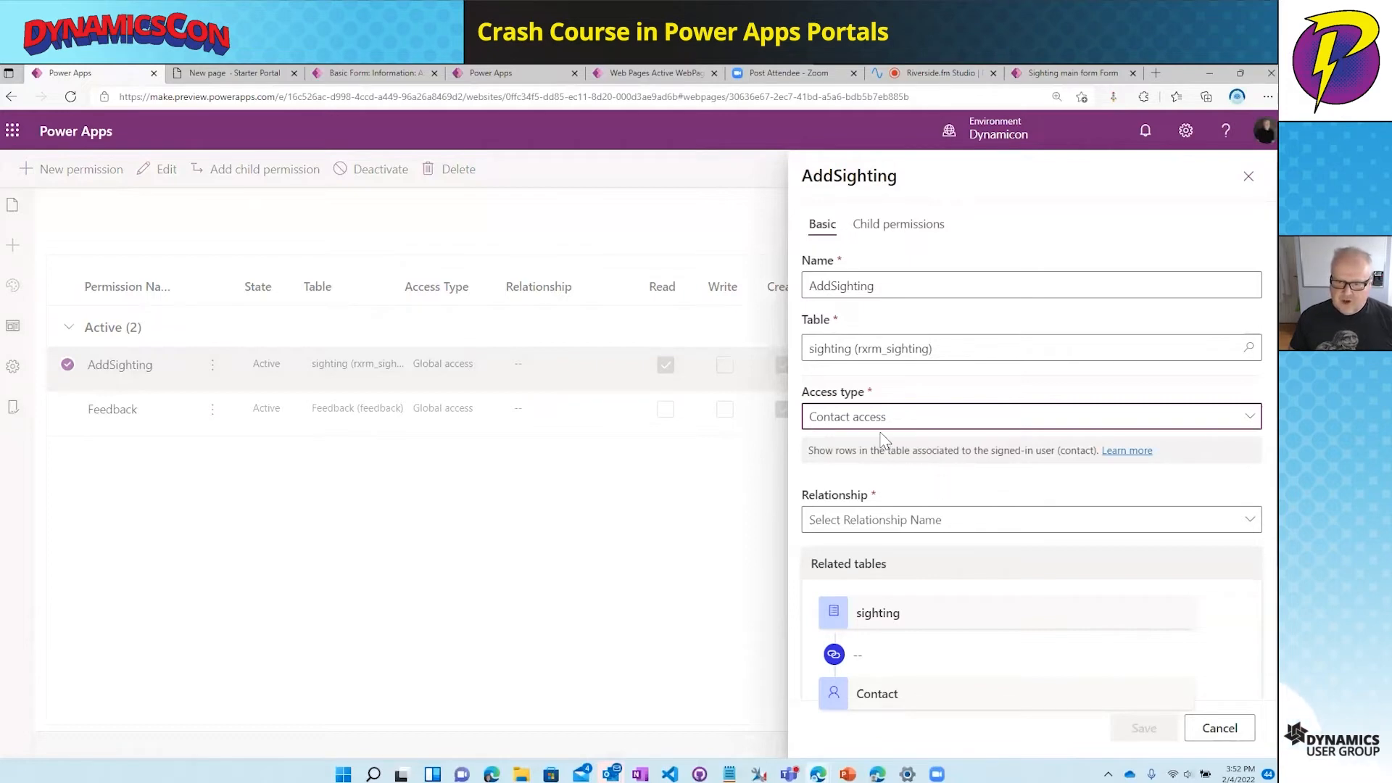
{"action": "left_click", "coordinate": [924, 527]}
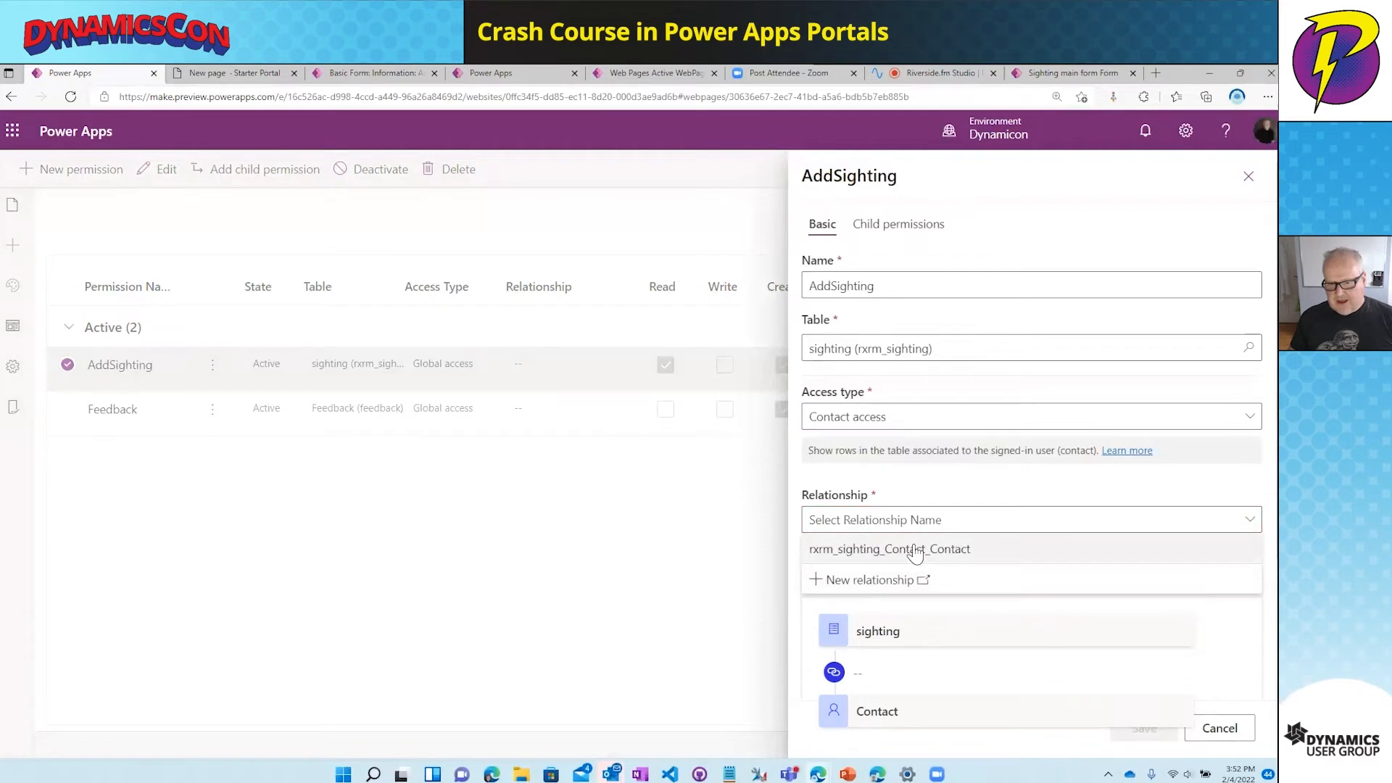
{"action": "left_click", "coordinate": [915, 549]}
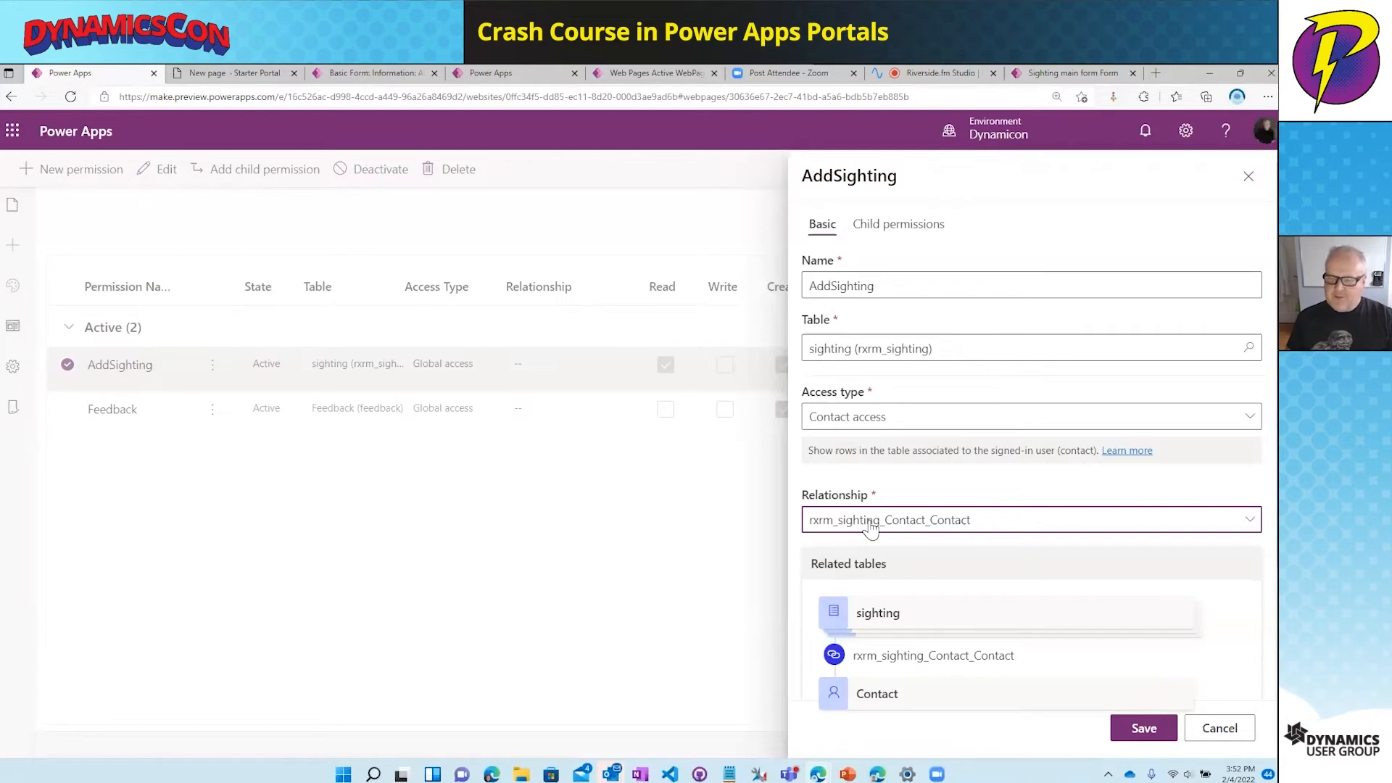
{"action": "left_click", "coordinate": [1151, 735]}
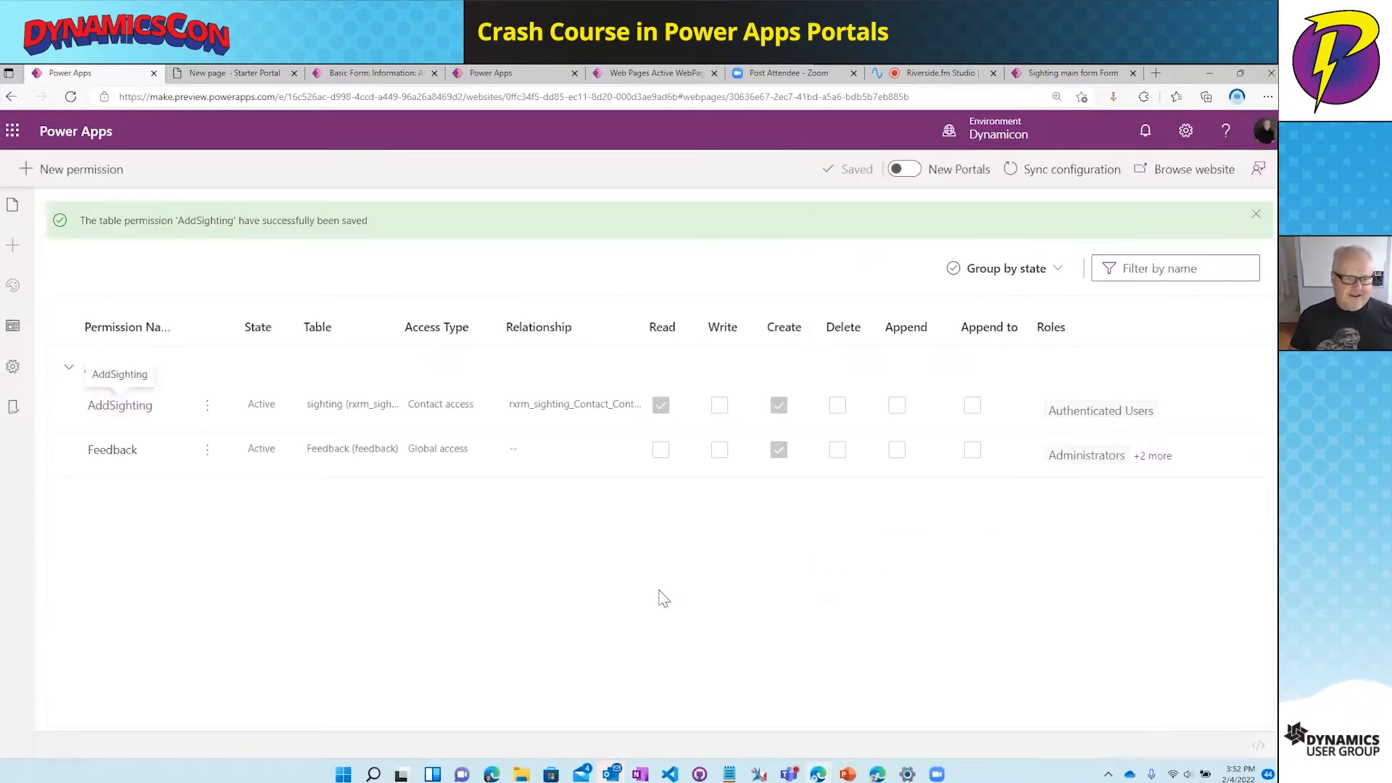
- Browse the New page live, confirming only the signed-in contact's 1/26/2022 sighting appears
{"action": "left_click", "coordinate": [14, 206]}
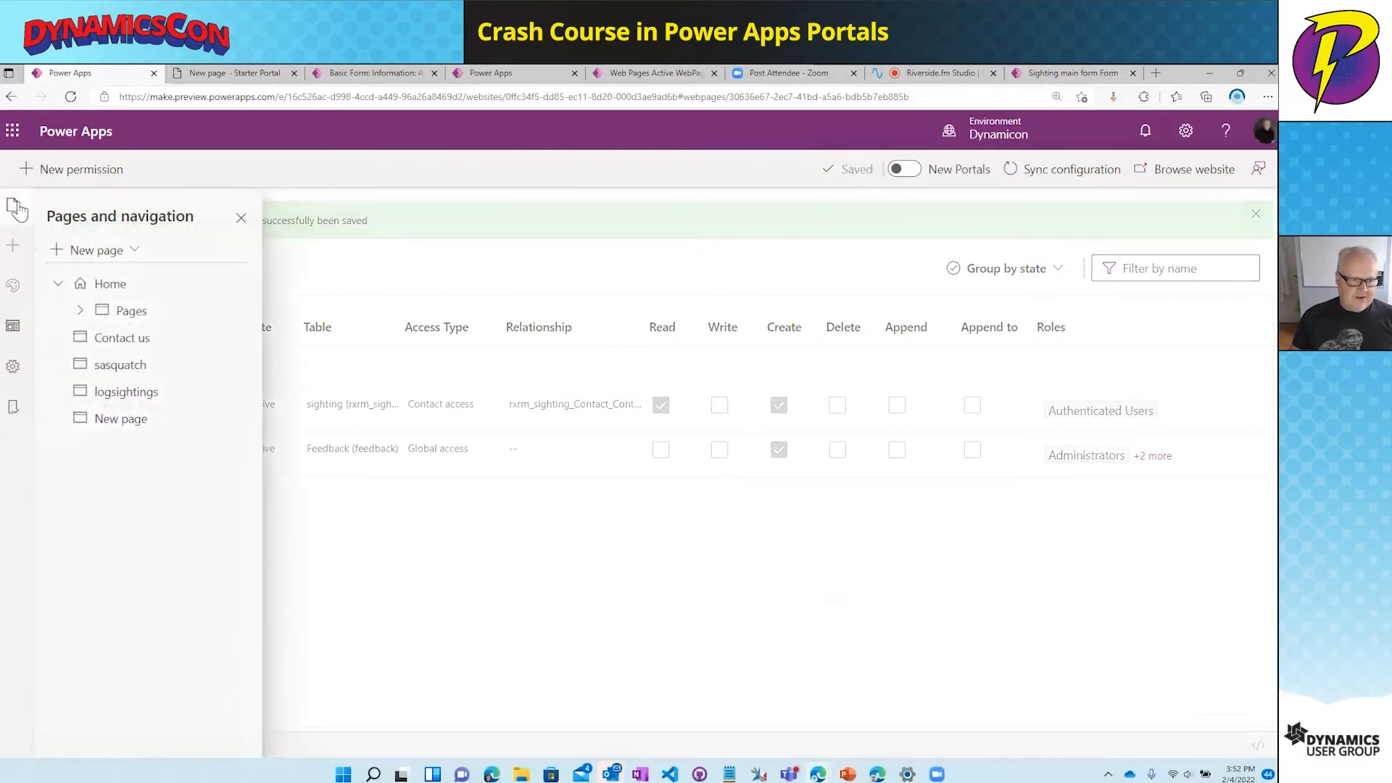
{"action": "left_click", "coordinate": [177, 417]}
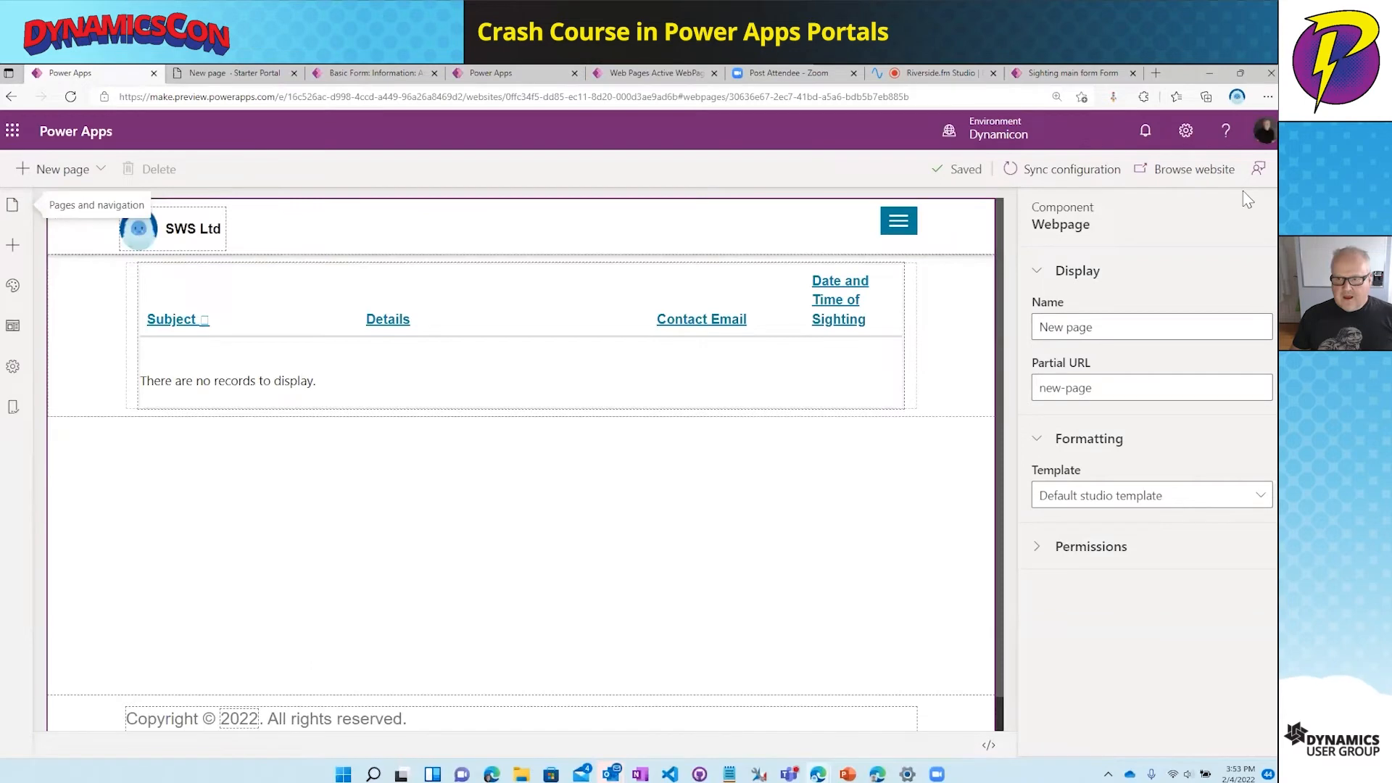
{"action": "left_click", "coordinate": [1183, 173]}
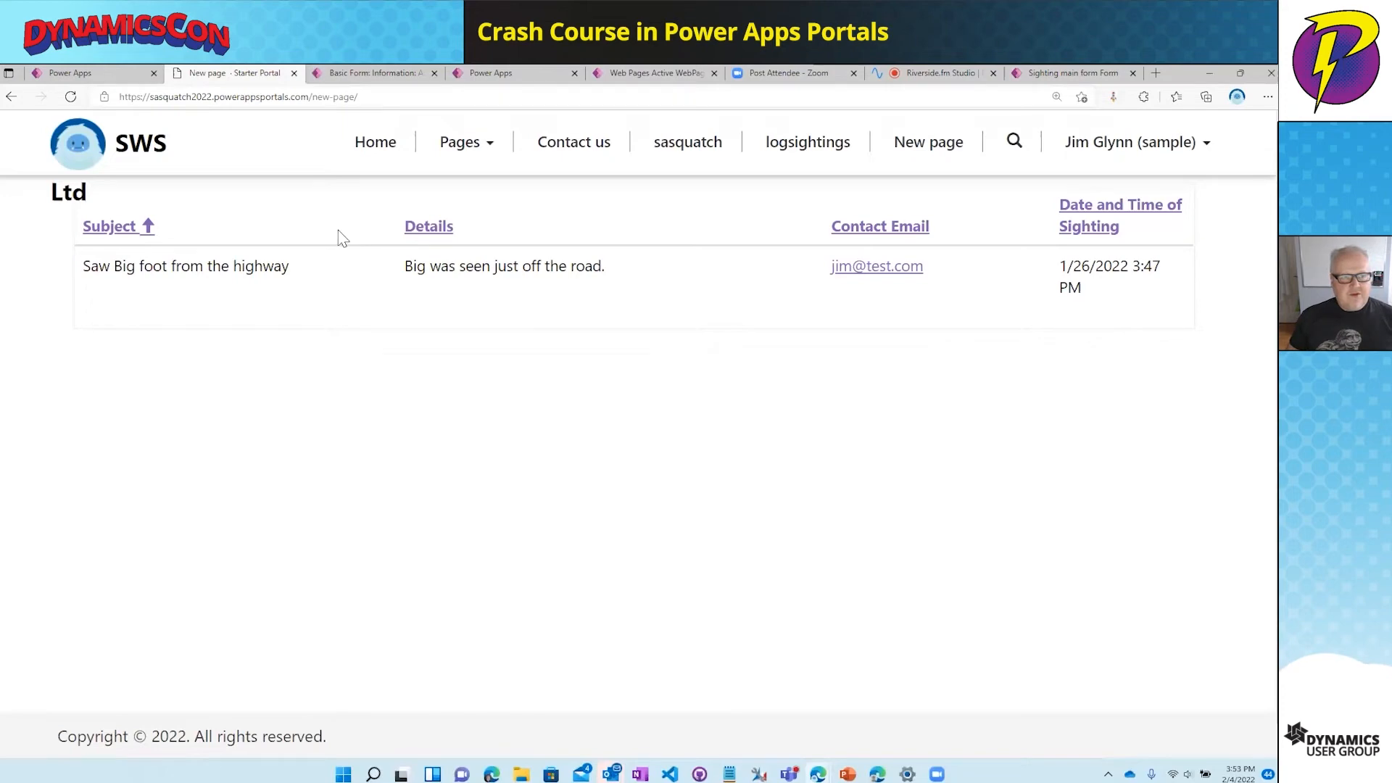
{"action": "left_click", "coordinate": [493, 74]}
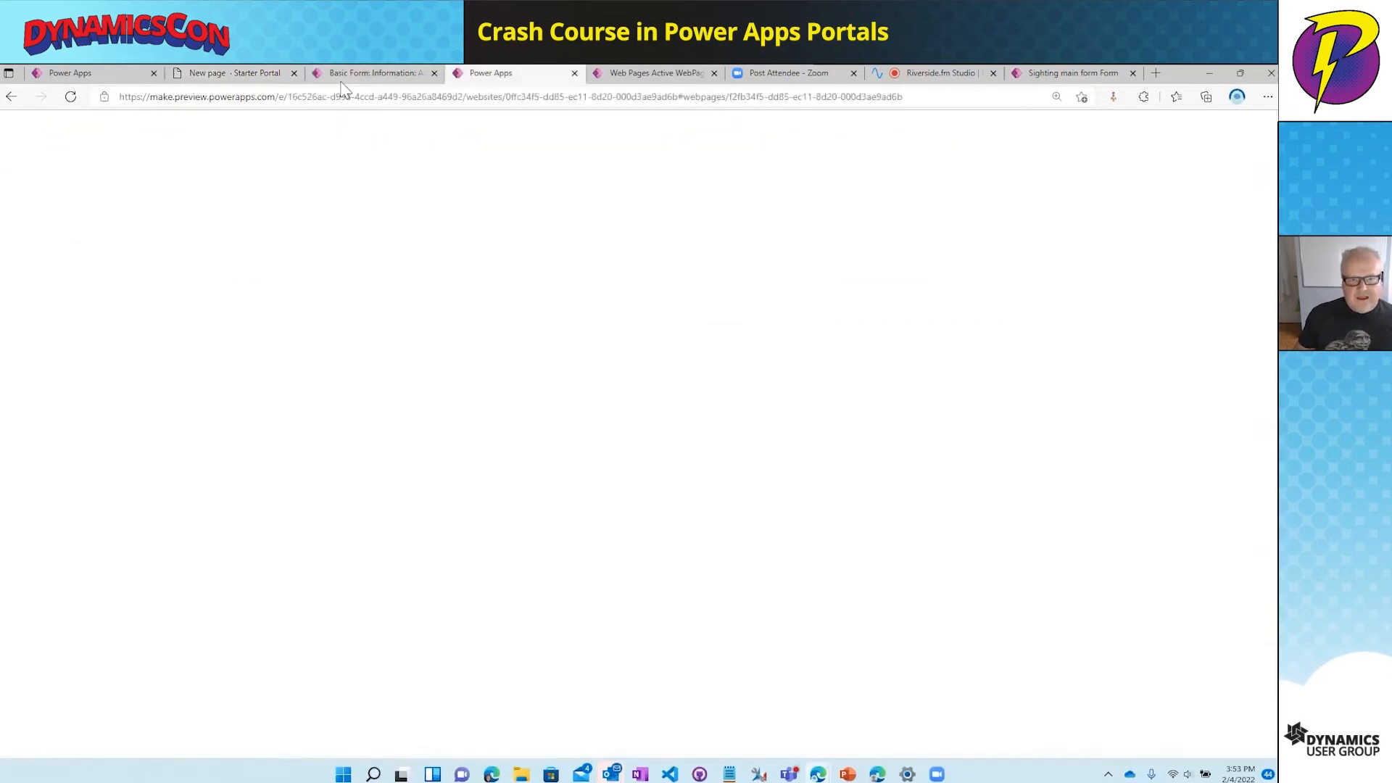
- Show the Active Web Roles list in Portal Management, then return to the sasquatch page
{"action": "left_click", "coordinate": [366, 73]}
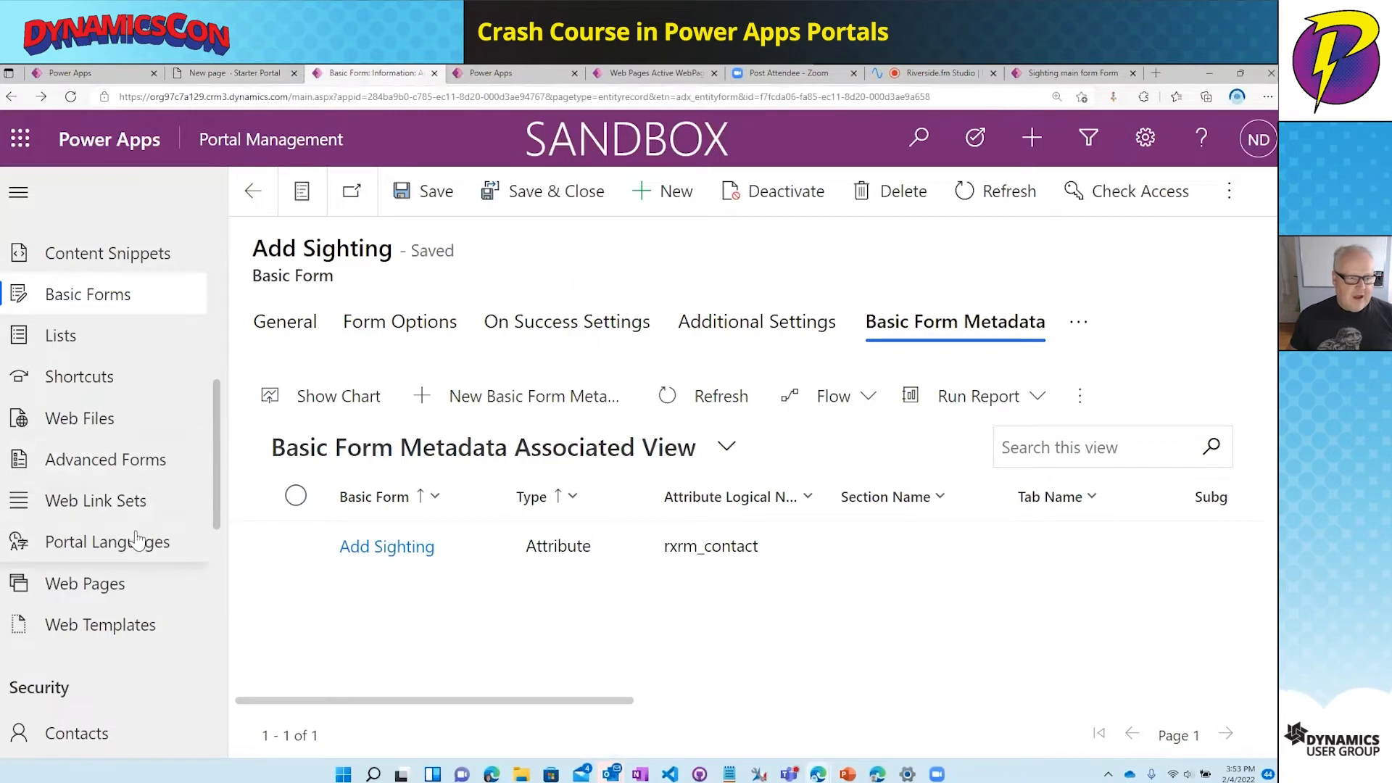
{"action": "scroll", "coordinate": [139, 540], "scroll_direction": "down", "scroll_amount": 3}
{"action": "scroll", "coordinate": [140, 540], "scroll_direction": "down", "scroll_amount": 2}
{"action": "left_click", "coordinate": [135, 582]}
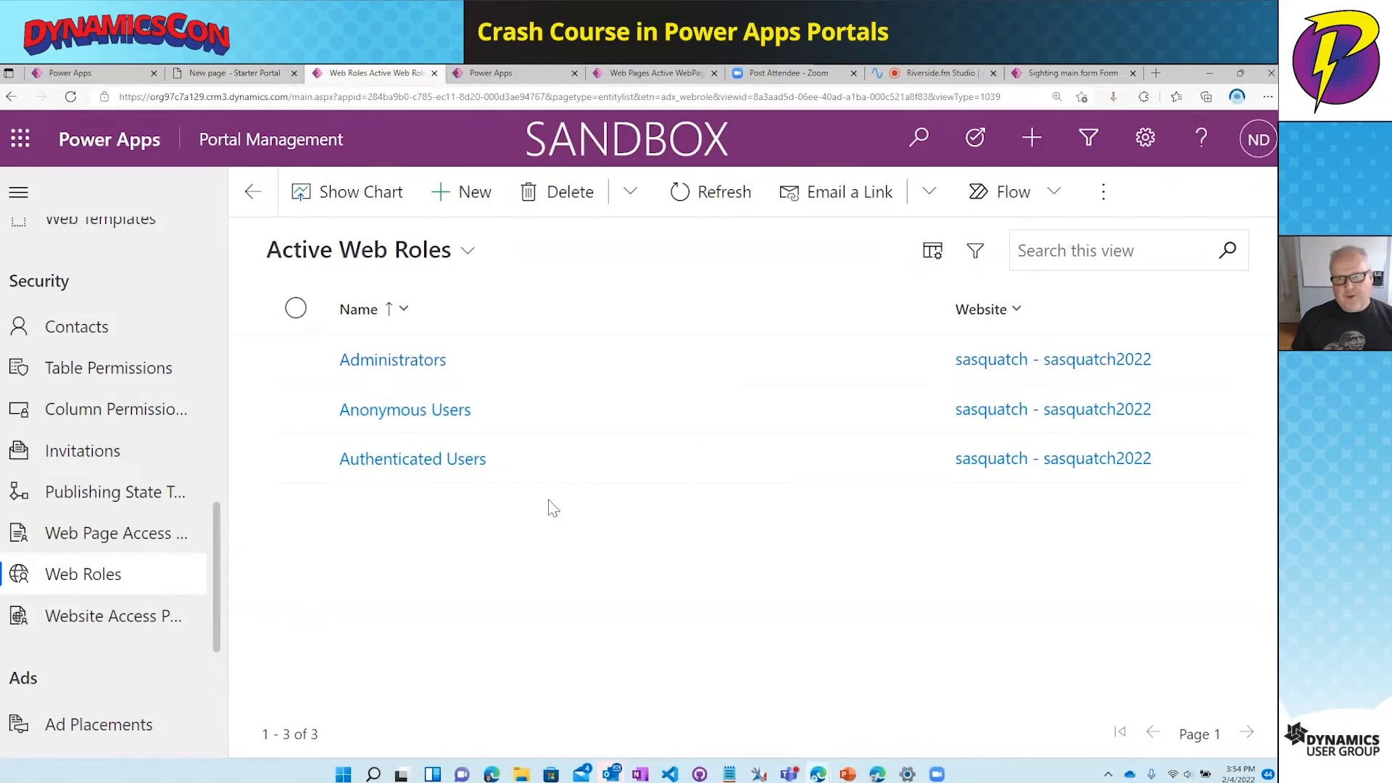
{"action": "left_click", "coordinate": [80, 73]}
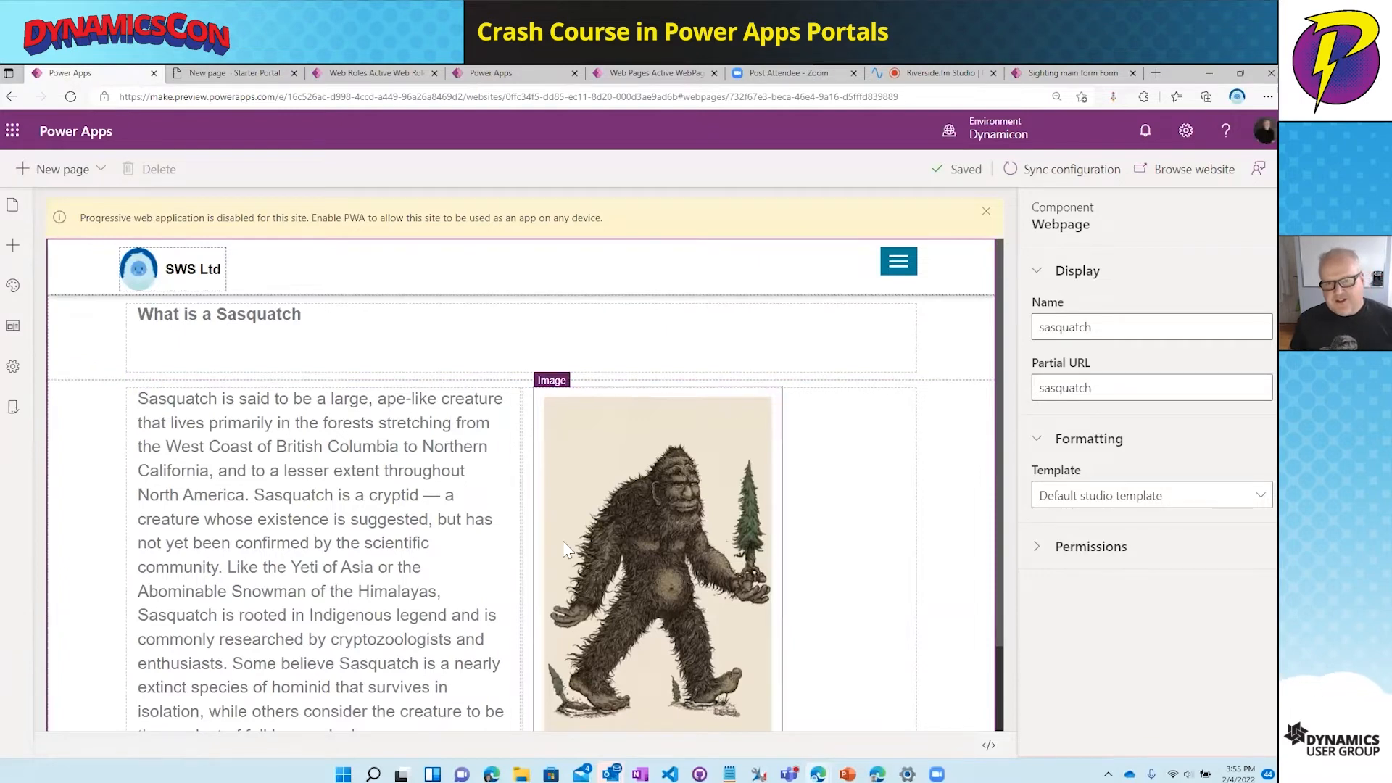
- Bring PowerPoint forward on the 'Other features of Power Apps portals' slide
{"action": "mouse_move", "coordinate": [848, 774]}
{"action": "left_click", "coordinate": [848, 709]}
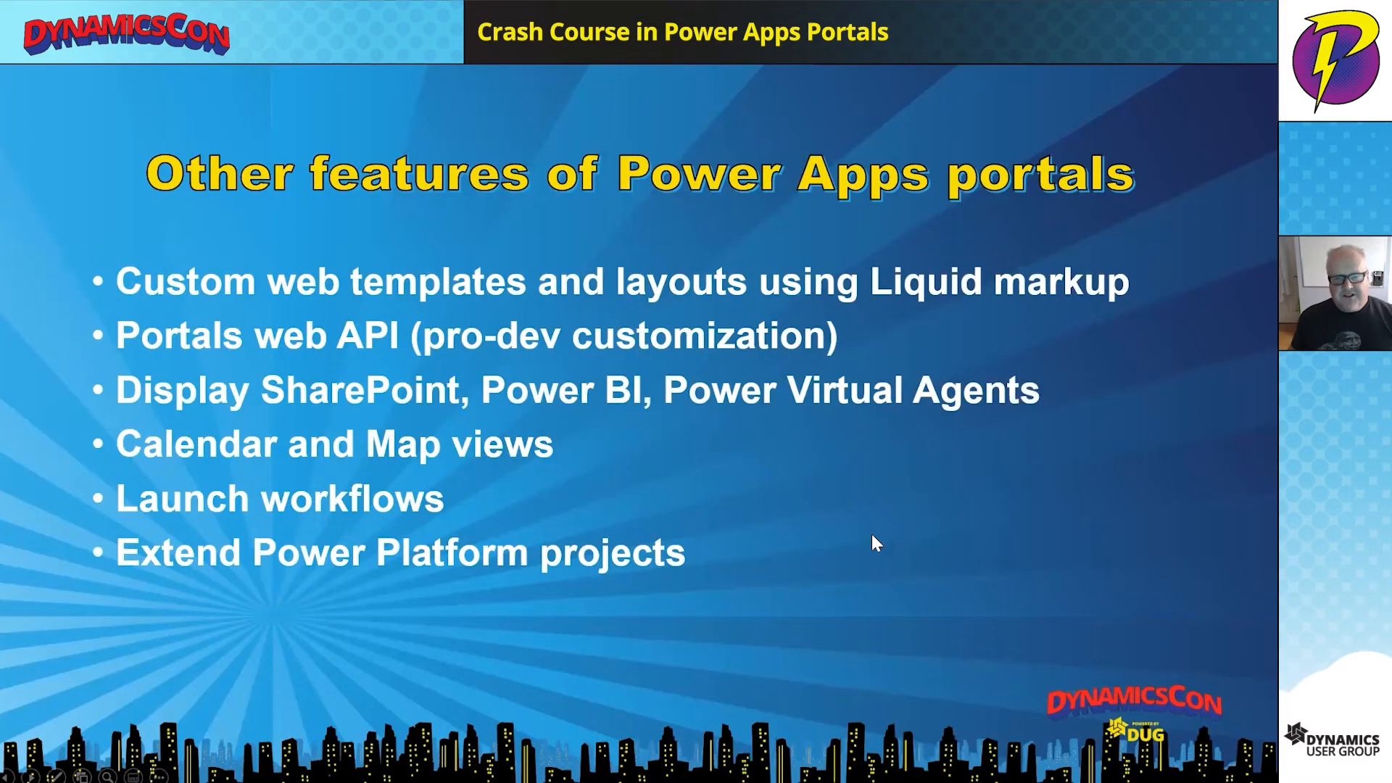